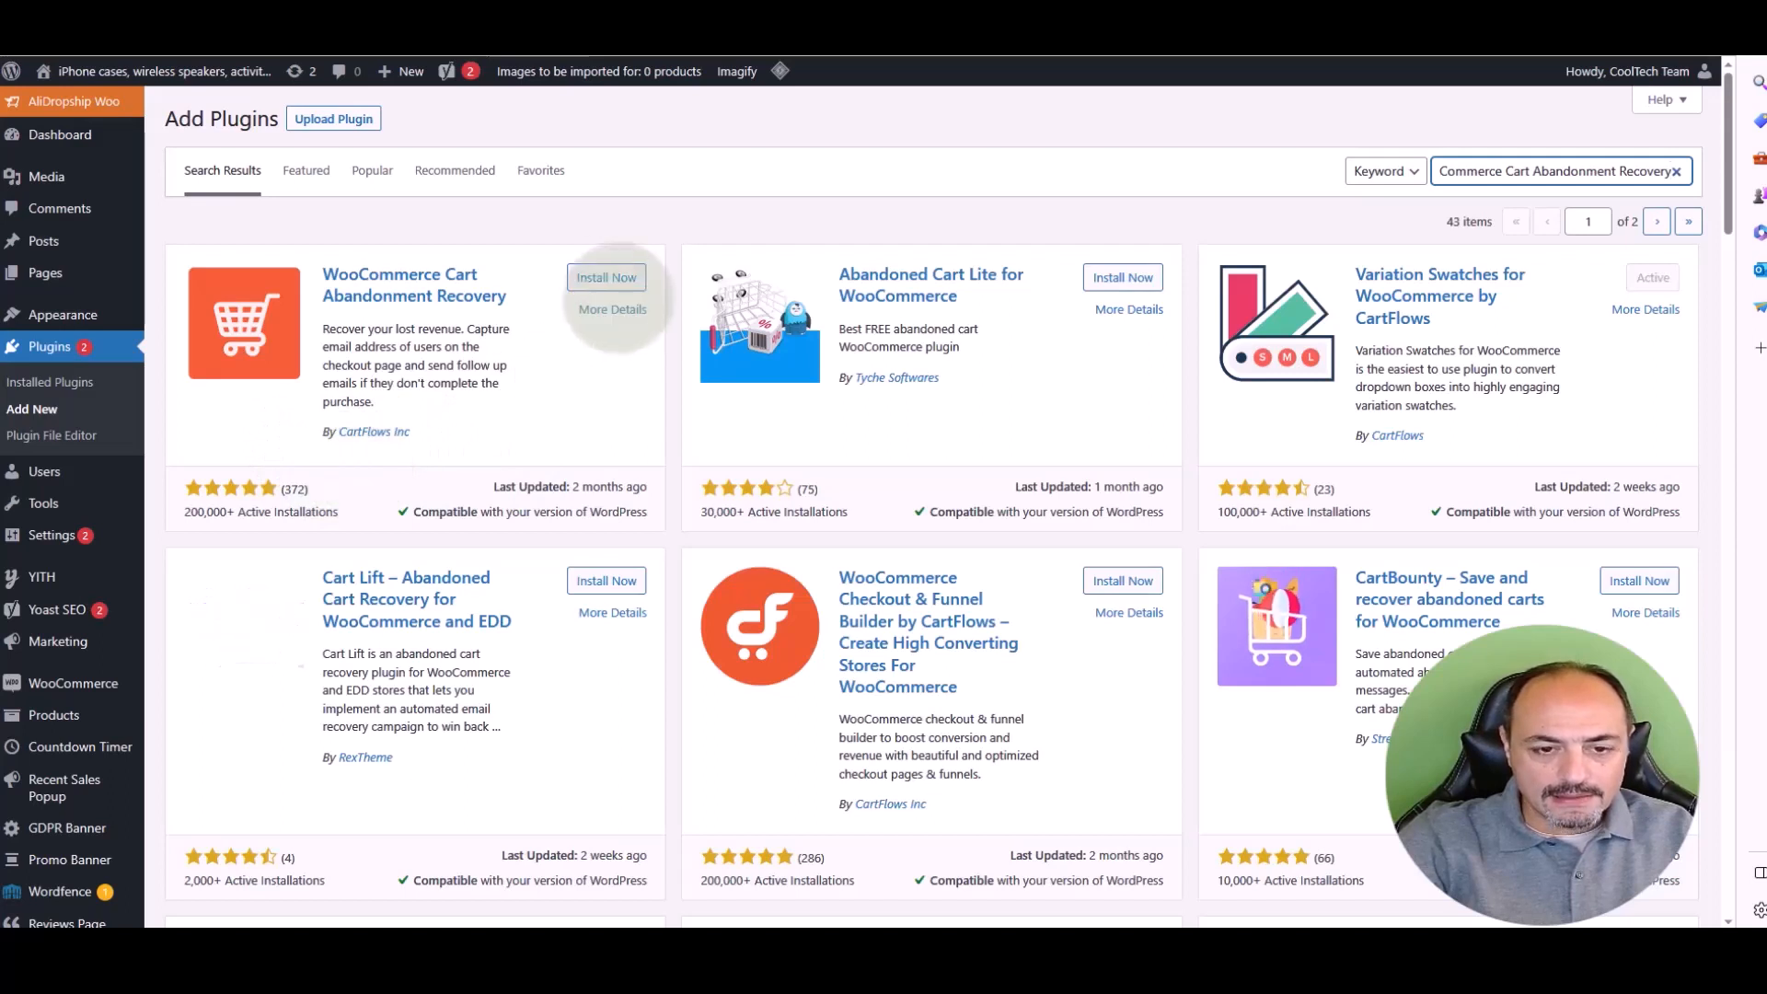
- Install and activate the WooCommerce Cart Abandonment Recovery plugin by CartFlows Inc
click(605, 278)
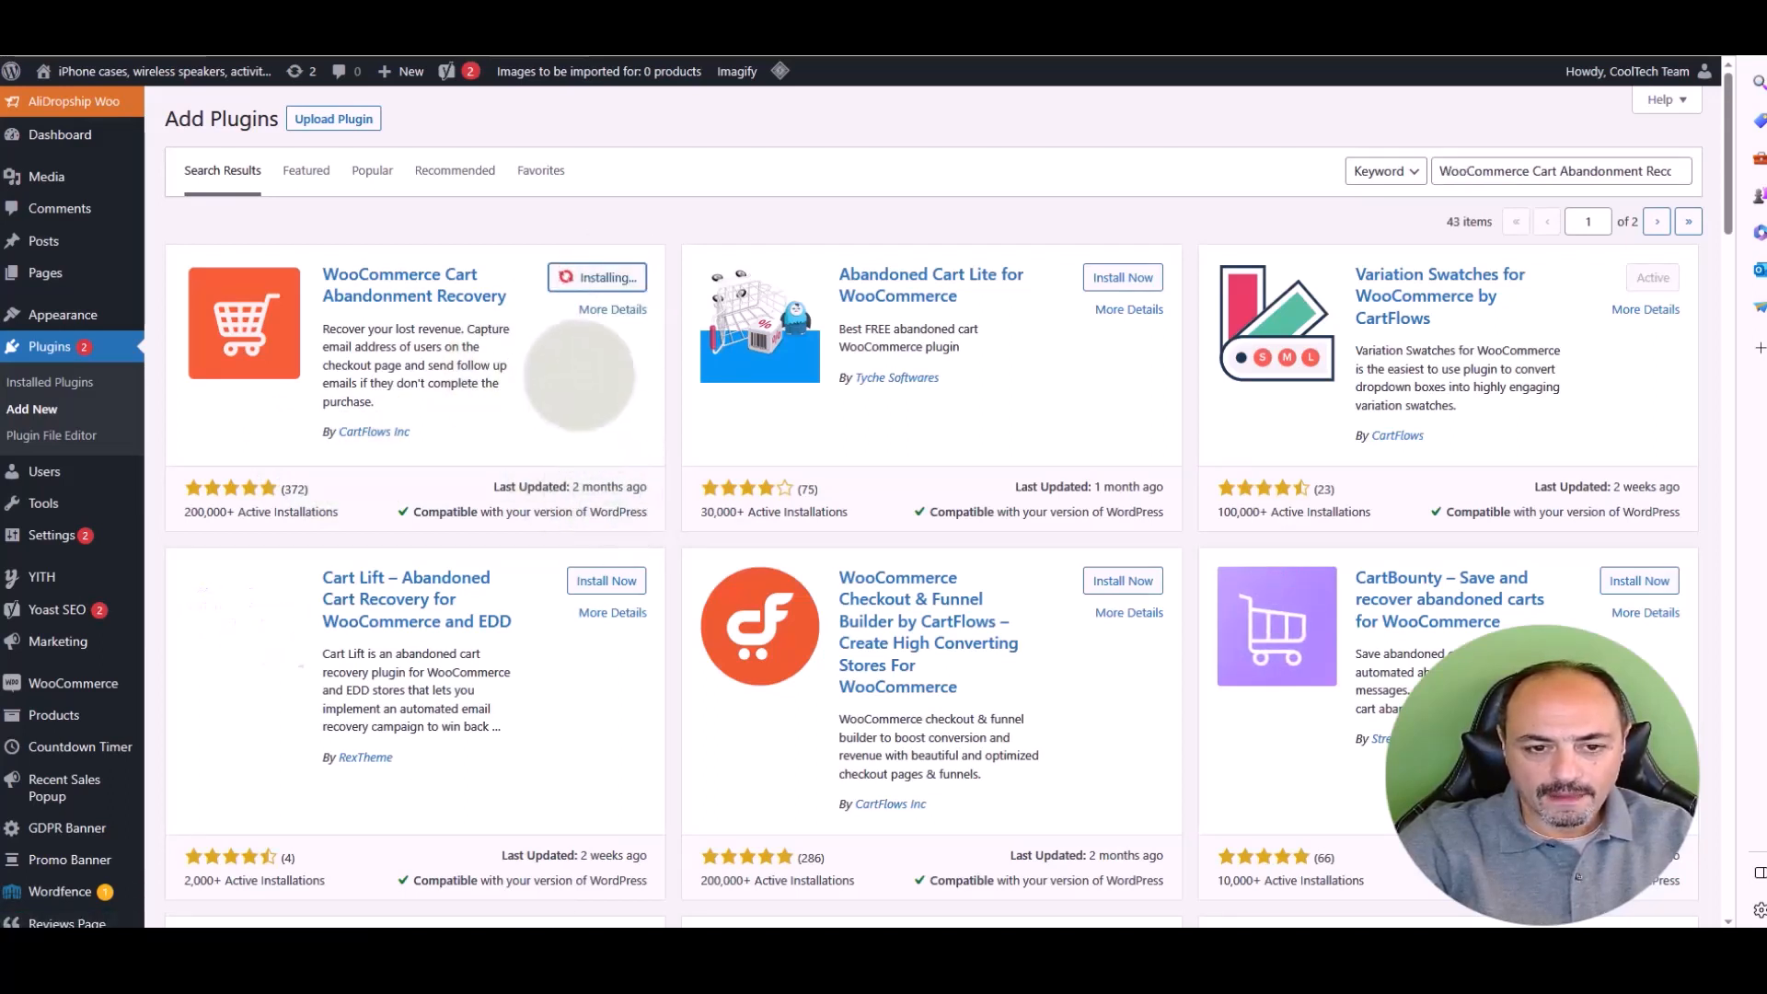
click(609, 279)
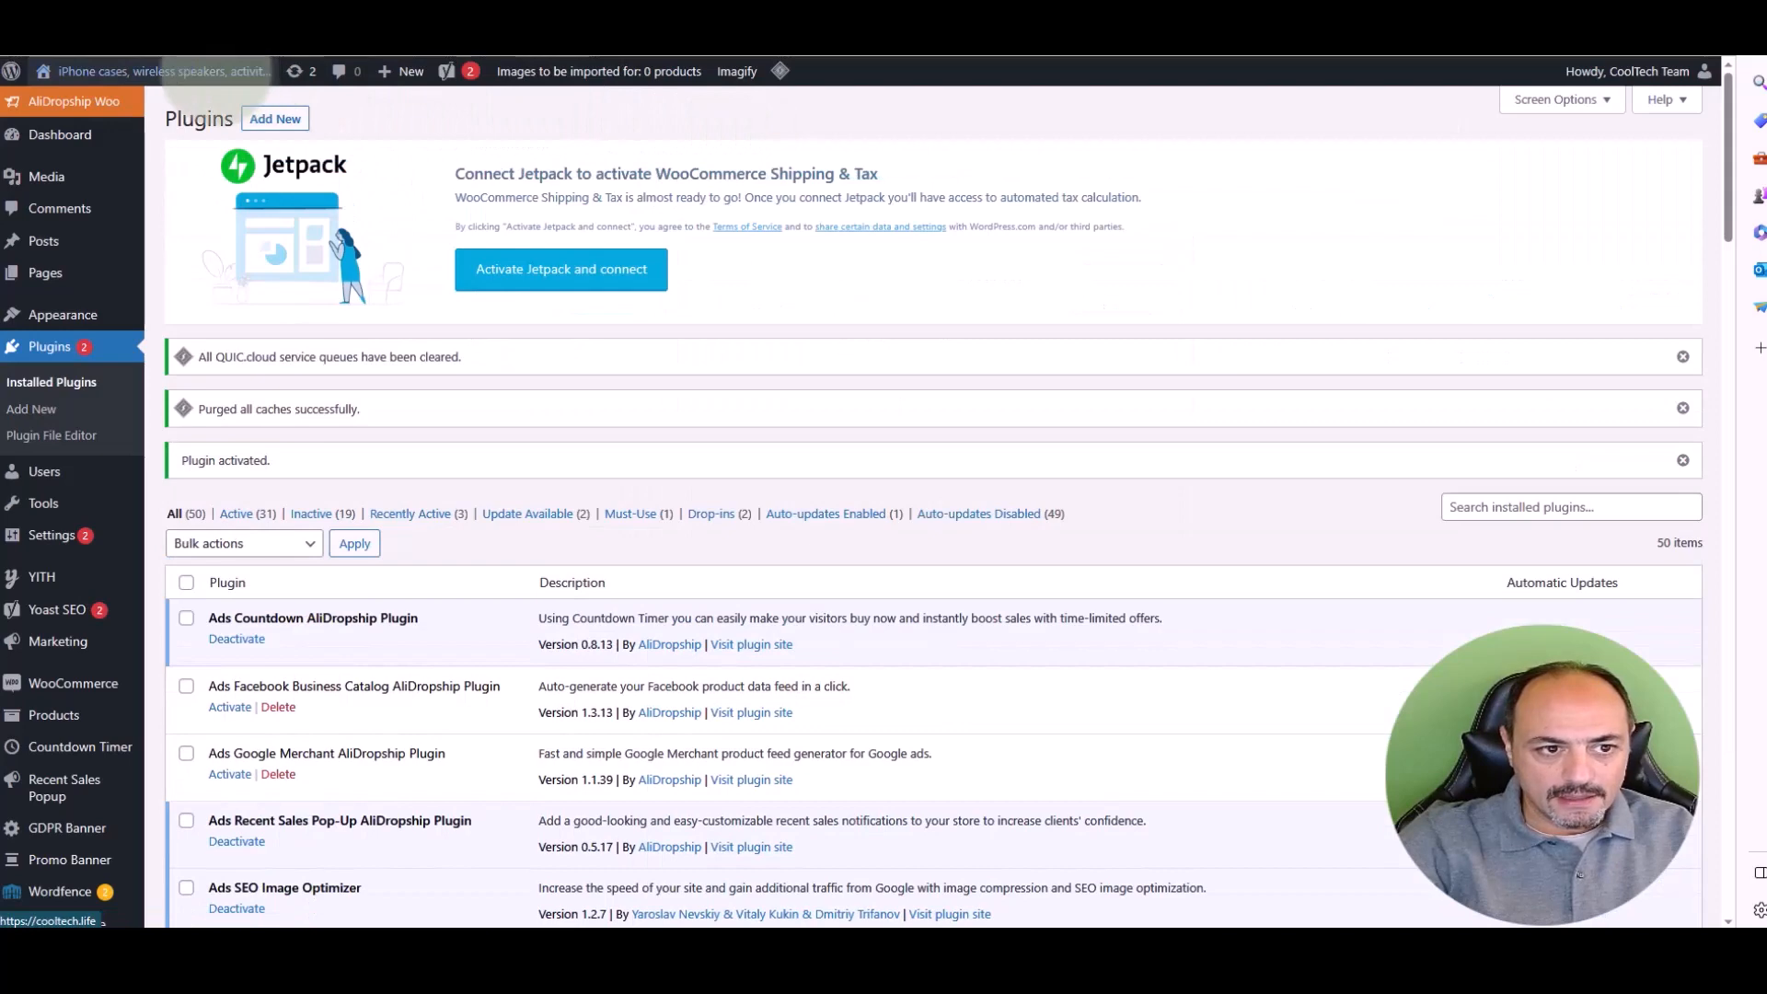
- Open the CoolTech storefront in a new browser tab and look through the home page's banner and product sections
mouse_move(101, 69)
right_click(73, 100)
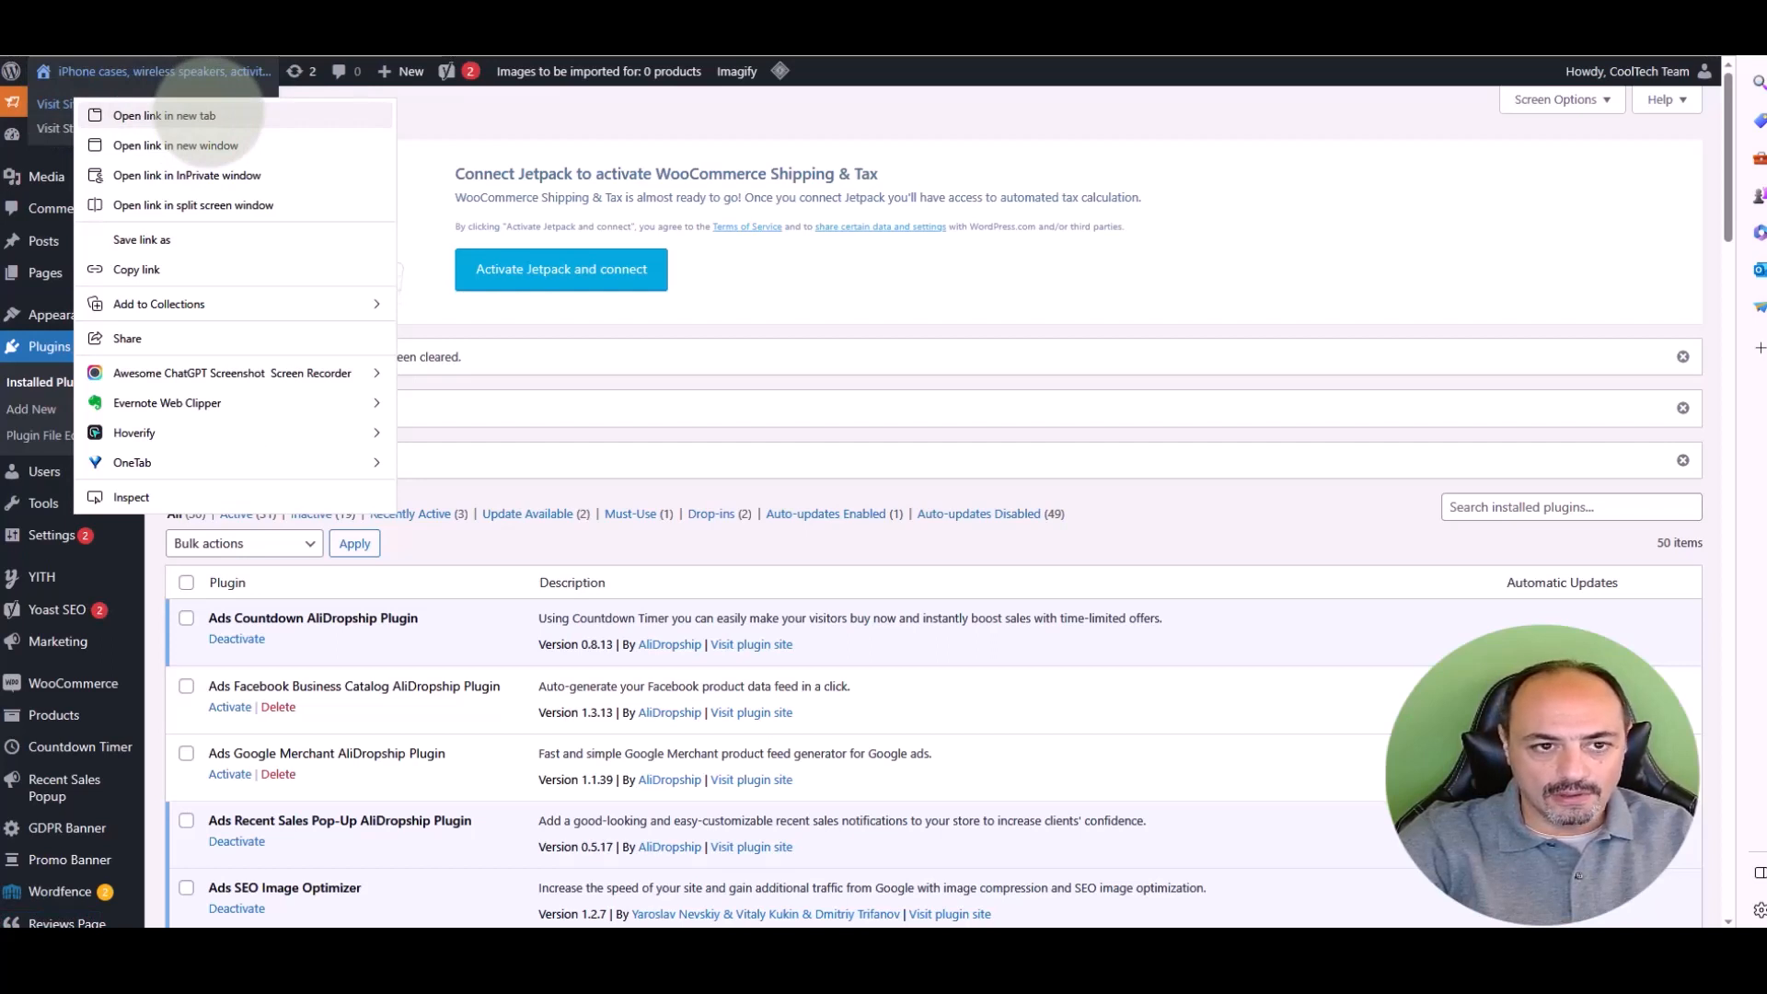
click(209, 113)
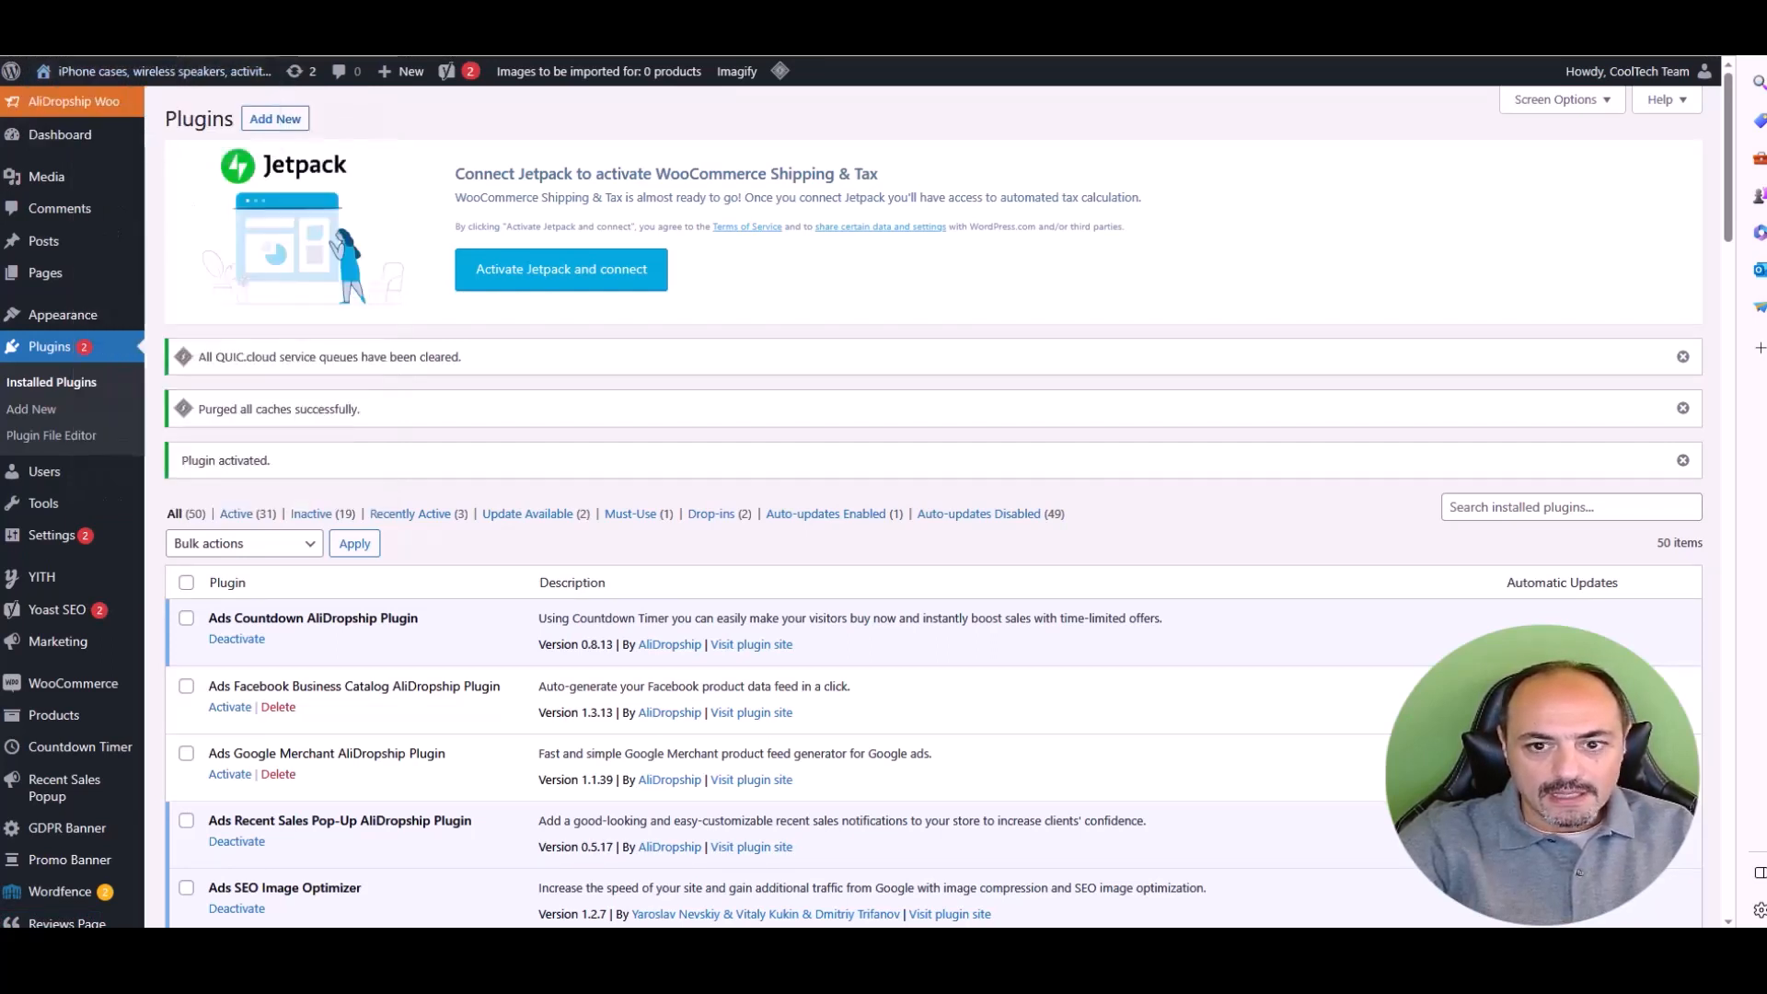
key(ctrl+Tab)
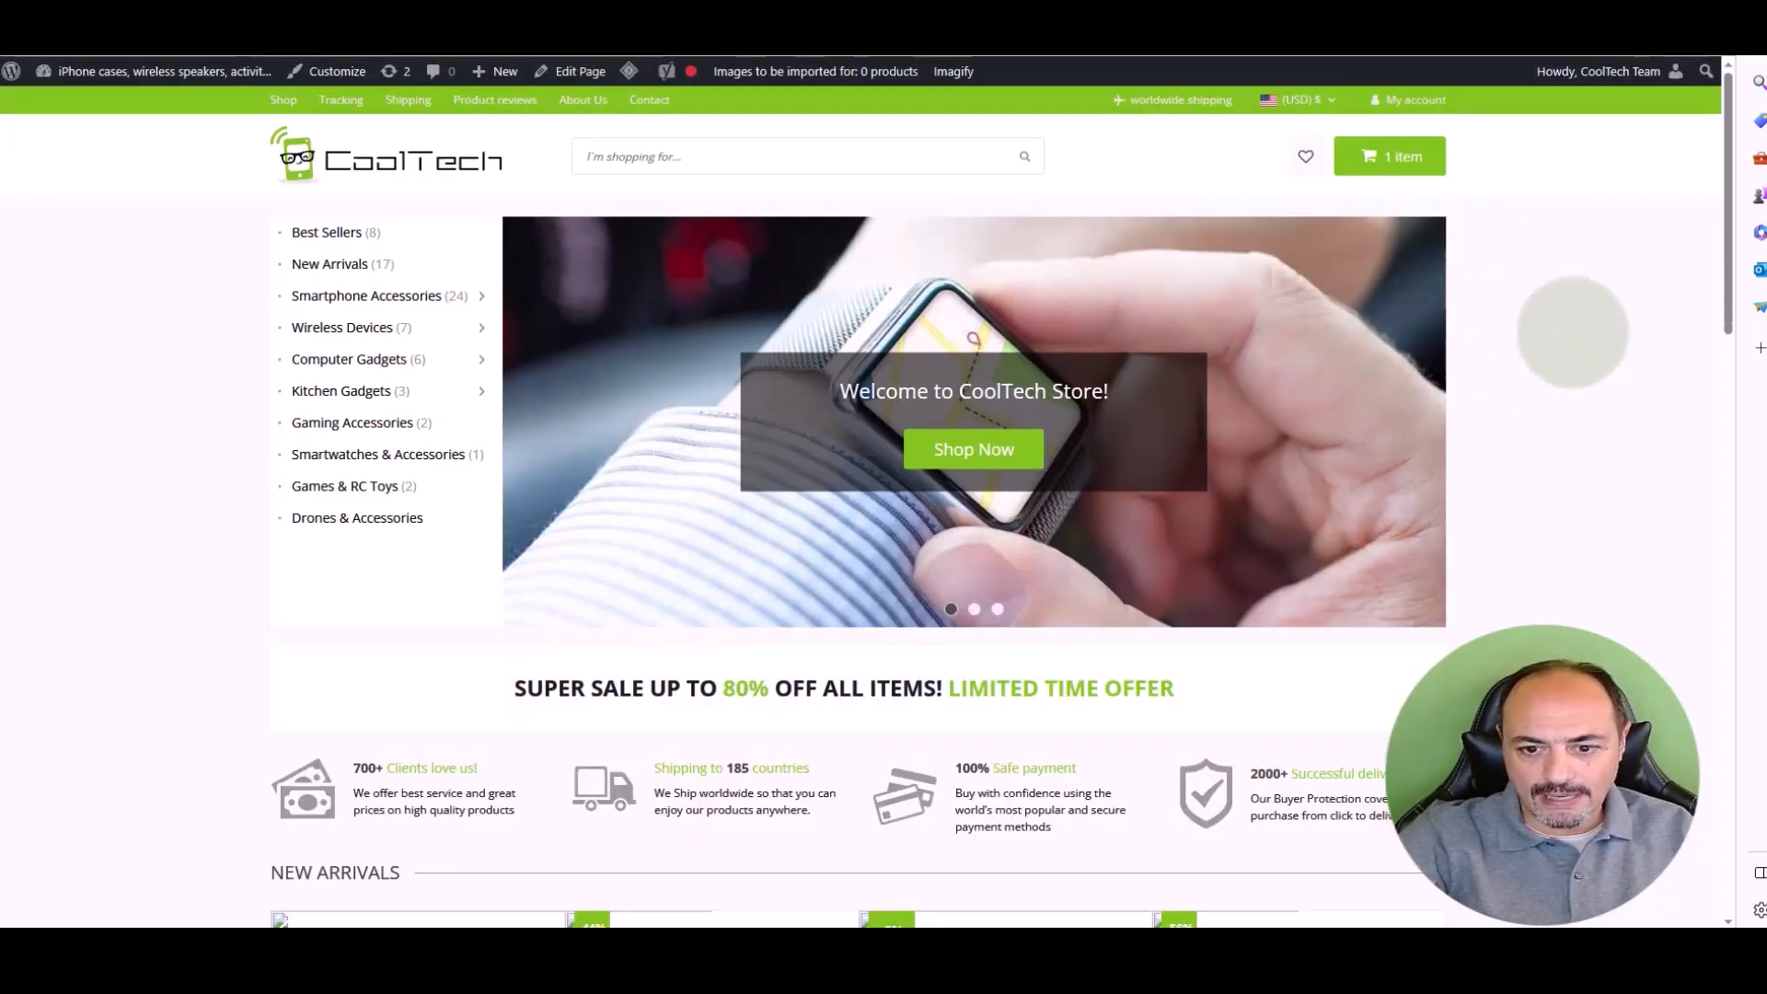
scroll(1575, 448, down, 15)
scroll(1574, 446, down, 5)
scroll(1574, 433, up, 15)
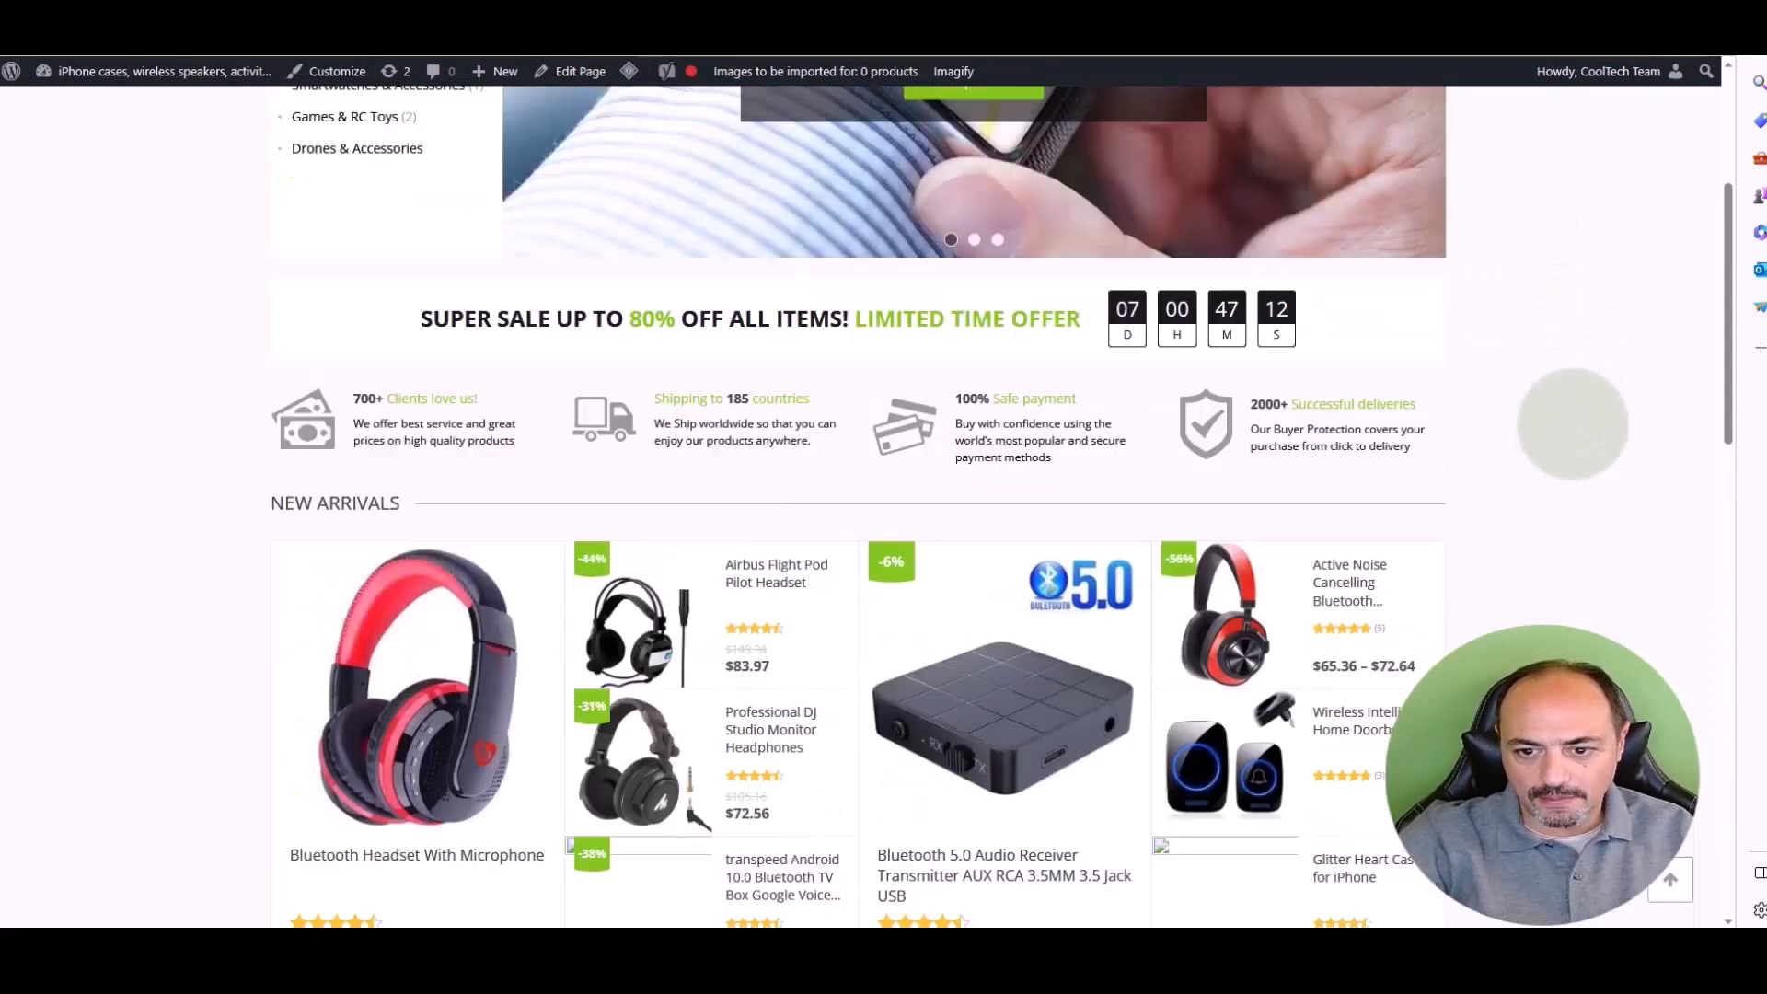
scroll(1574, 405, down, 4)
scroll(1573, 376, up, 8)
scroll(1570, 386, down, 15)
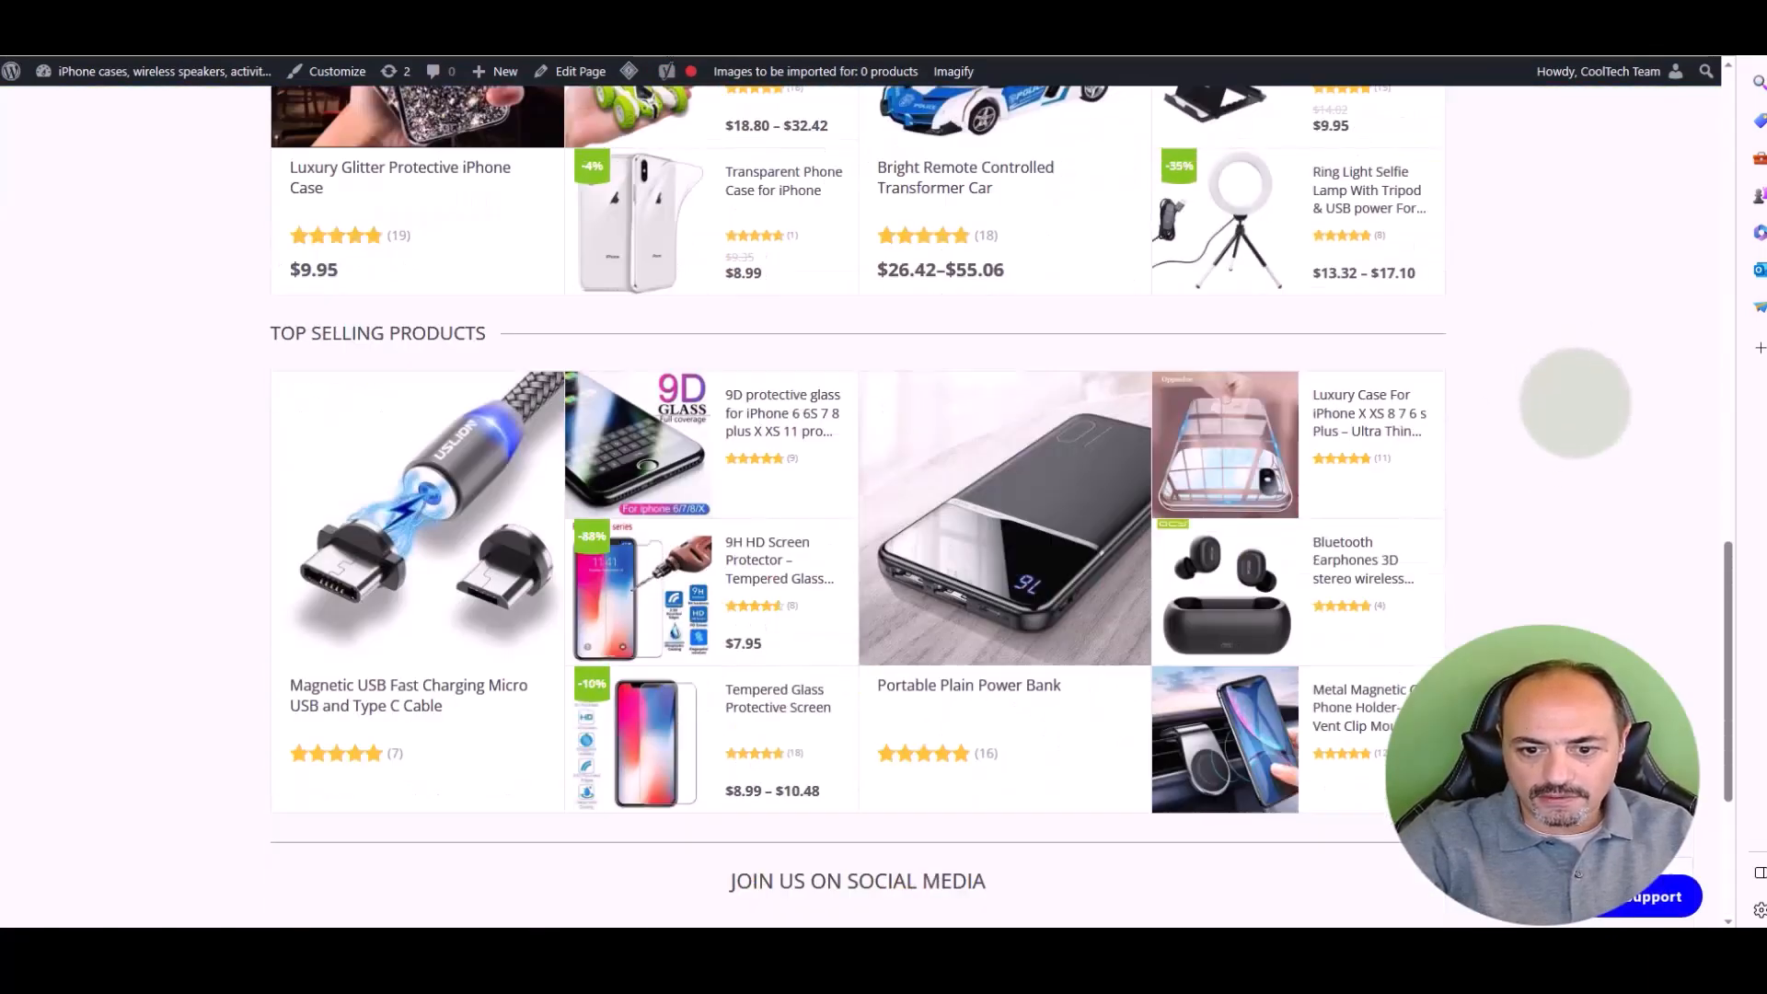
scroll(1568, 425, up, 5)
scroll(1567, 430, down, 8)
scroll(1566, 426, up, 10)
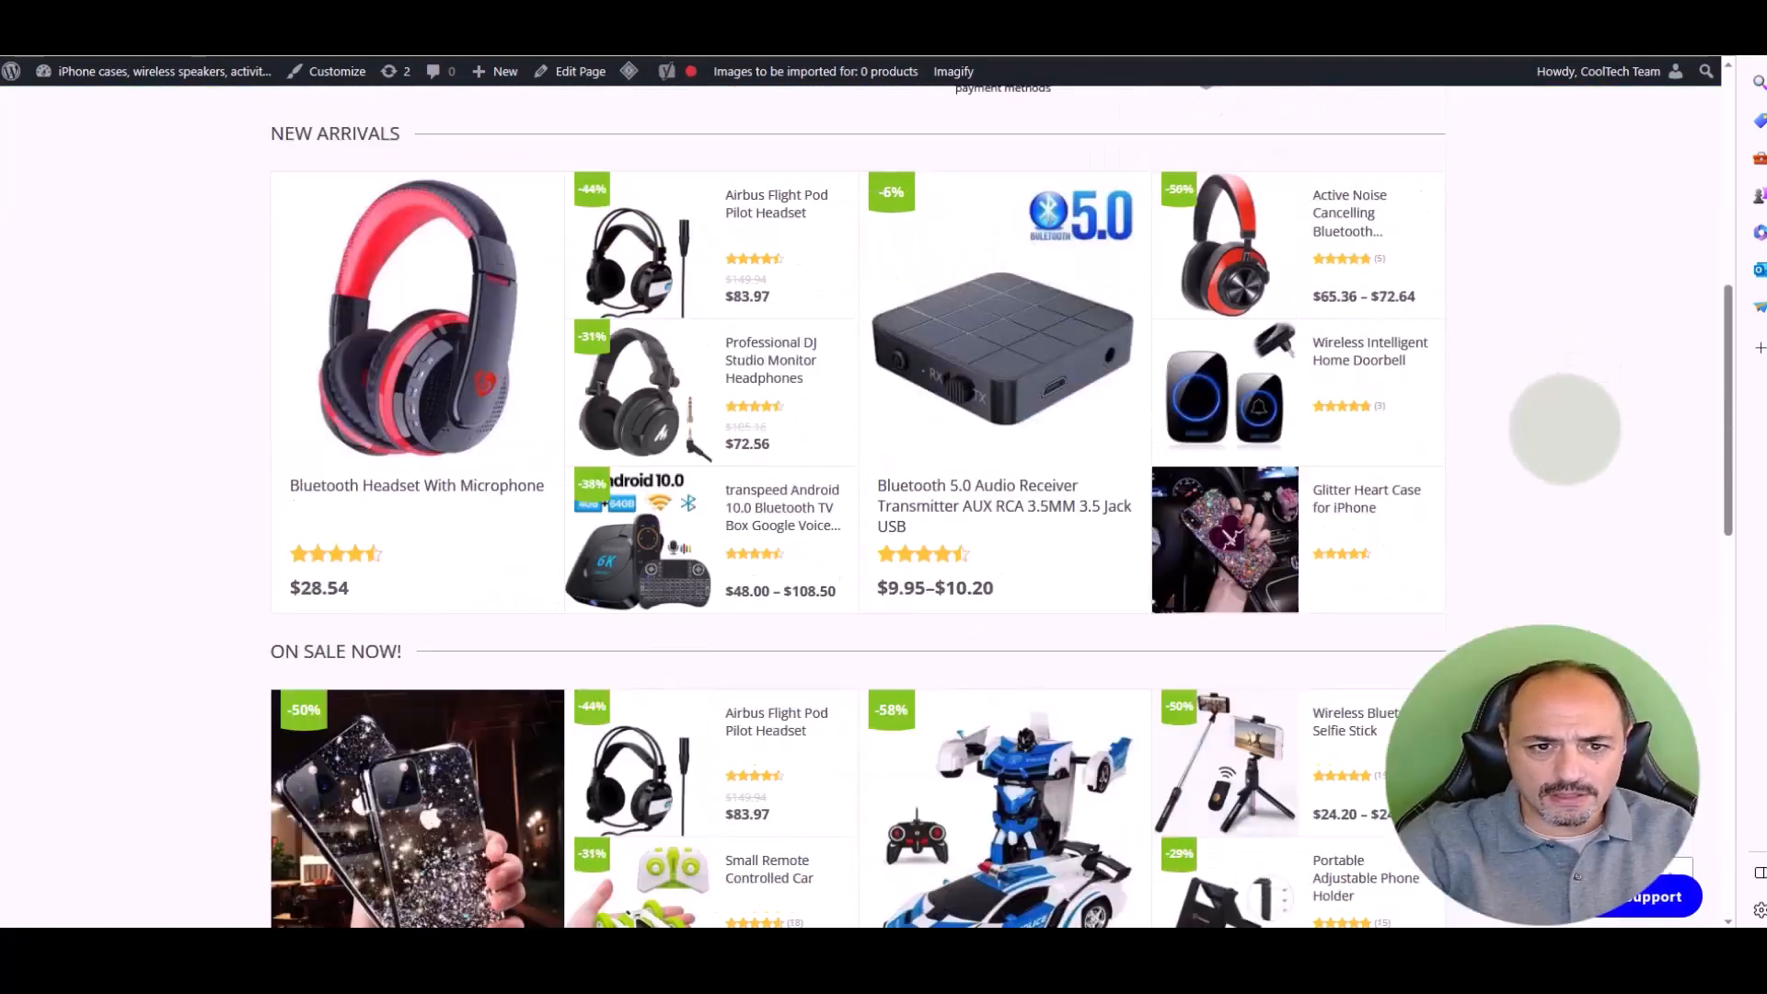
scroll(1565, 426, up, 5)
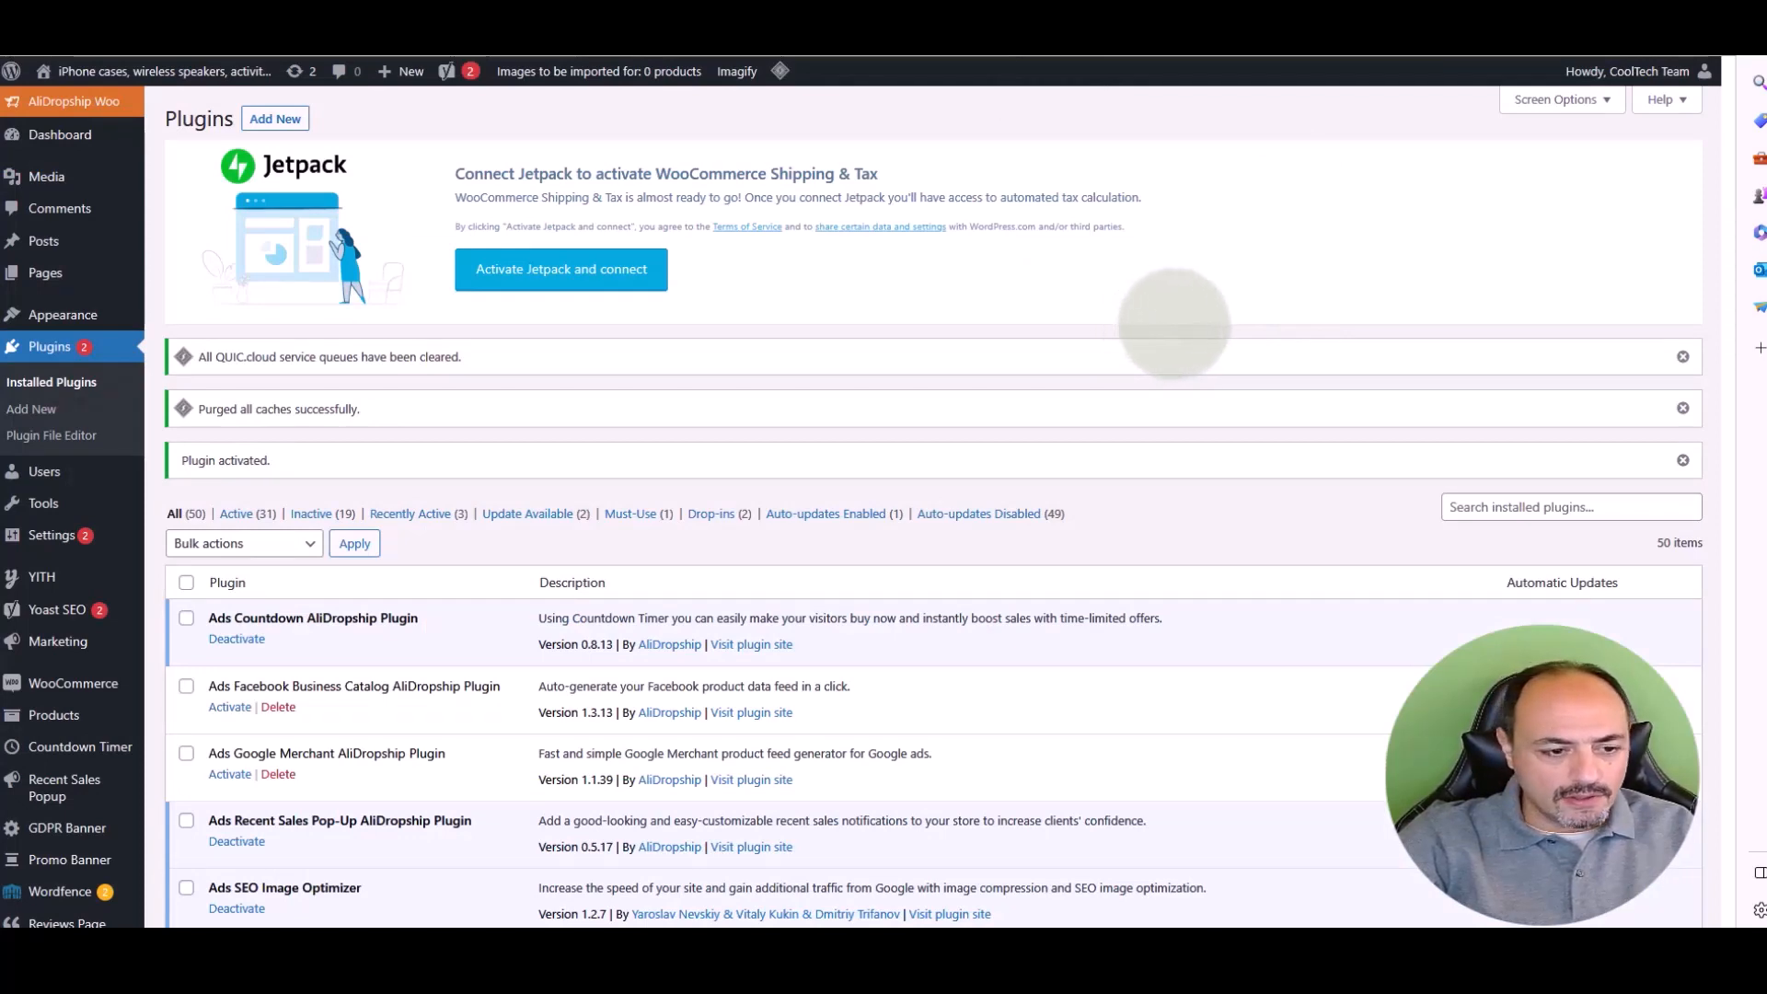
- Return to the WordPress admin and open the settings of WooCommerce's Cart Abandonment page
mouse_move(74, 315)
scroll(73, 315, down, 10)
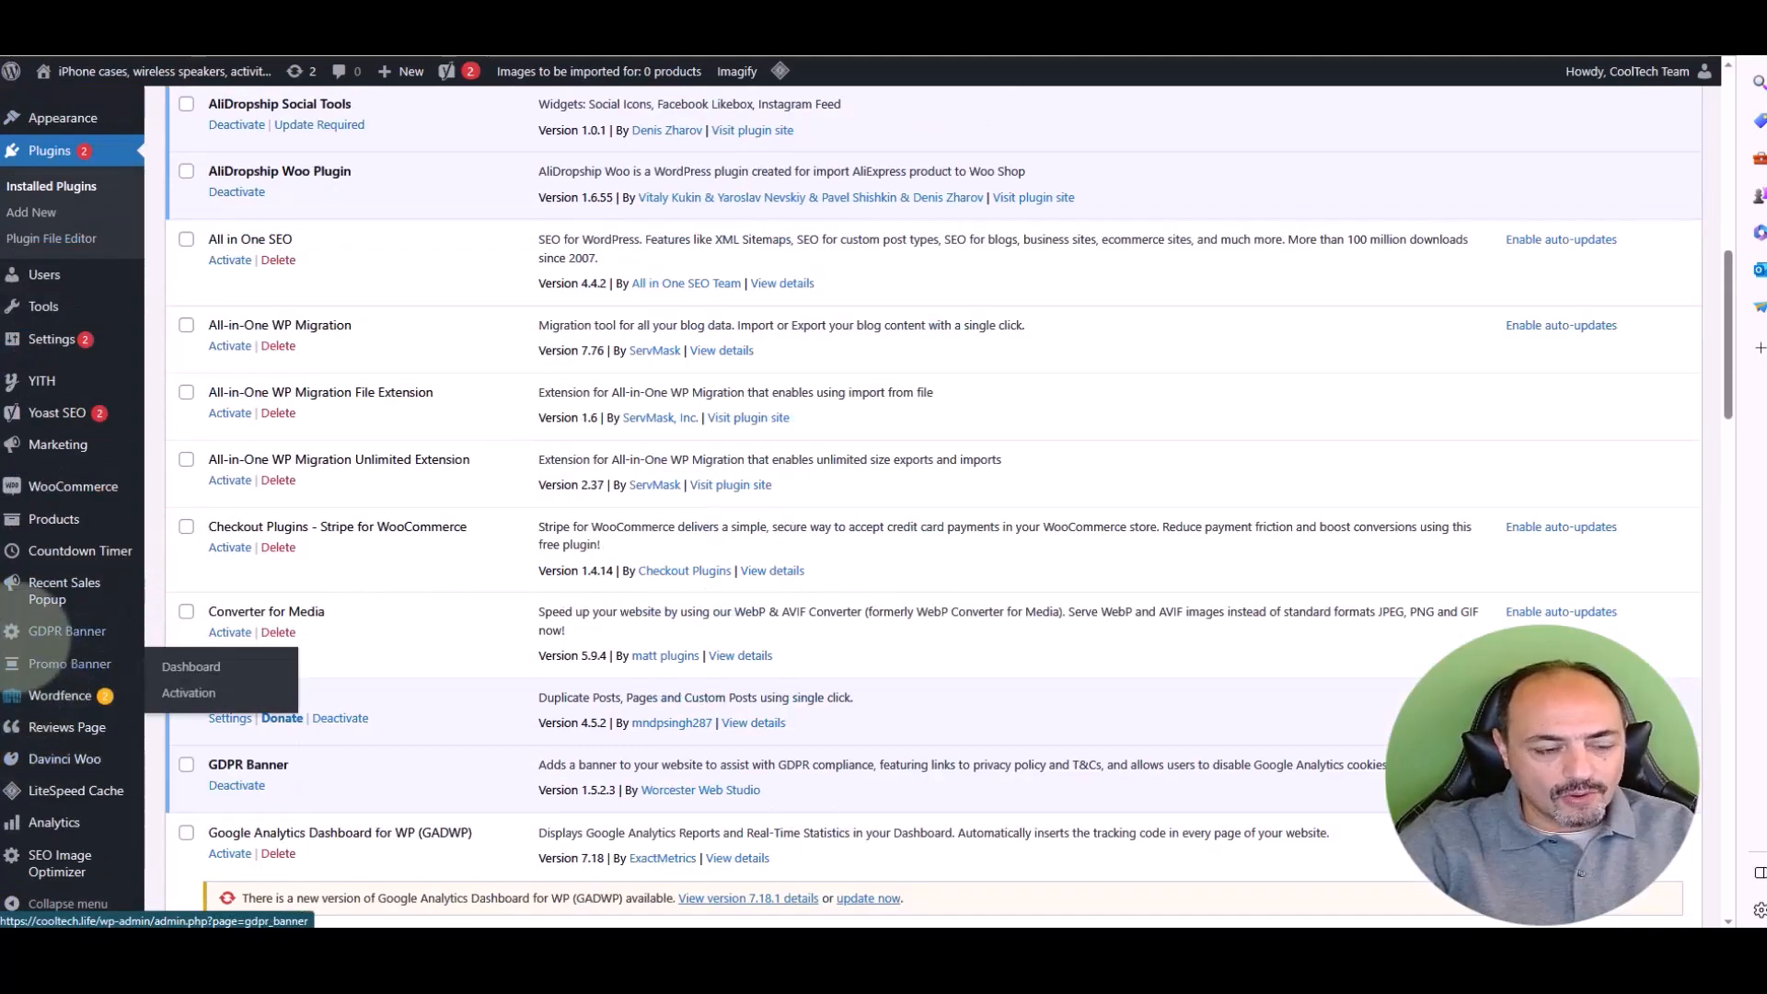
scroll(46, 681, up, 10)
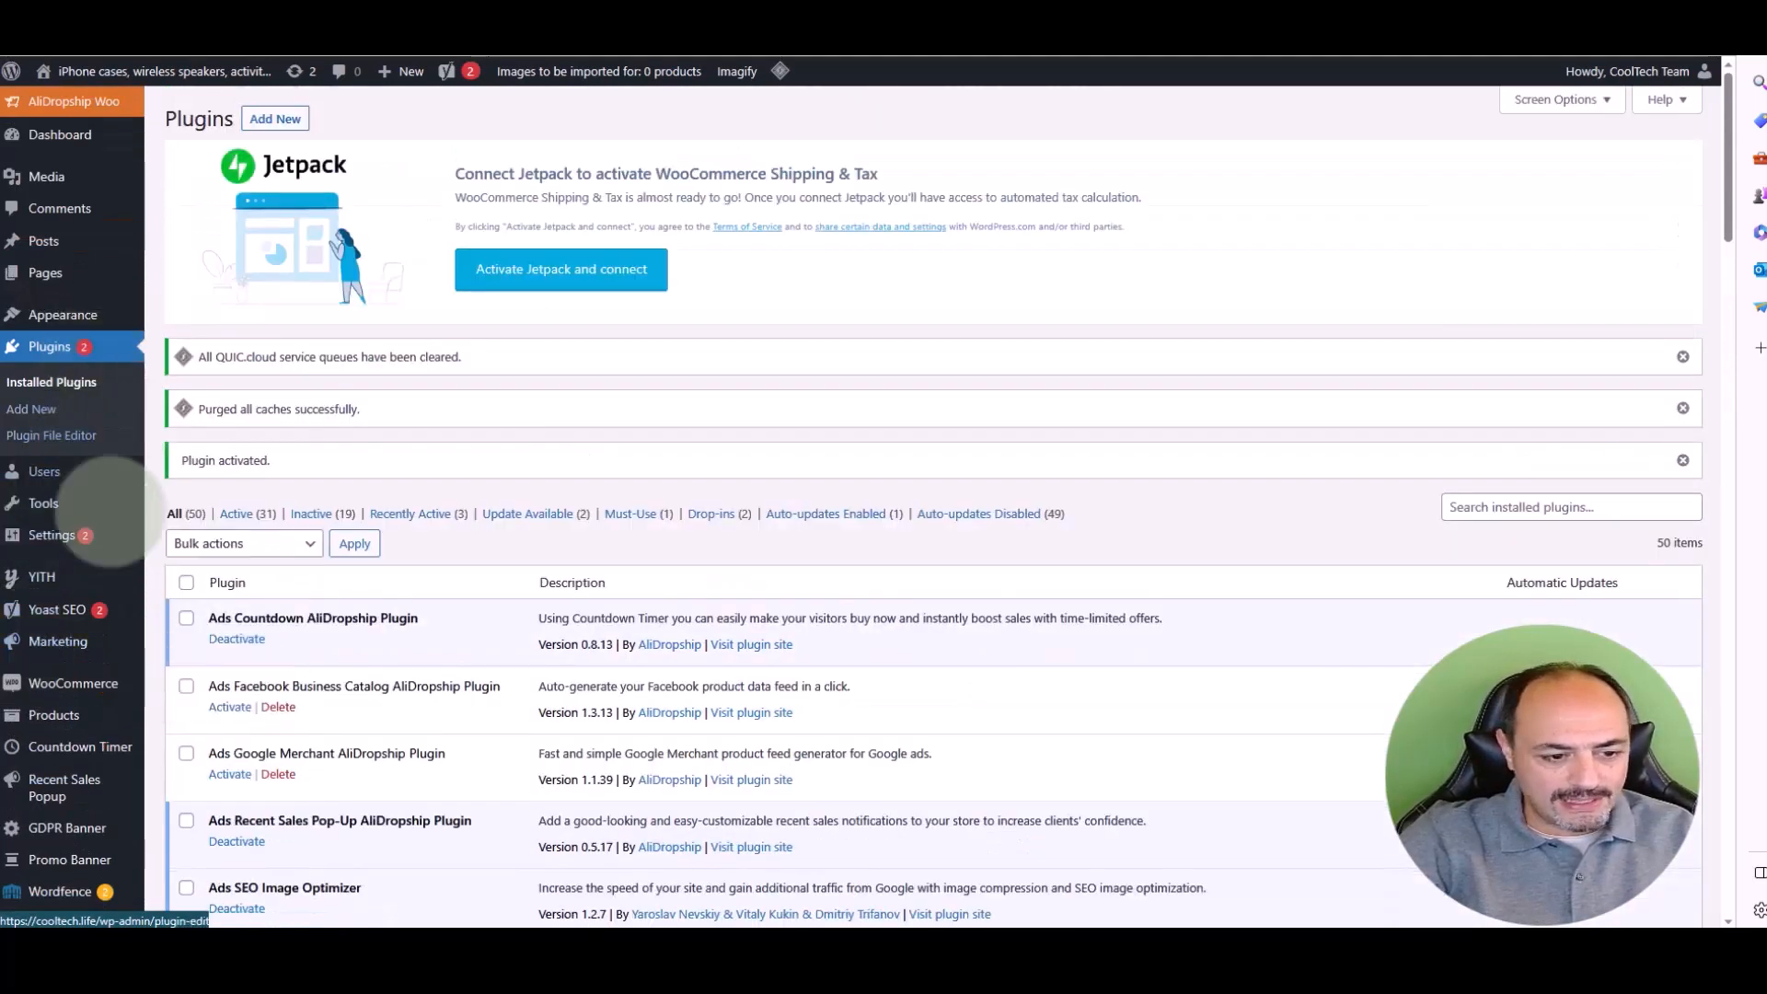
scroll(92, 553, down, 10)
mouse_move(74, 863)
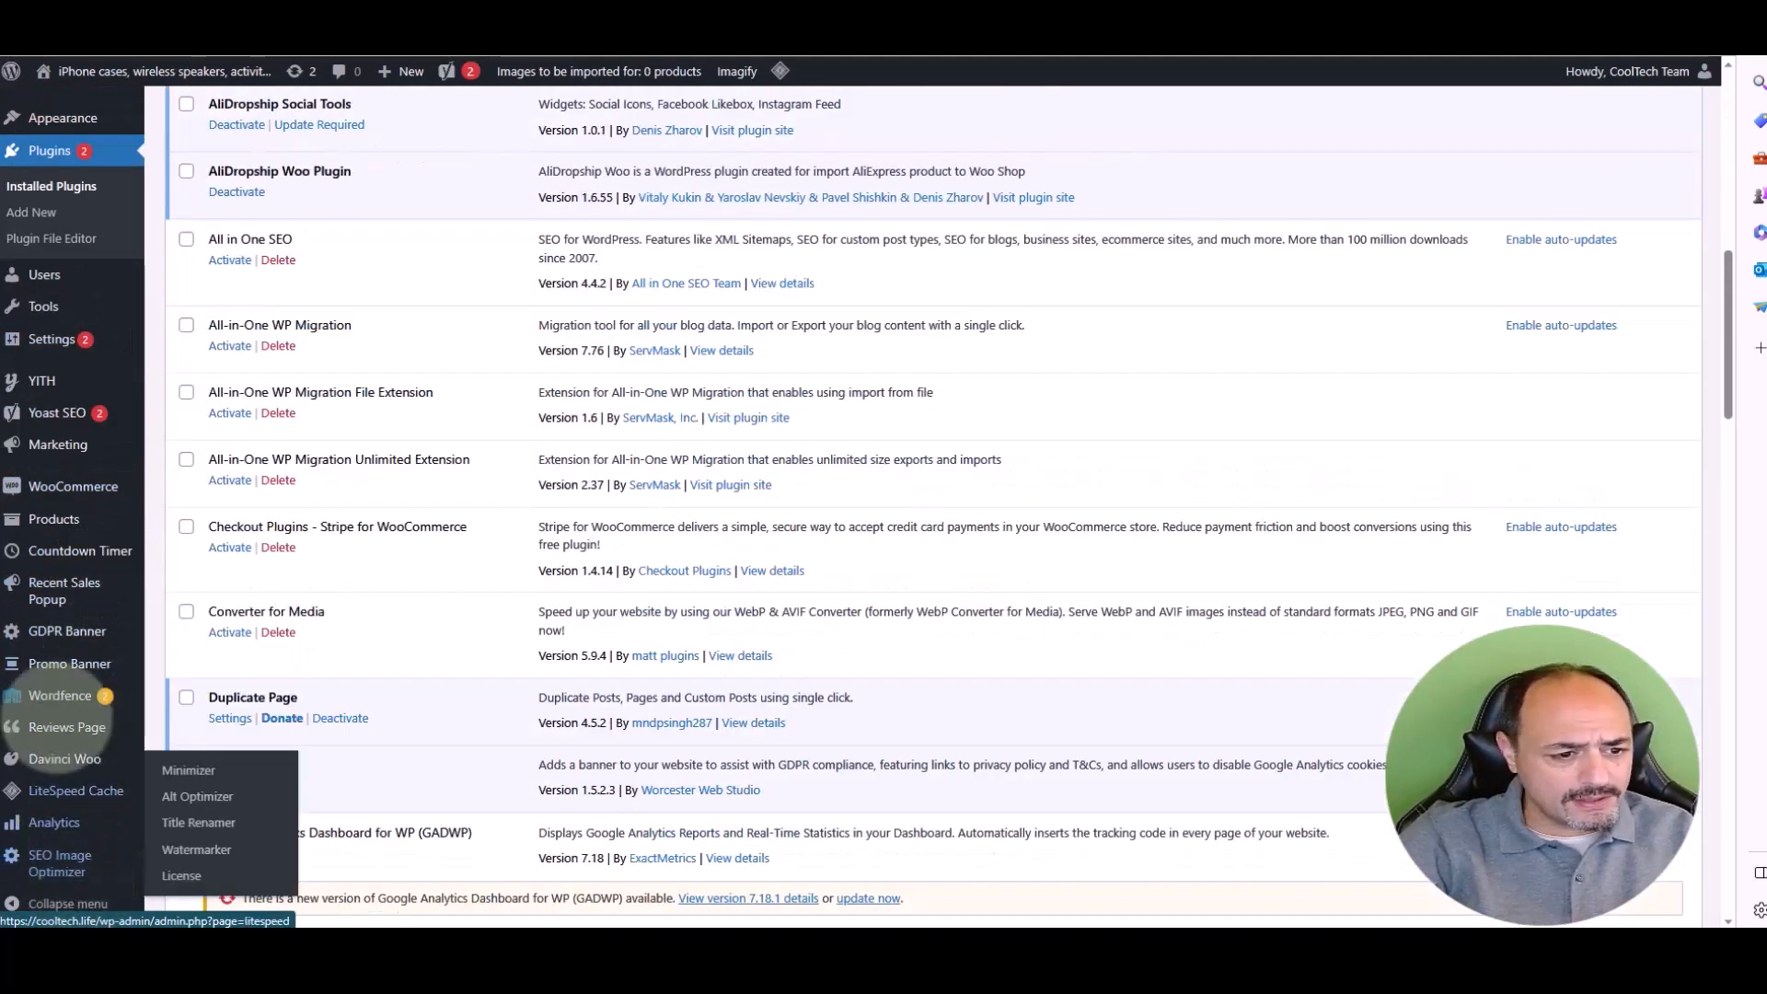
mouse_move(56, 481)
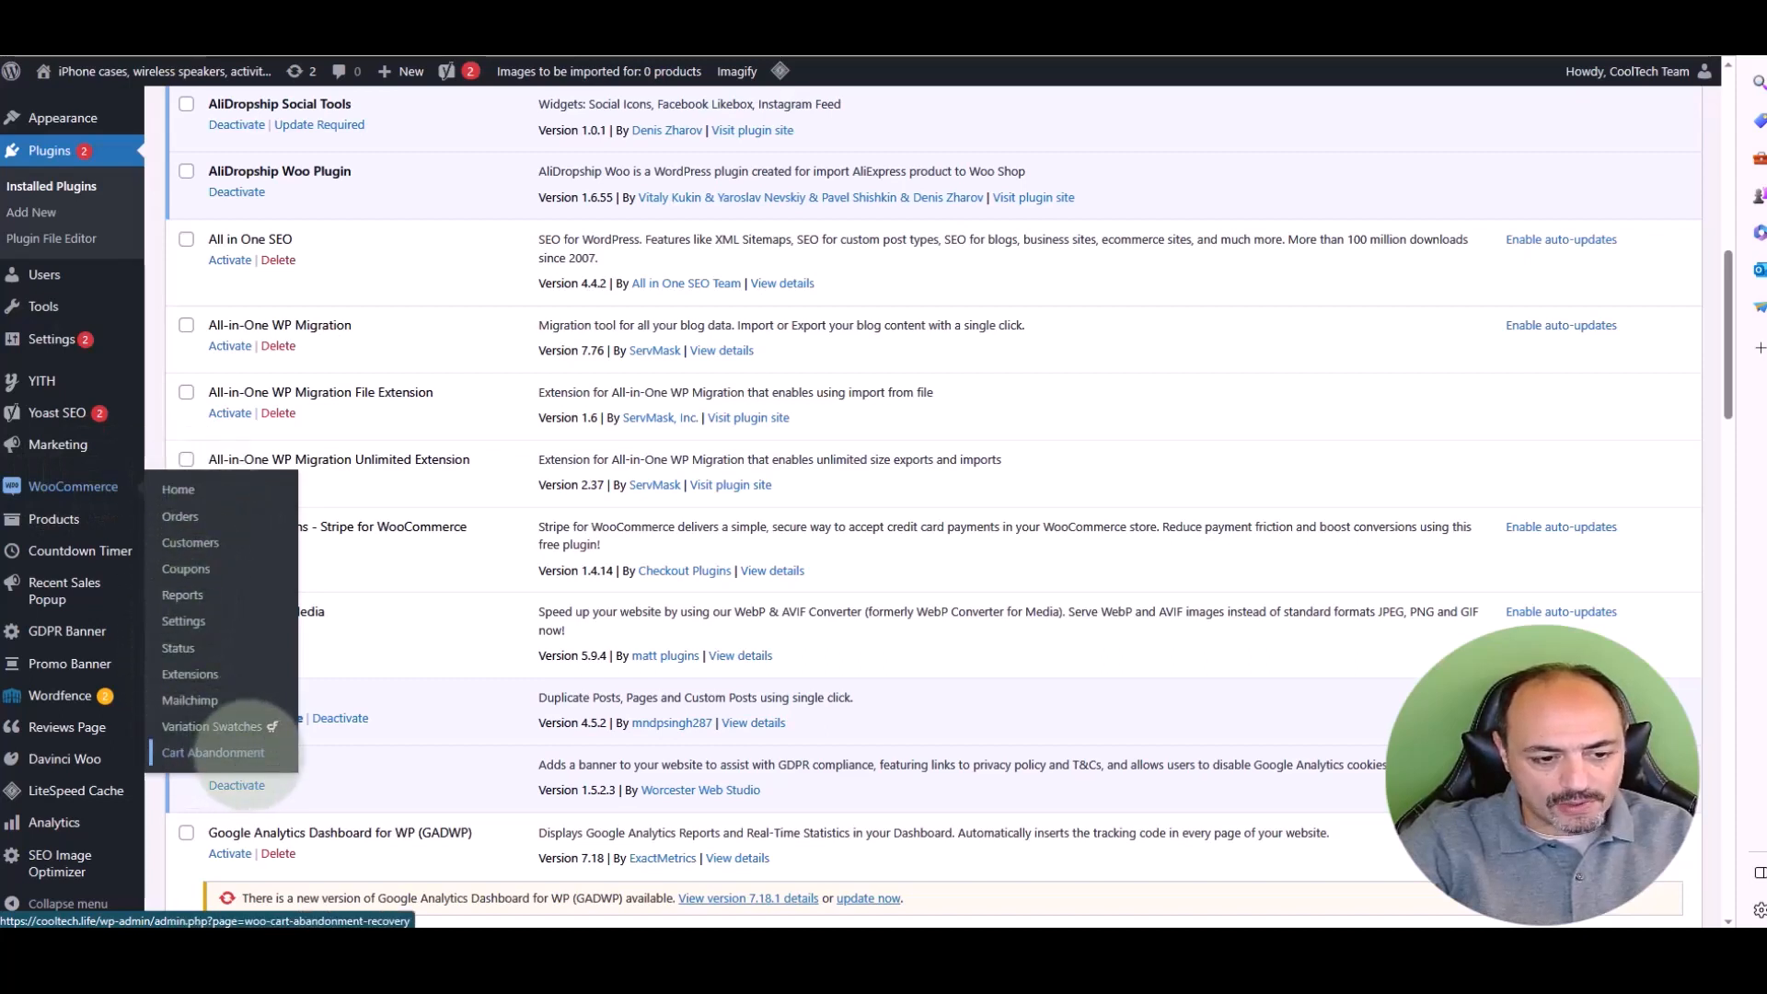
click(245, 753)
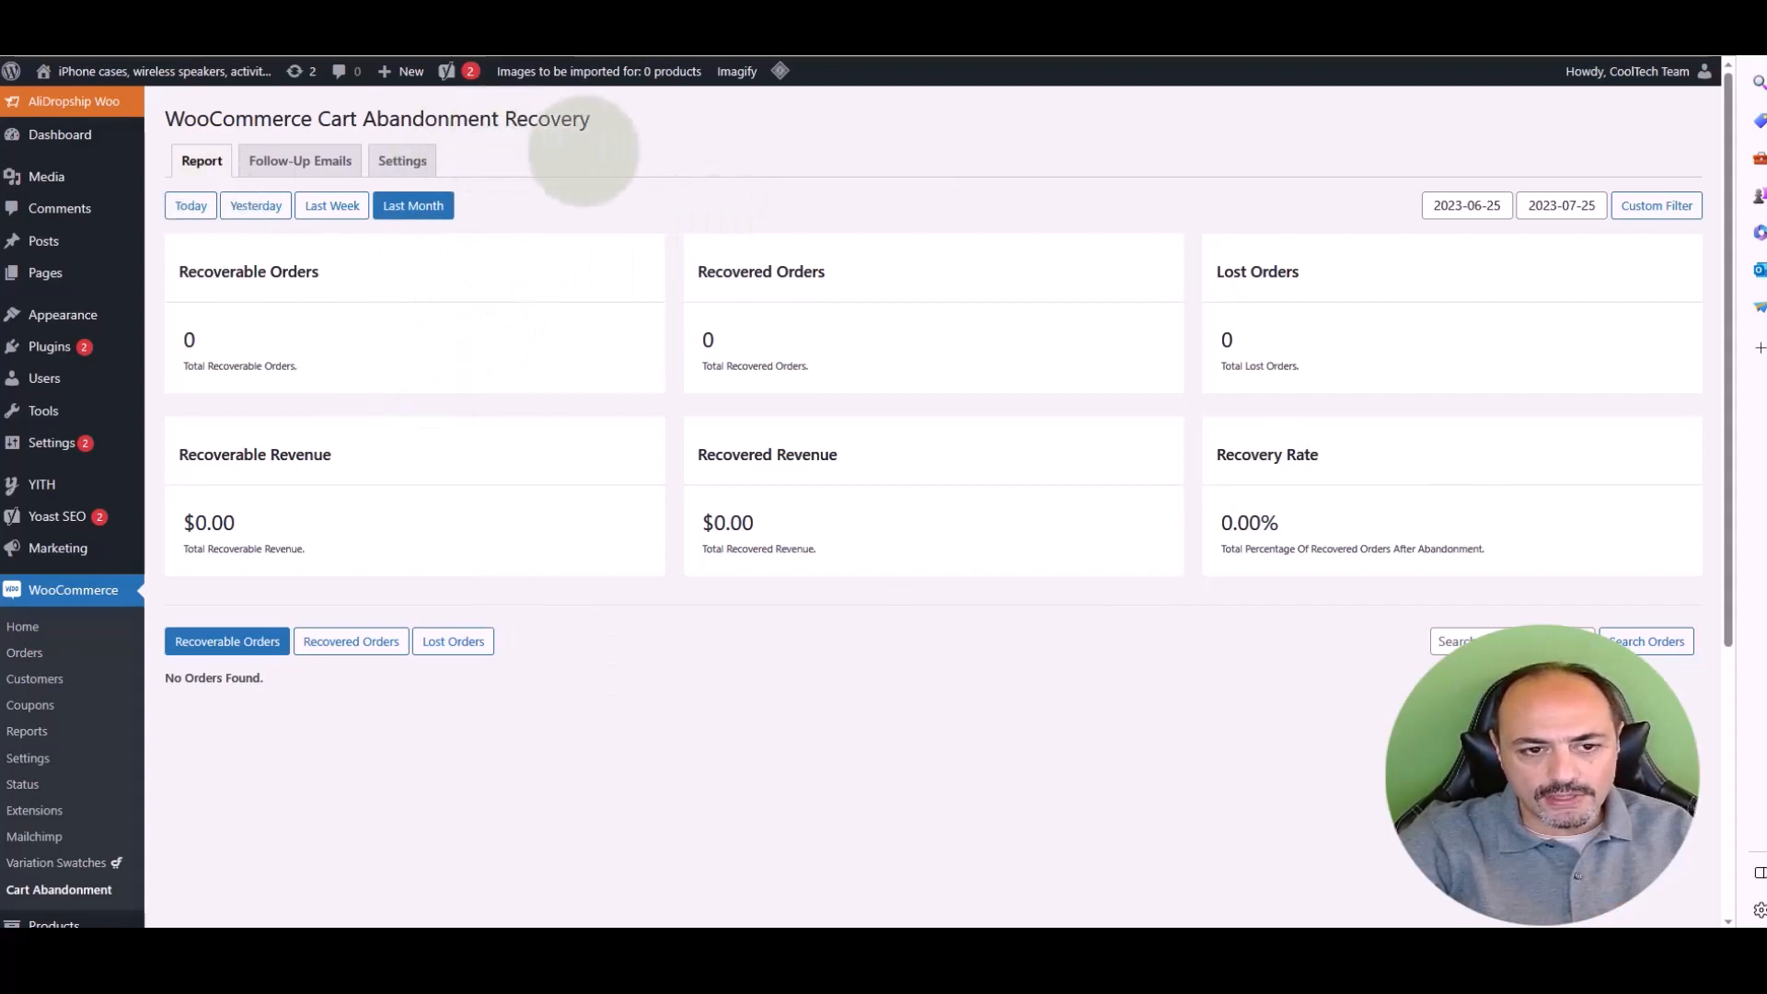
click(405, 160)
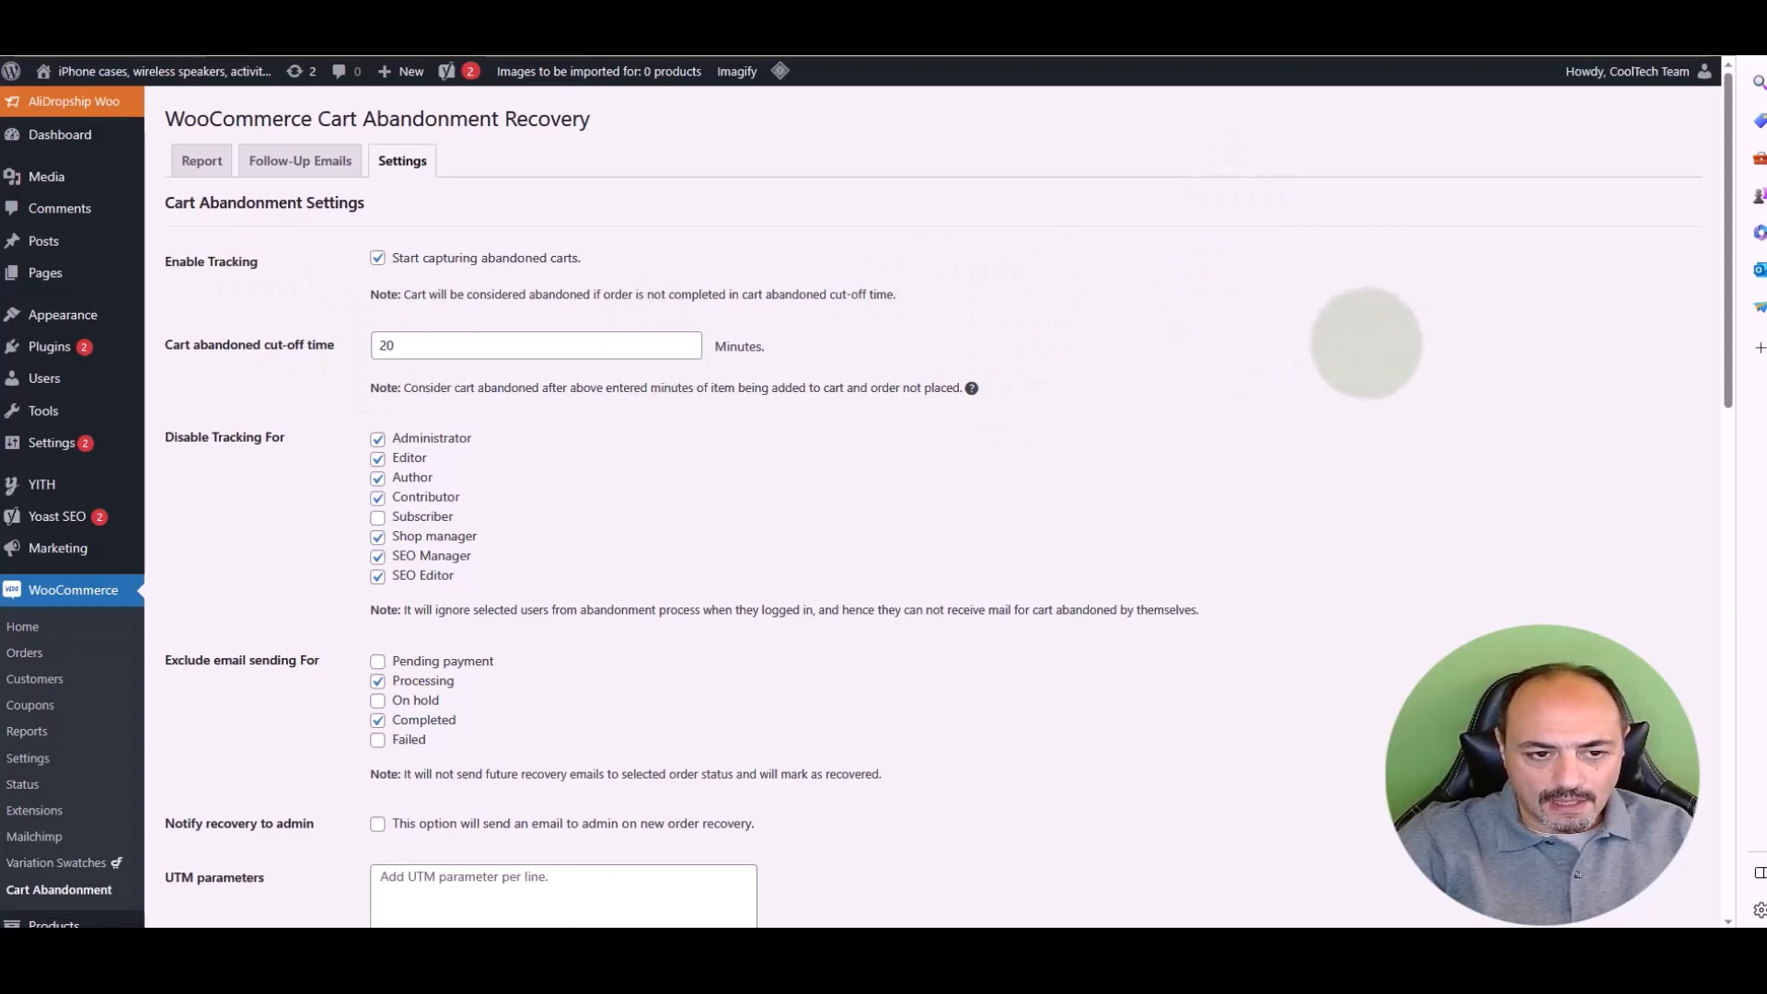
- Look over the cart abandonment settings, switching abandoned cart capture off and back on and checking the cut-off time
scroll(1348, 343, down, 14)
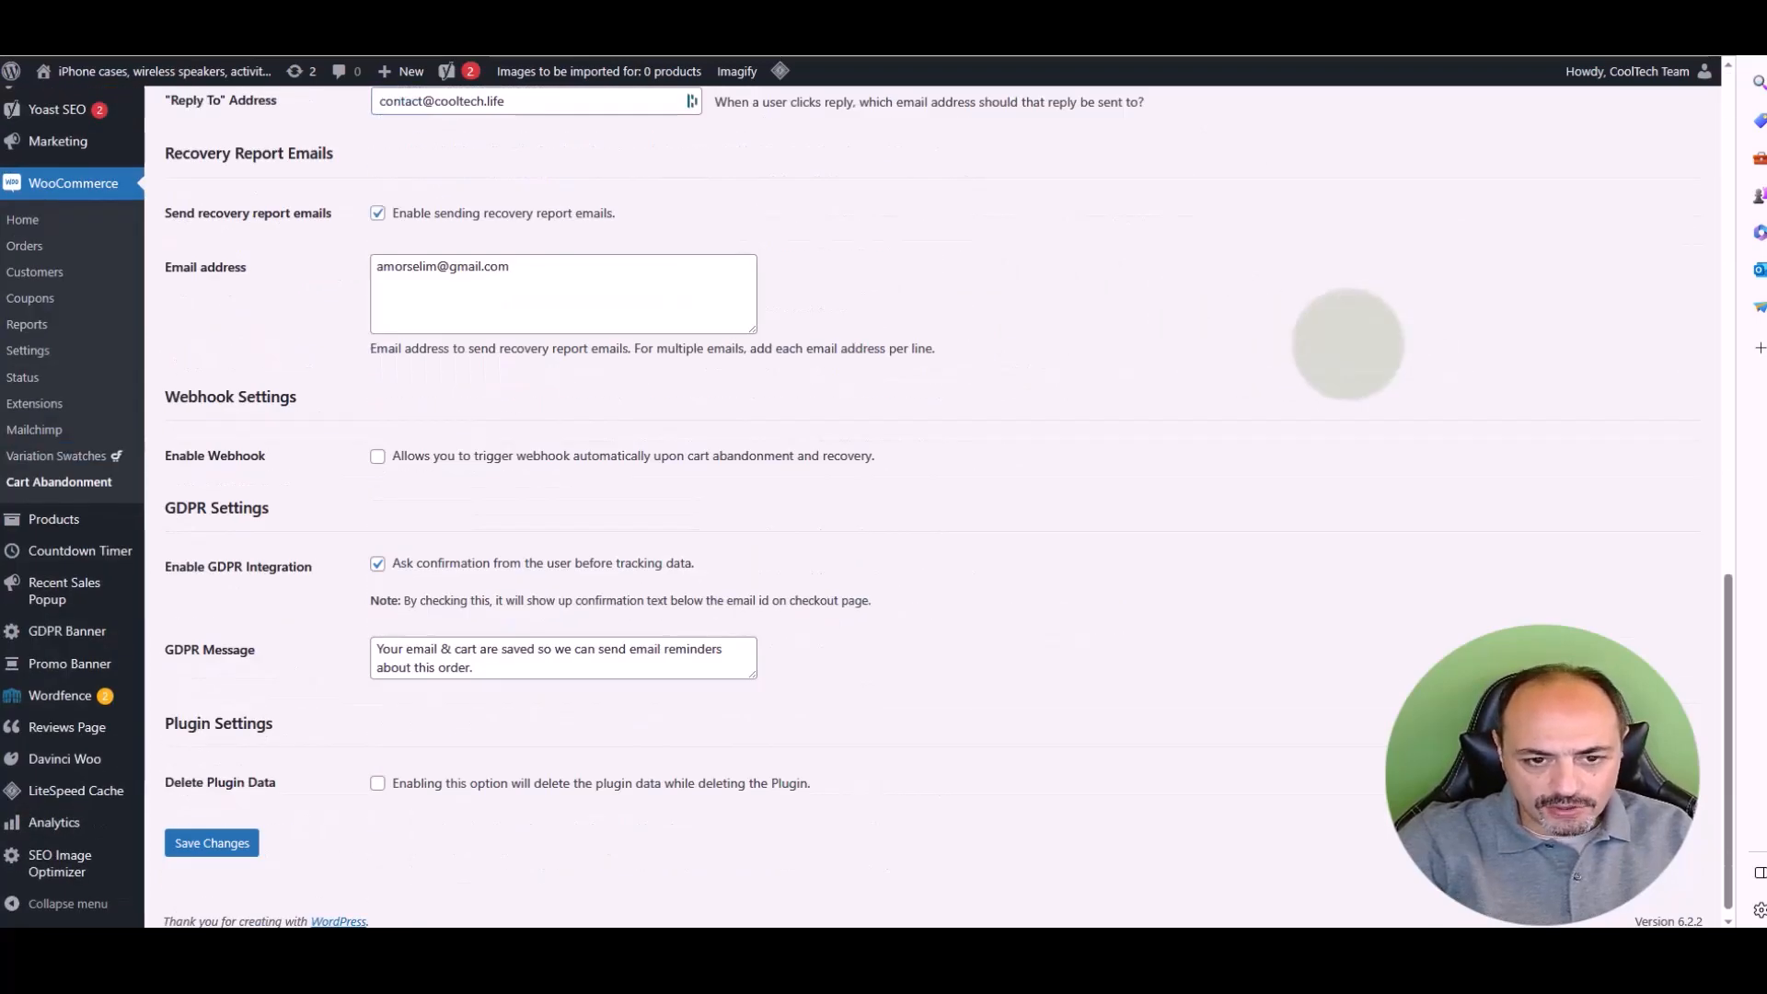
scroll(1349, 344, up, 7)
scroll(1348, 343, up, 7)
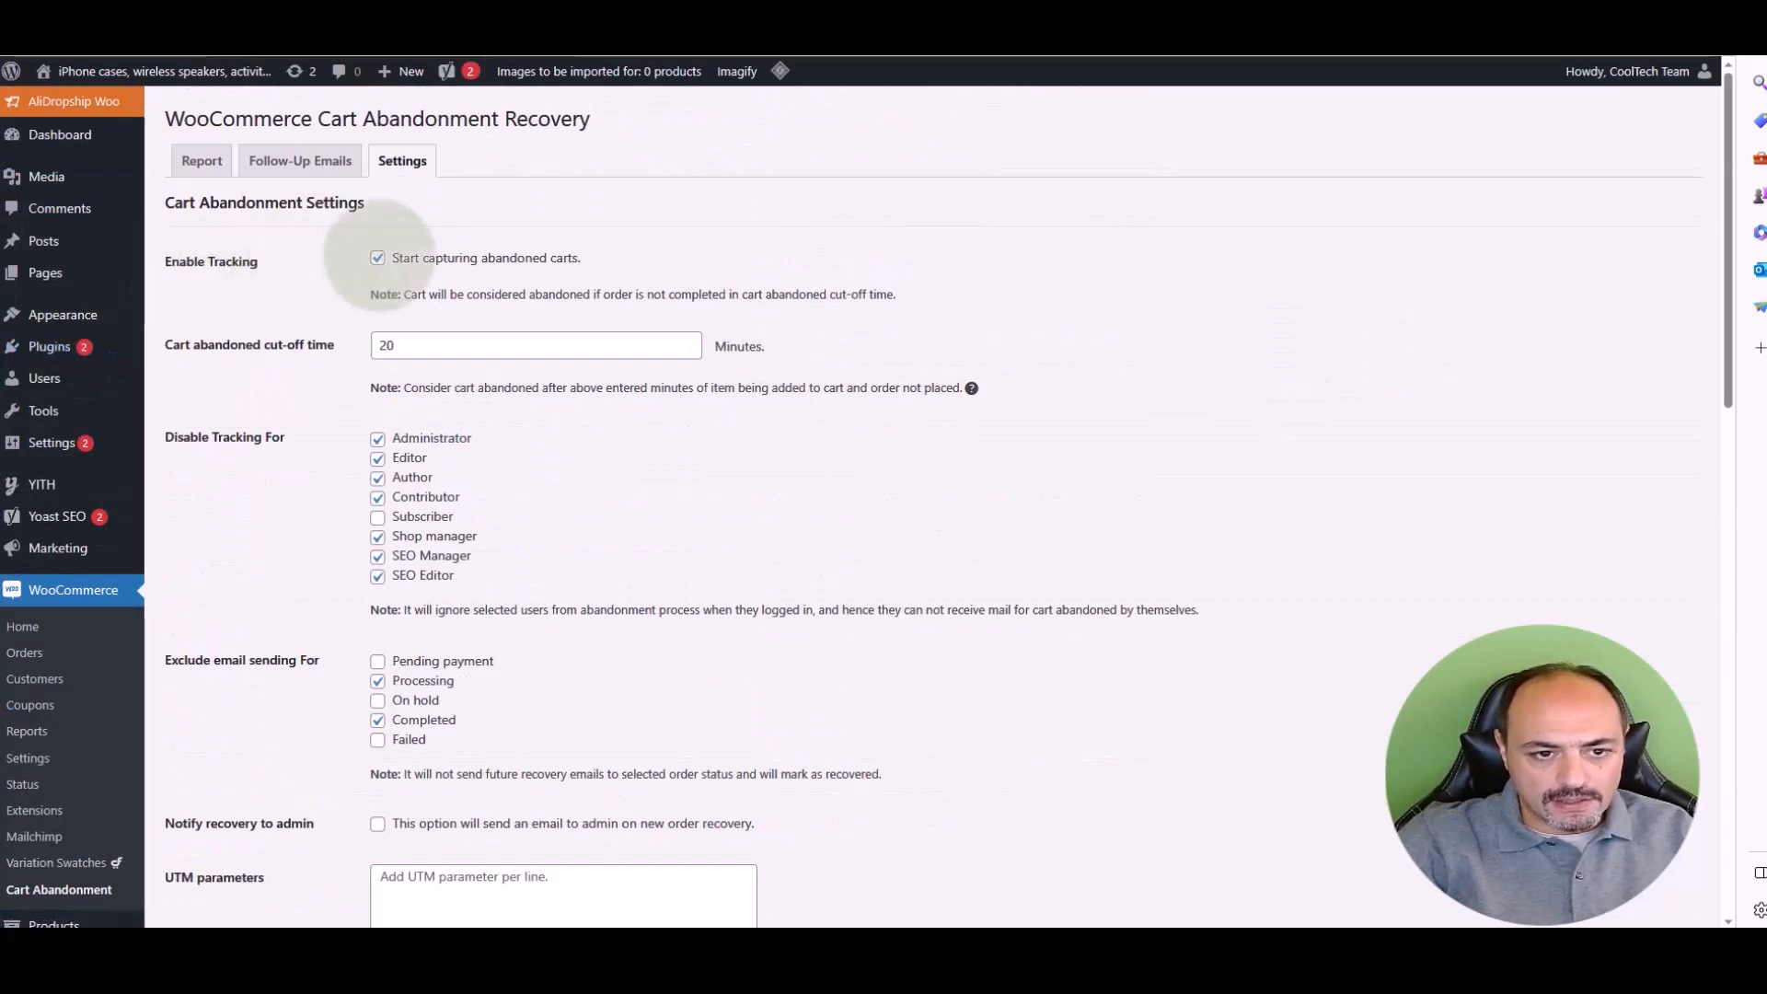
click(377, 258)
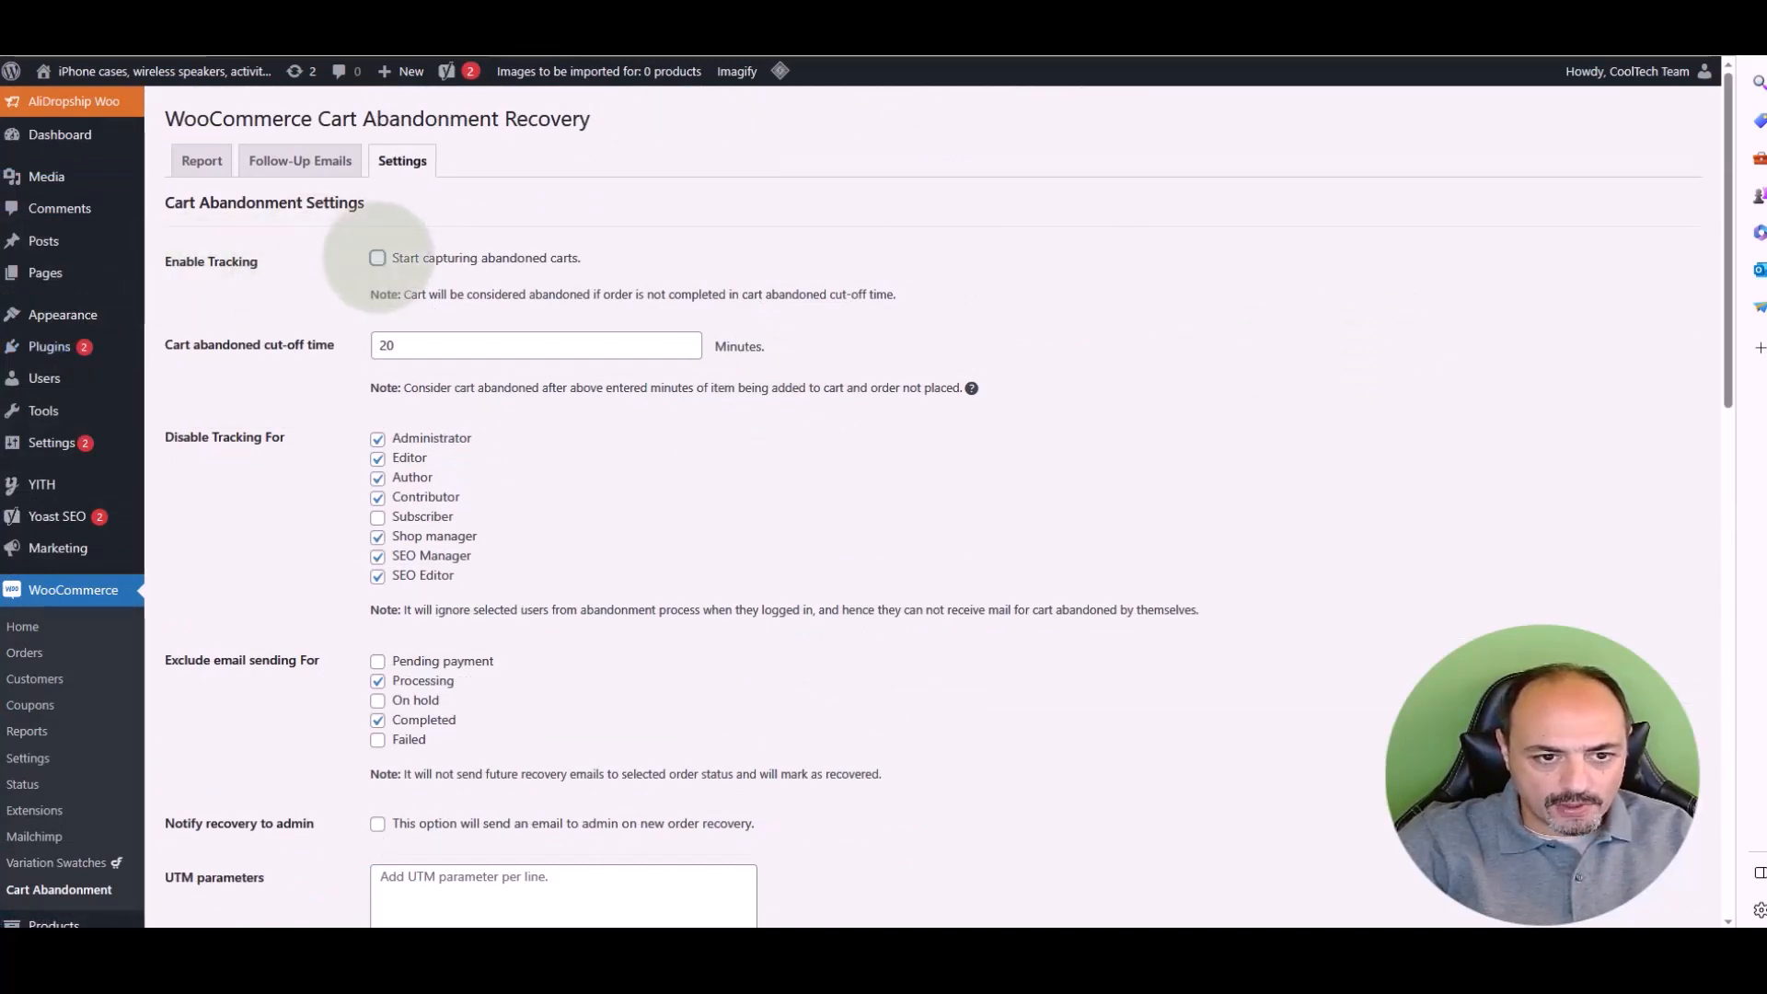
click(377, 258)
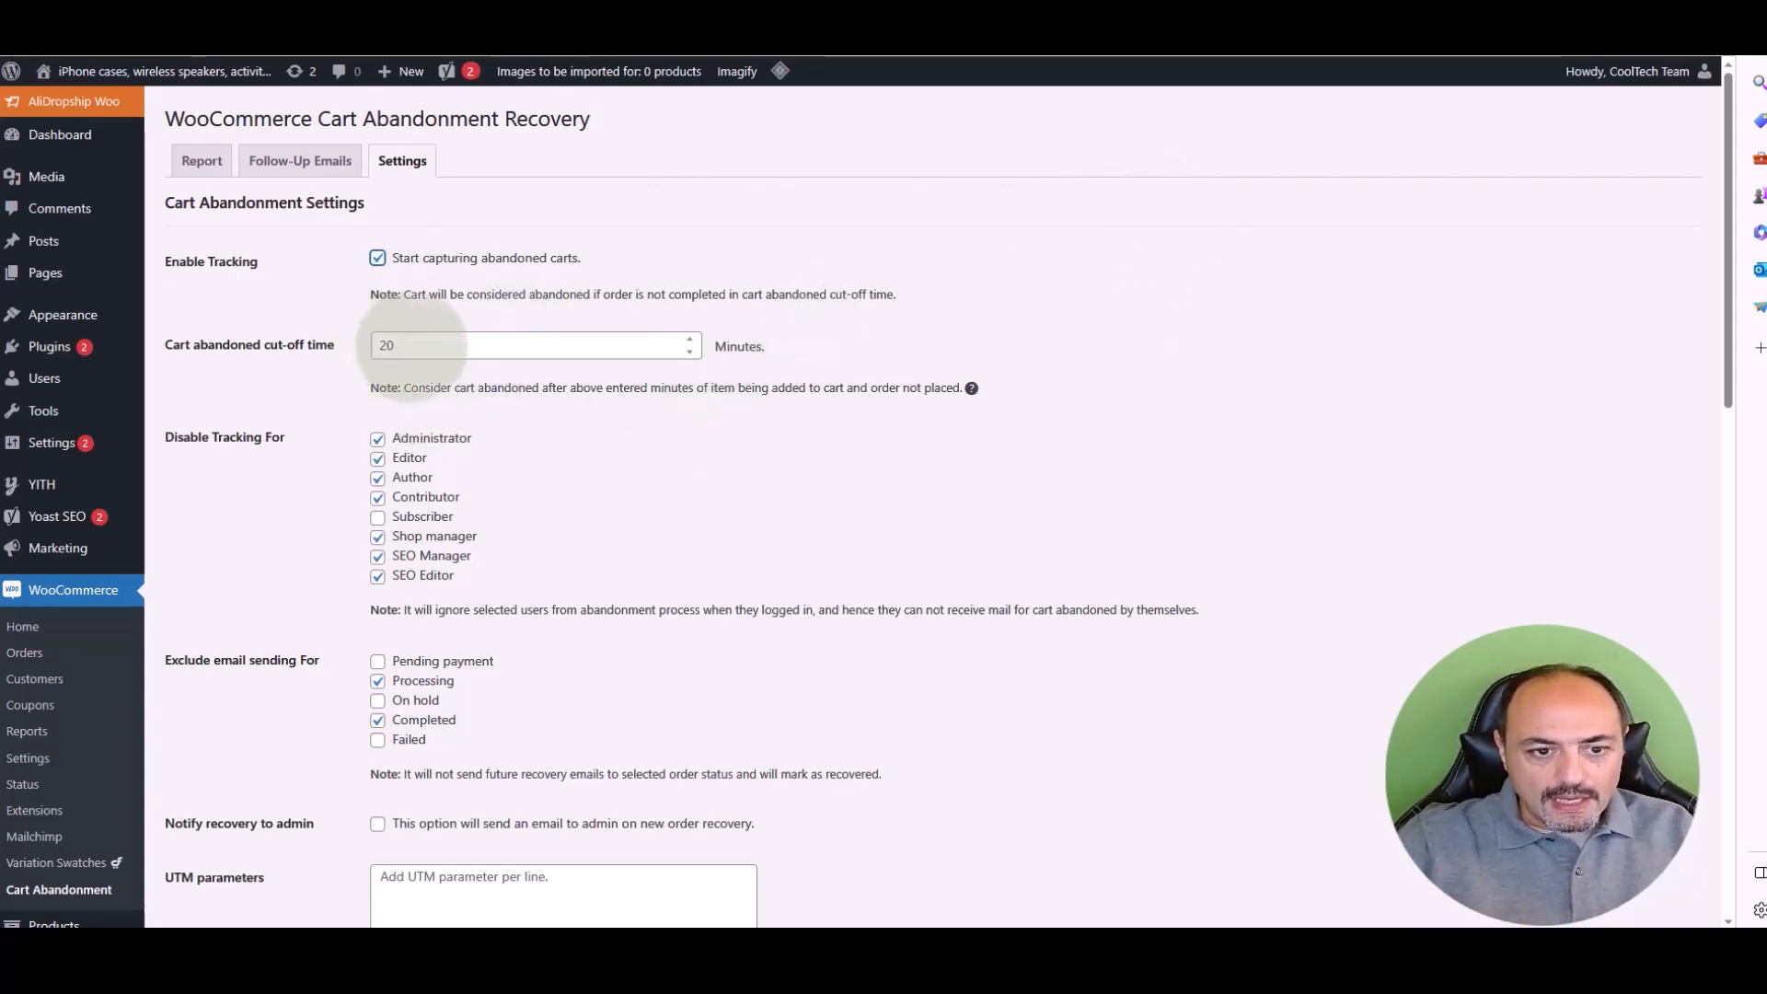
click(413, 348)
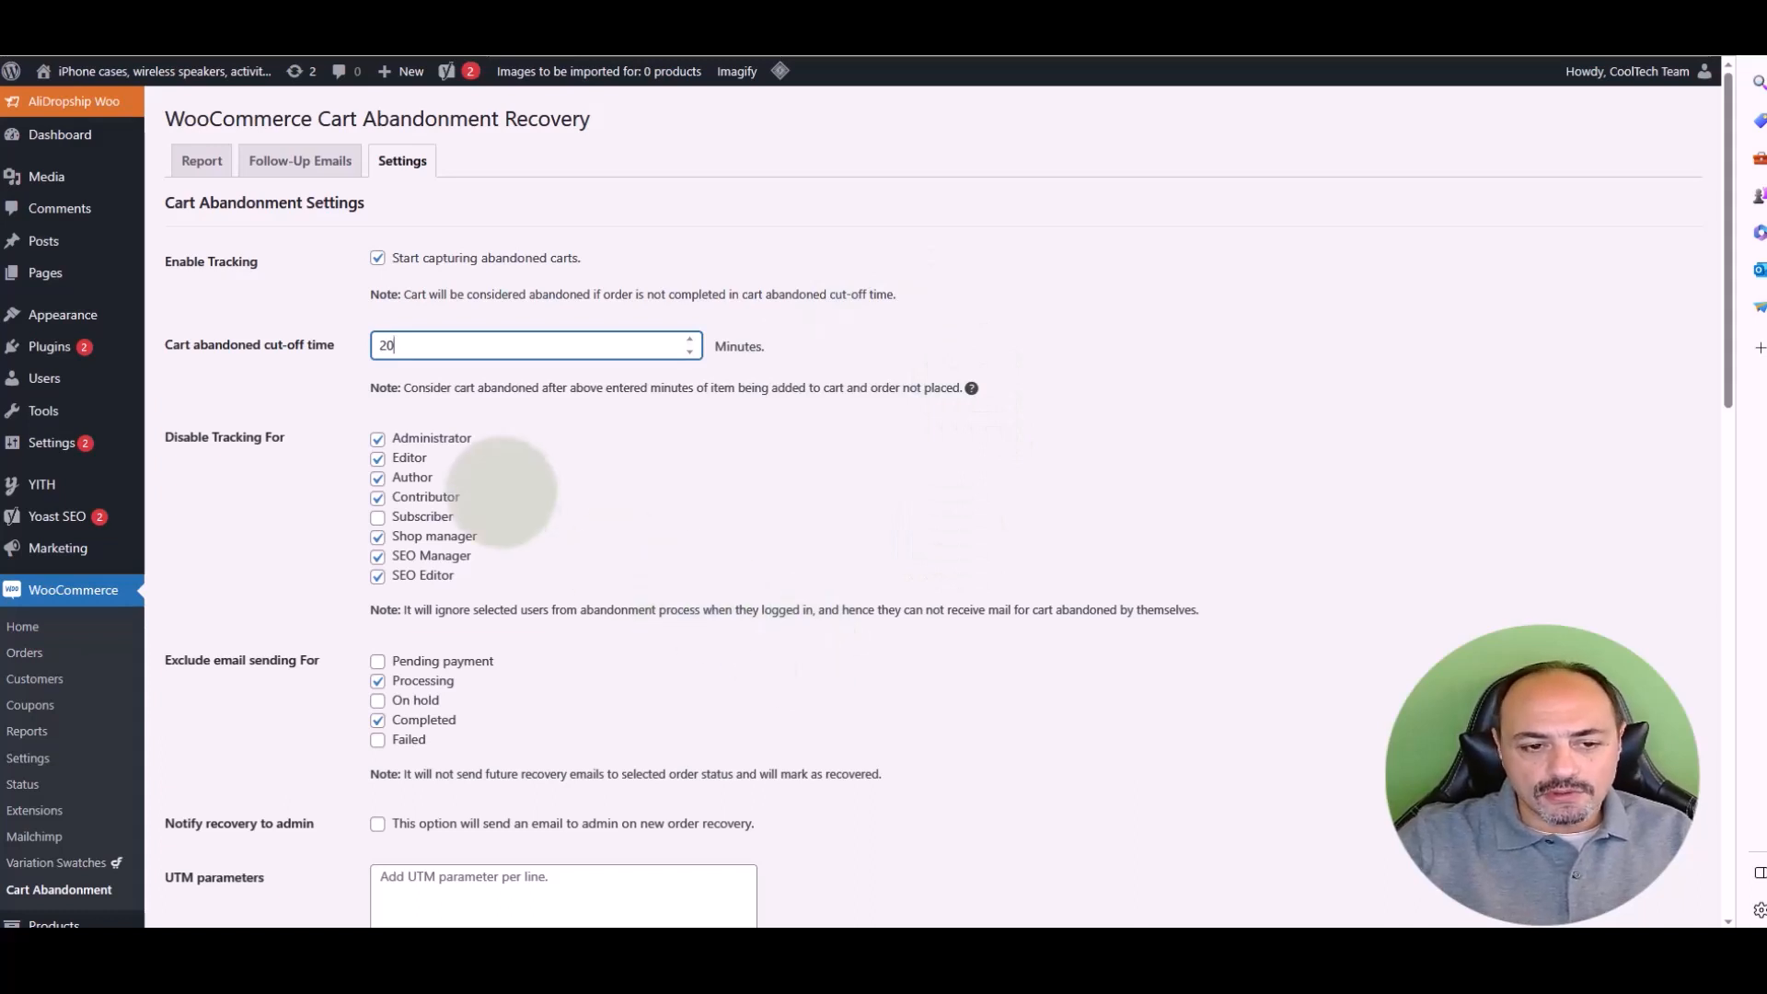
click(589, 434)
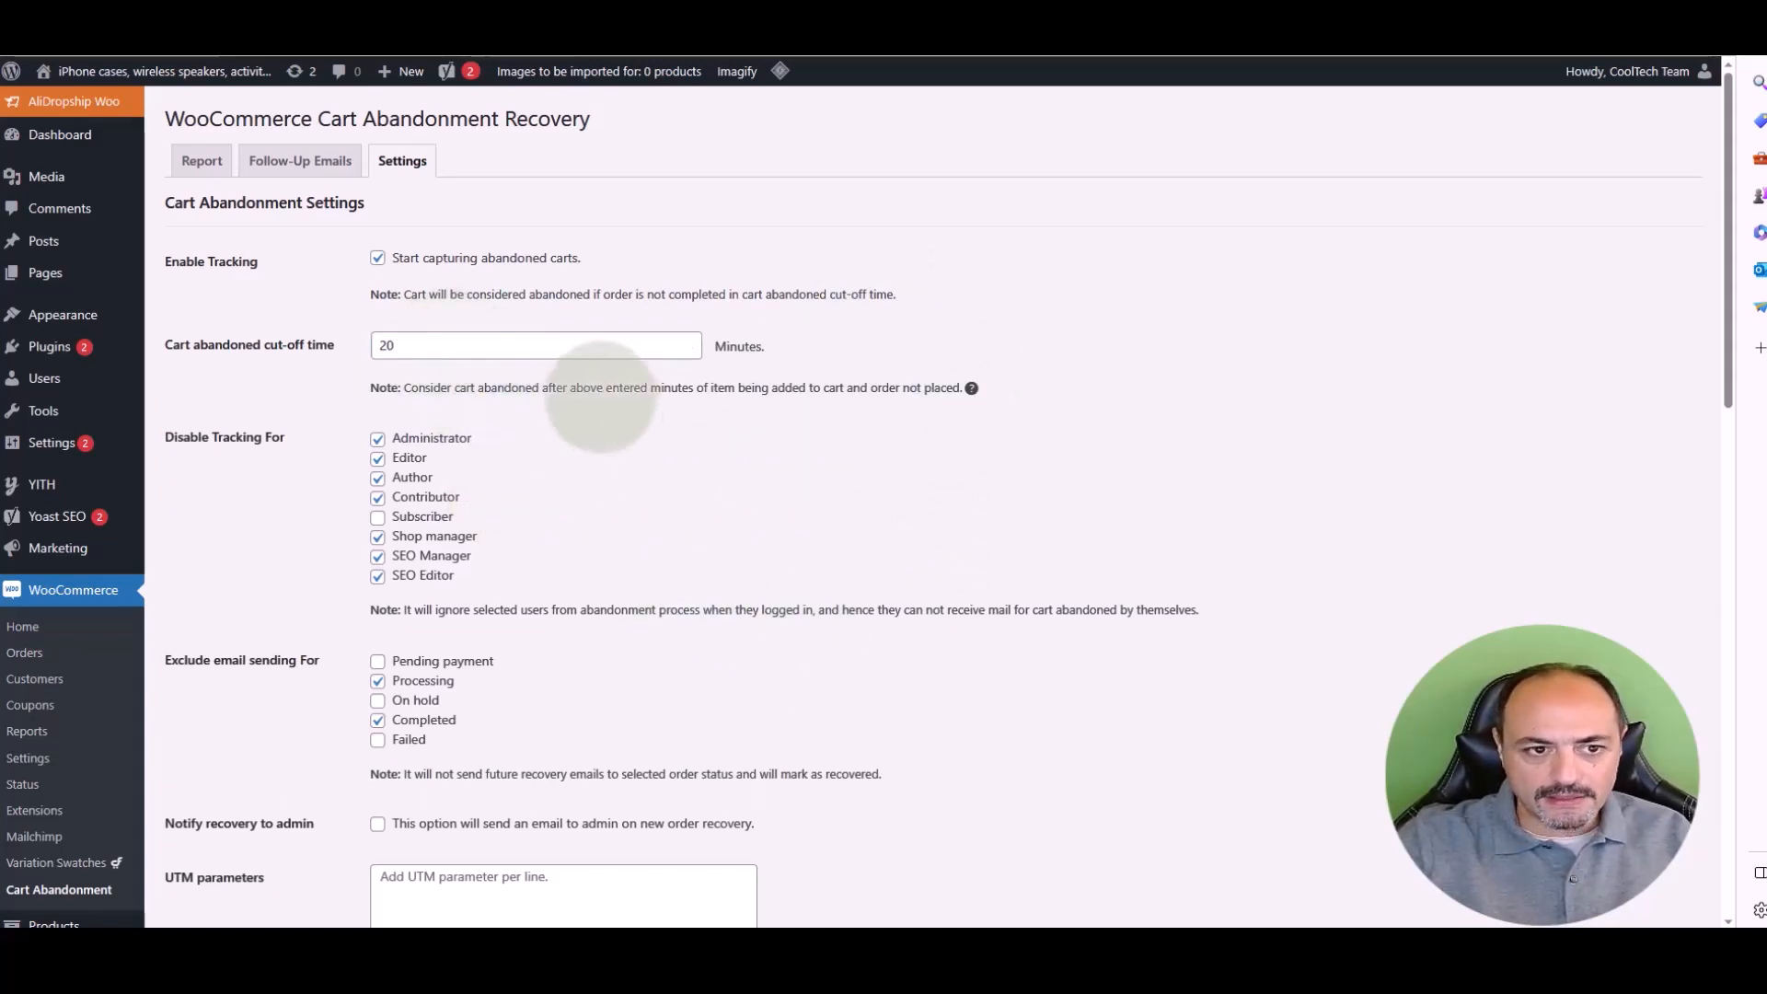
- Examine the user roles excluded from tracking, the order statuses excluded from emails, the admin notification and the UTM parameters
scroll(601, 396, down, 3)
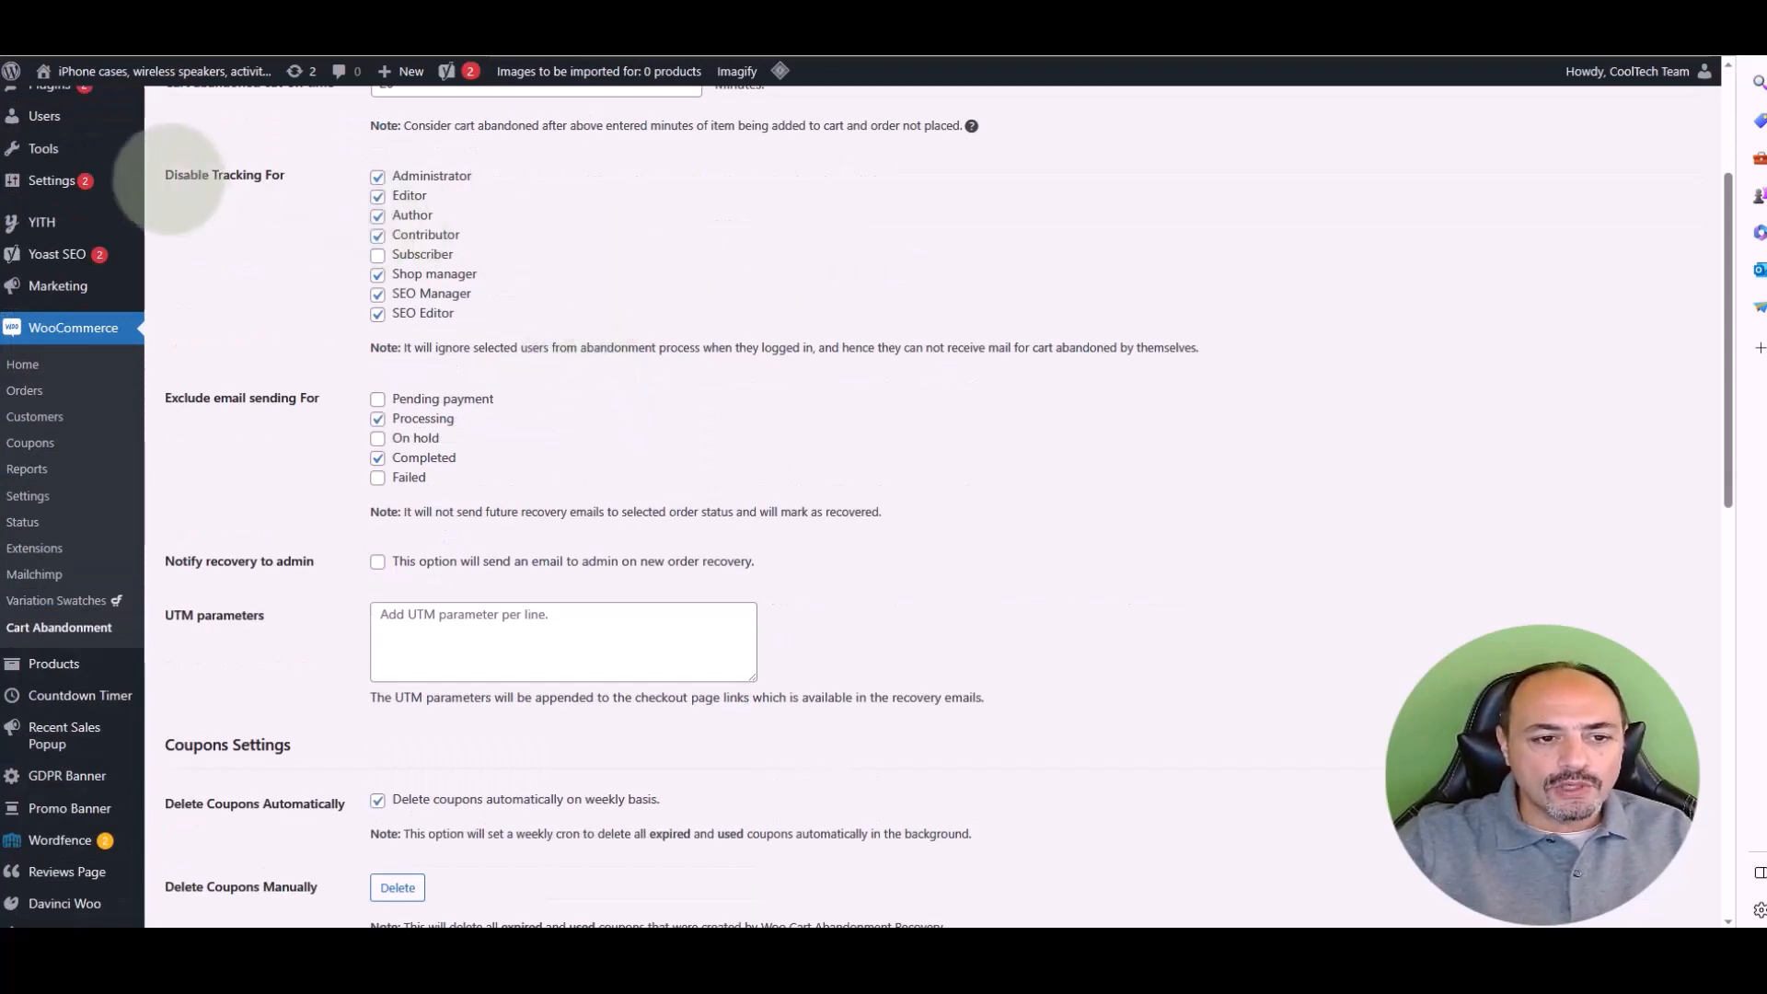
drag(164, 174, 286, 175)
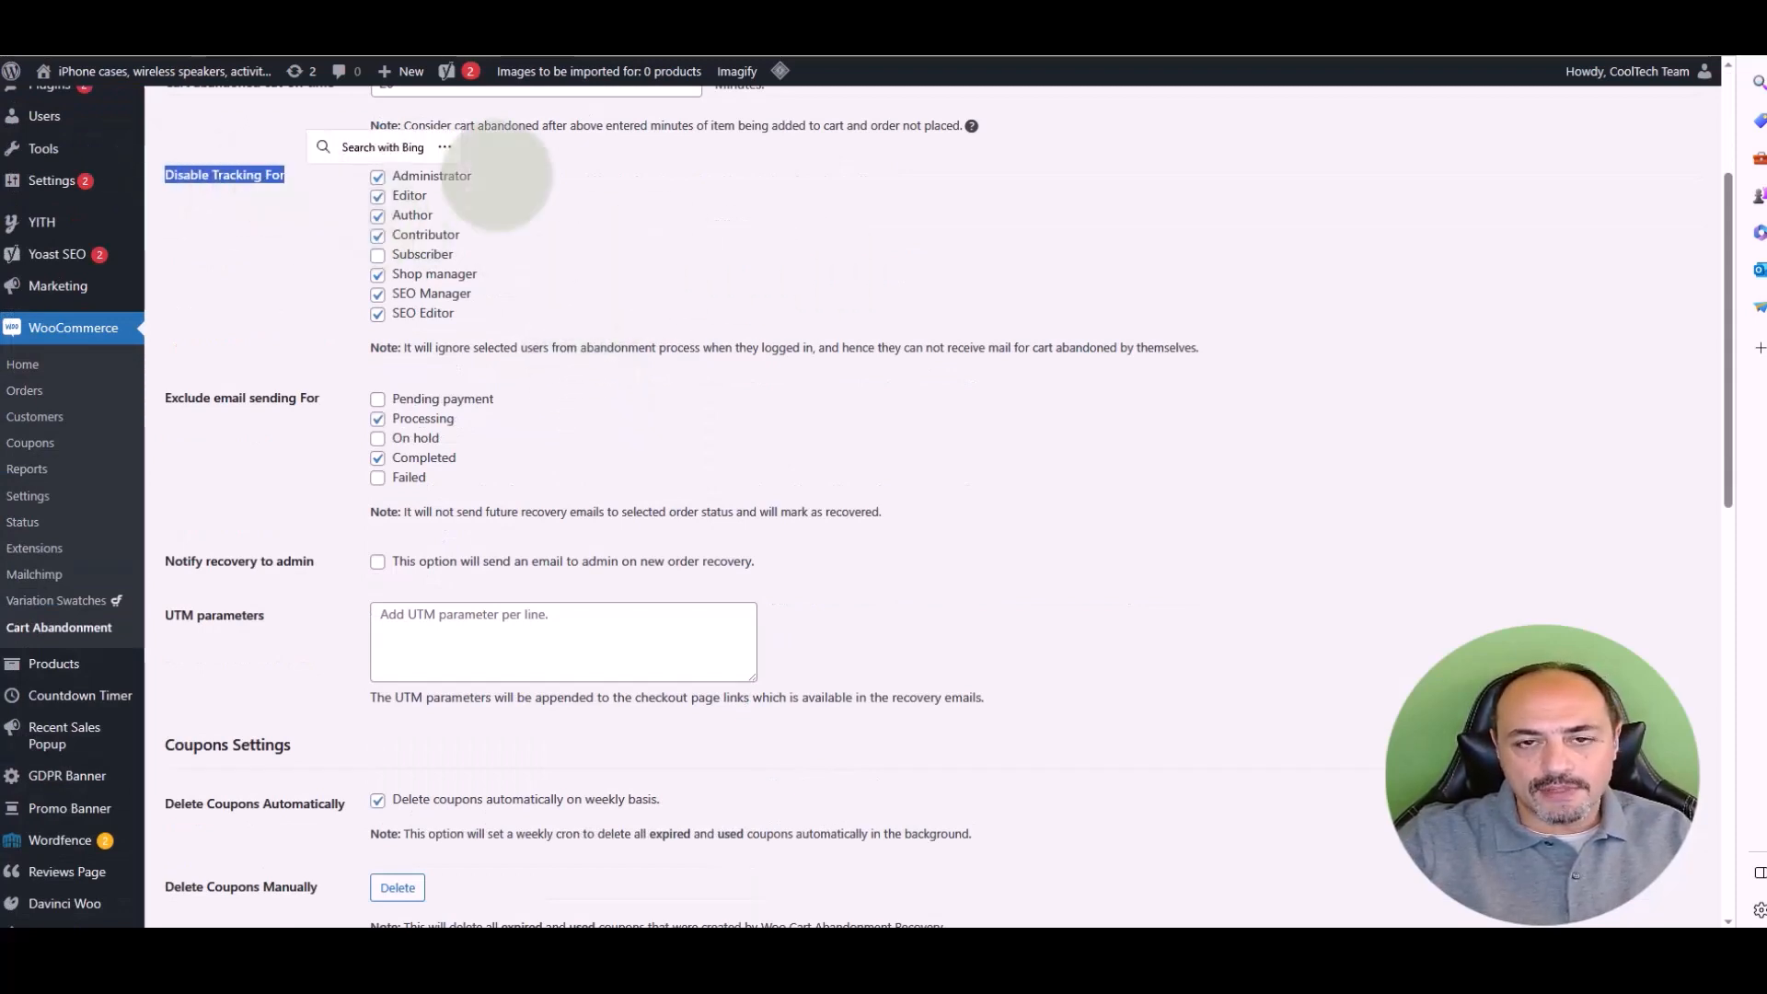
click(640, 180)
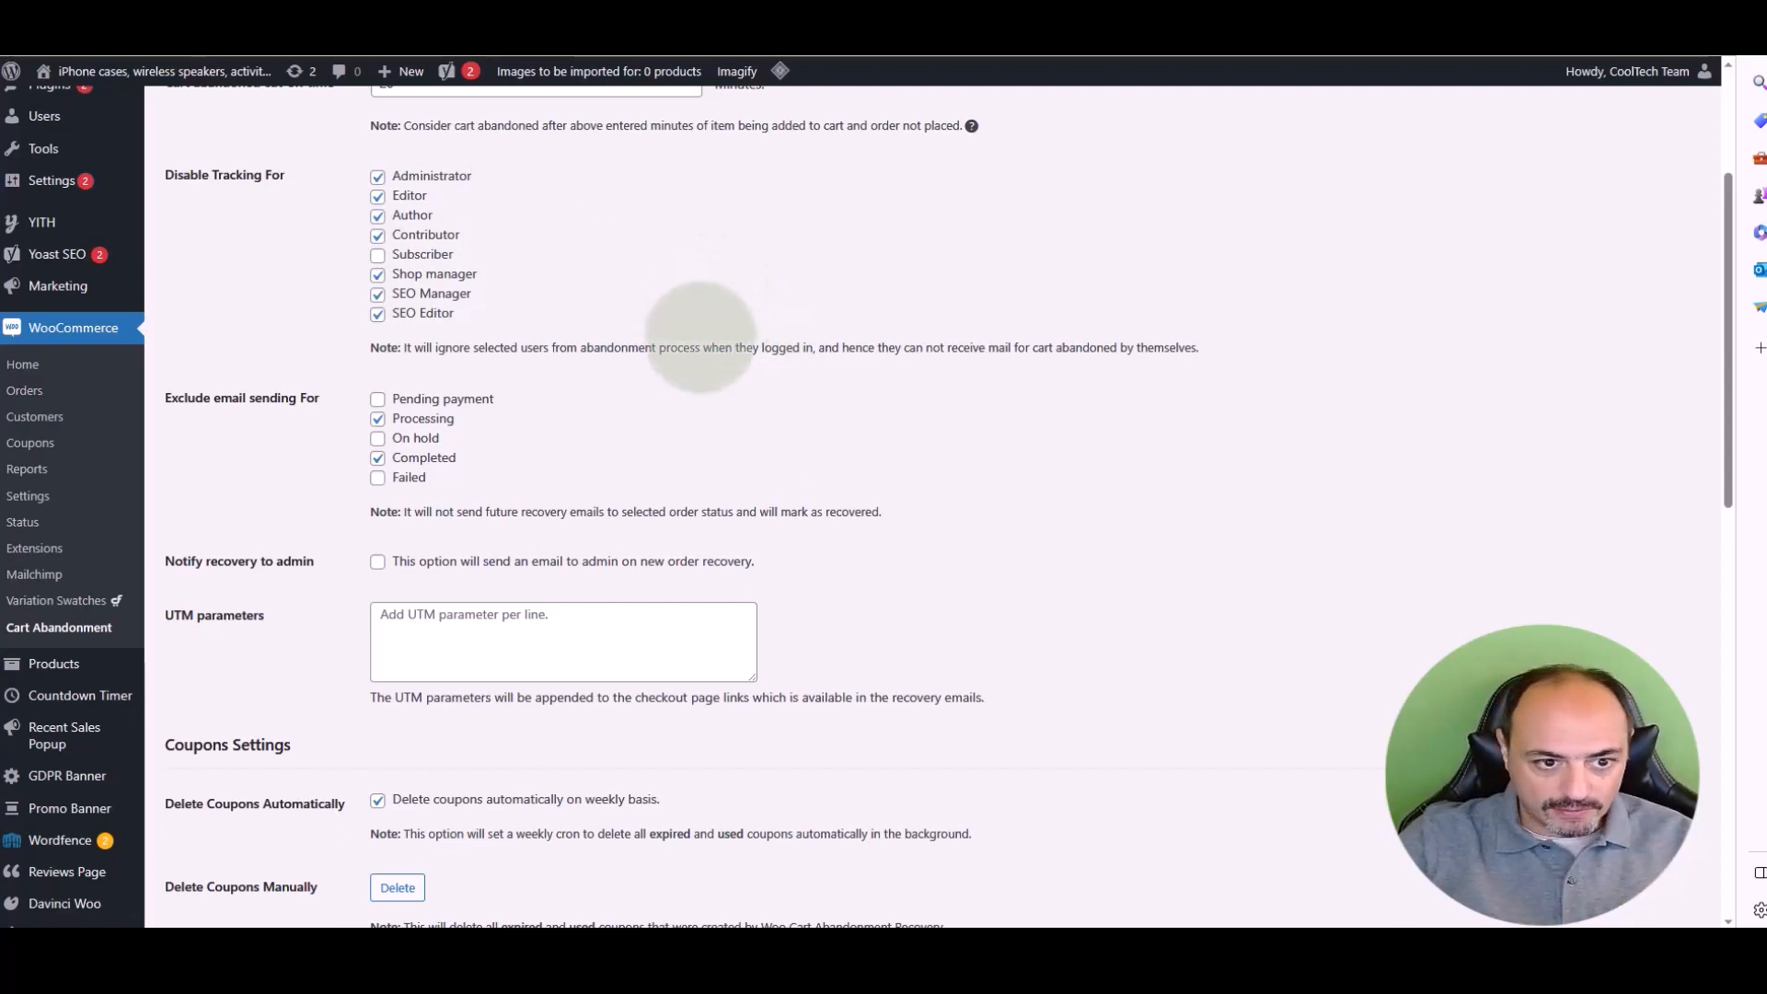
scroll(692, 394, down, 3)
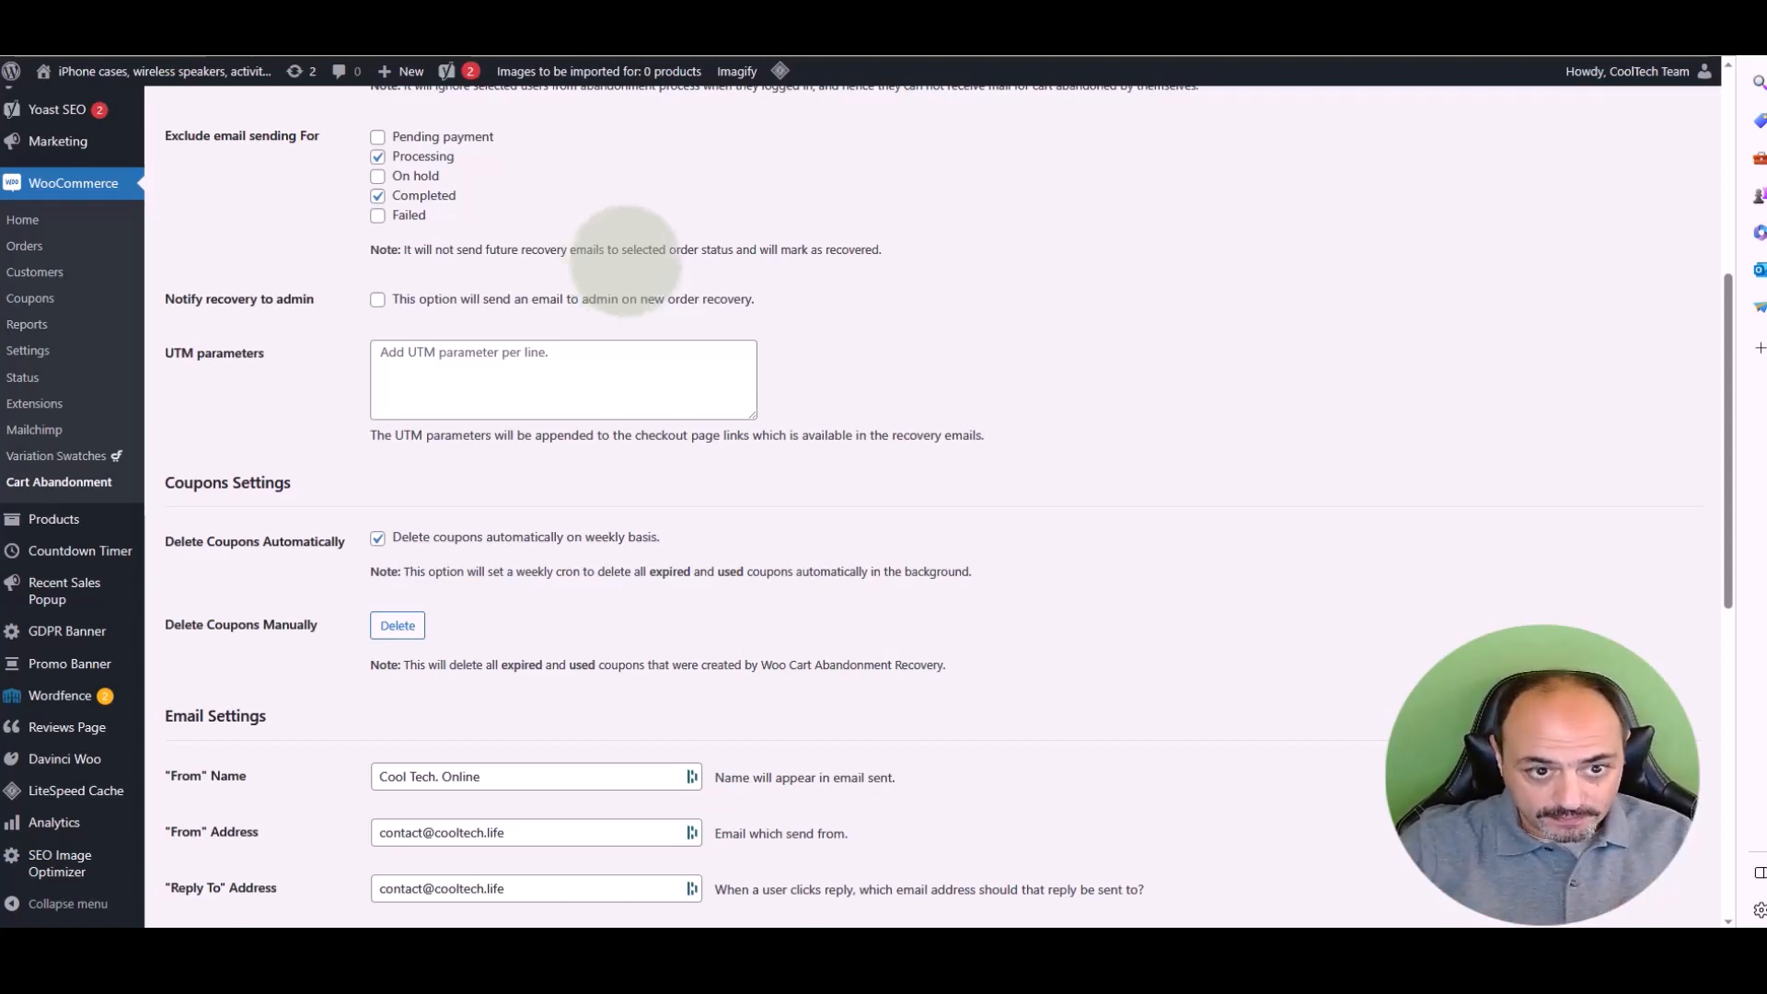
scroll(644, 205, down, 2)
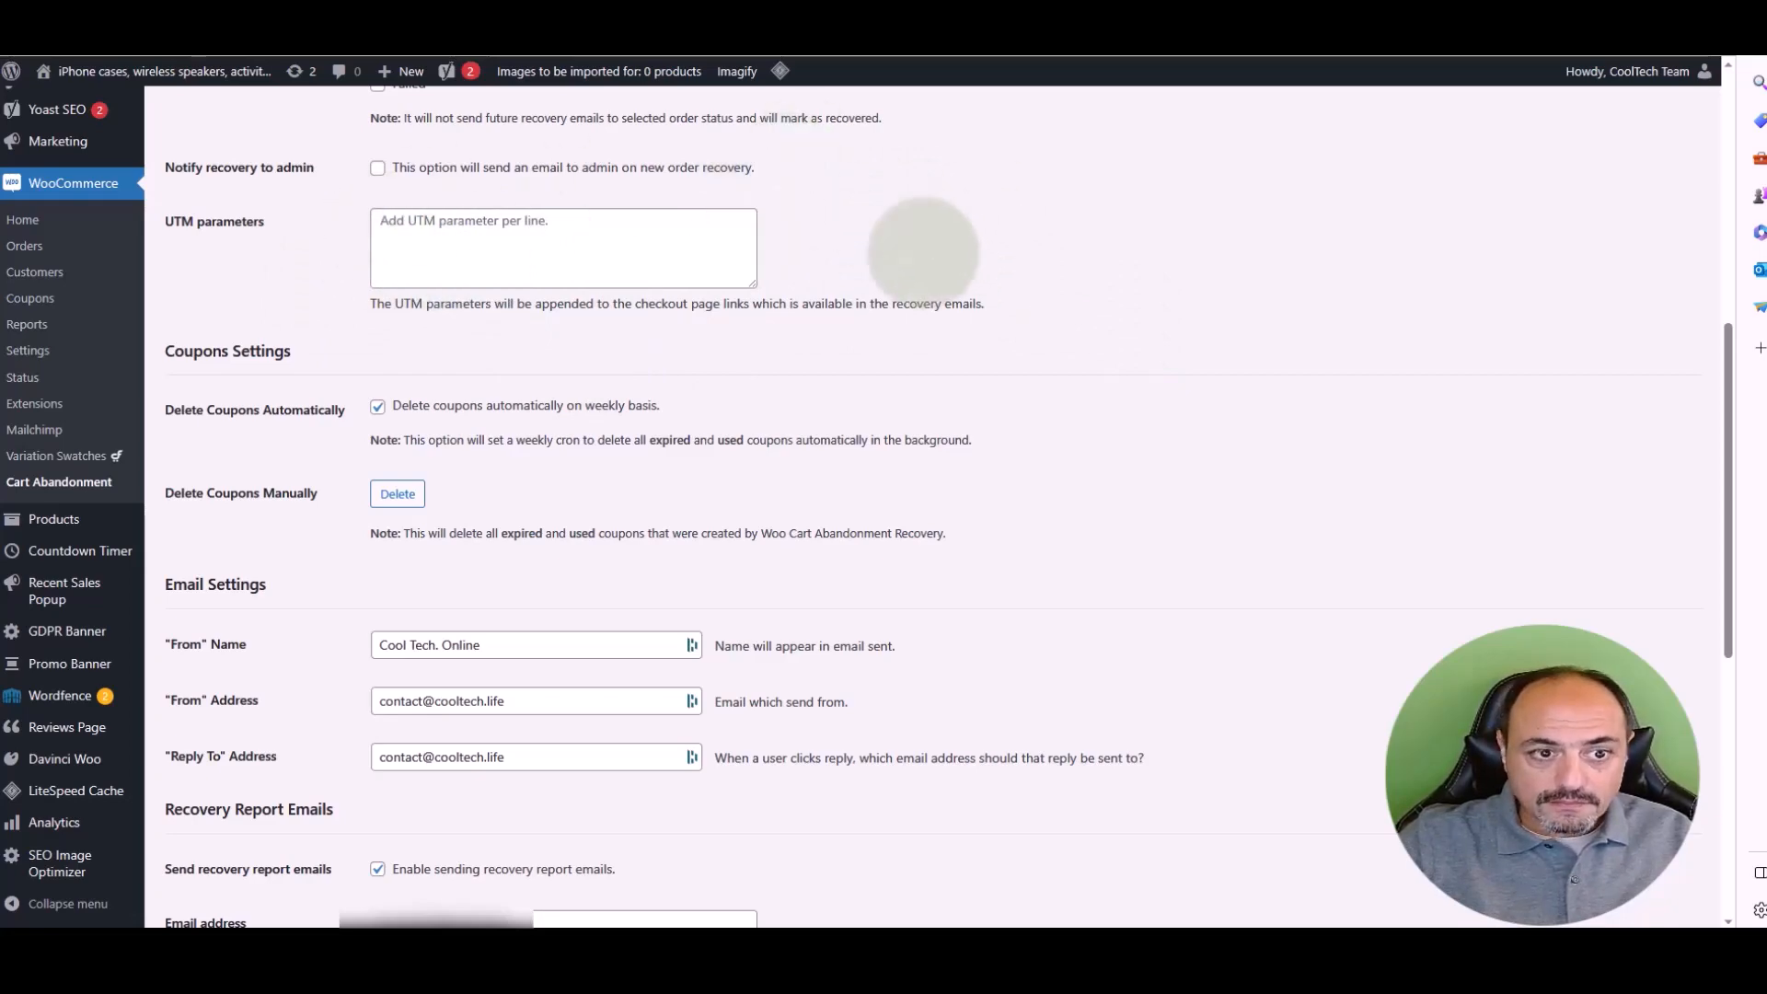
scroll(923, 250, down, 3)
scroll(923, 251, up, 2)
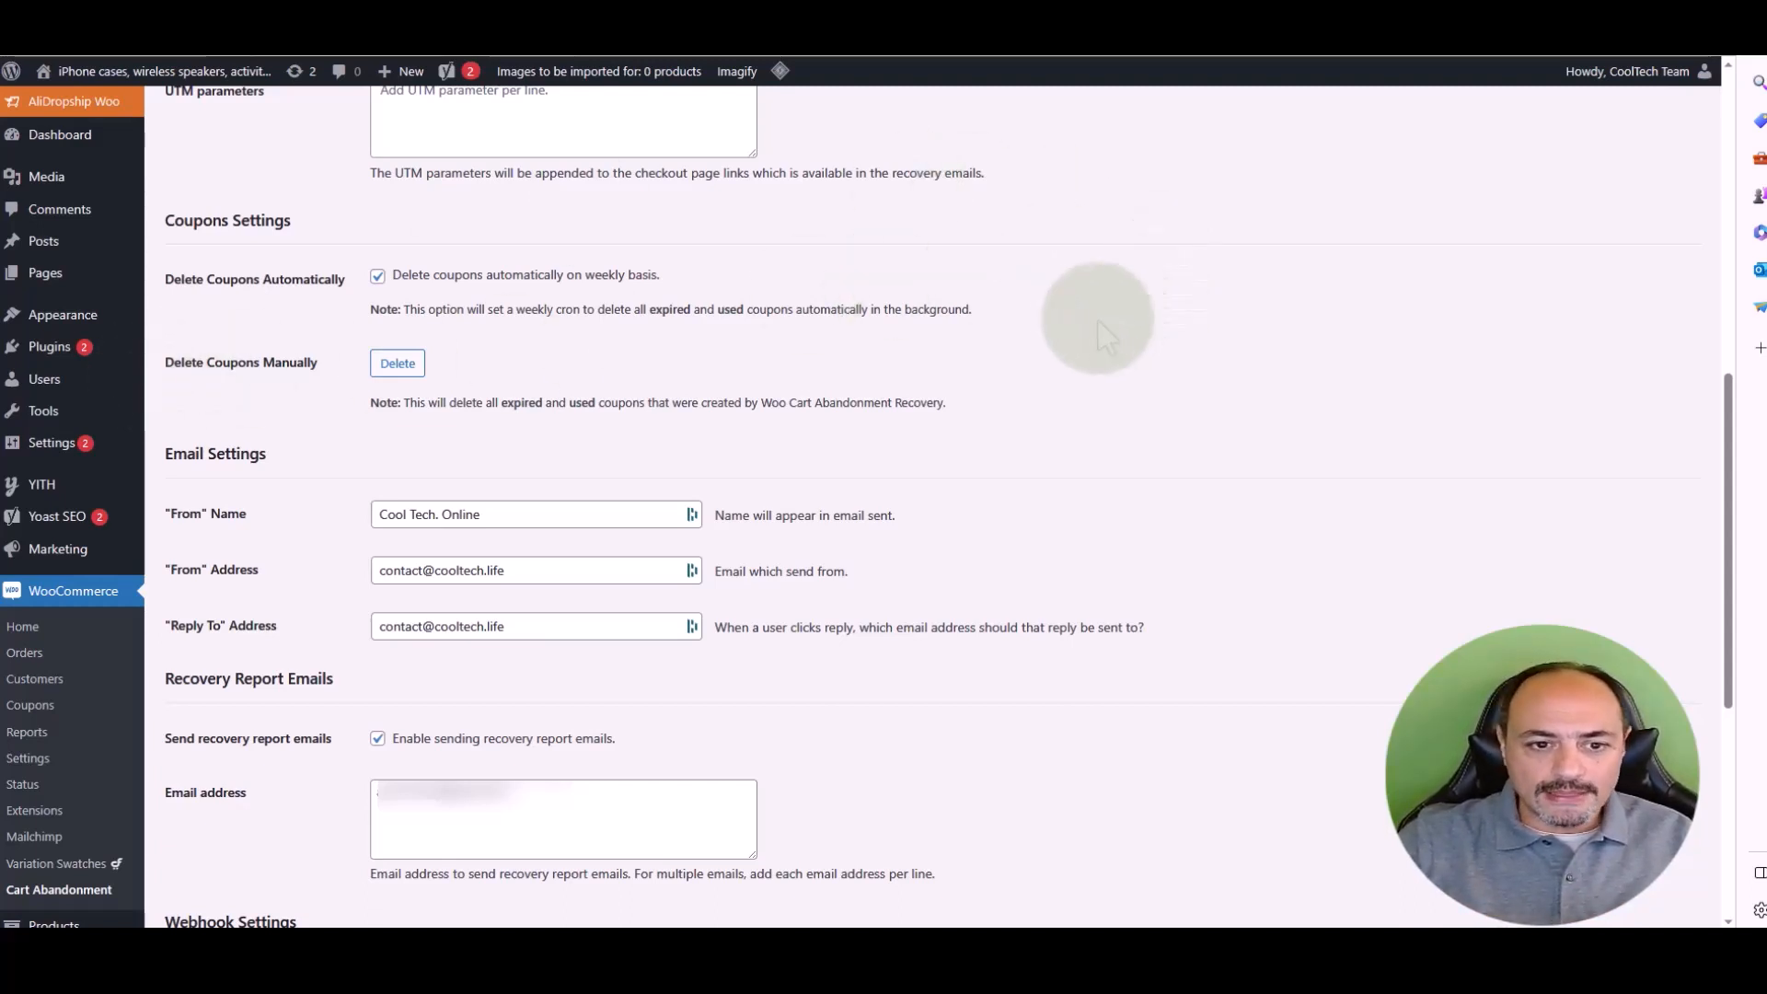
- Switch the automatic weekly coupon deletion off and back on, and check the manual coupon deletion option
click(377, 276)
click(378, 276)
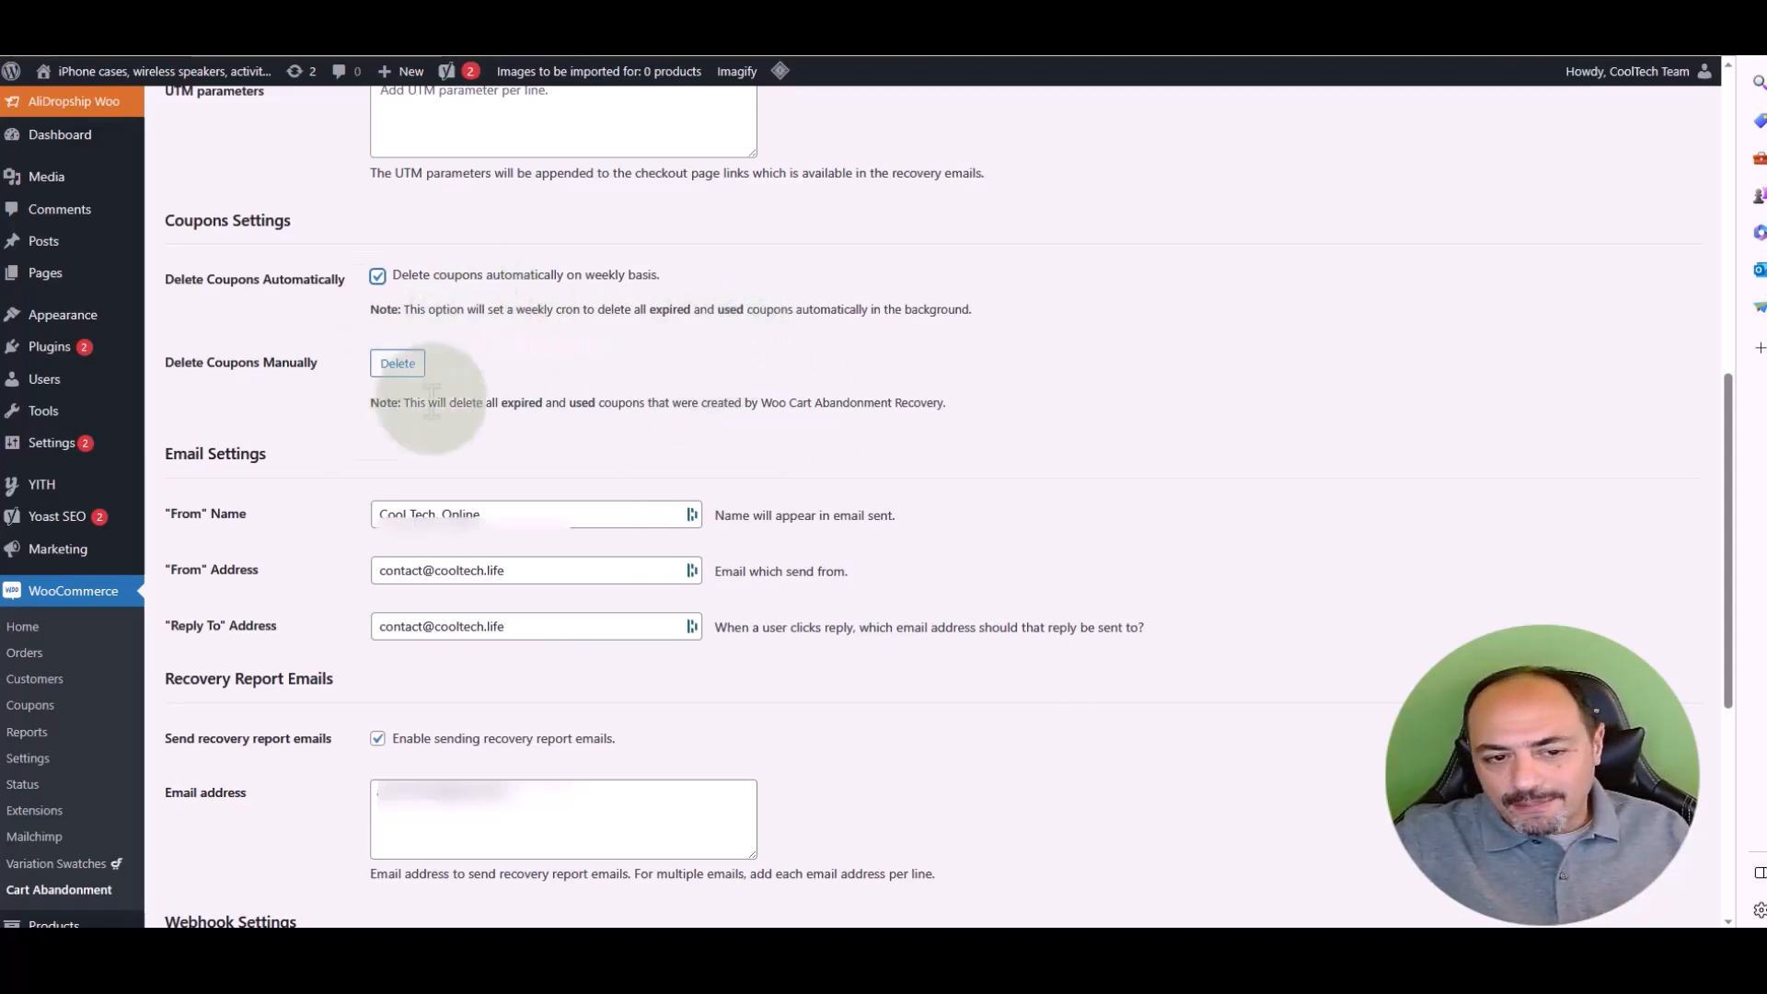
click(391, 362)
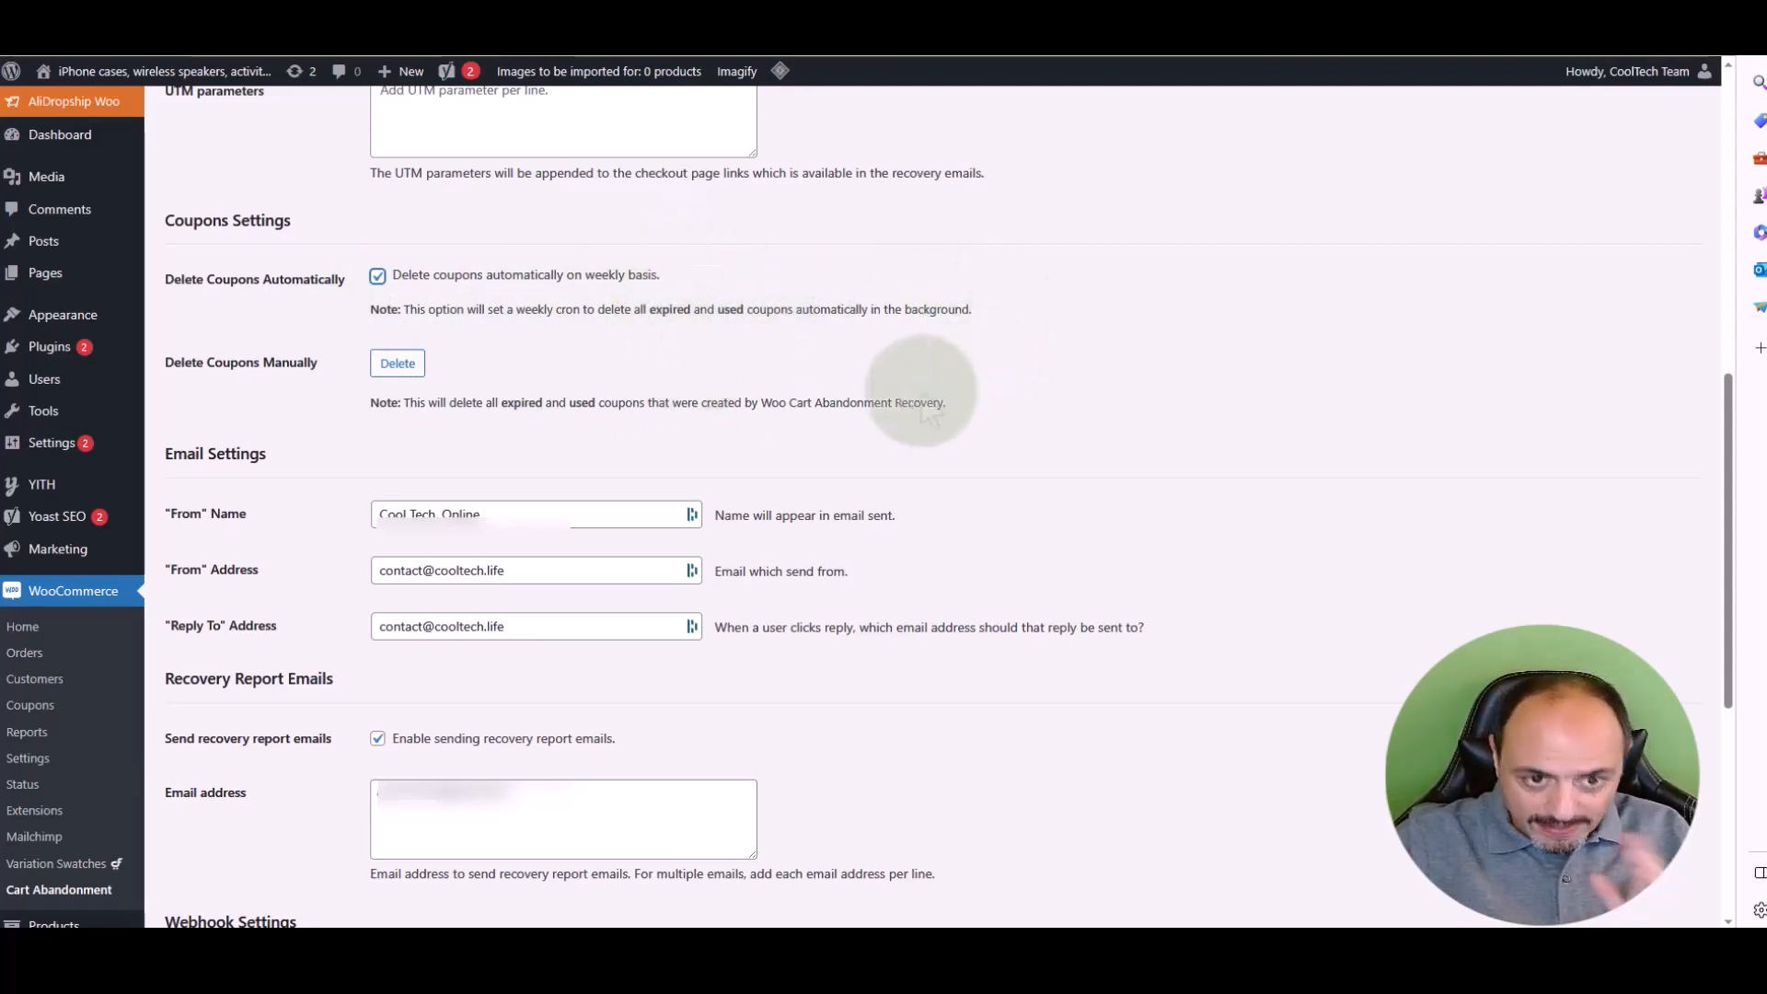
- Examine the "From" name, "From" address and "Reply To" address in the plugin's email settings
scroll(917, 392, down, 2)
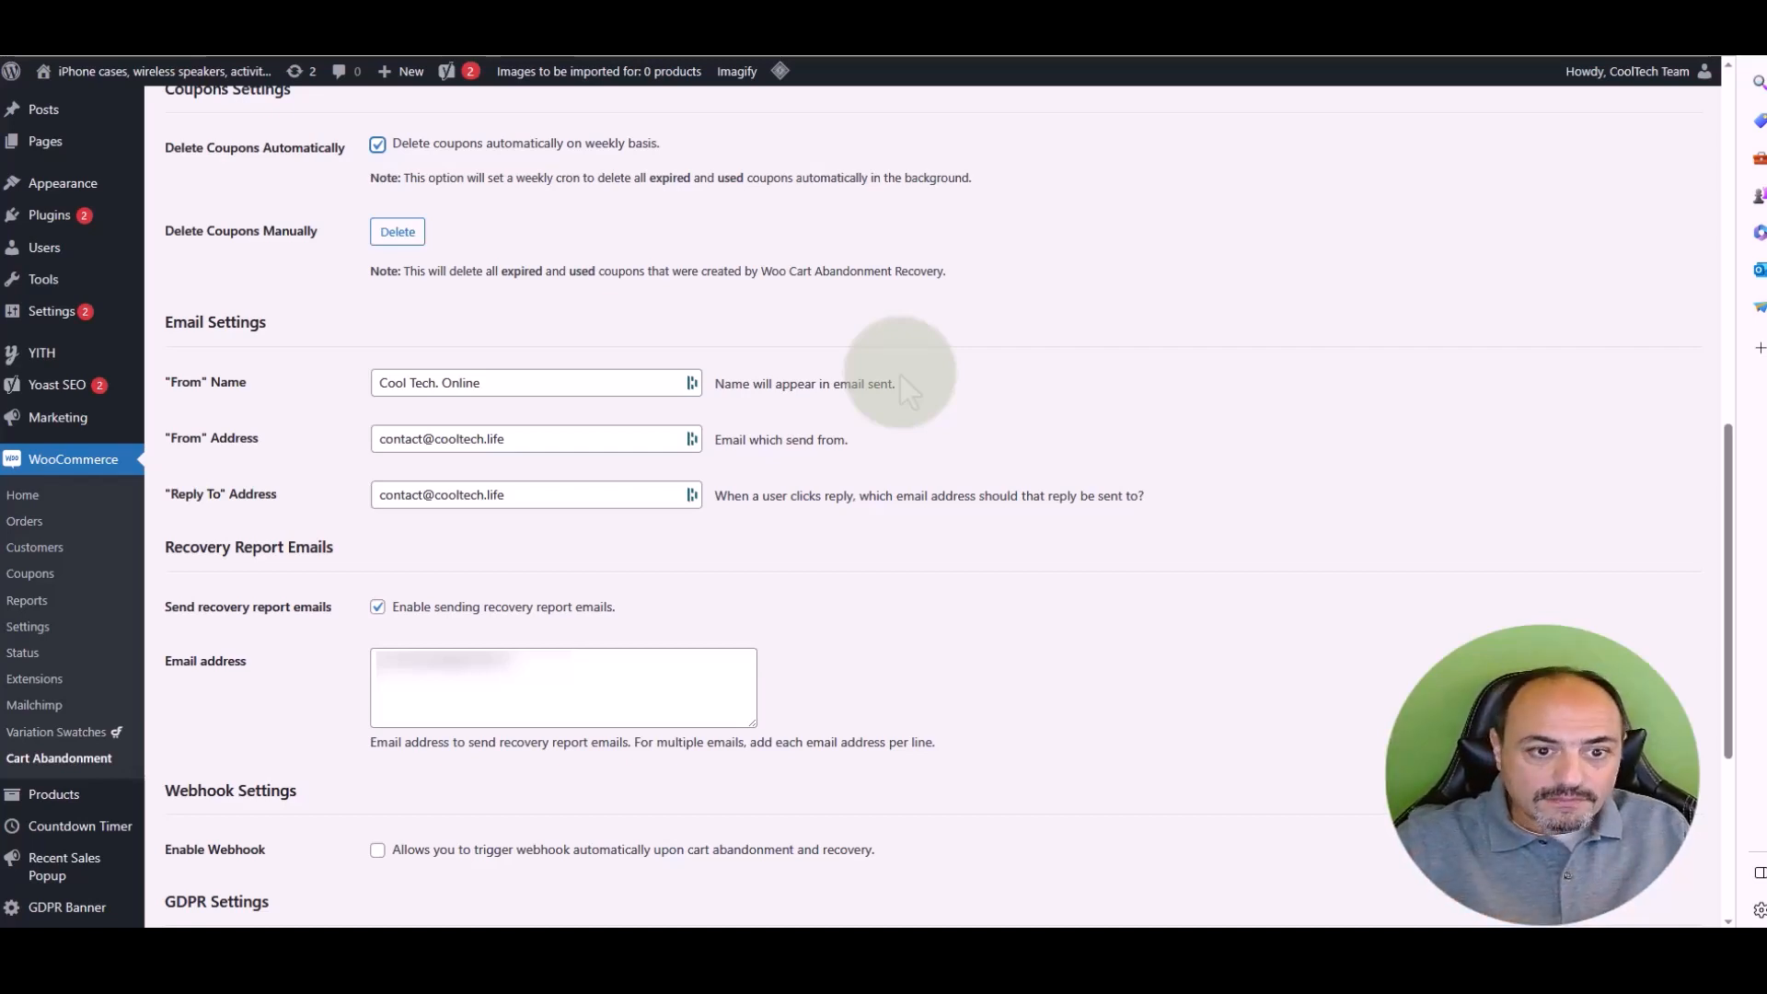
scroll(797, 276, down, 2)
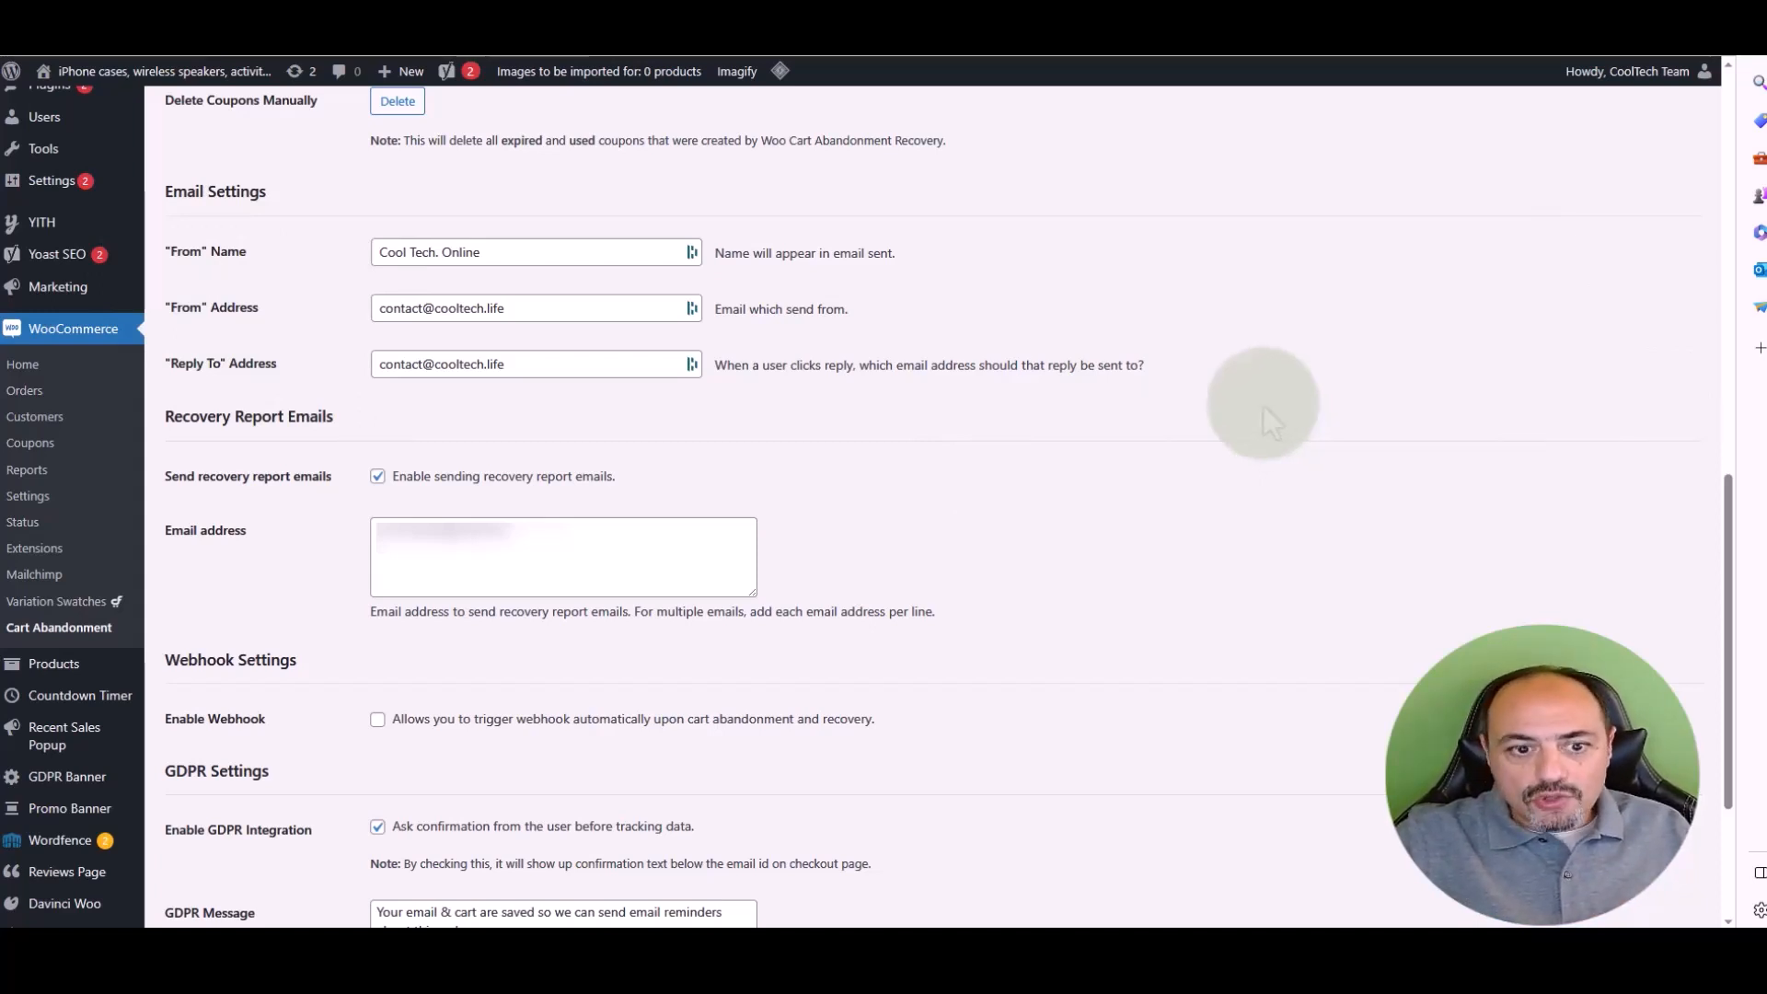
drag(508, 262, 347, 251)
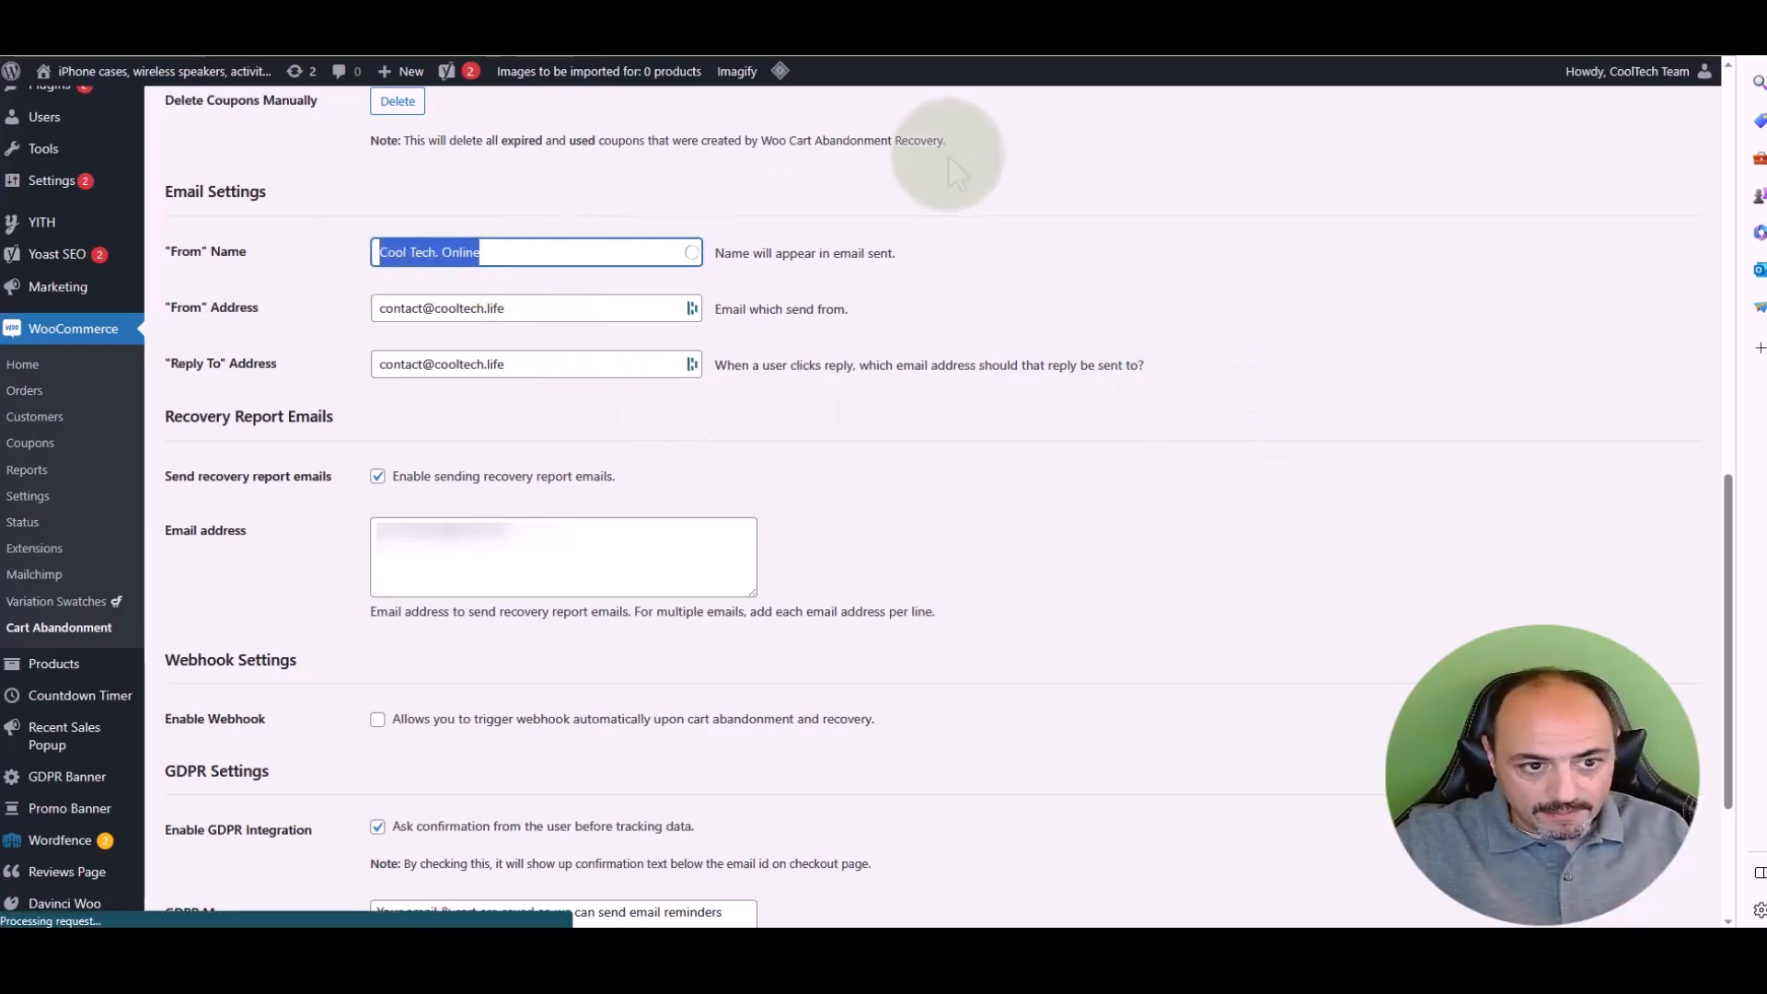
click(536, 310)
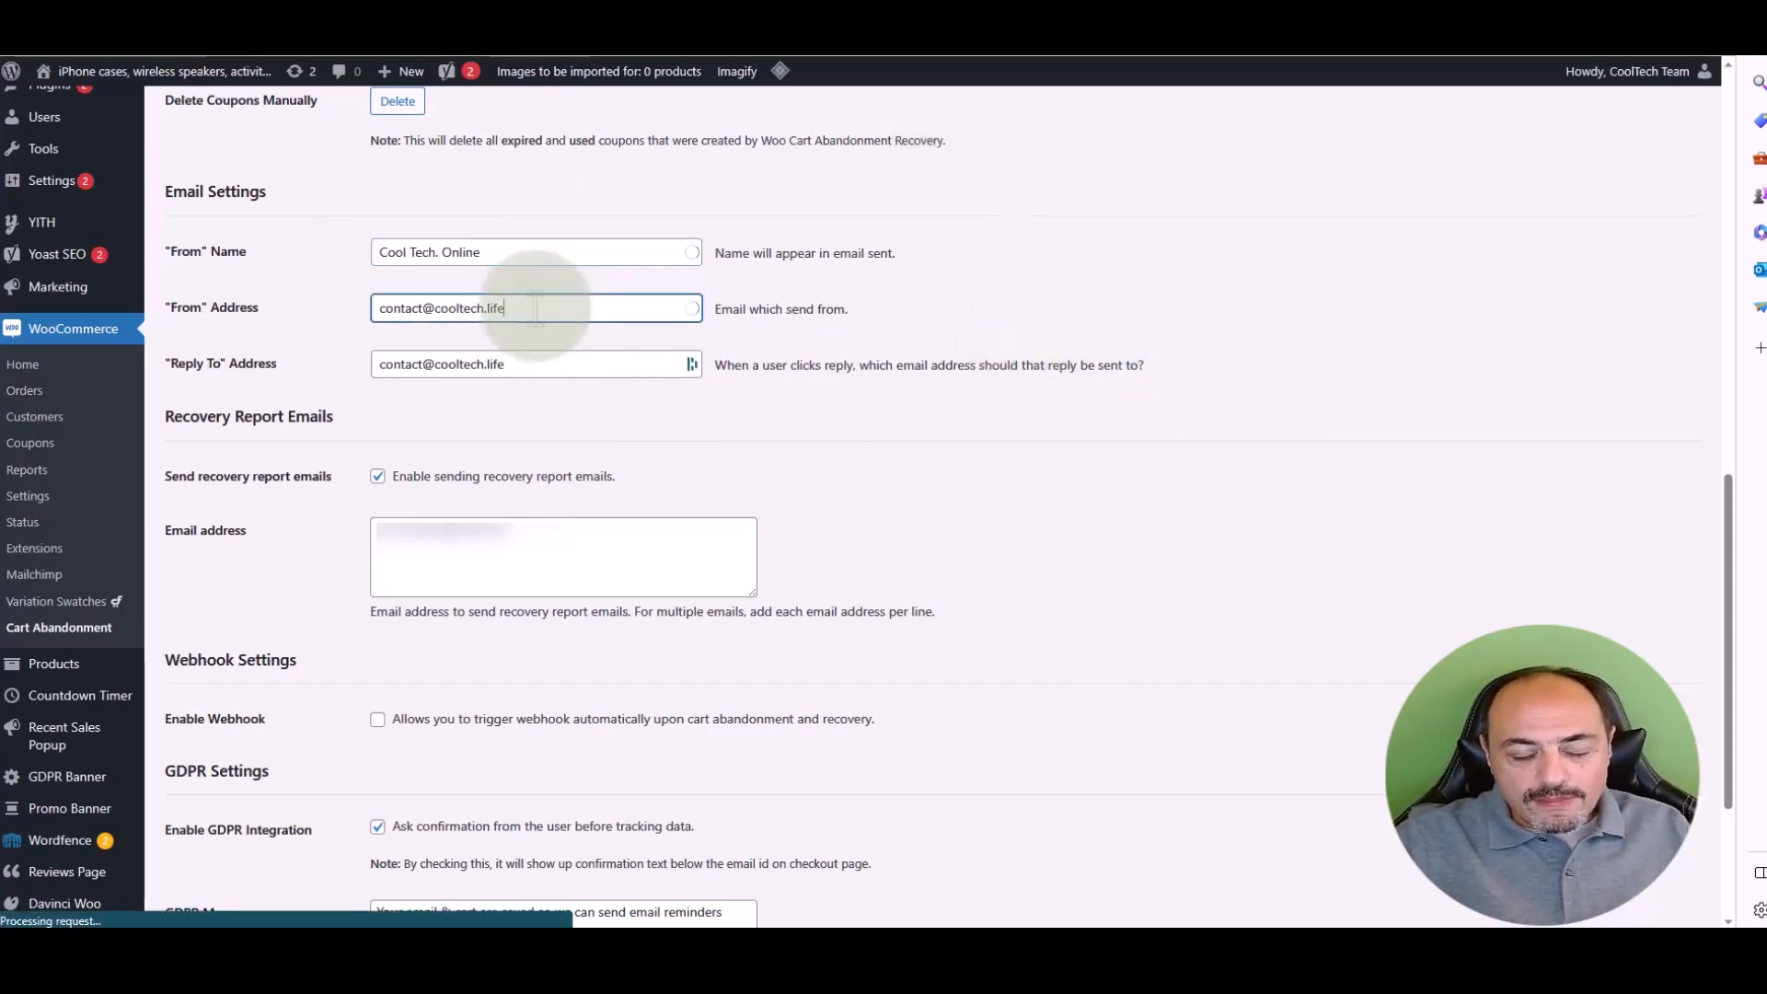
click(1034, 290)
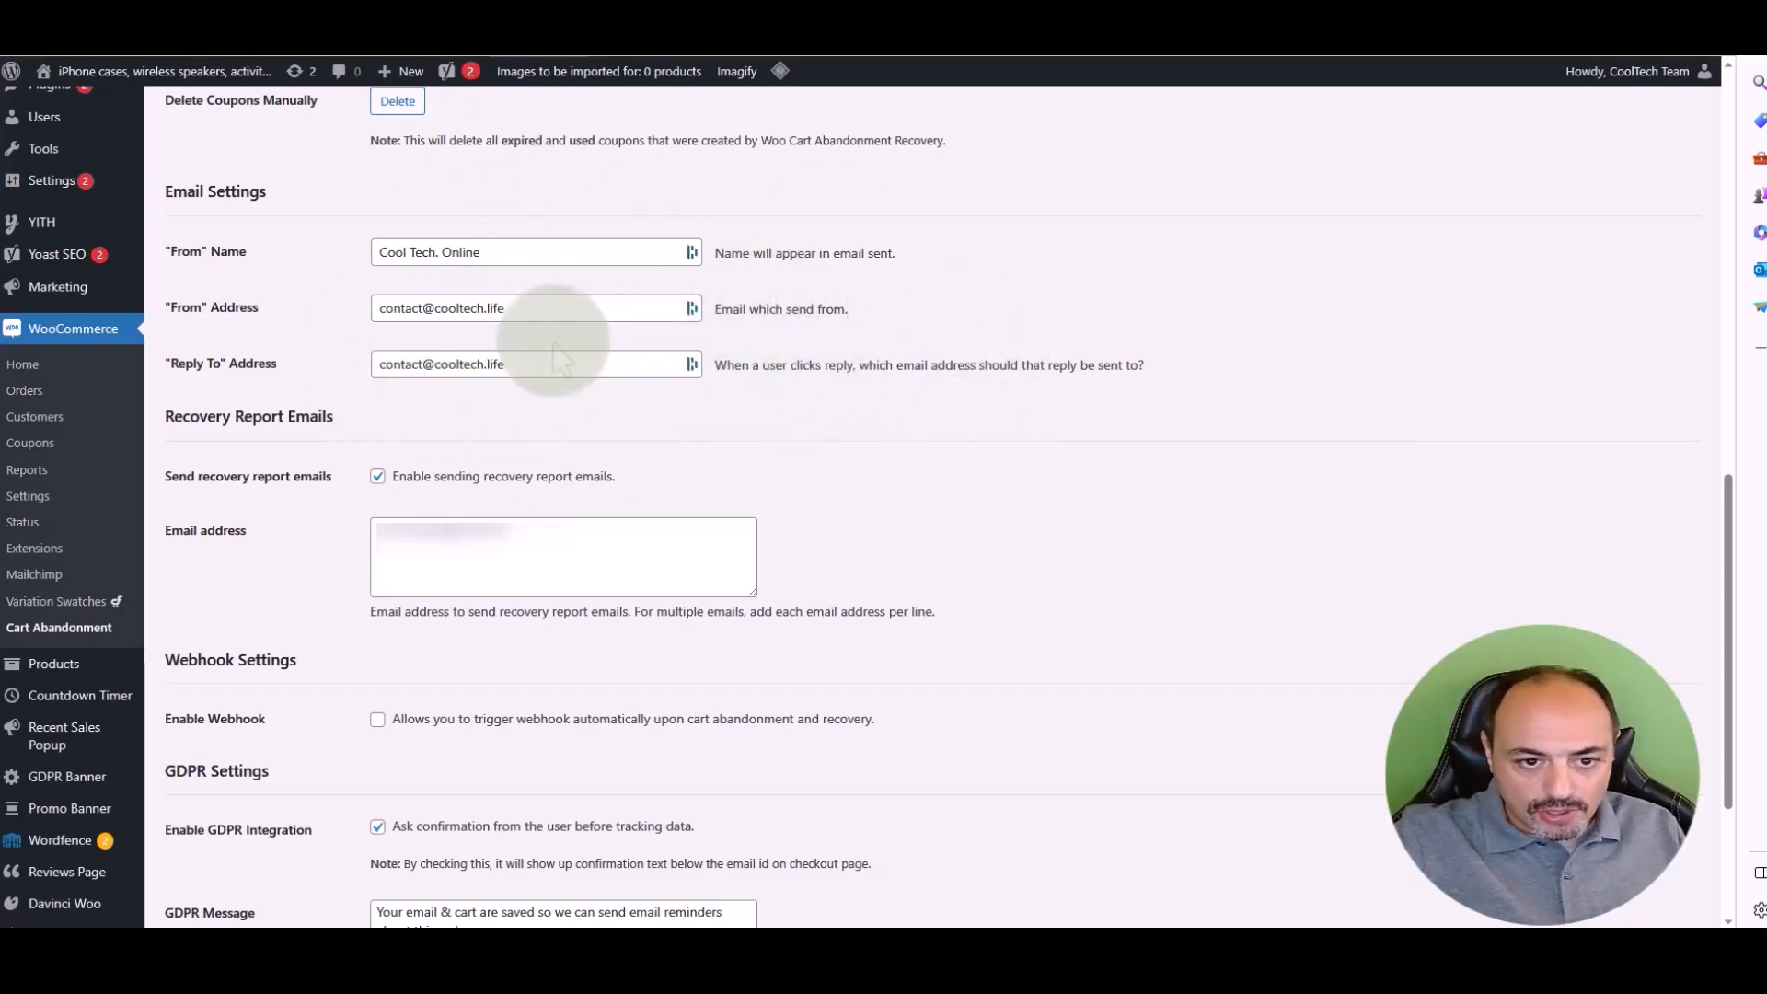
click(515, 307)
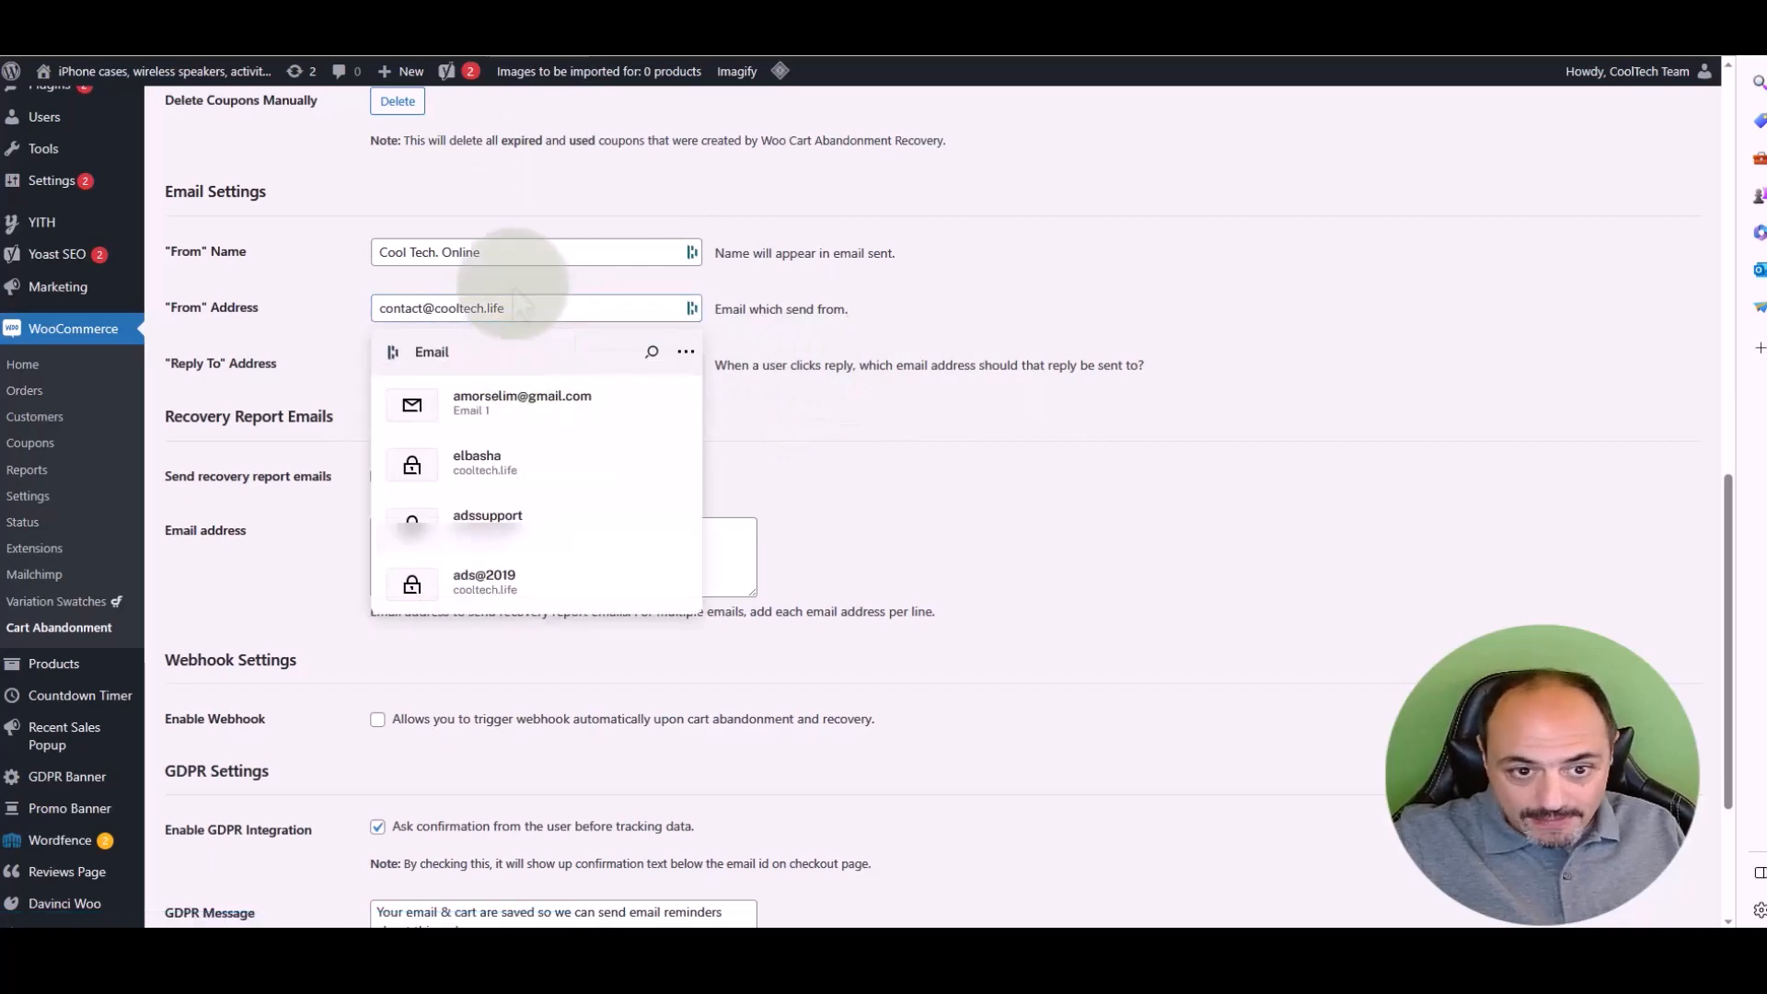
click(932, 276)
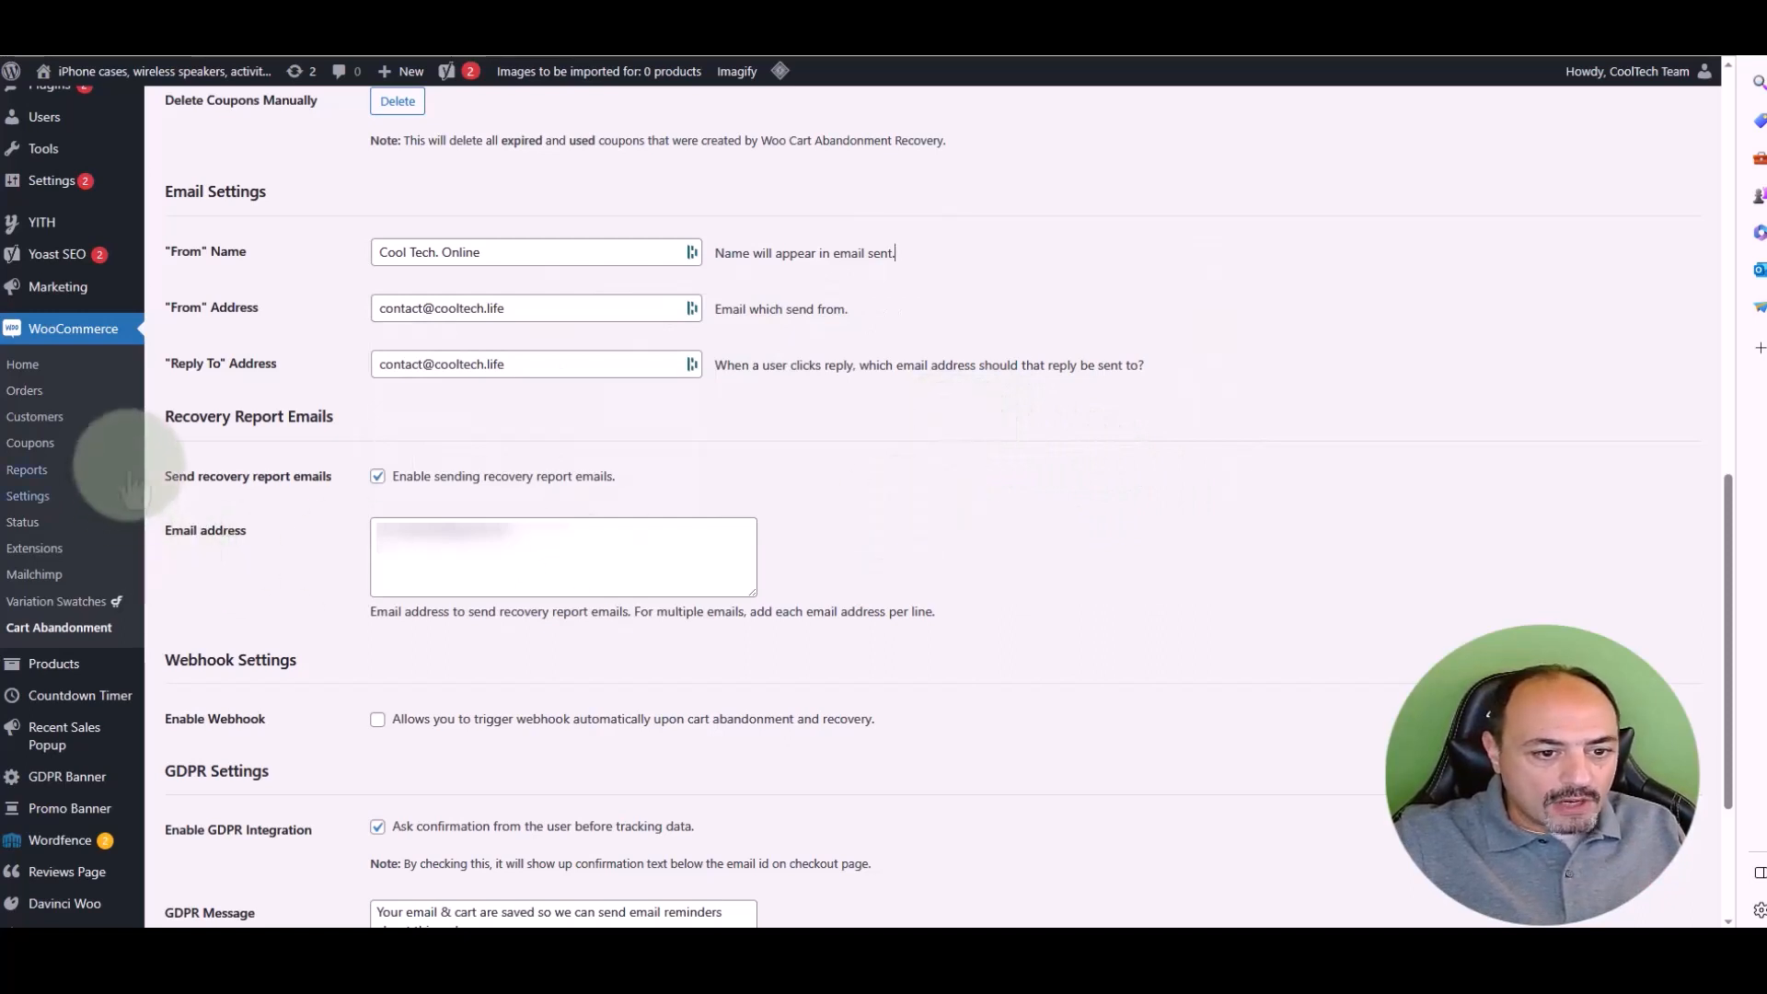
- Switch the recovery report emails off and back on, and check the address that receives the reports
drag(166, 416, 341, 415)
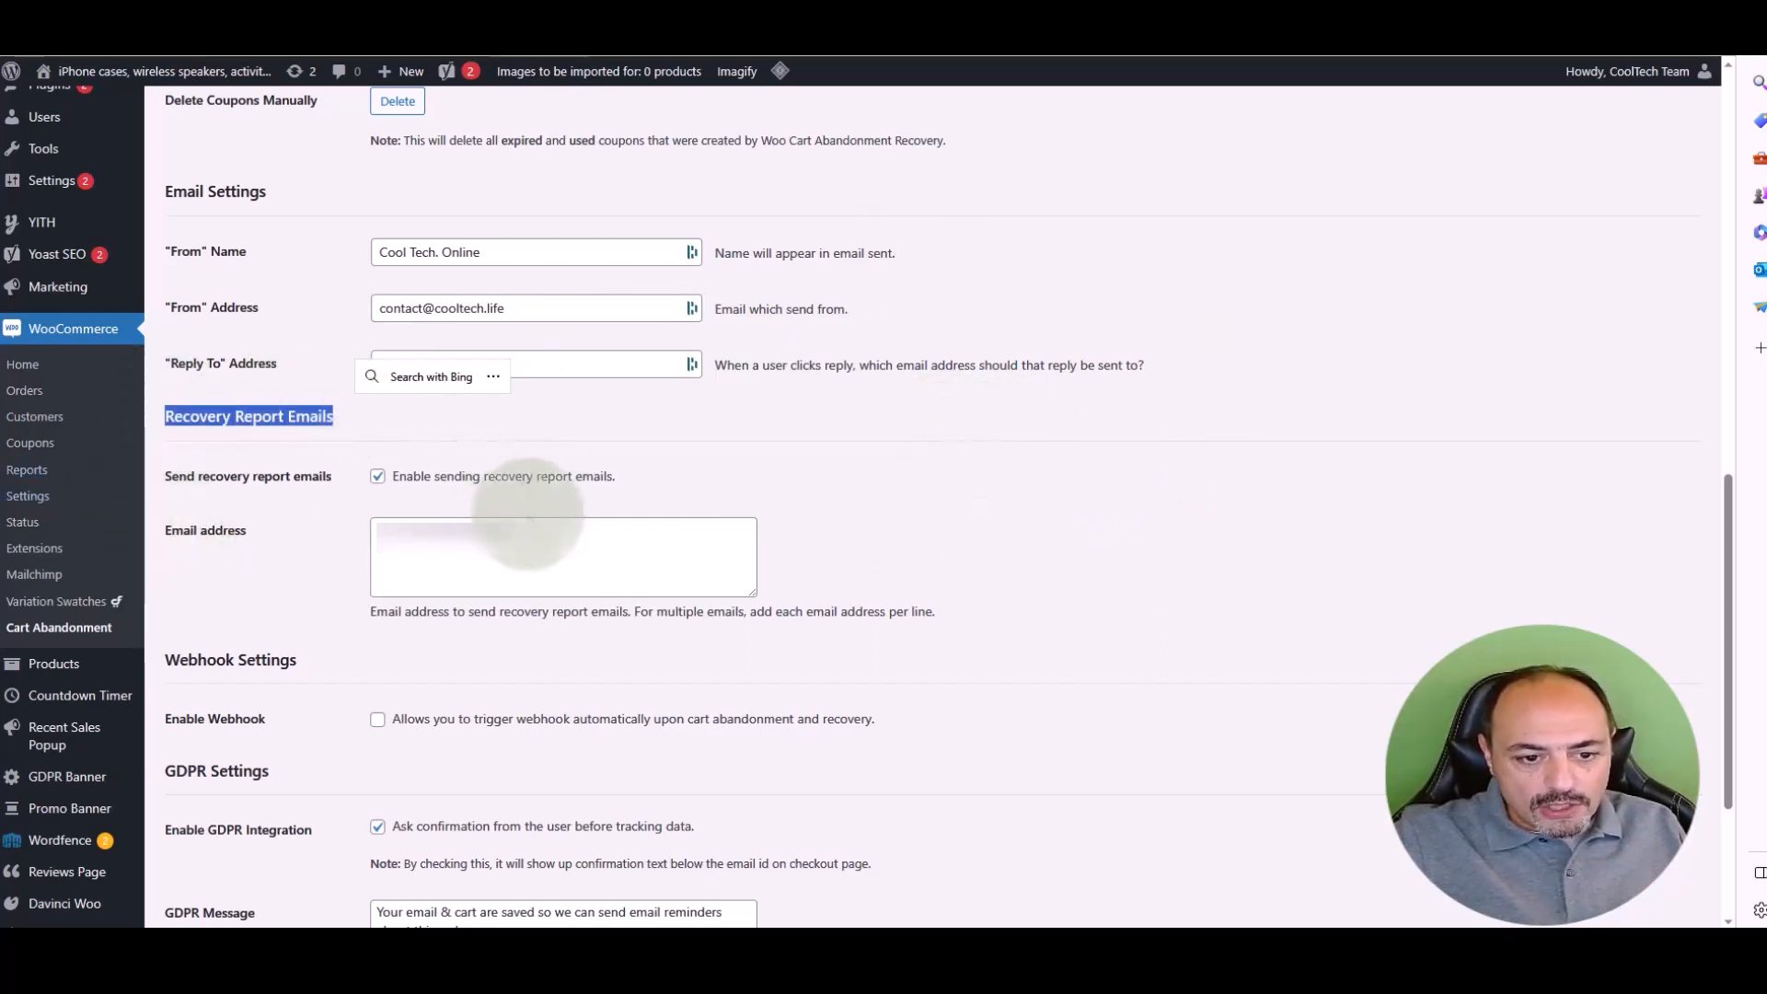
click(507, 519)
drag(507, 521, 337, 533)
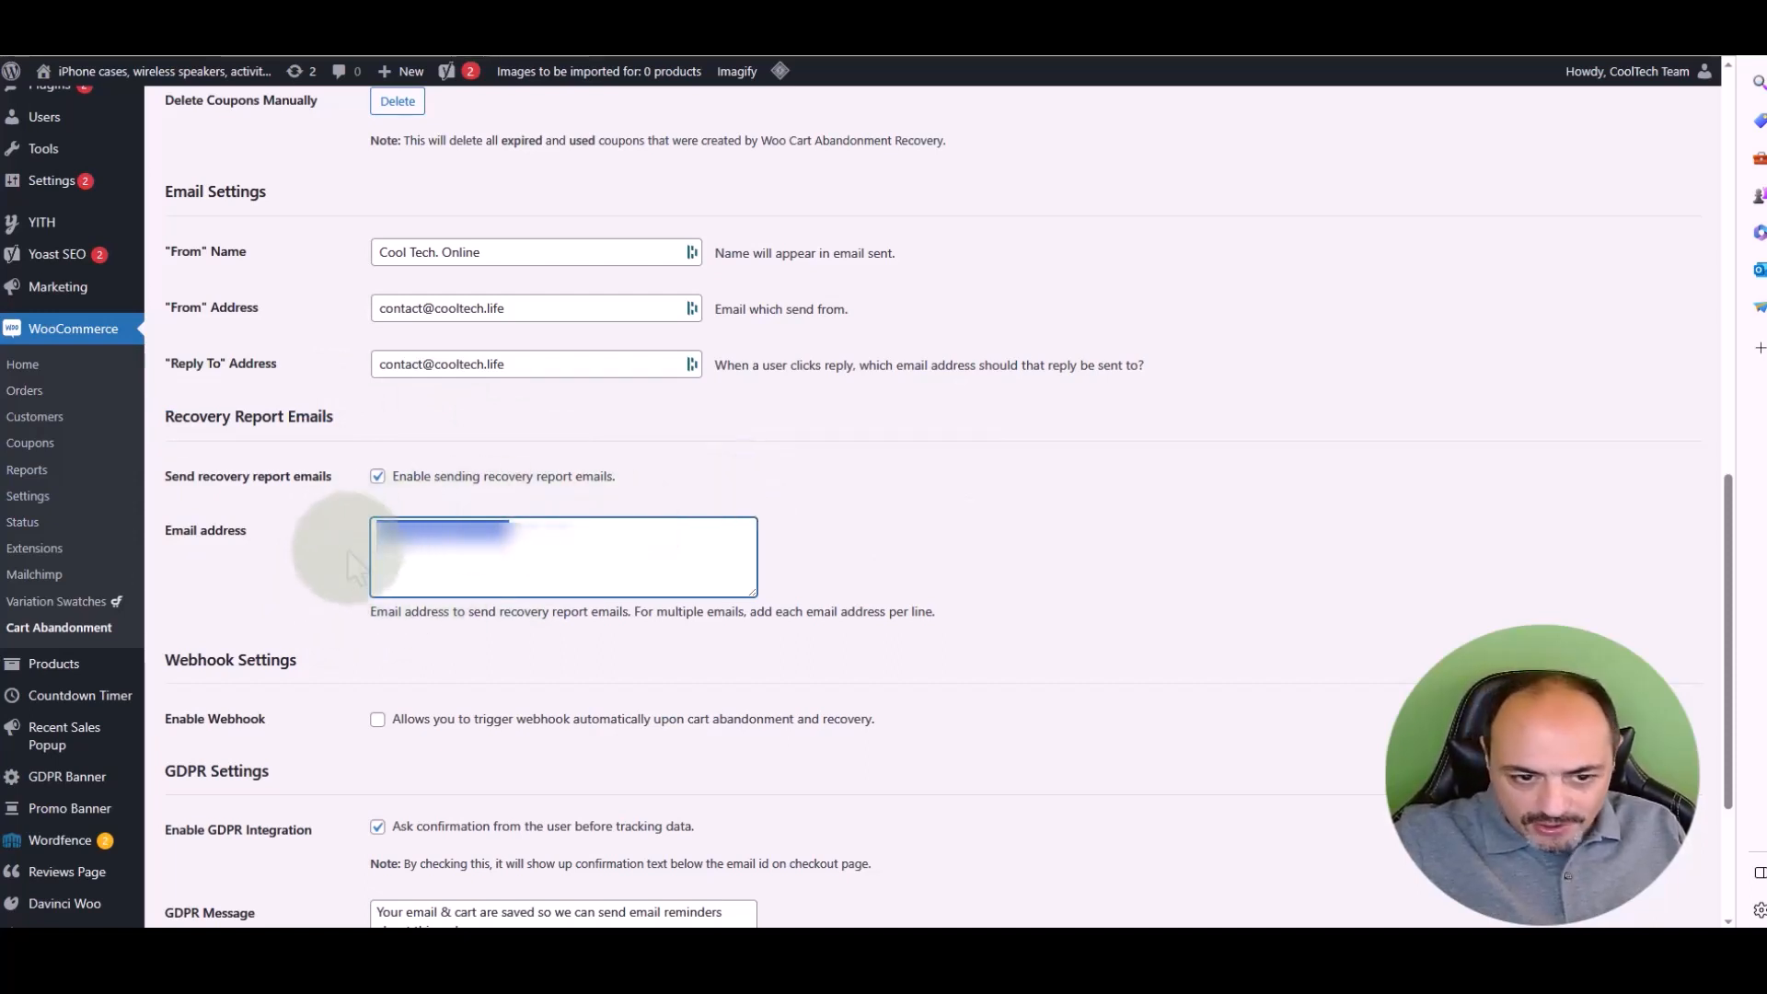
click(377, 476)
scroll(561, 460, up, 10)
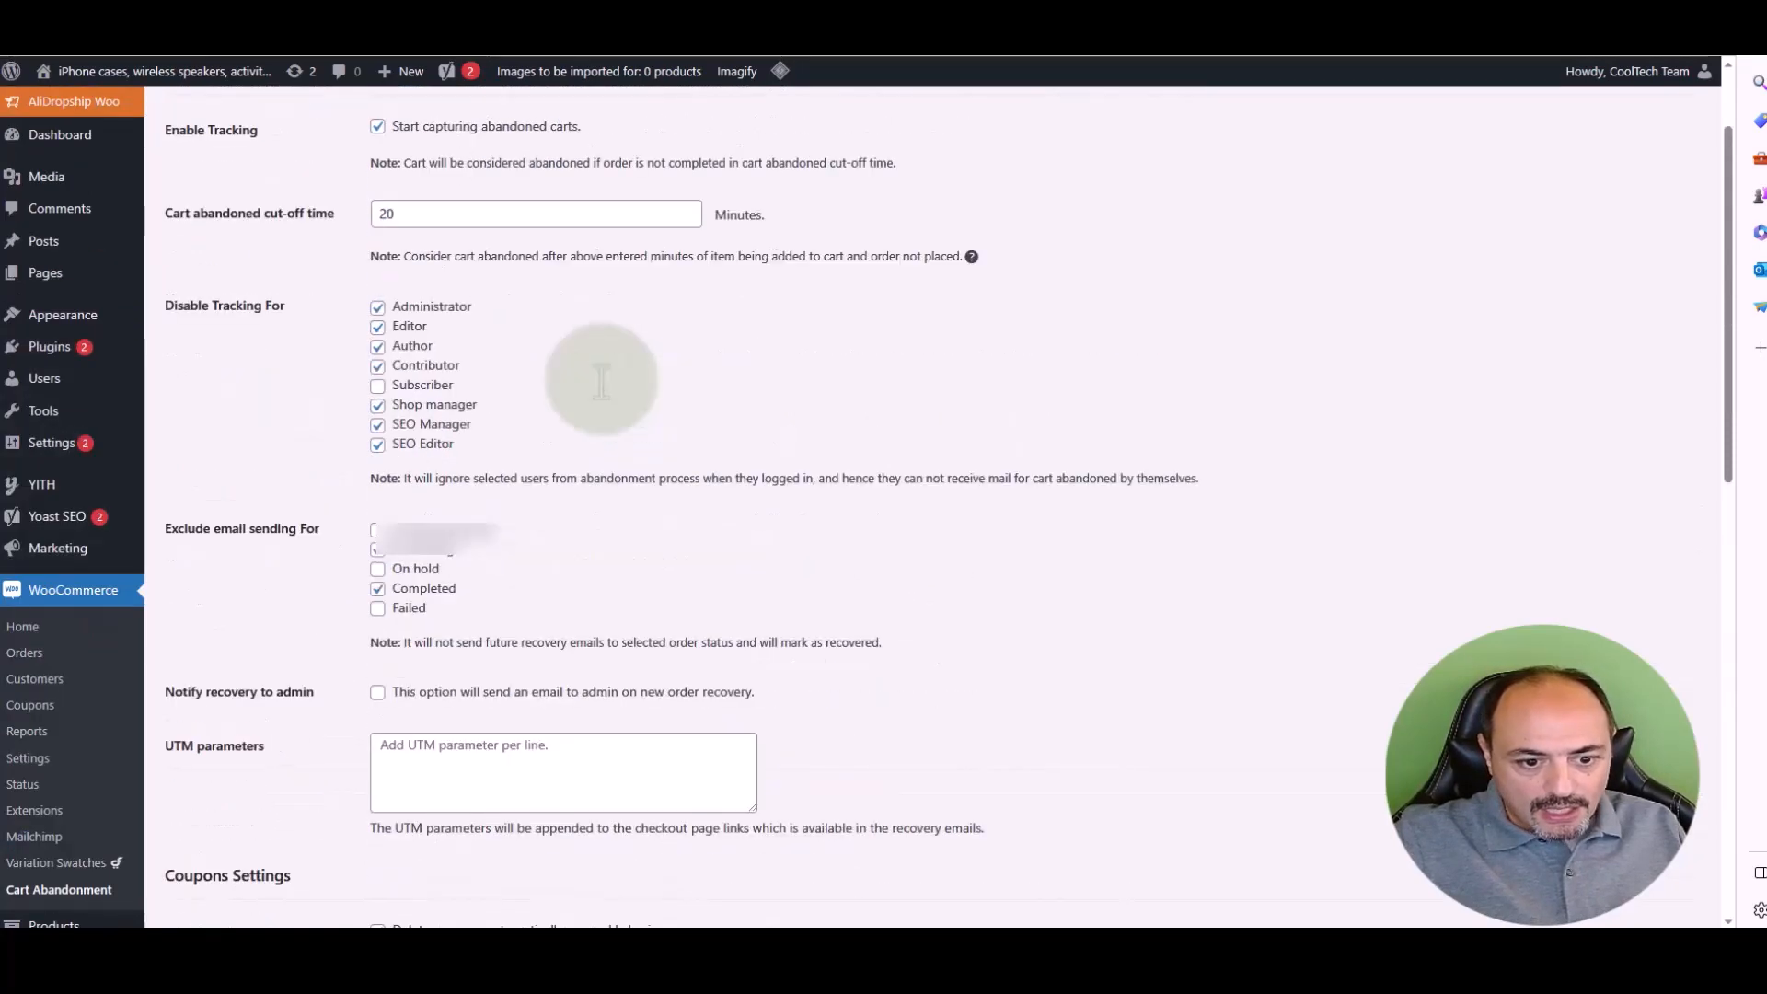
scroll(551, 560, up, 2)
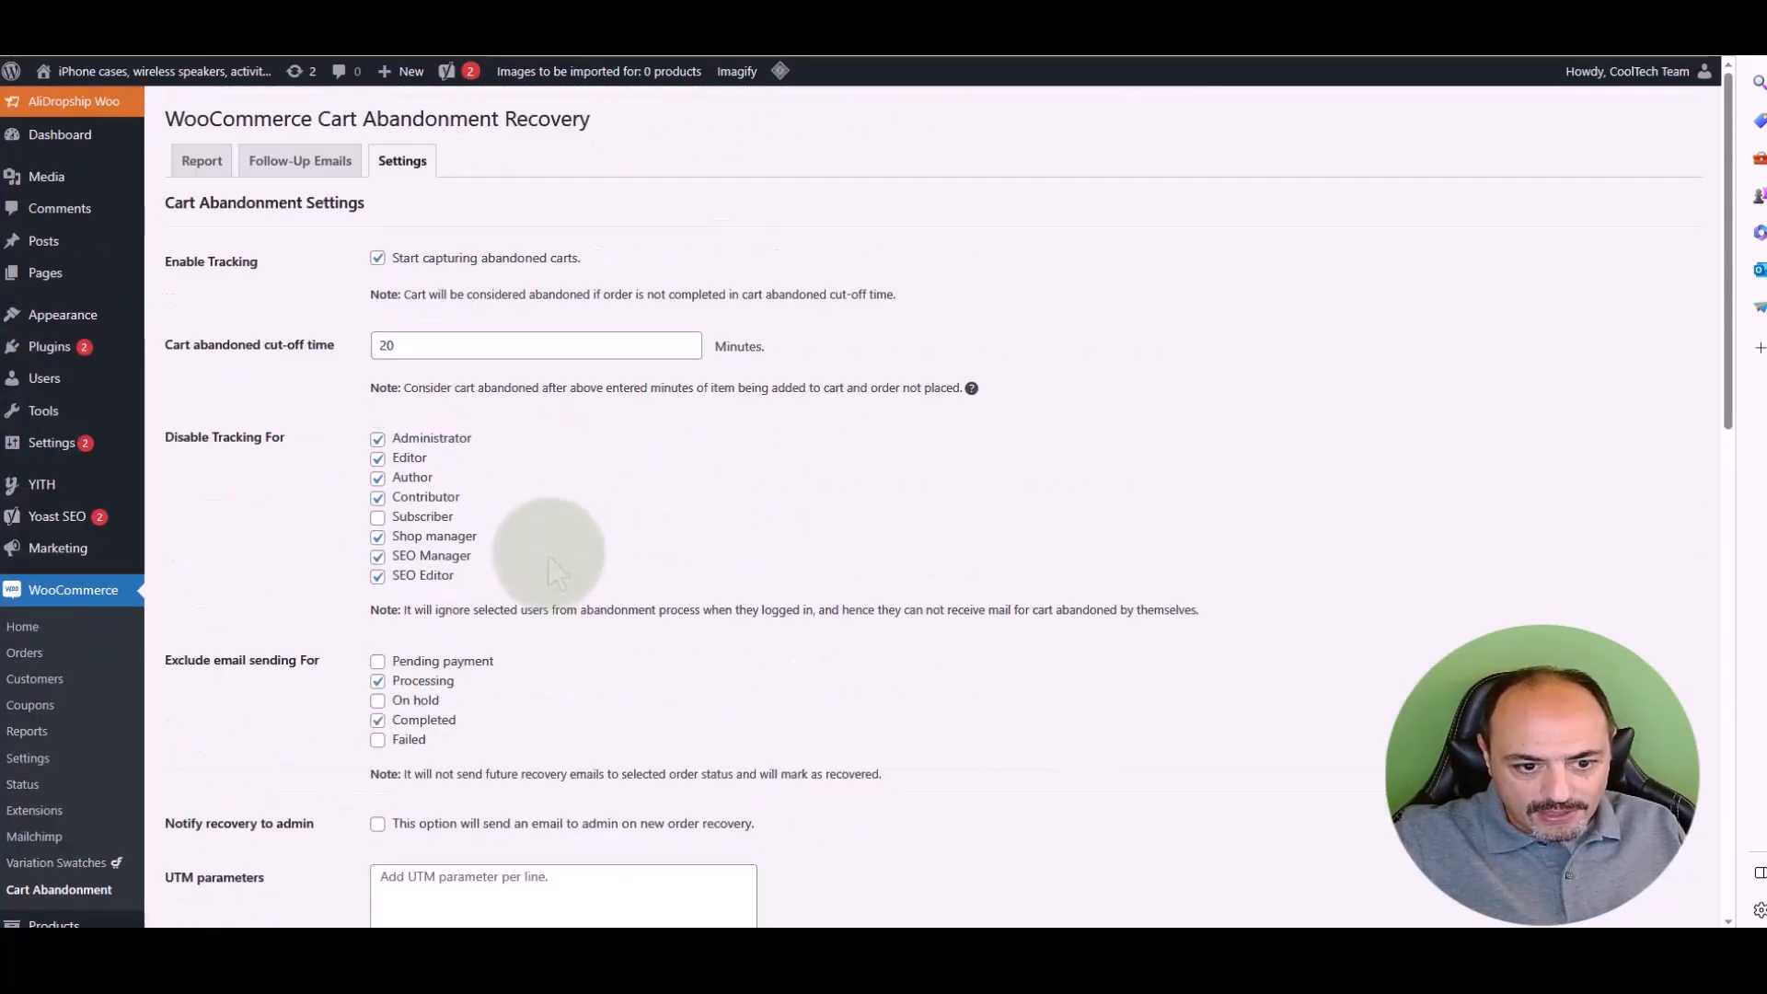
scroll(535, 484, down, 7)
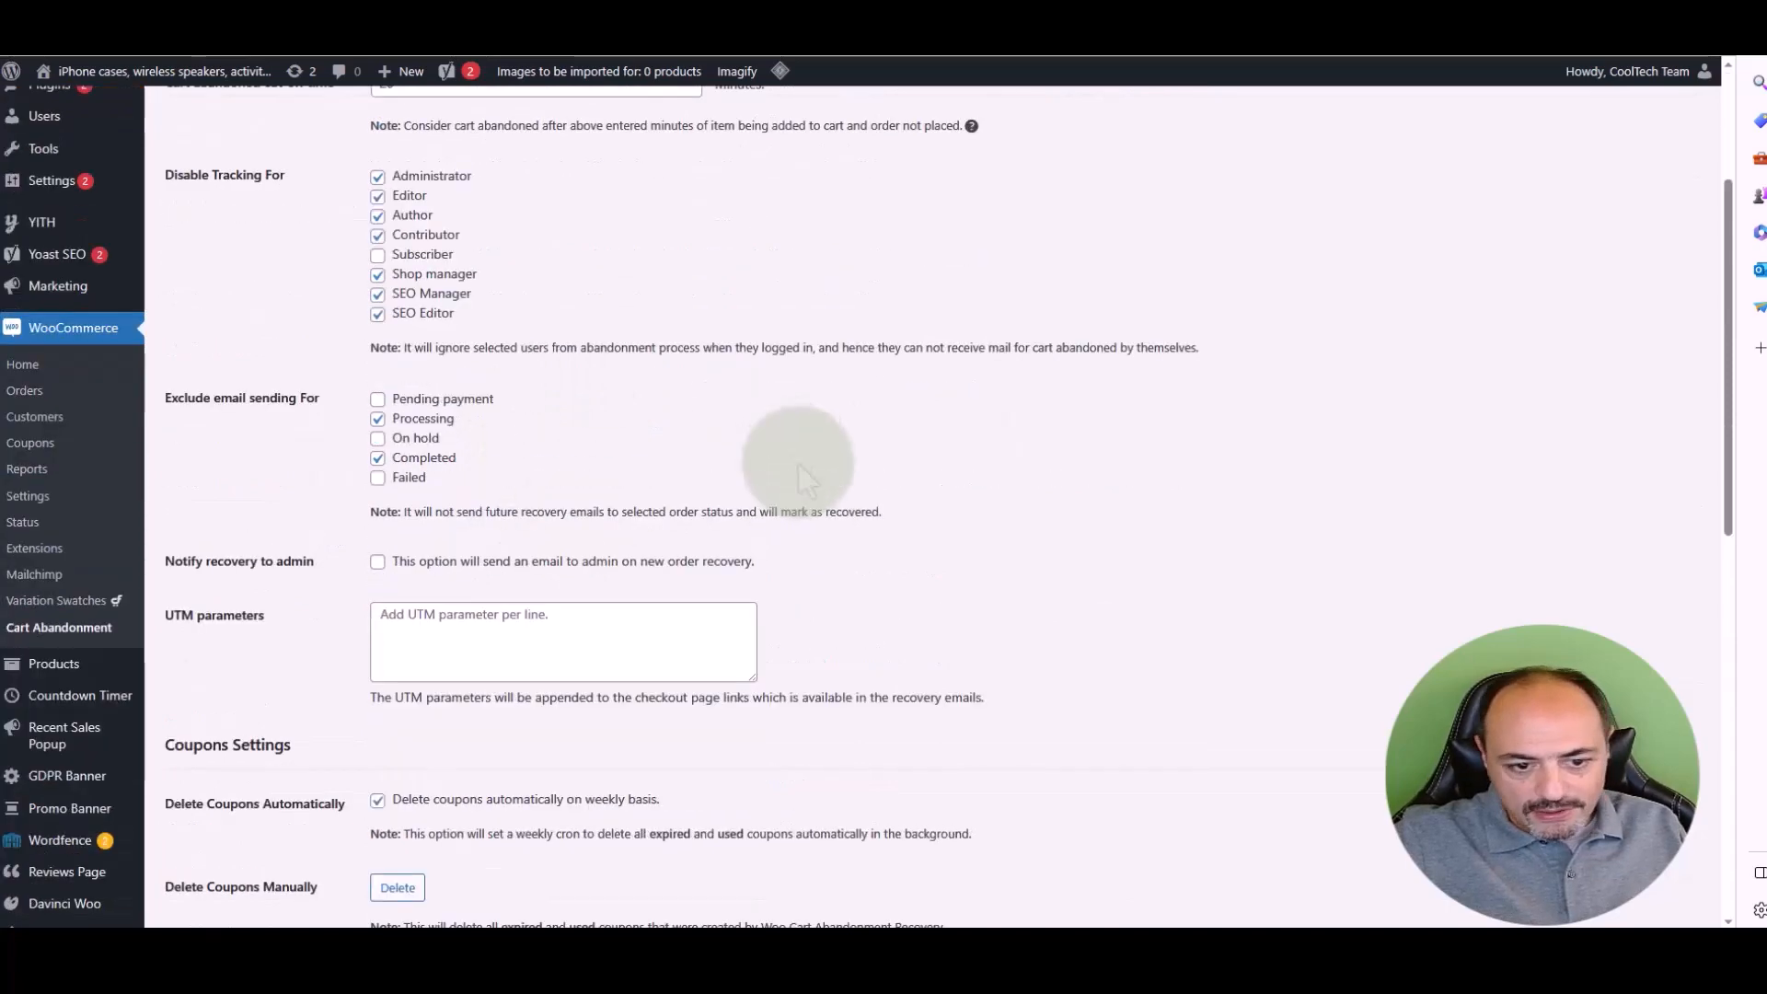
scroll(804, 464, down, 5)
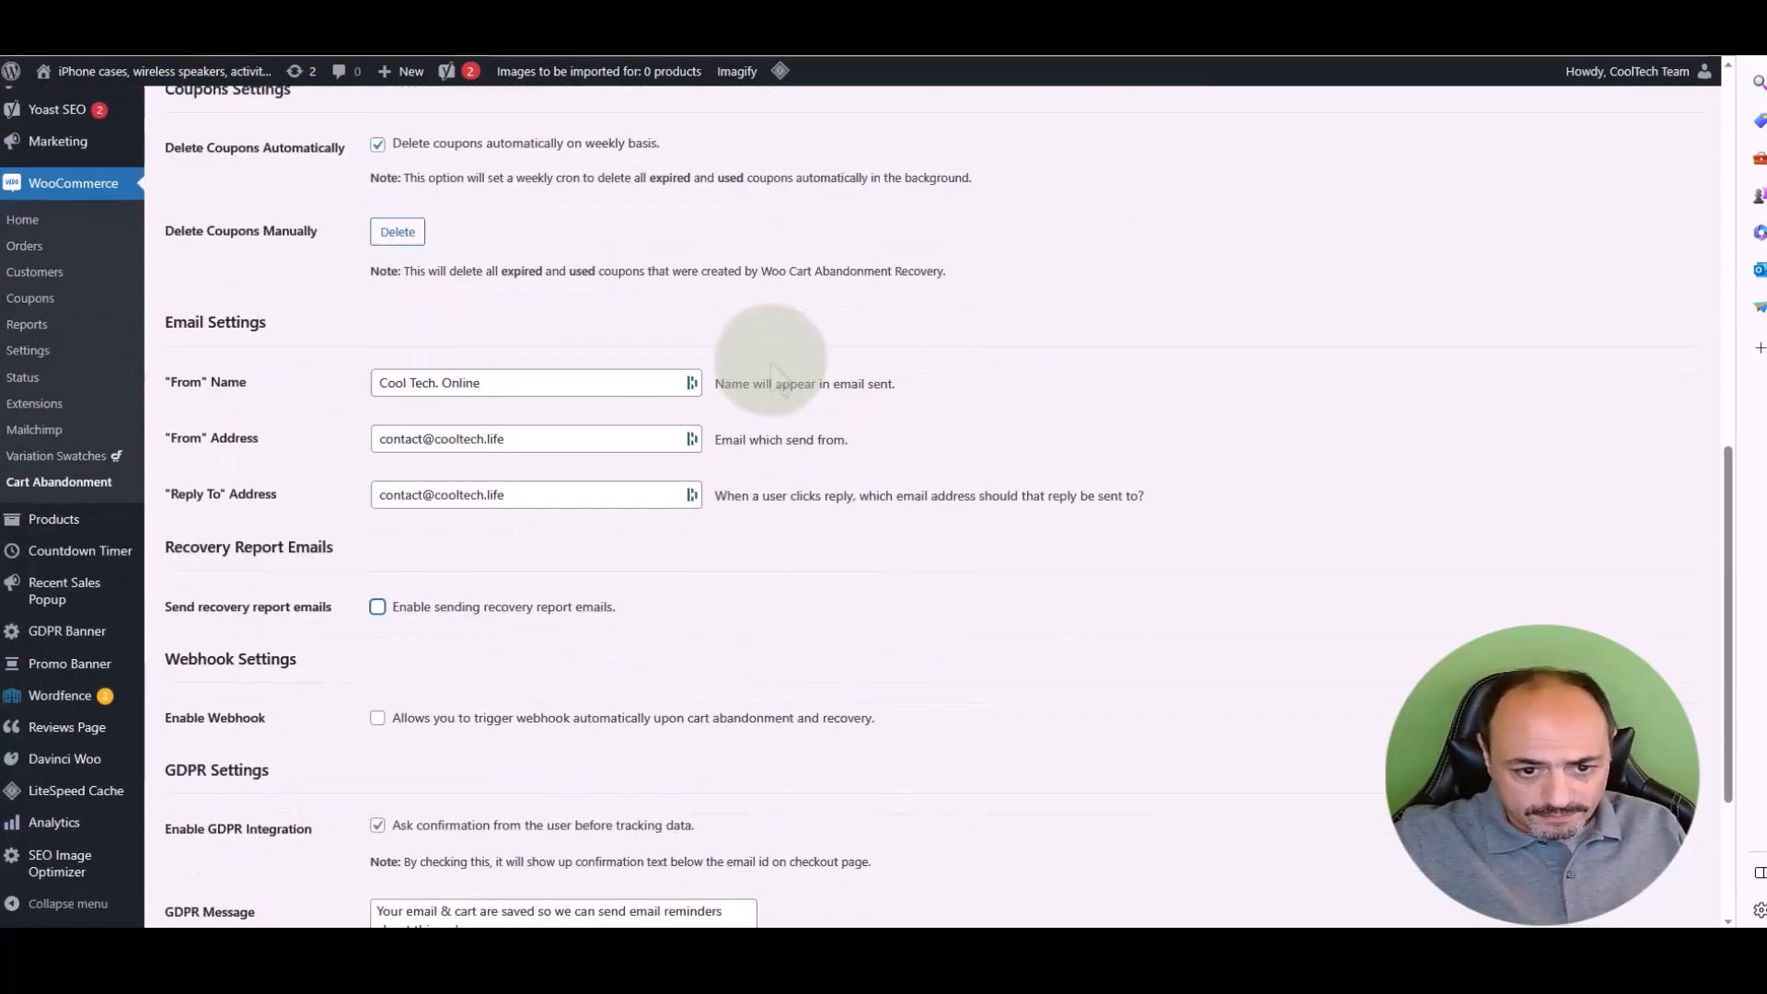
scroll(401, 487, down, 2)
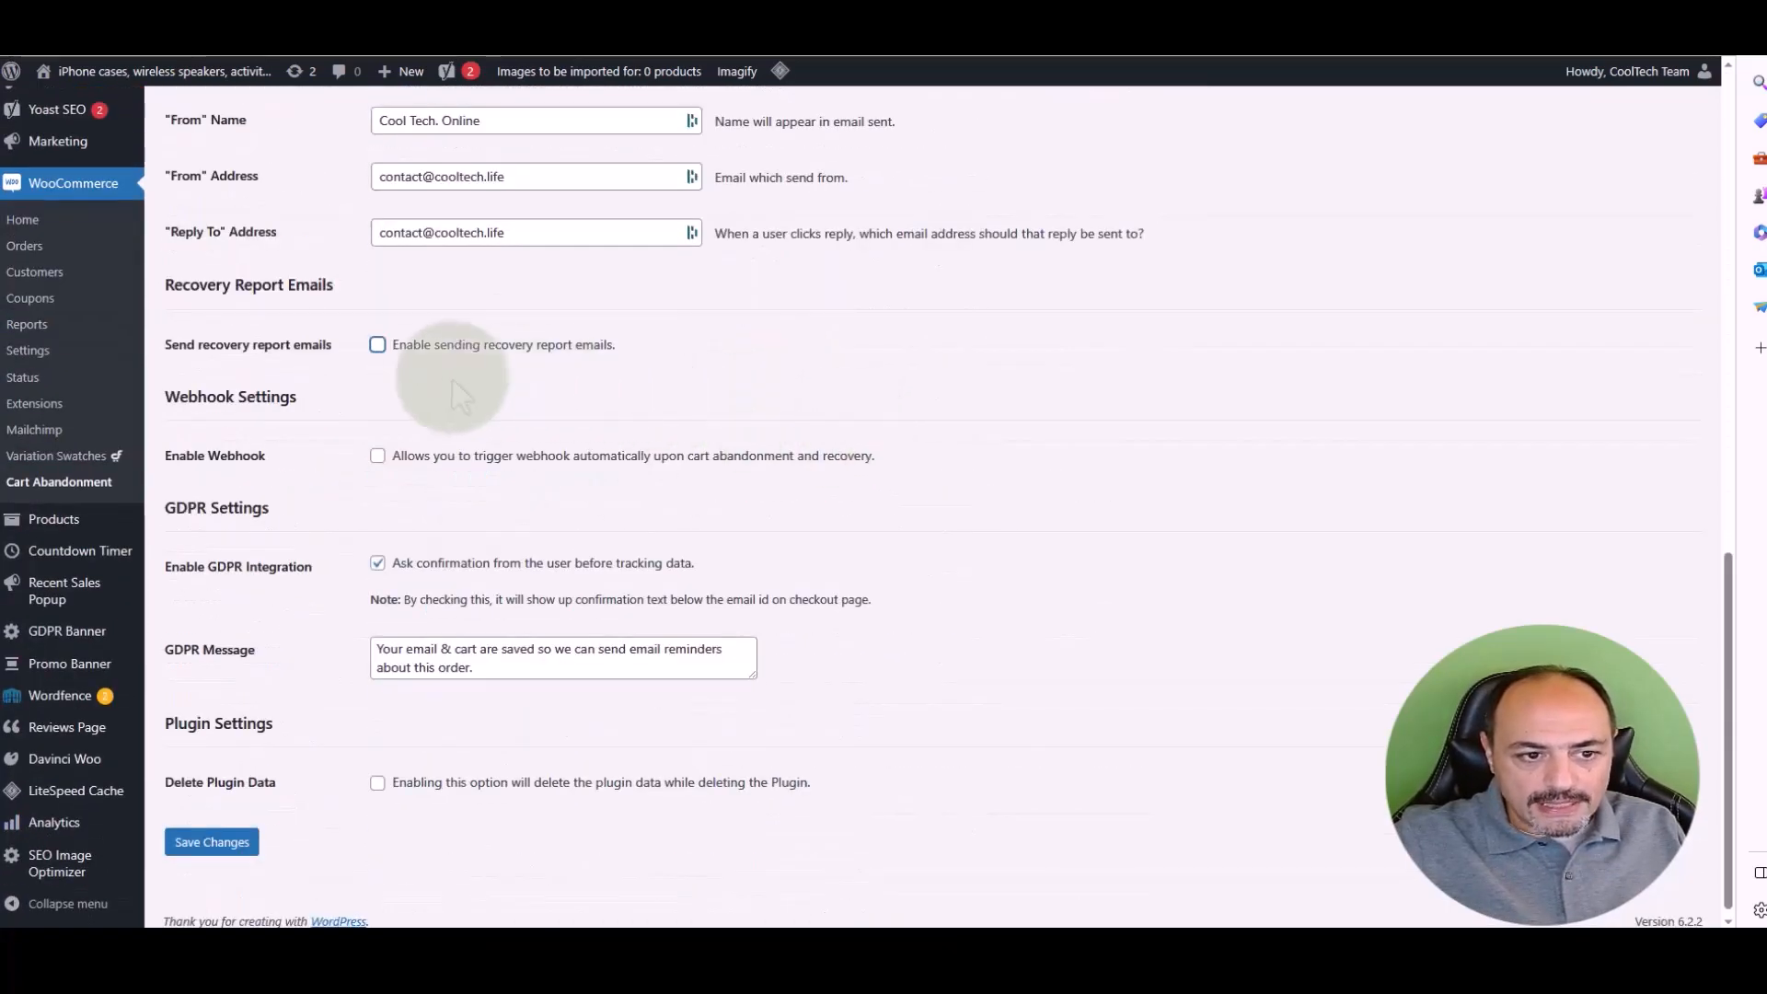
click(377, 344)
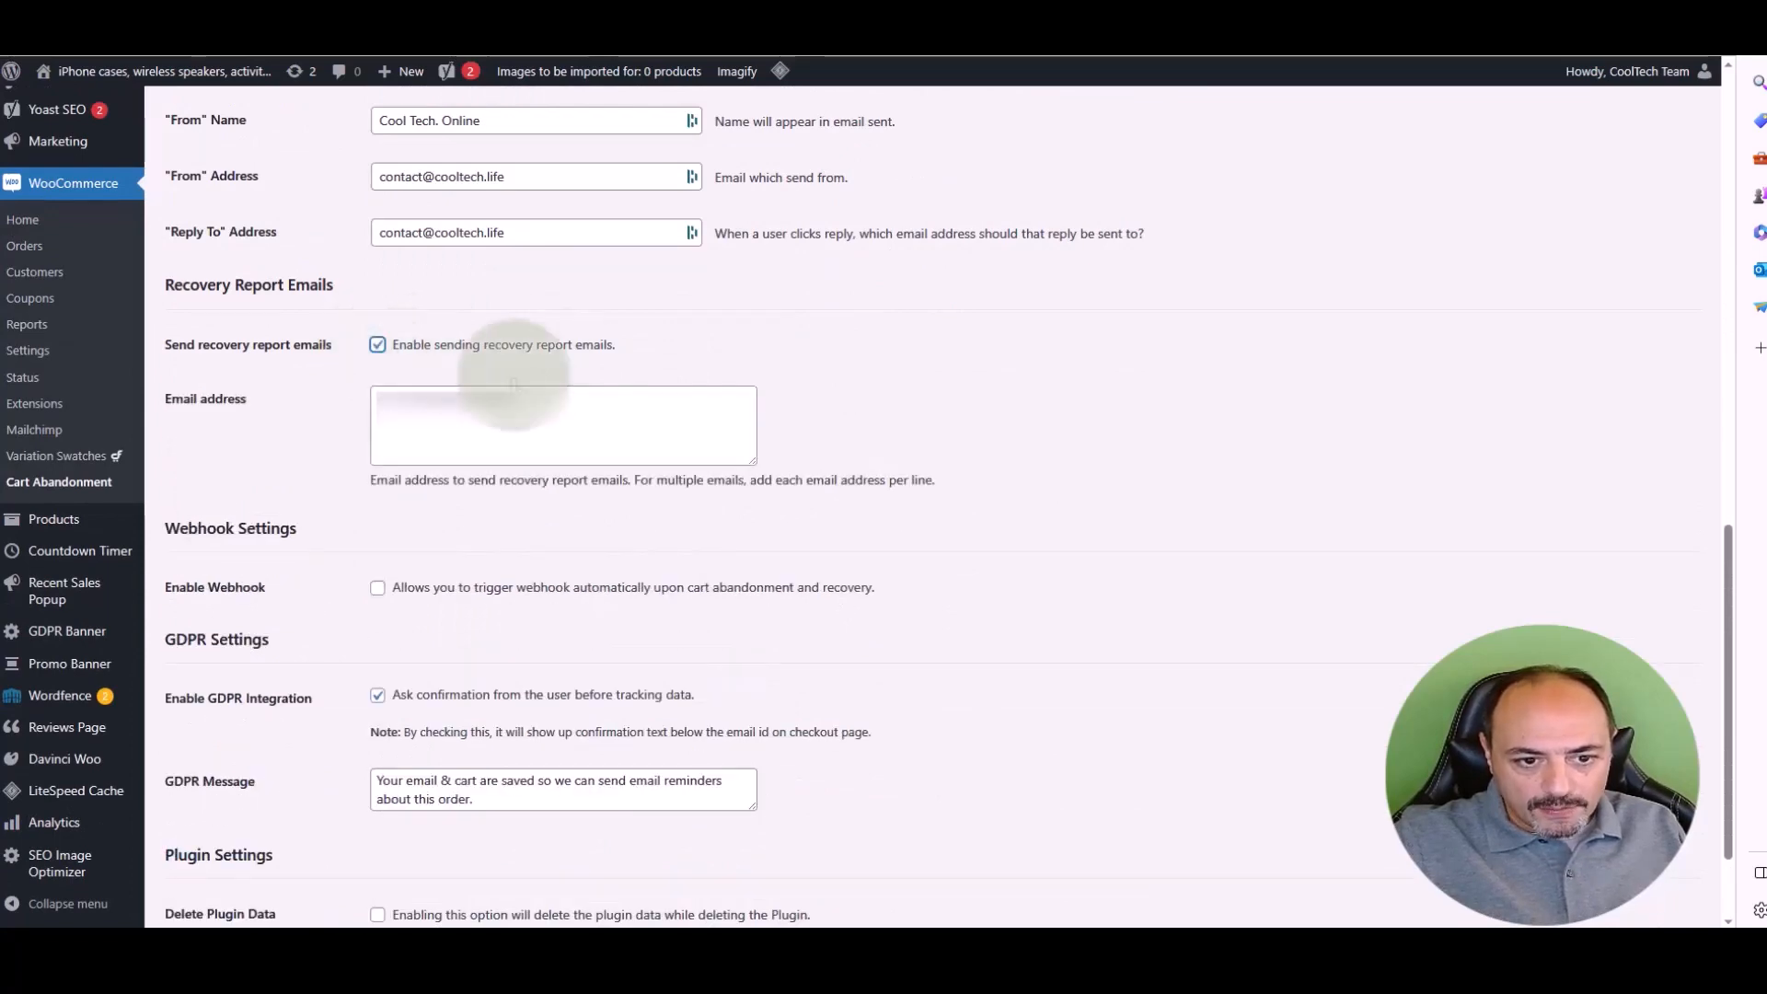
click(553, 394)
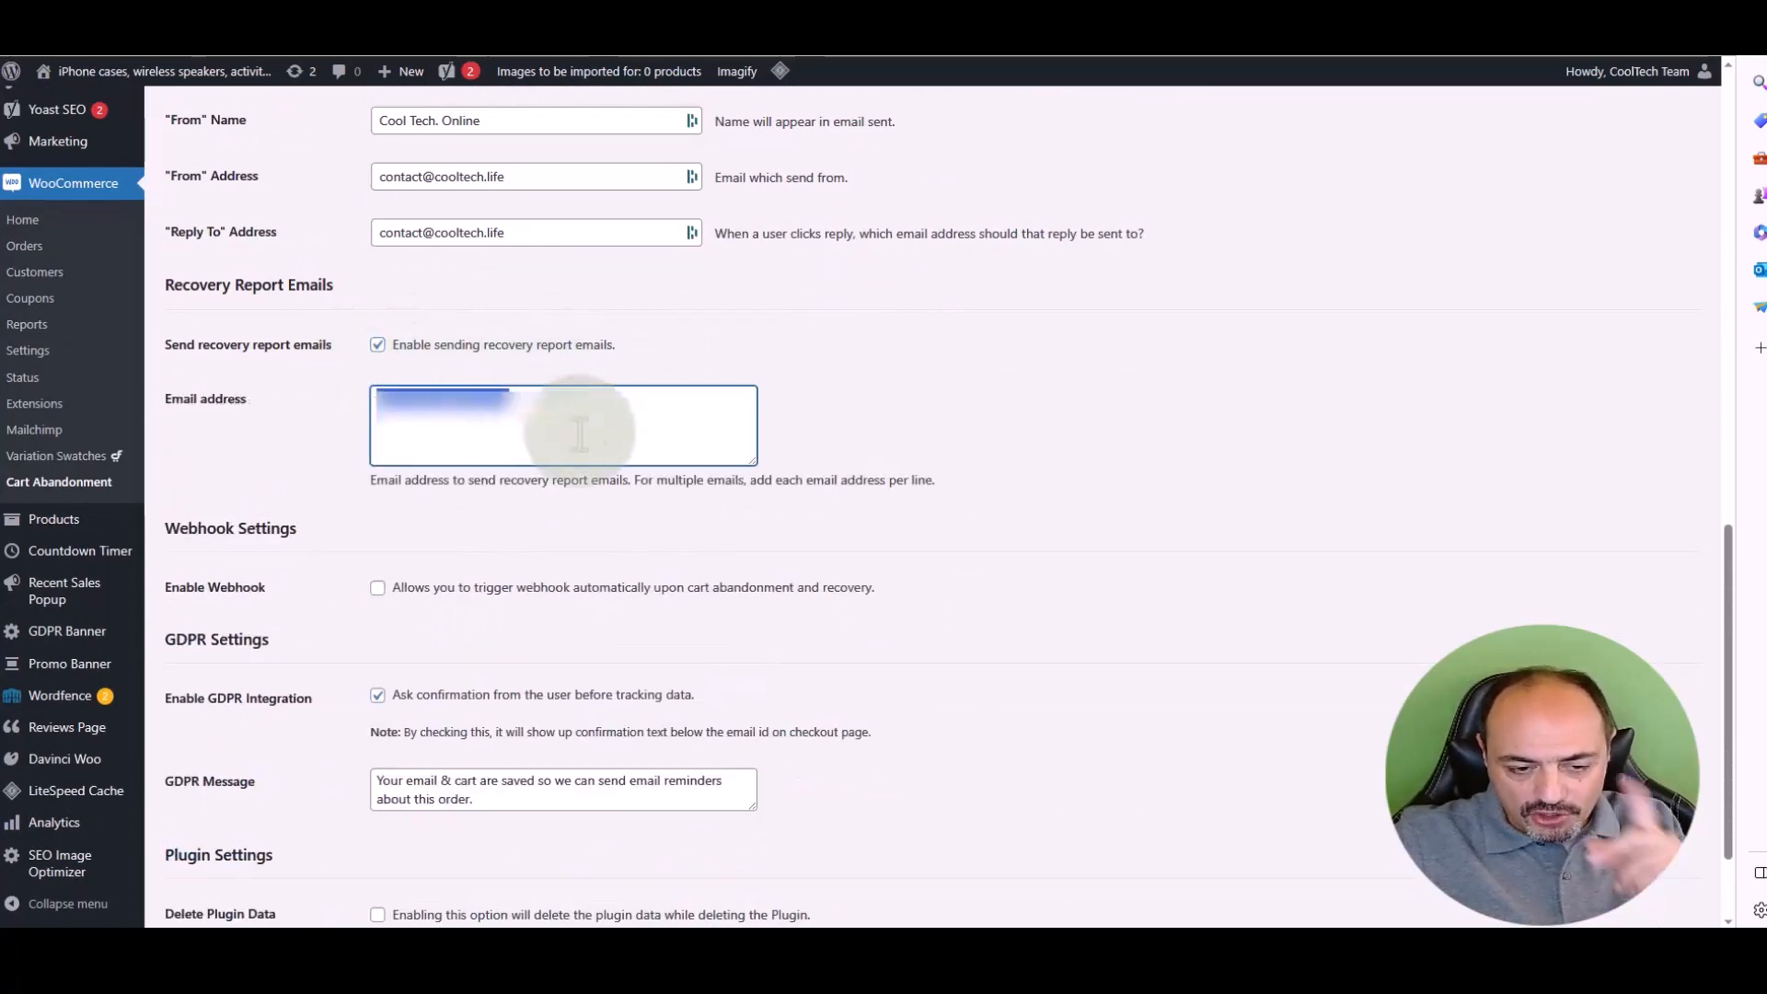
- Enable the webhook with automatic coupon creation to check its options, and switch the webhook off again
scroll(950, 434, down, 2)
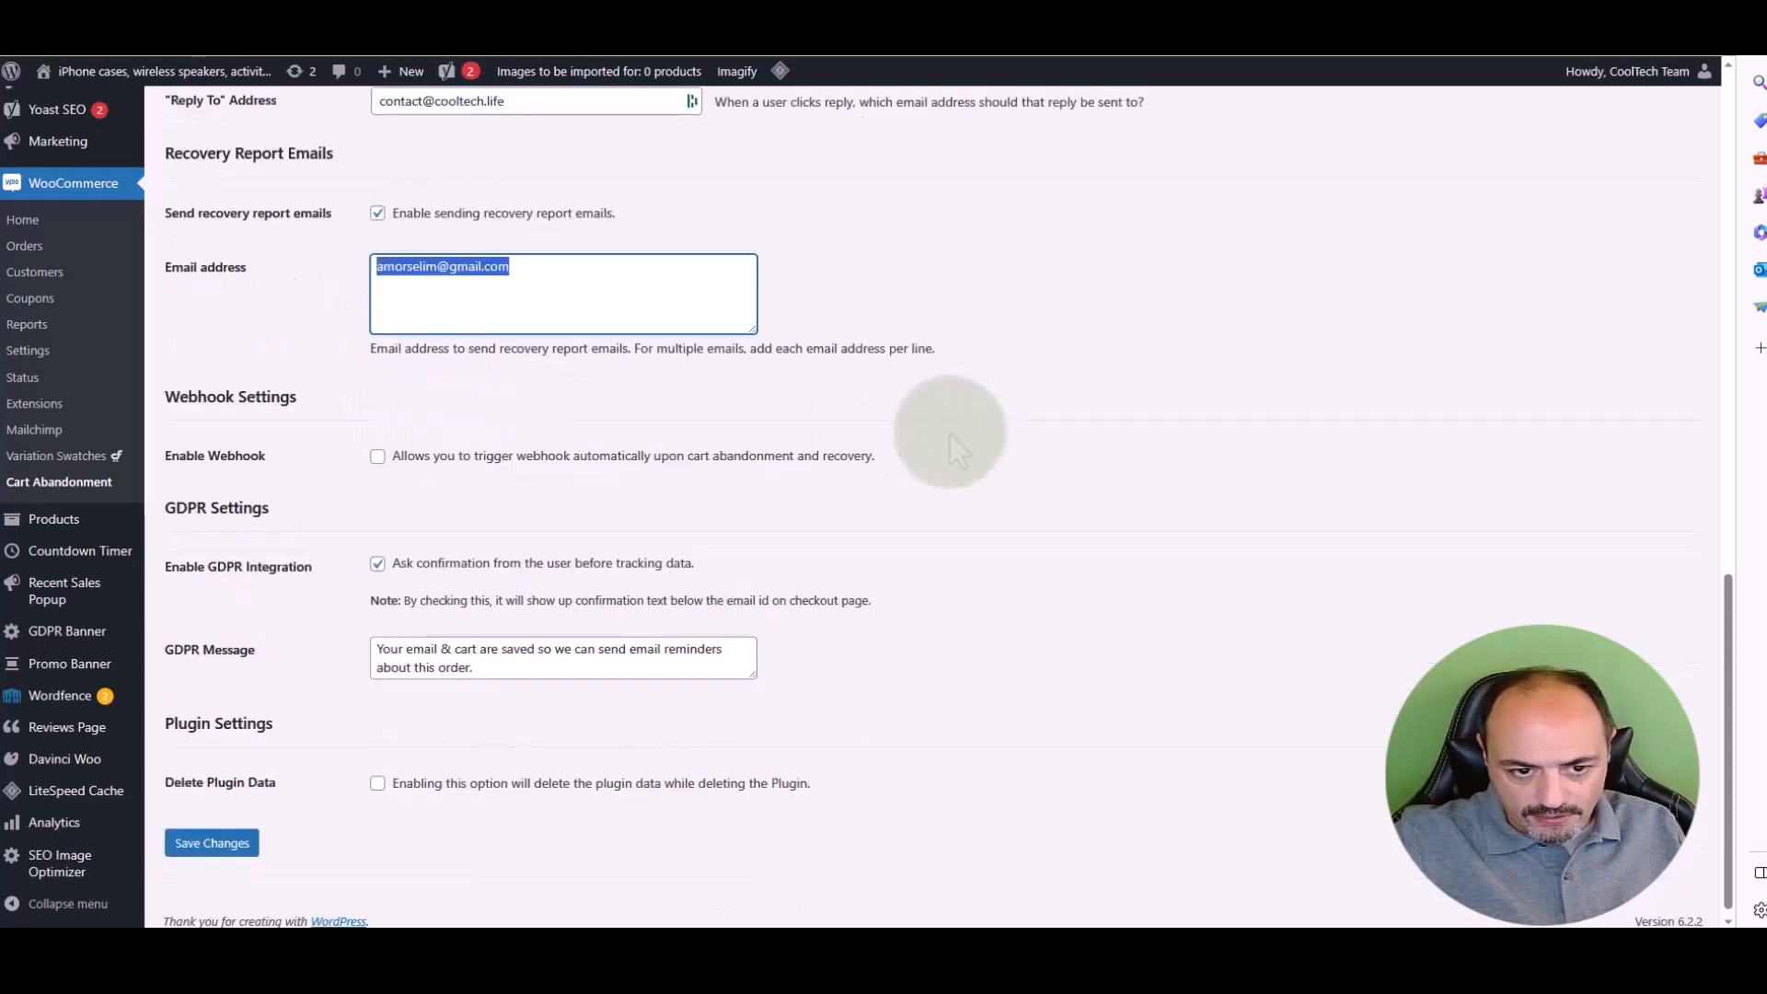
scroll(948, 433, down, 1)
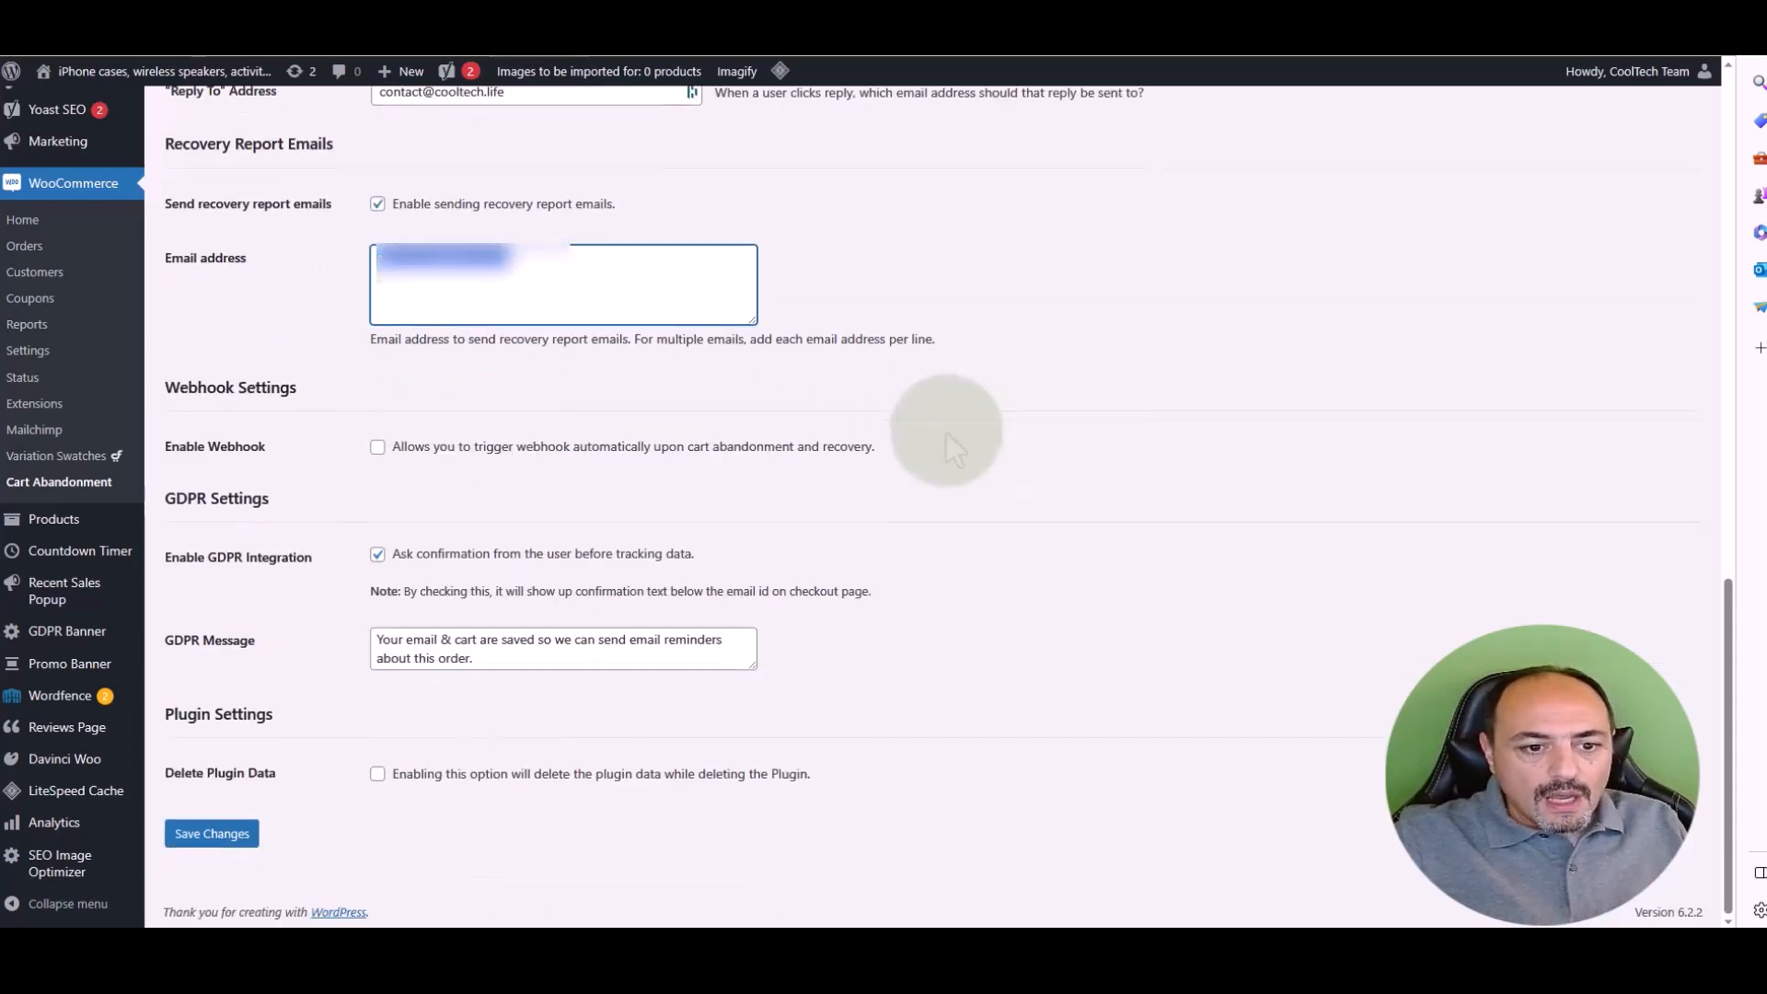
click(377, 448)
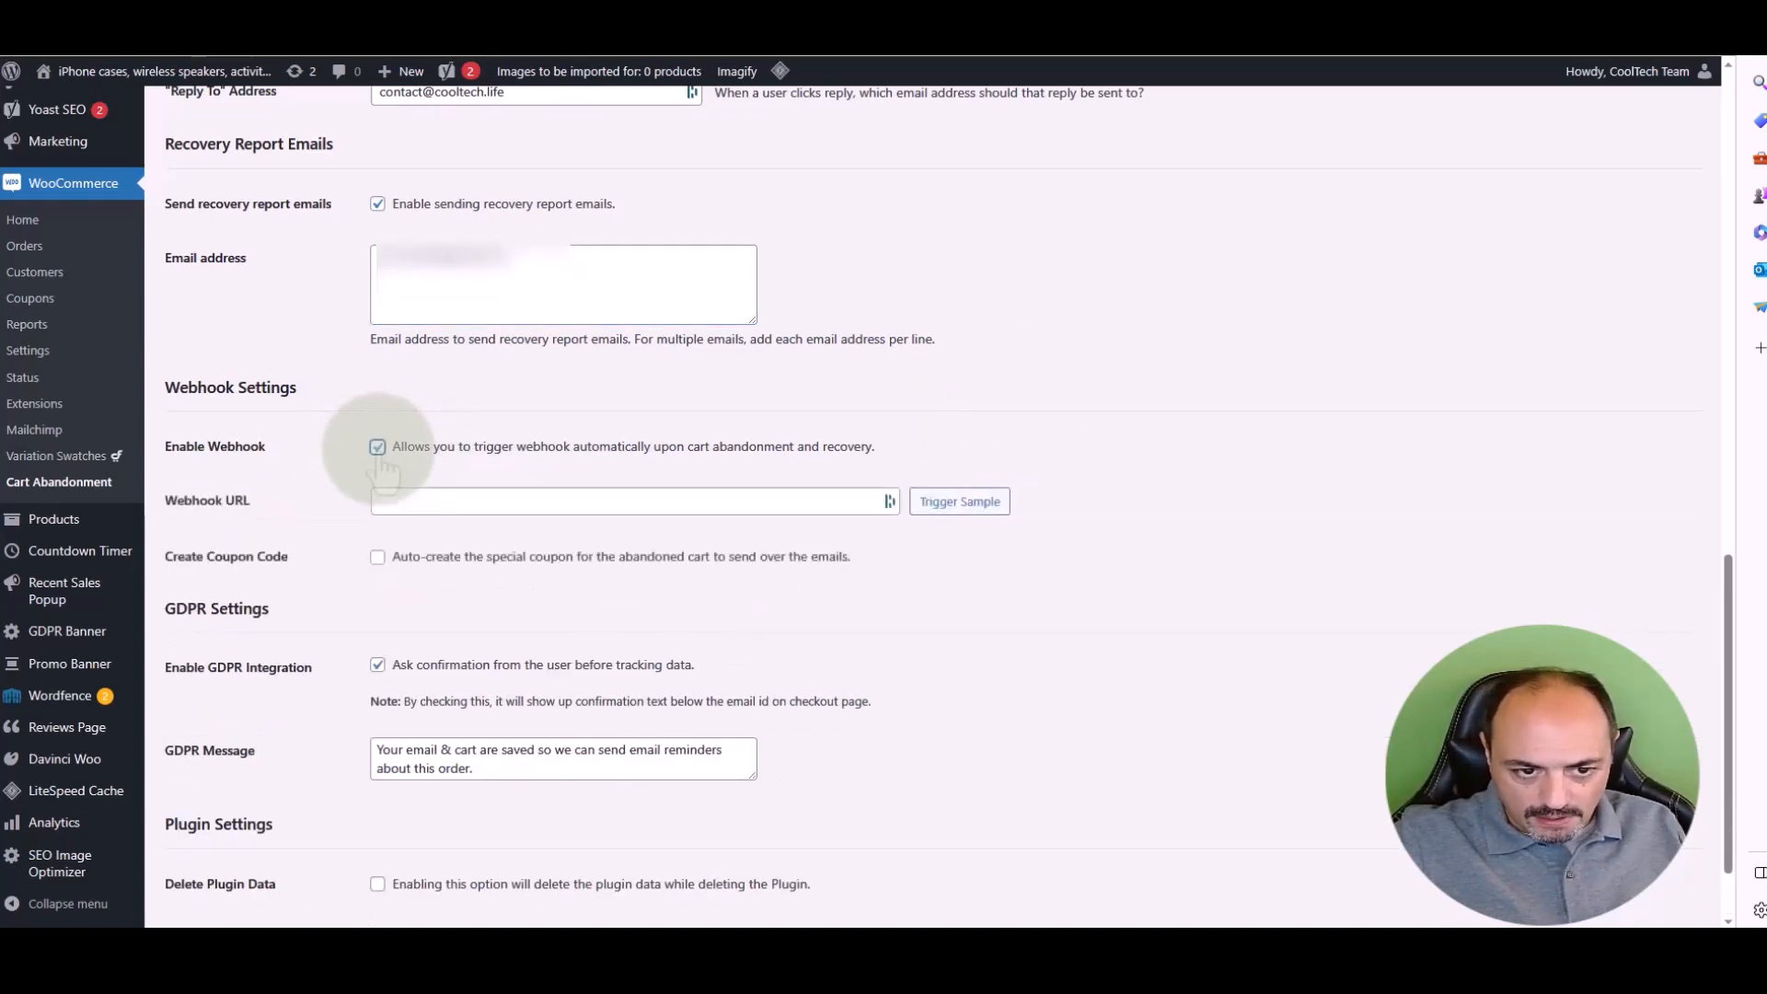
click(377, 448)
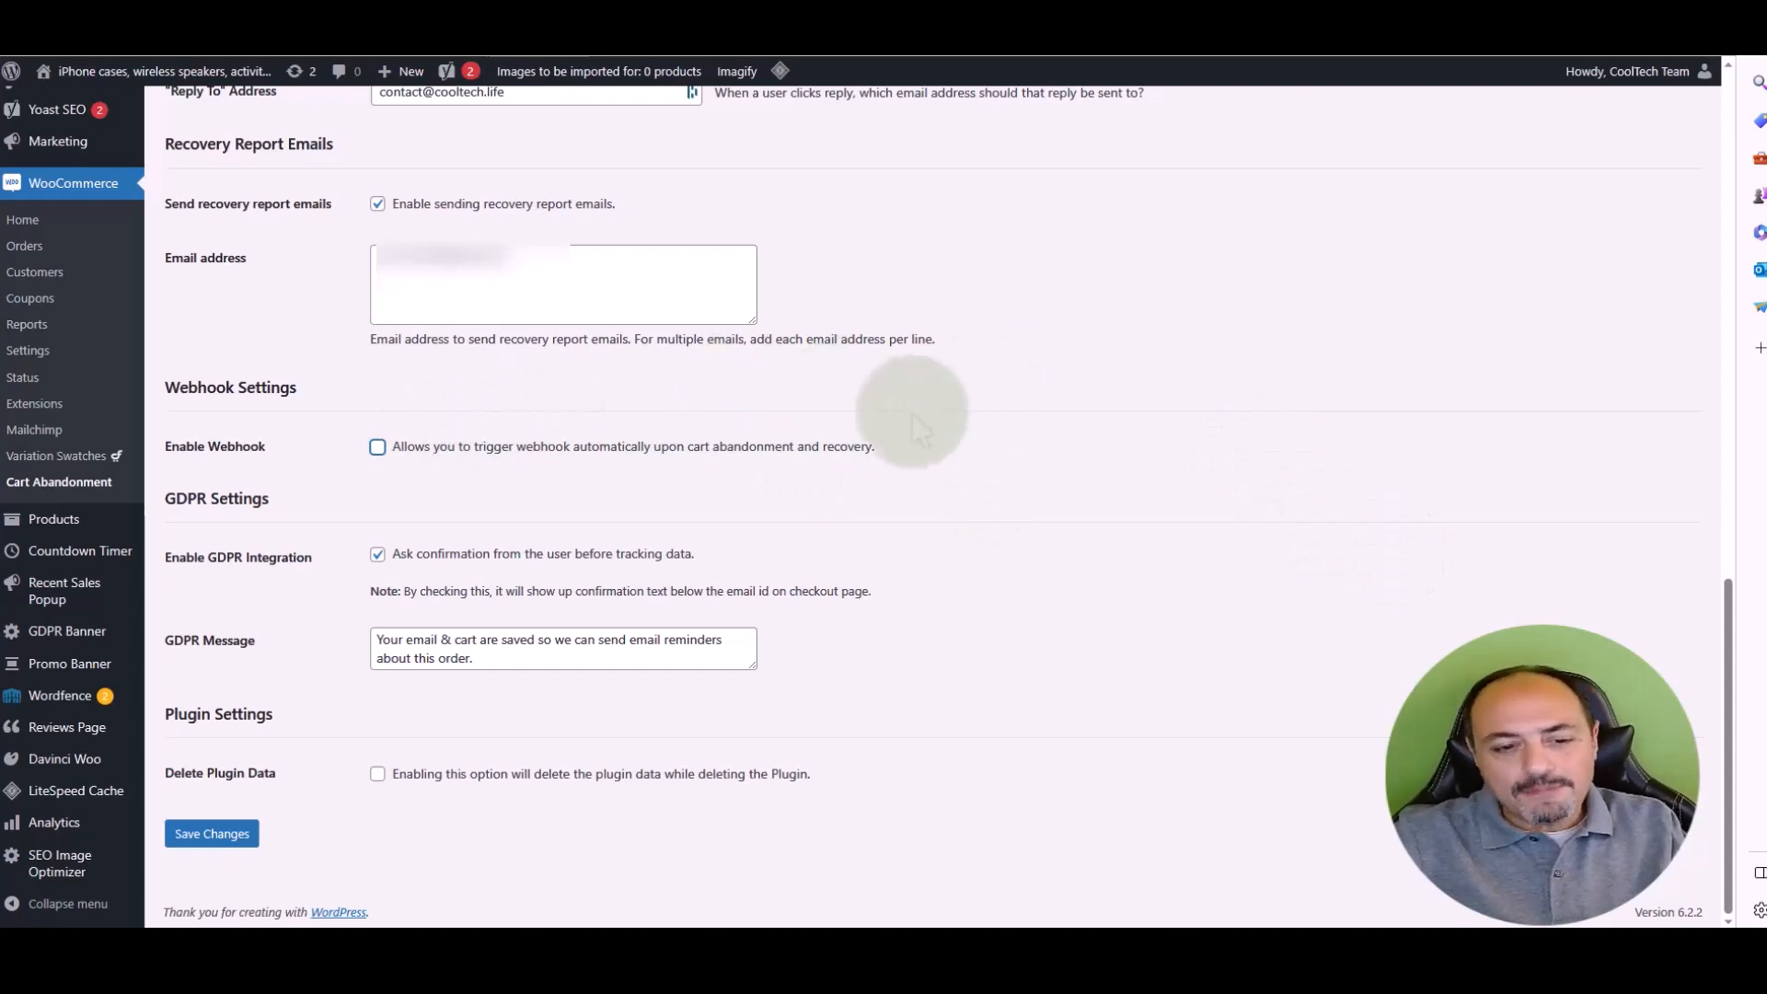
click(379, 453)
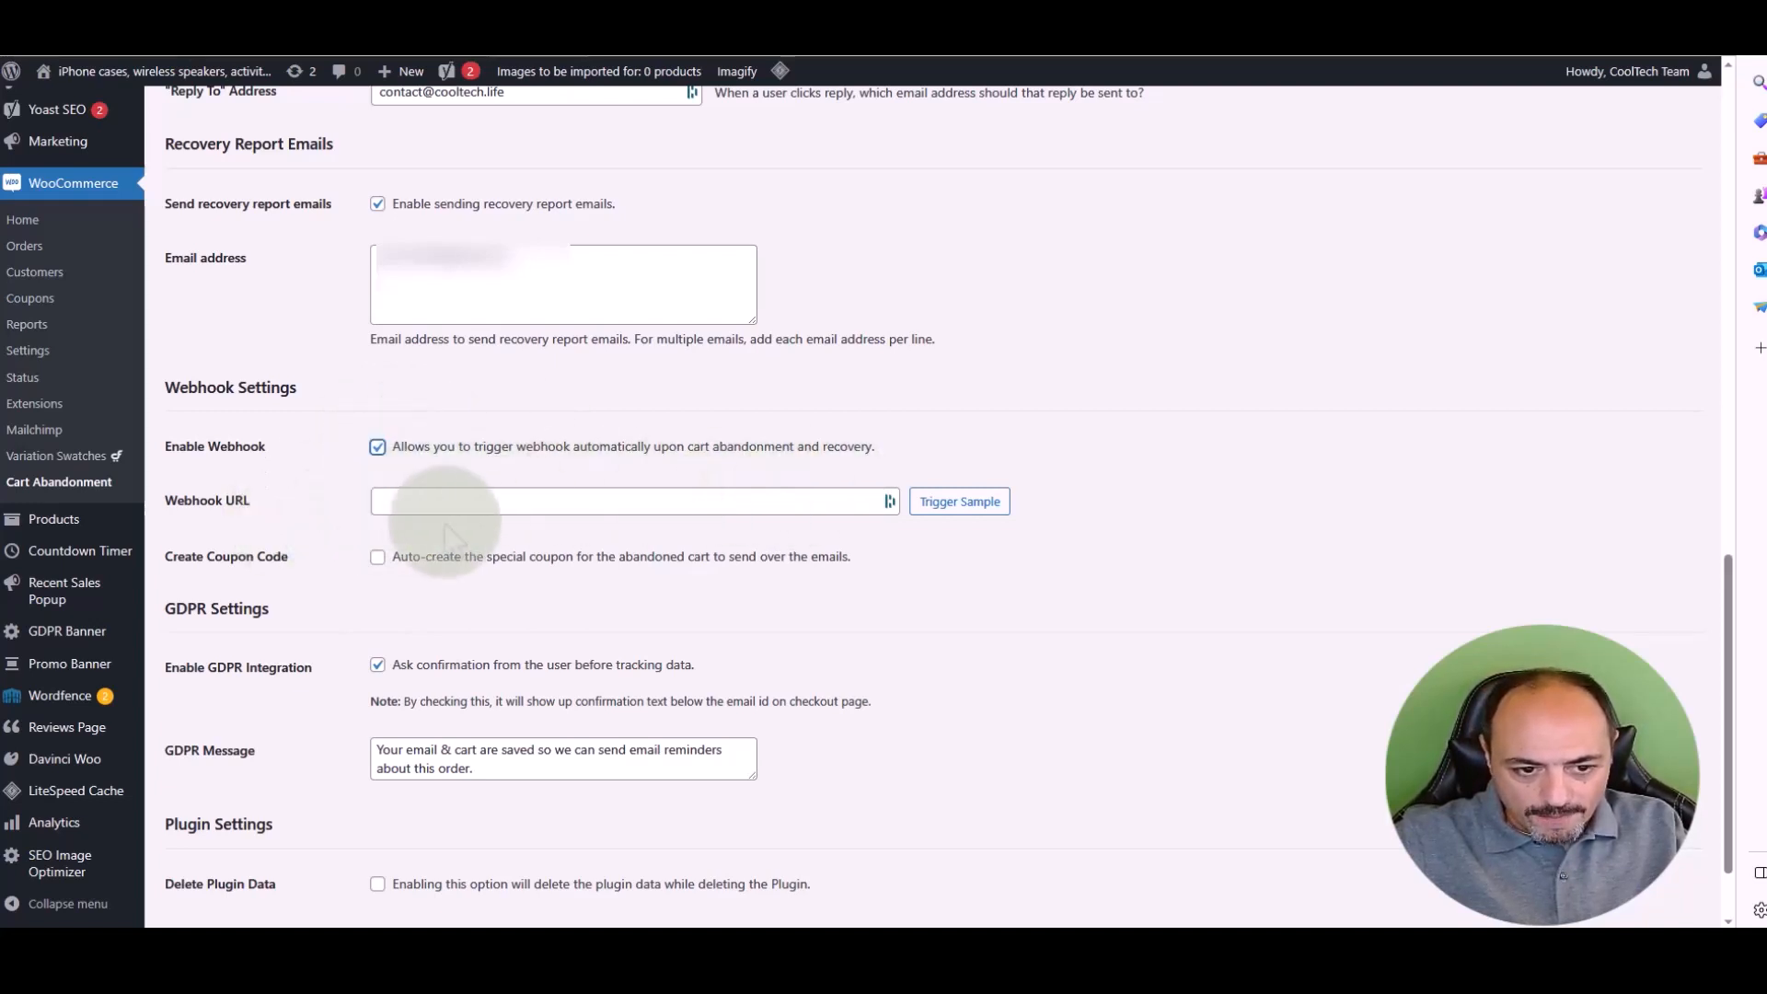
click(378, 559)
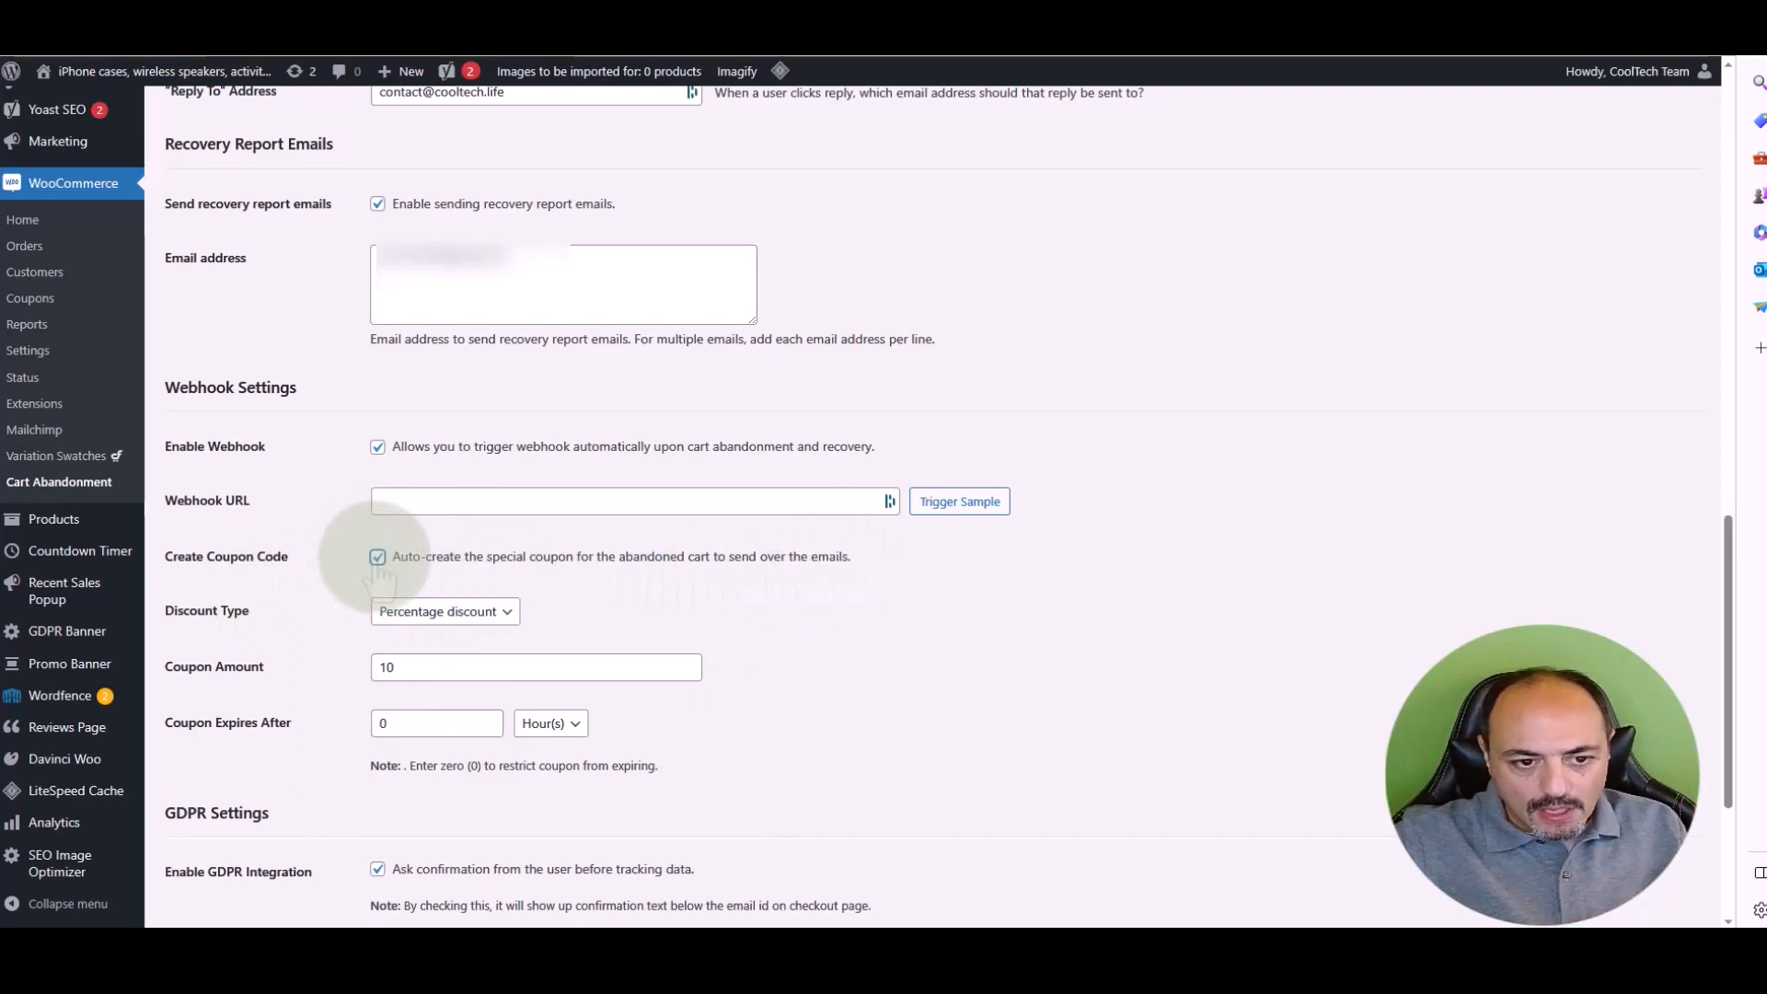
click(377, 448)
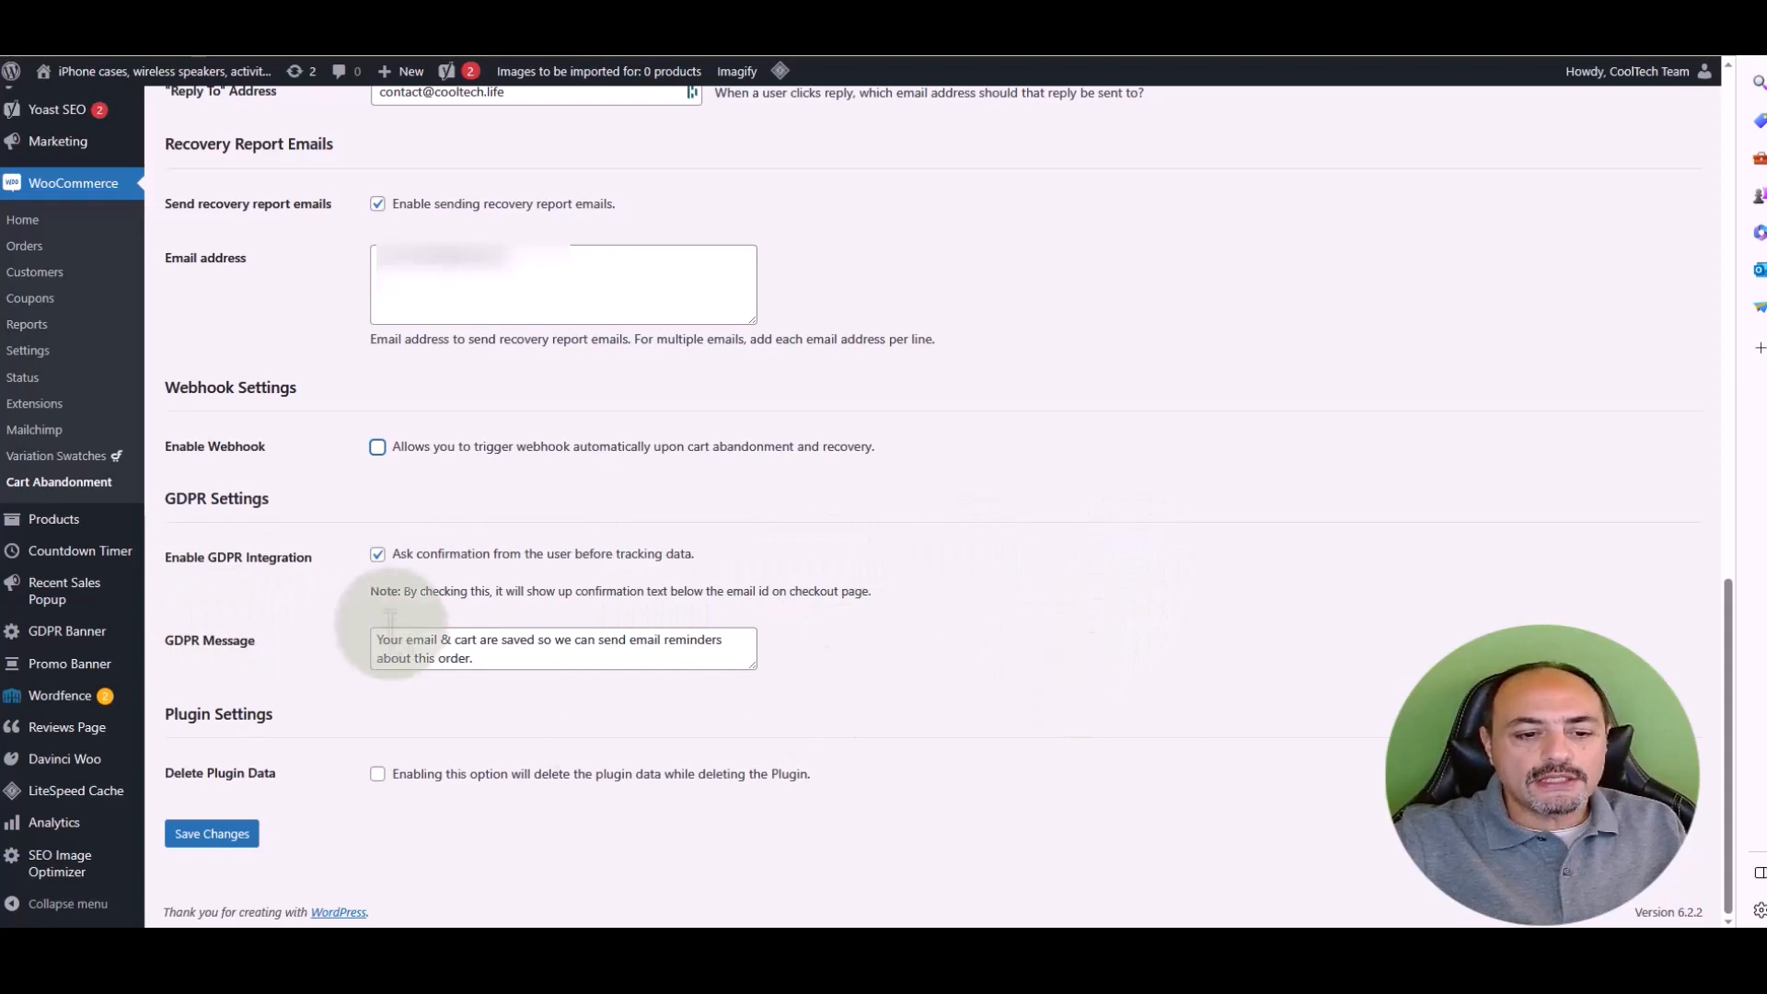
- Switch GDPR integration off and back on, and read the GDPR message shown to customers at checkout
click(377, 554)
scroll(378, 560, up, 1)
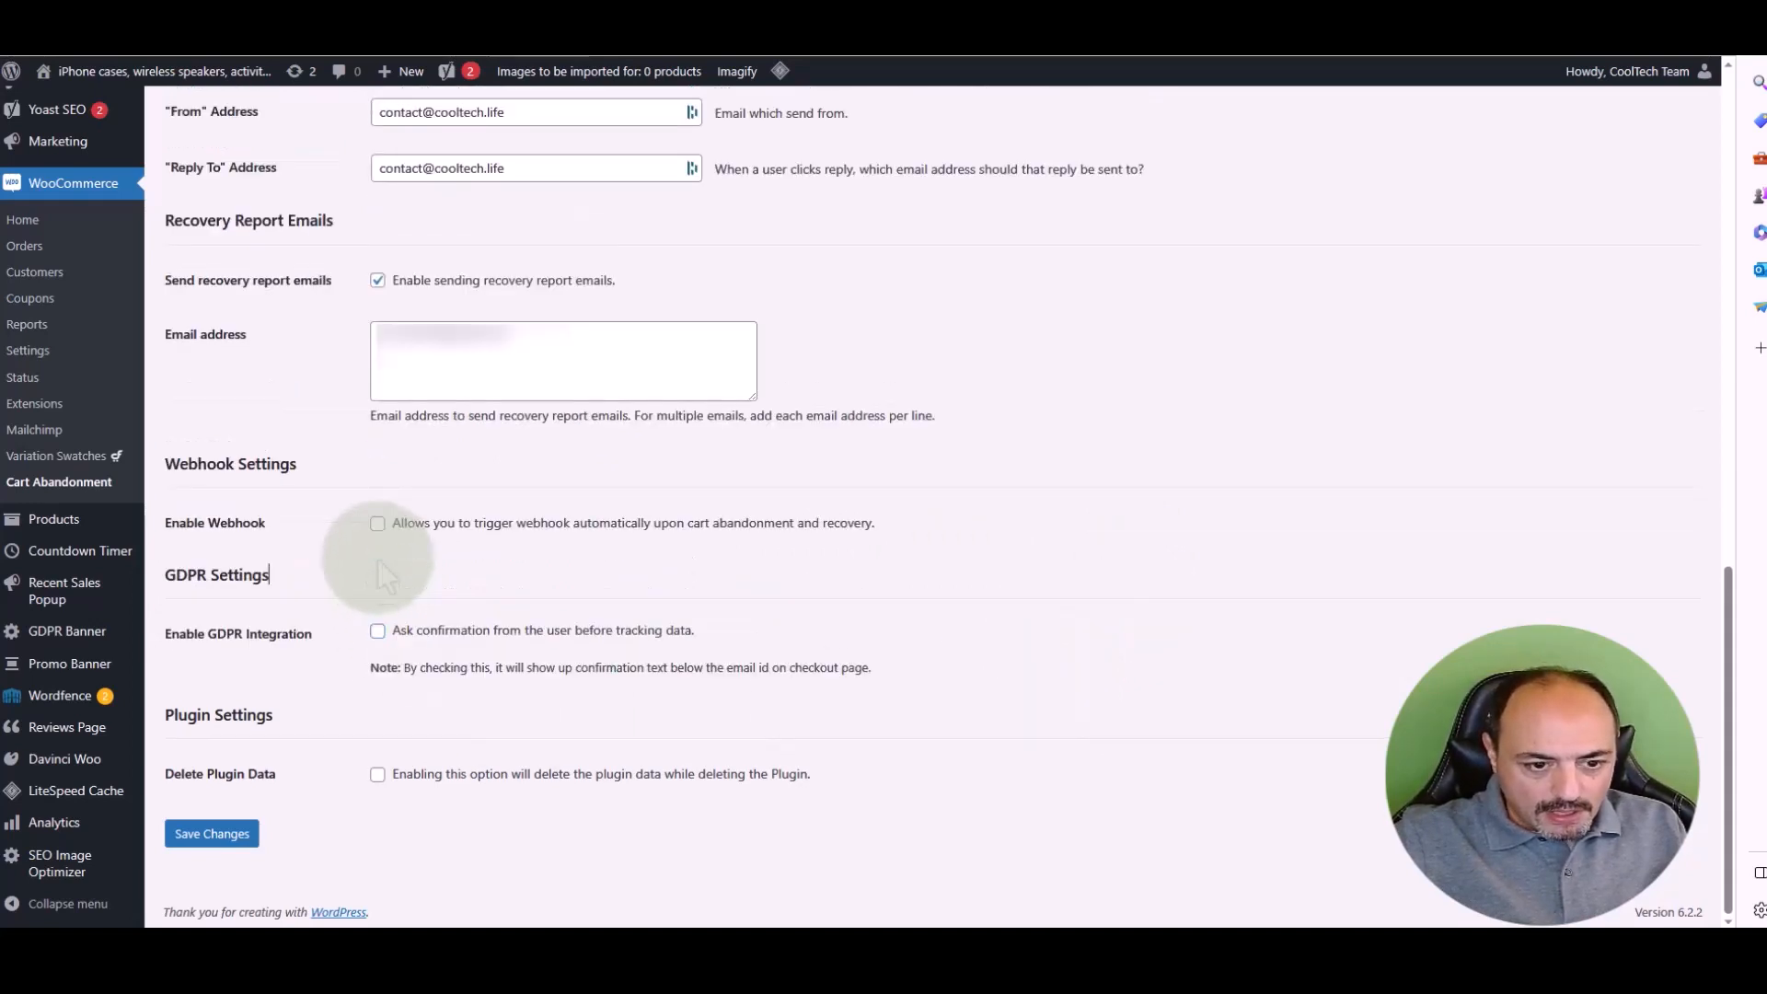
click(378, 631)
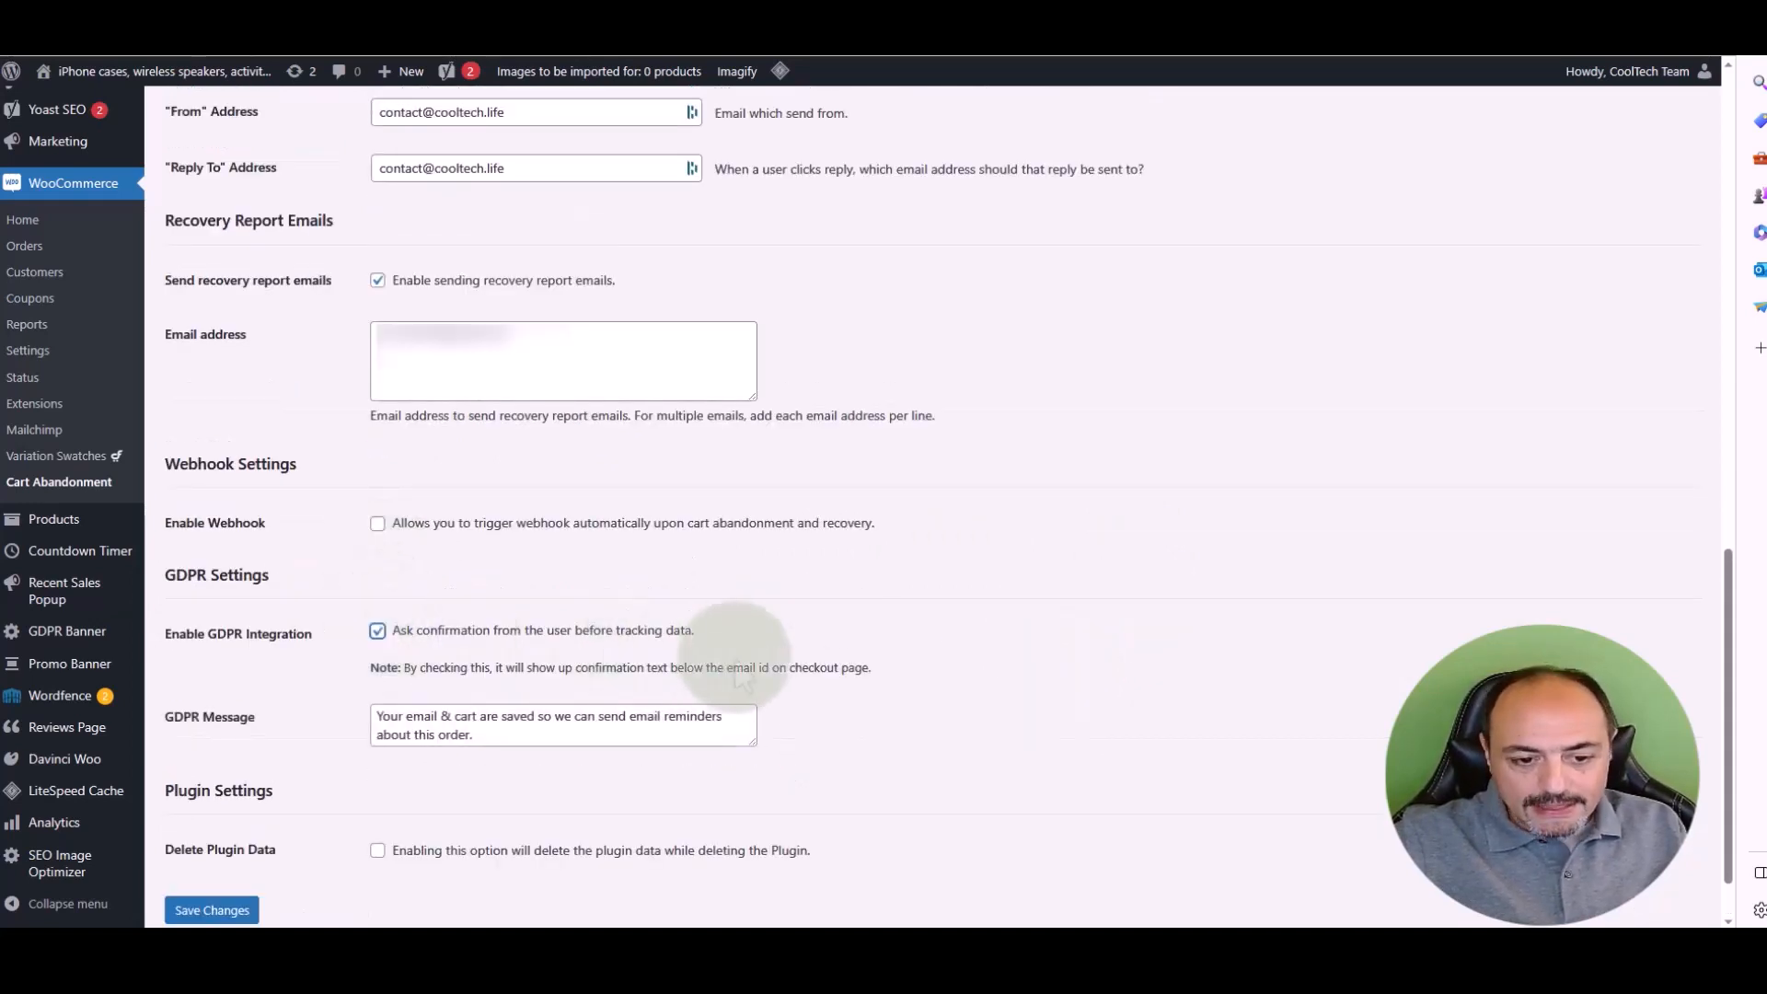
click(592, 730)
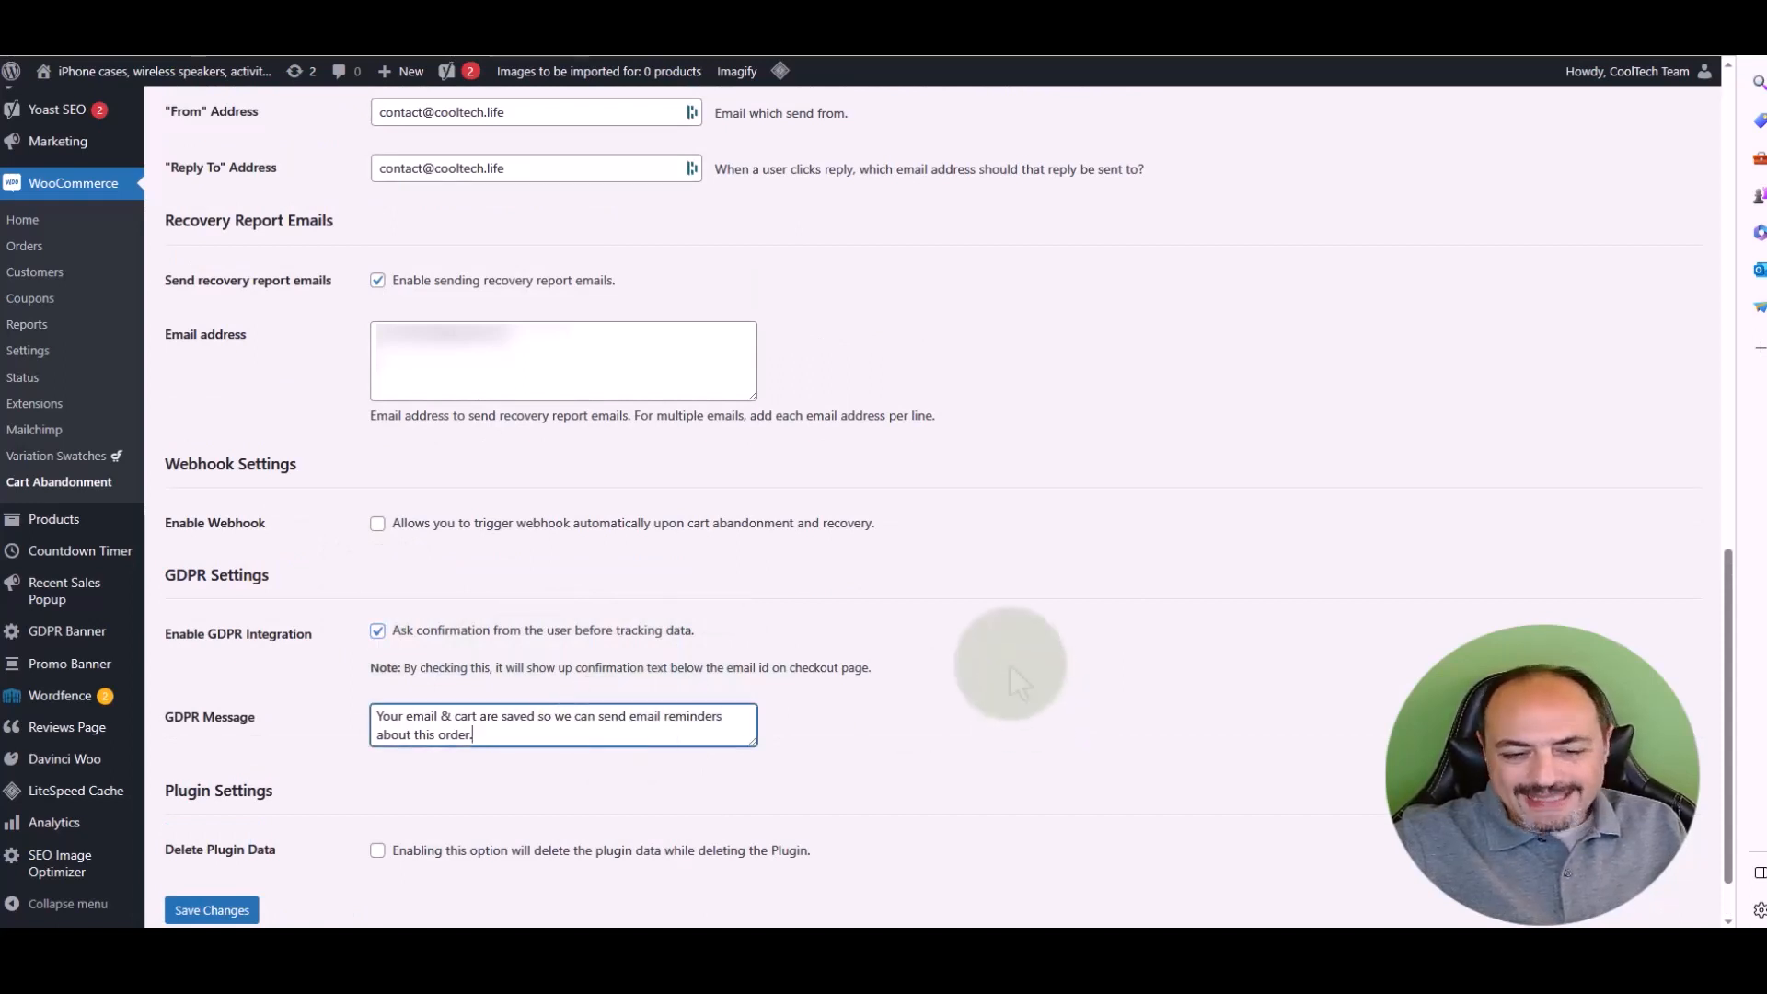
drag(477, 737, 375, 717)
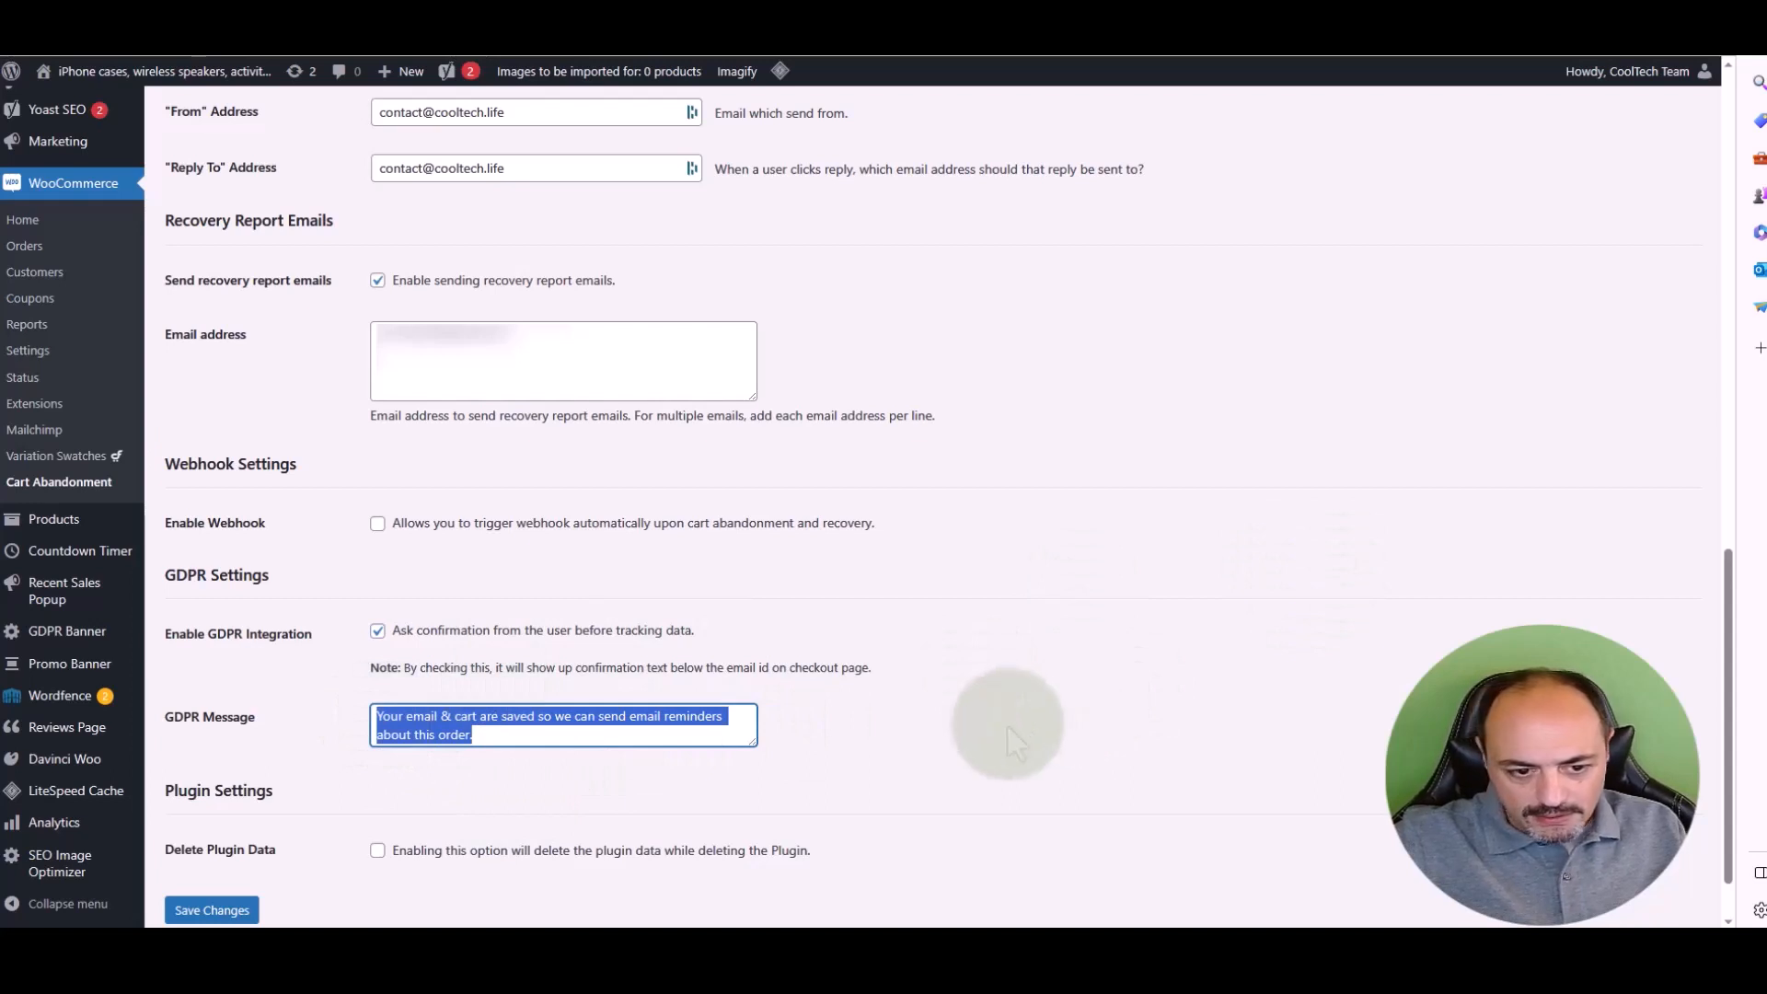
click(1005, 725)
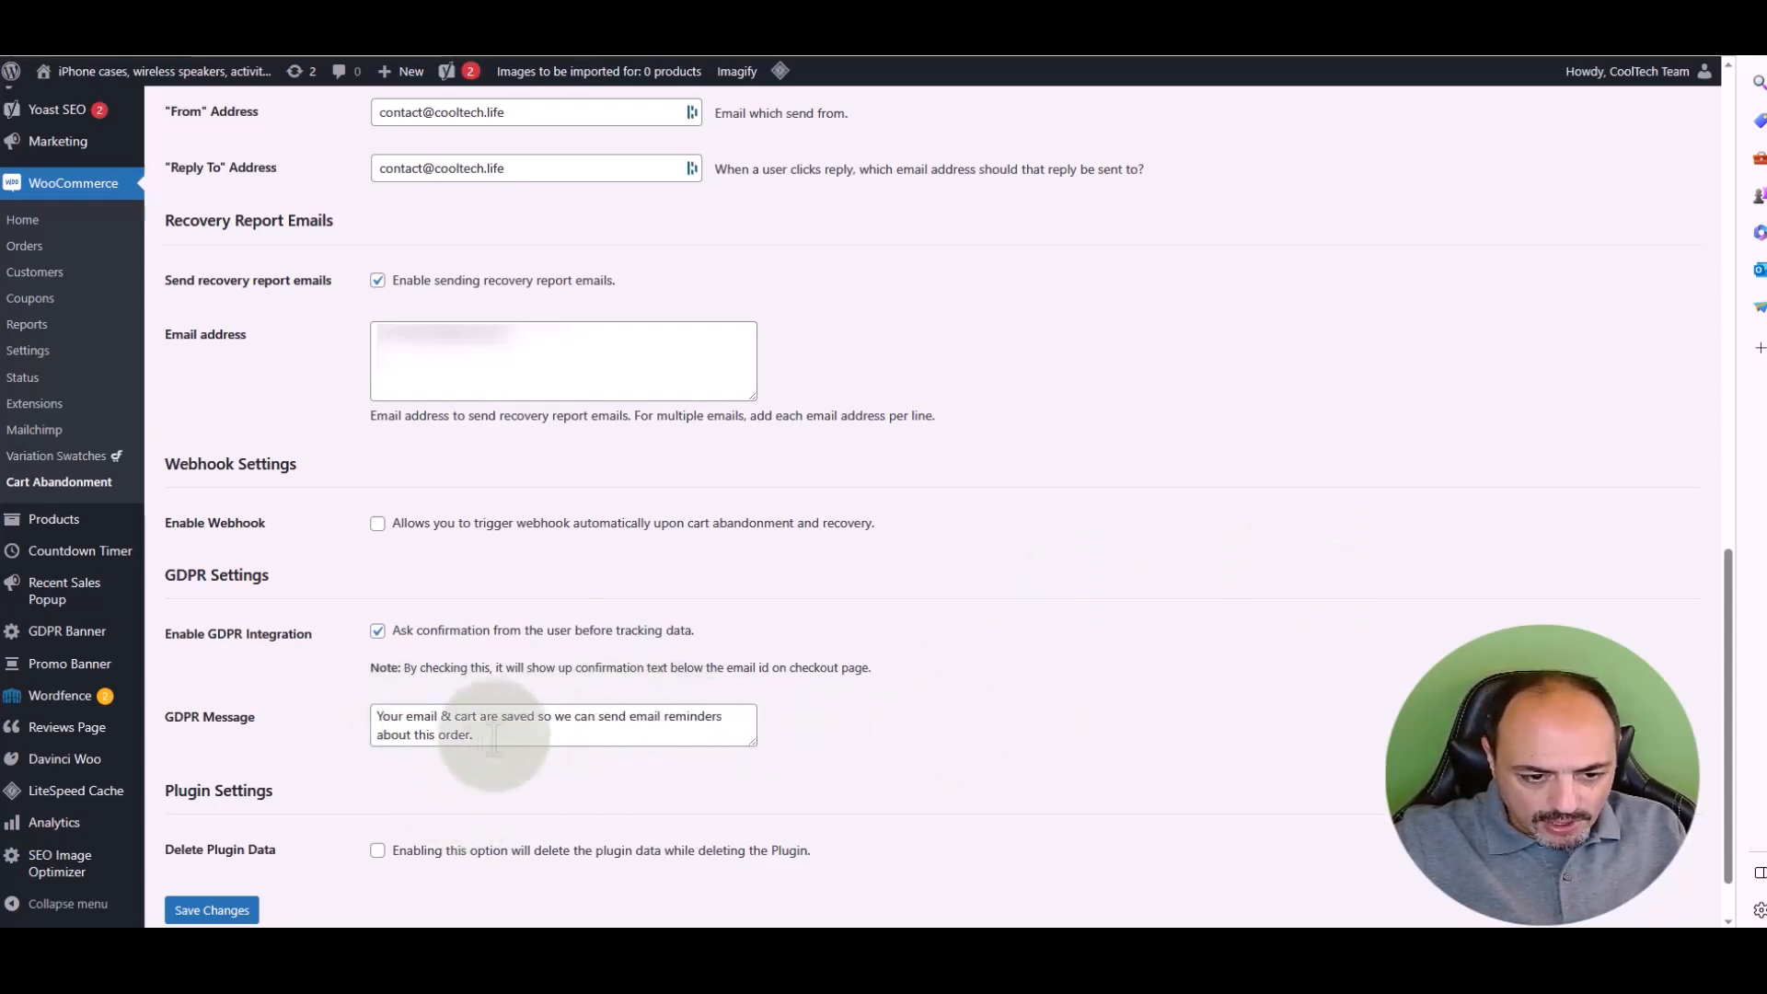
drag(473, 737, 378, 717)
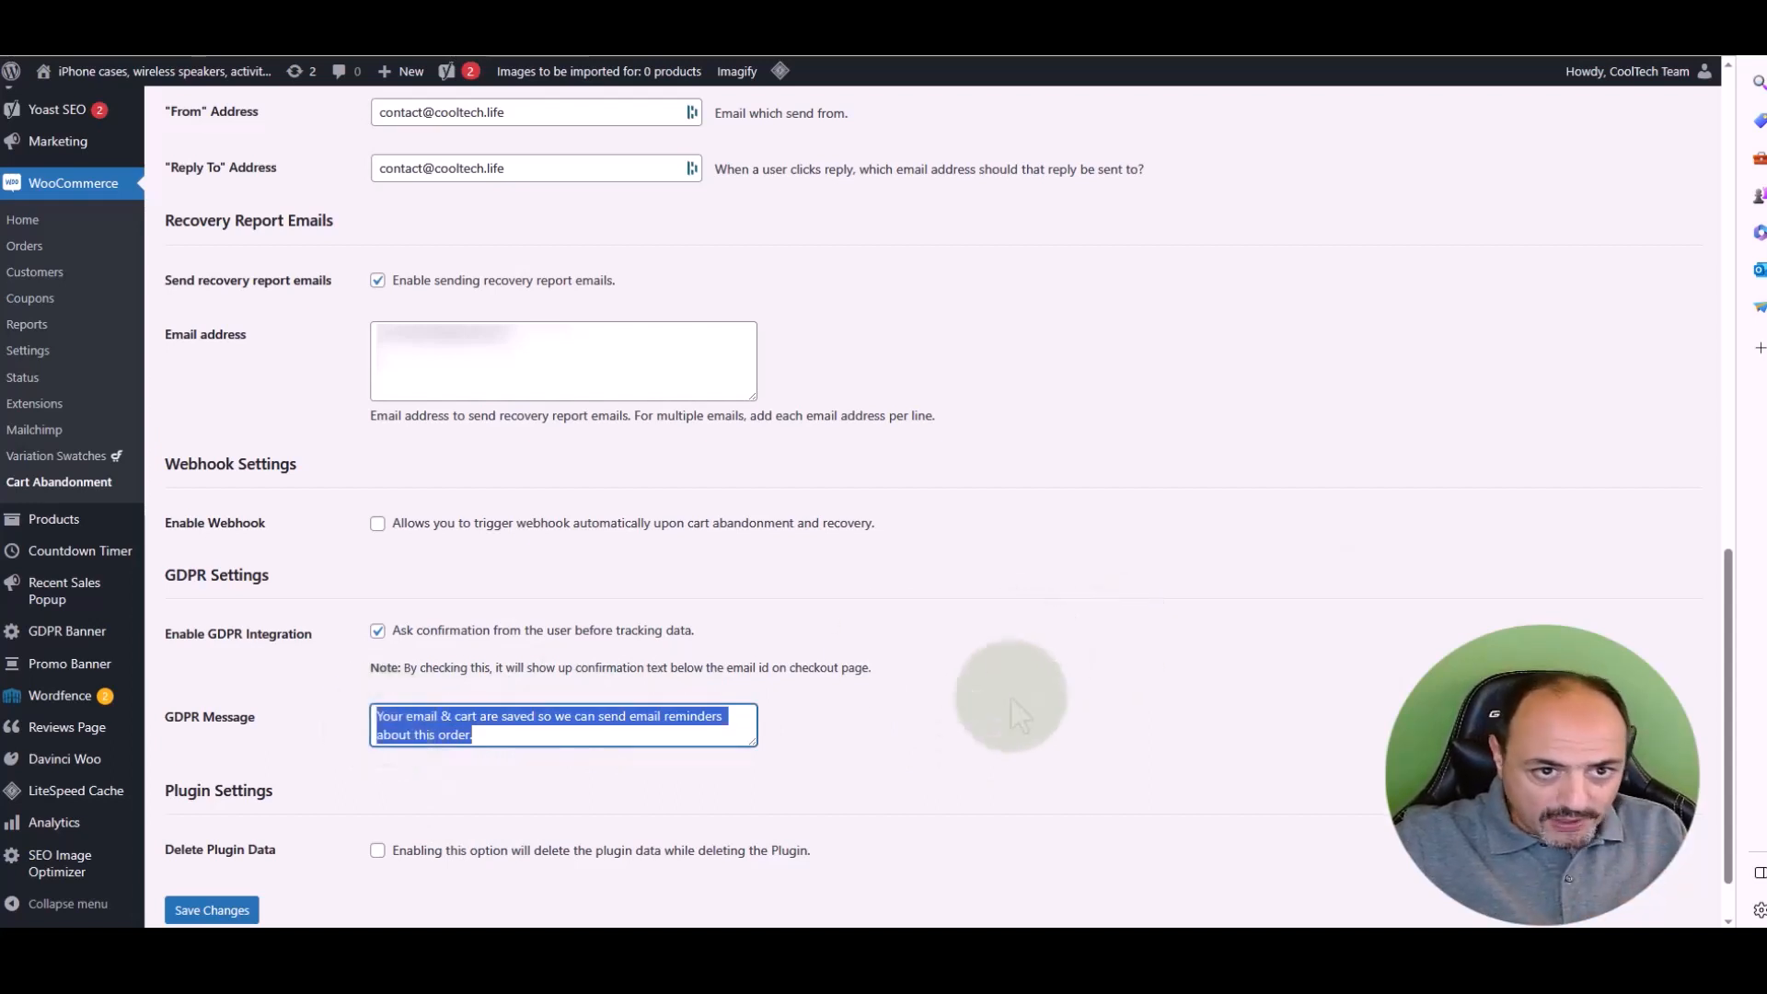
click(478, 788)
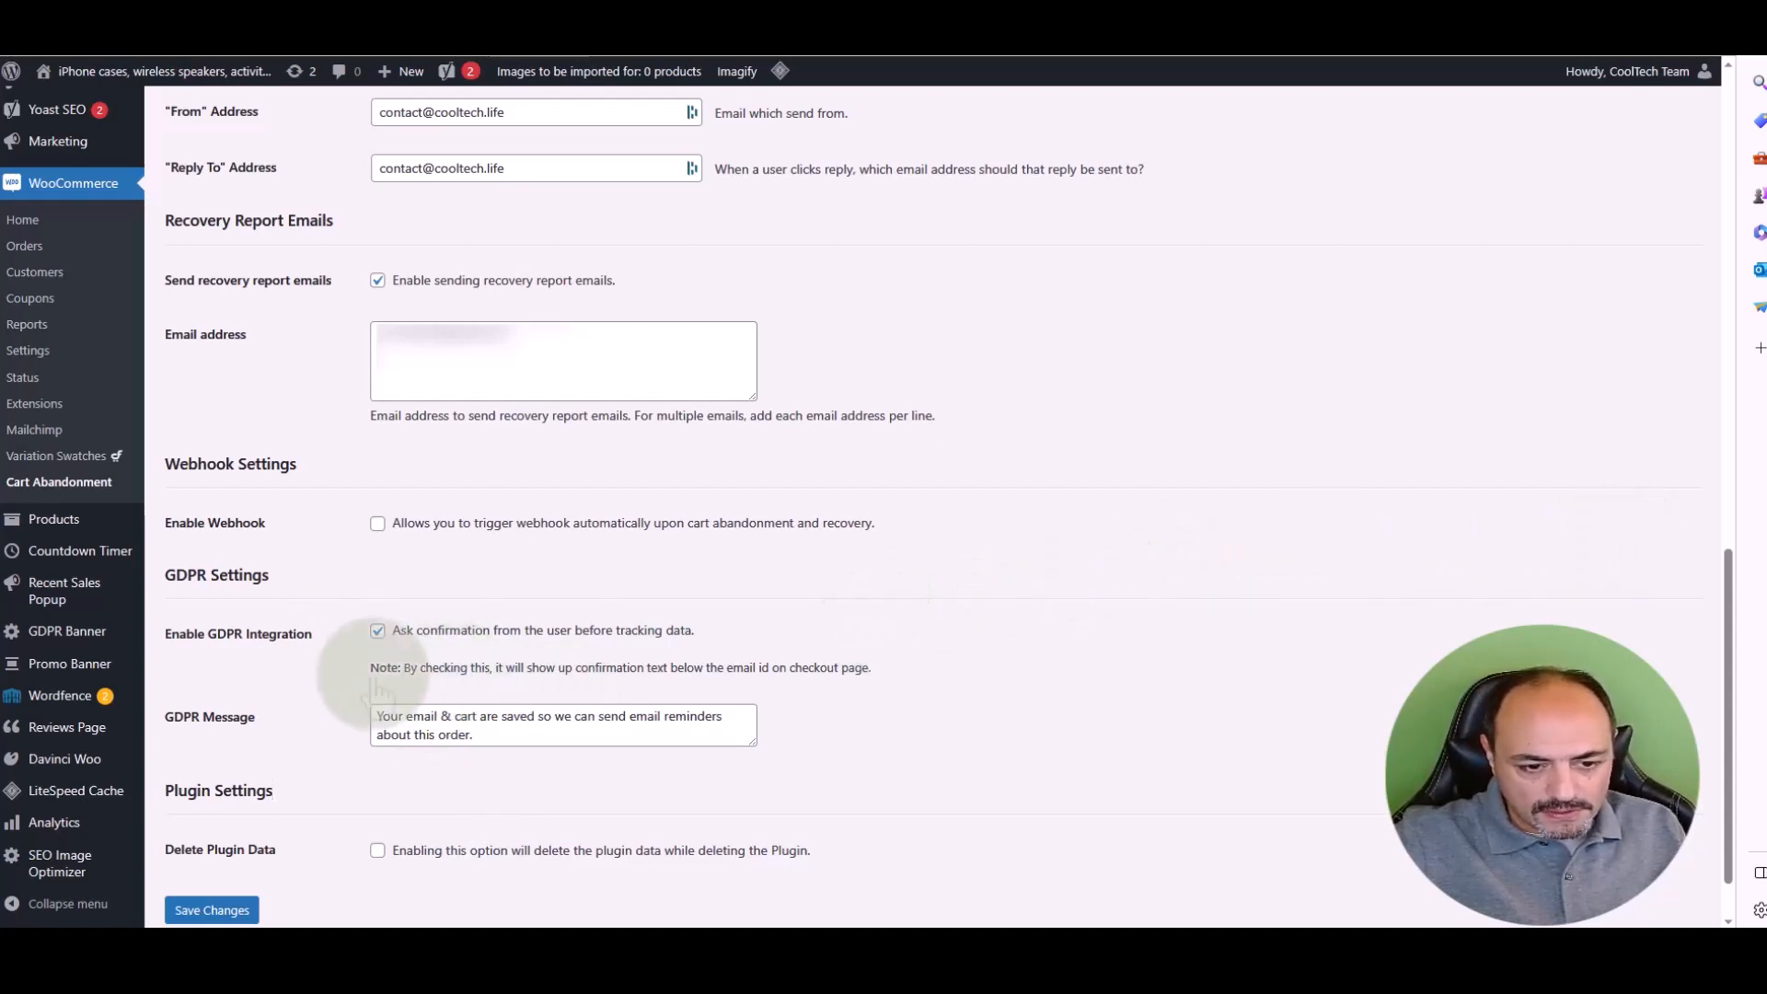
- Disable GDPR integration, leave the deletion of plugin data switched off, and save the cart abandonment settings
click(379, 631)
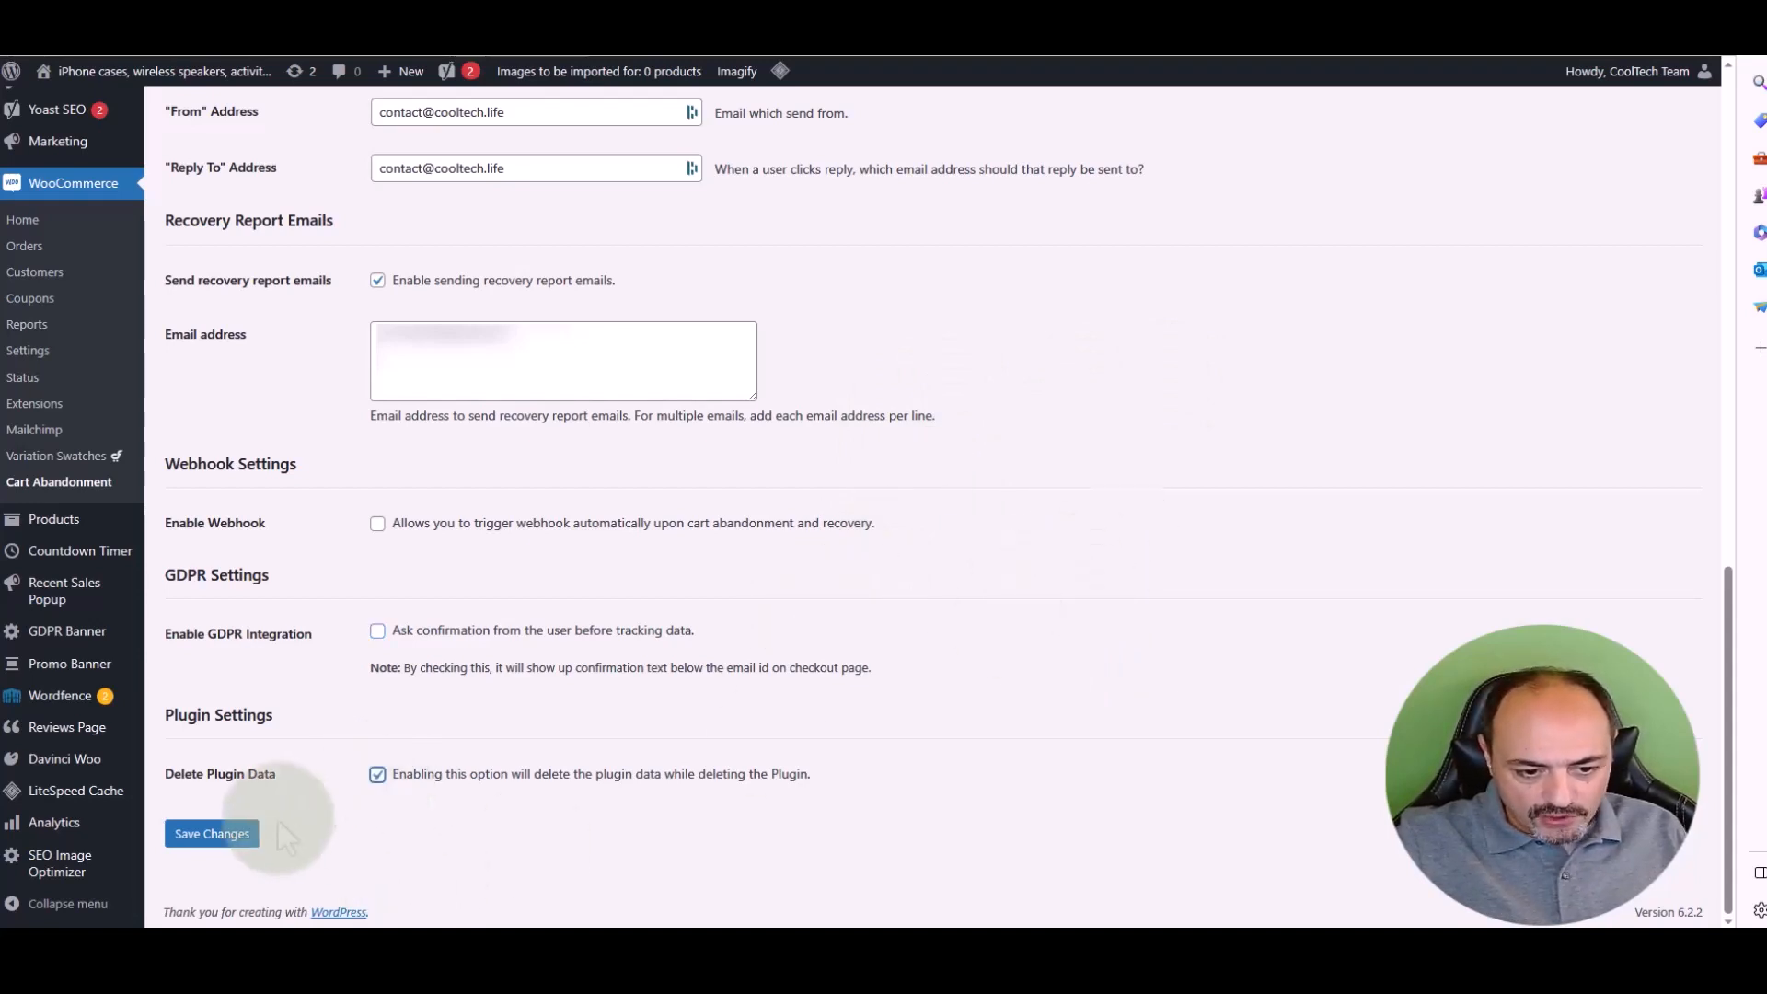
click(377, 778)
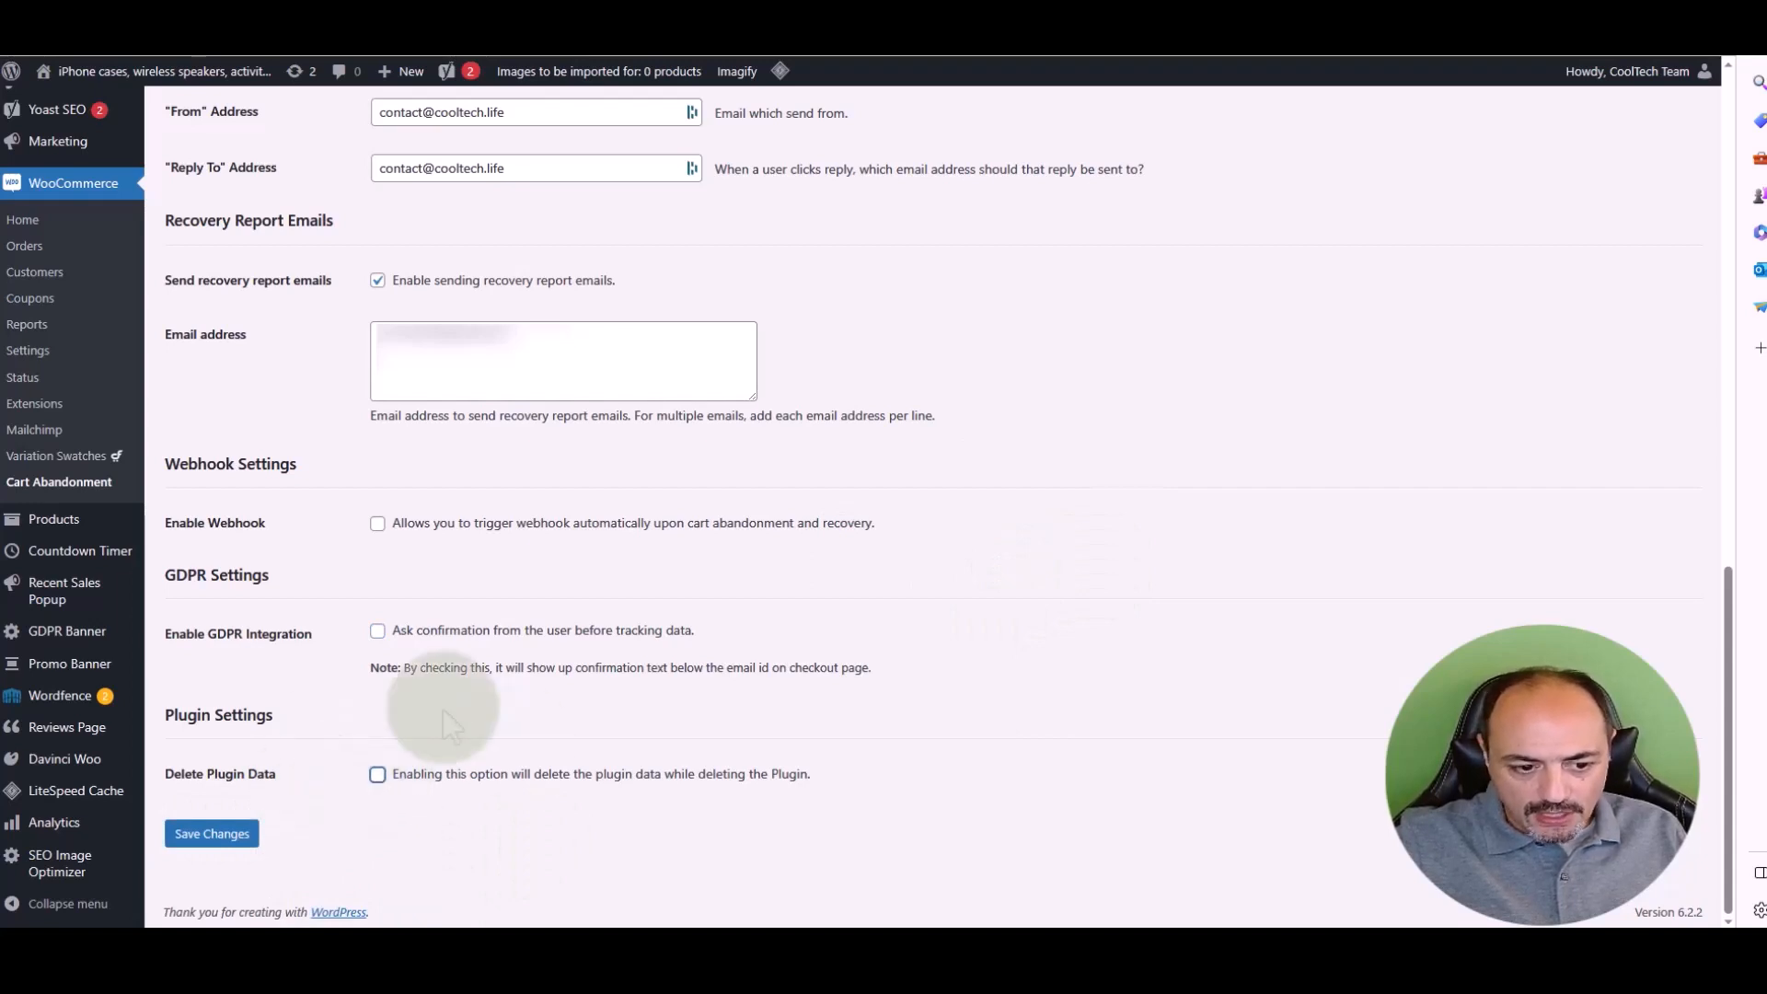
click(221, 835)
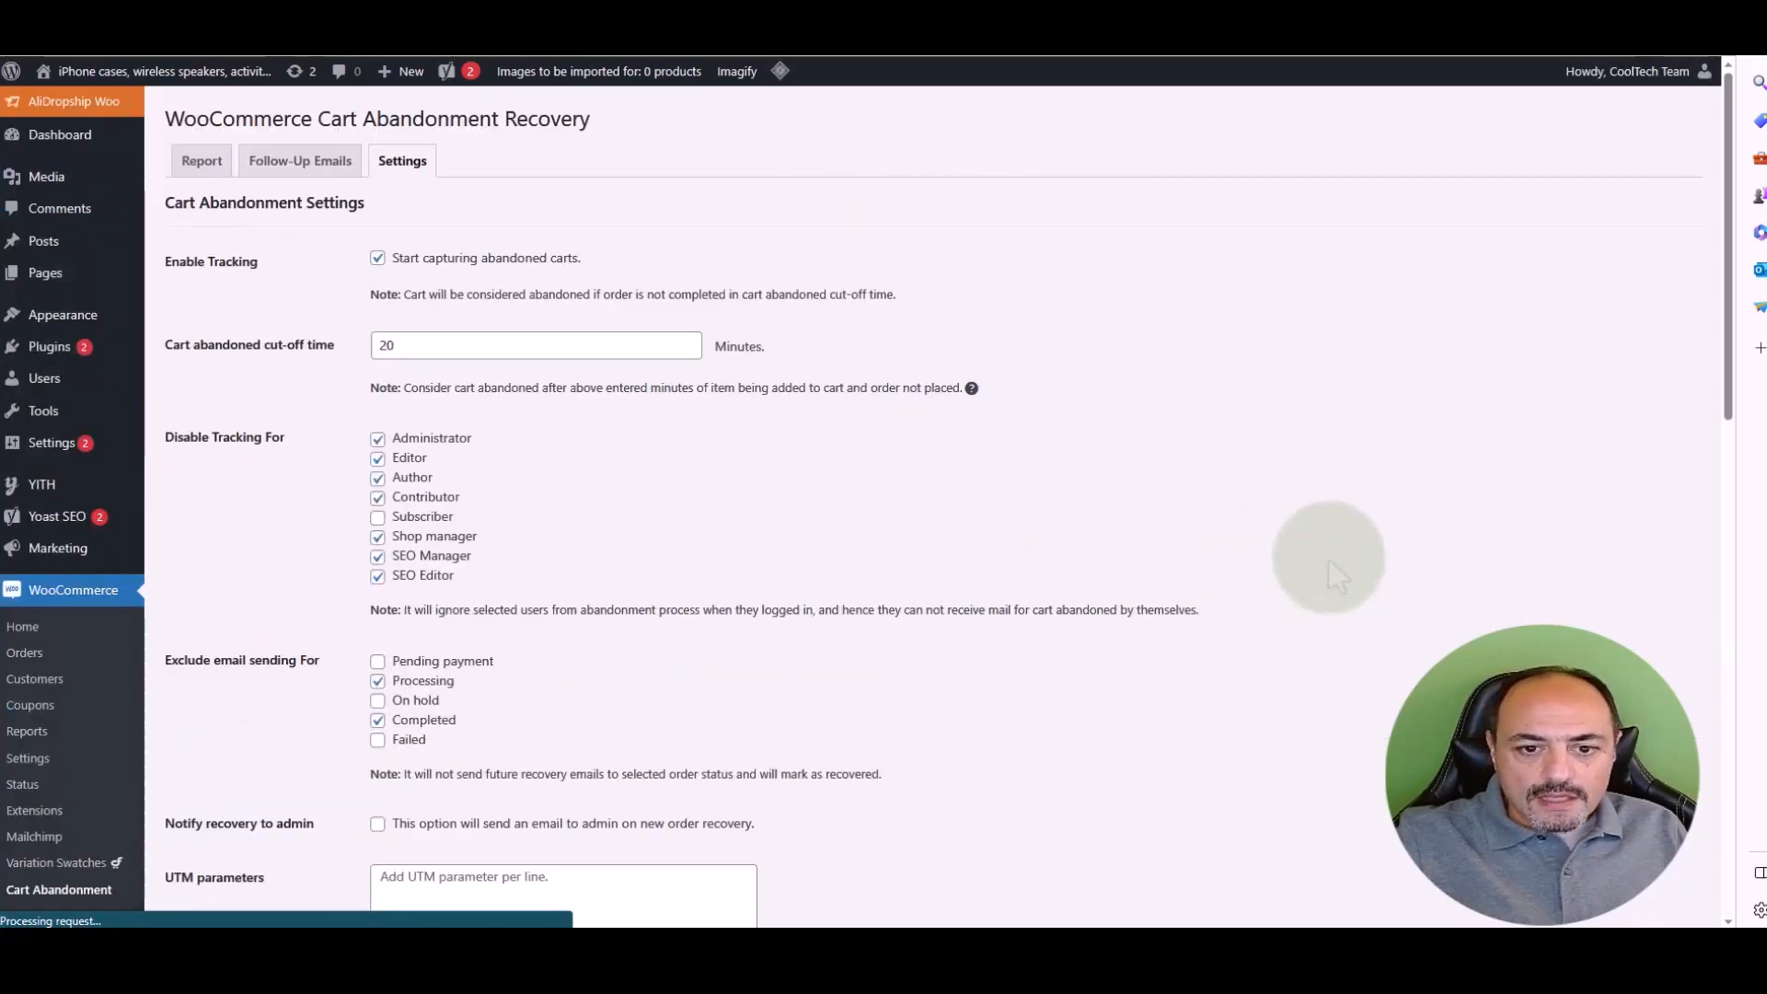
scroll(1204, 400, down, 13)
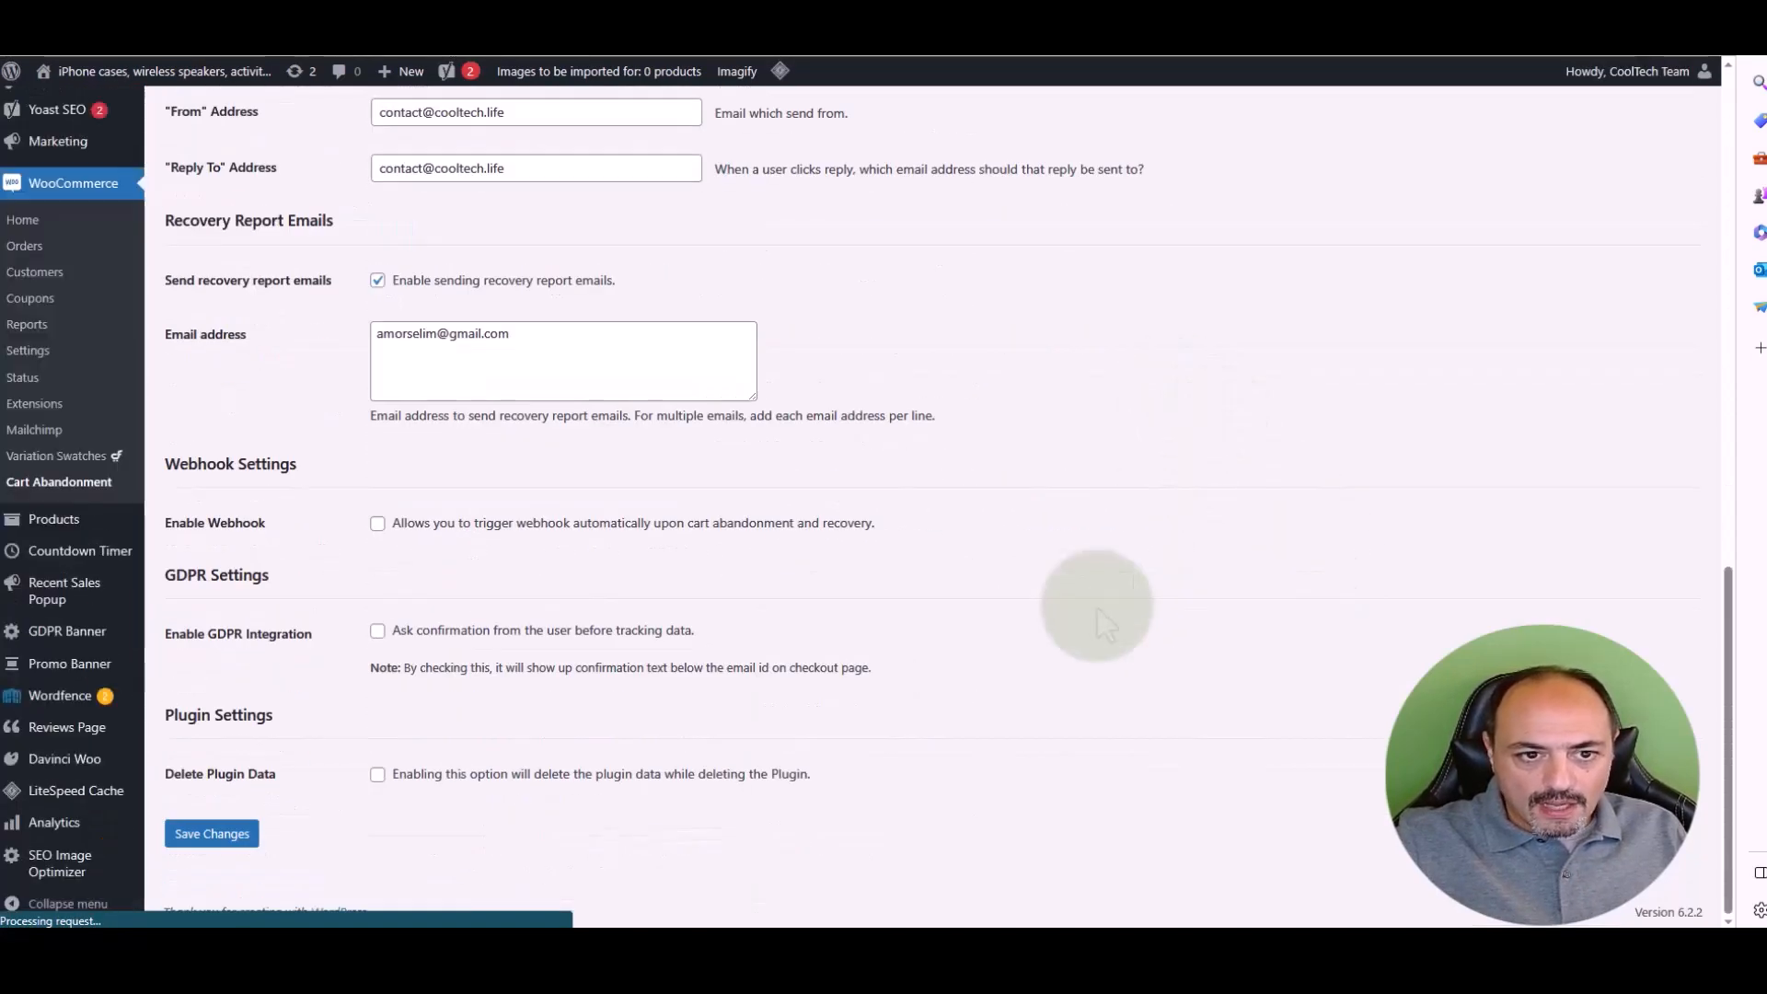
scroll(1097, 608, up, 13)
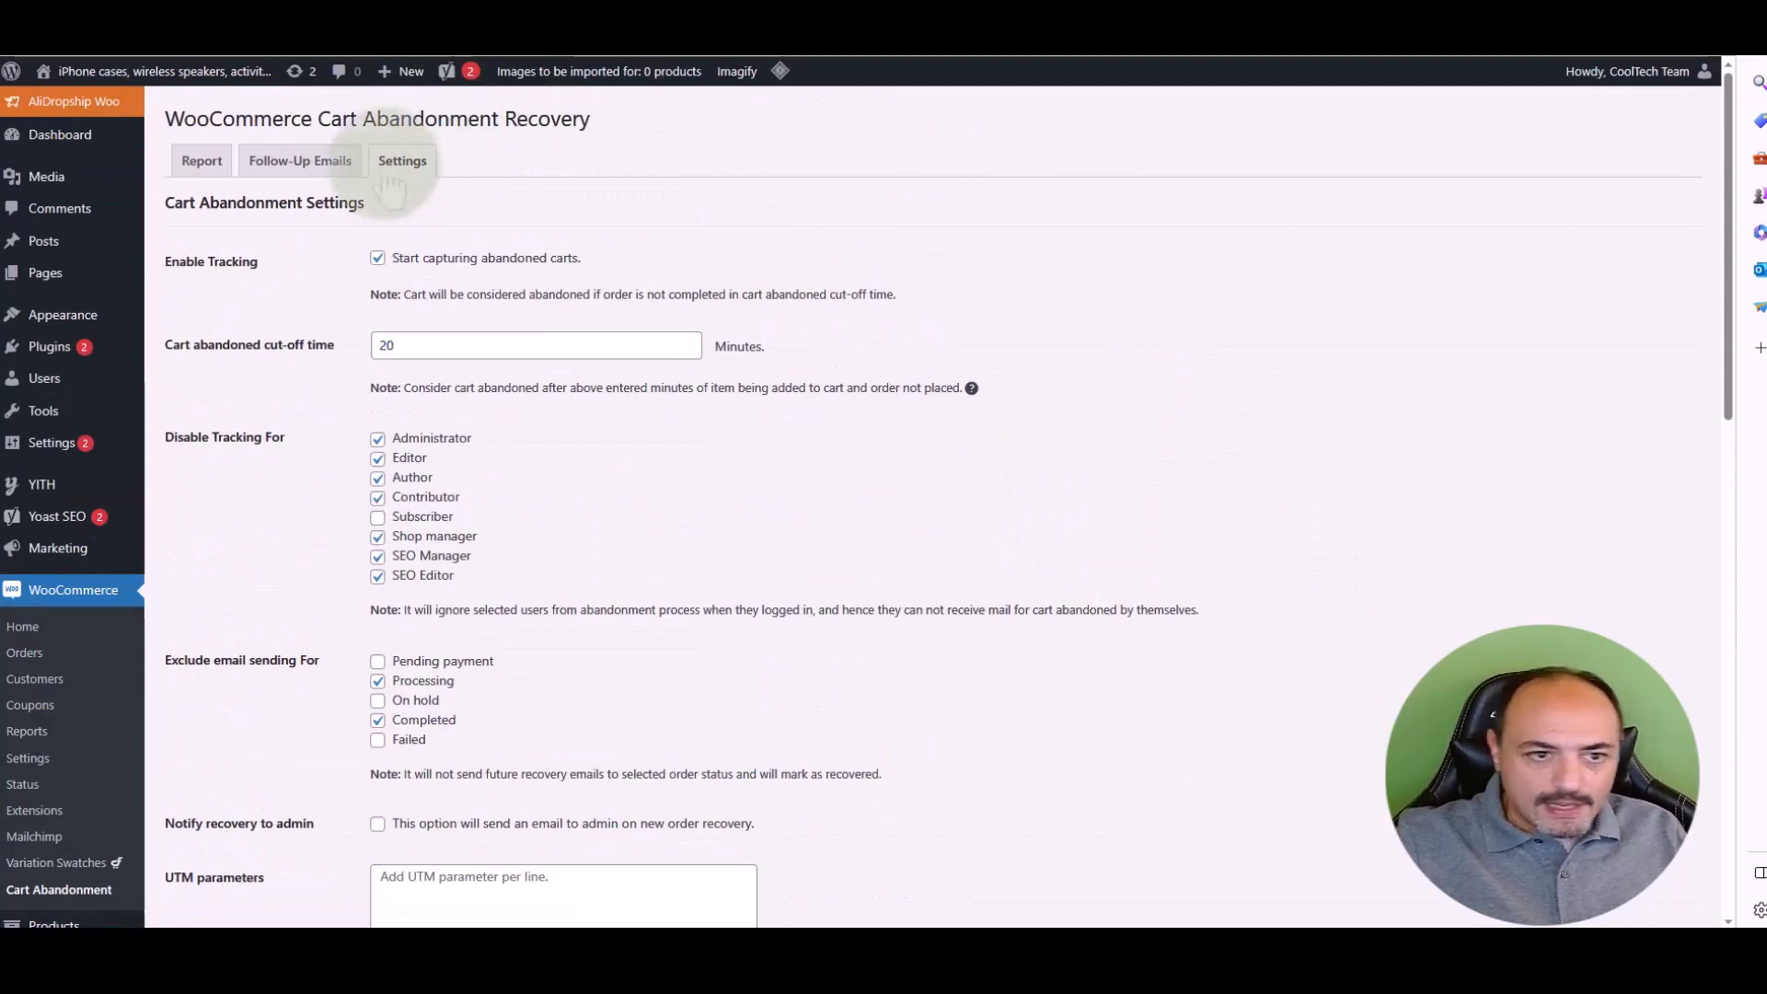
- Open the follow-up email templates and switch the sample templates off and back on
click(263, 162)
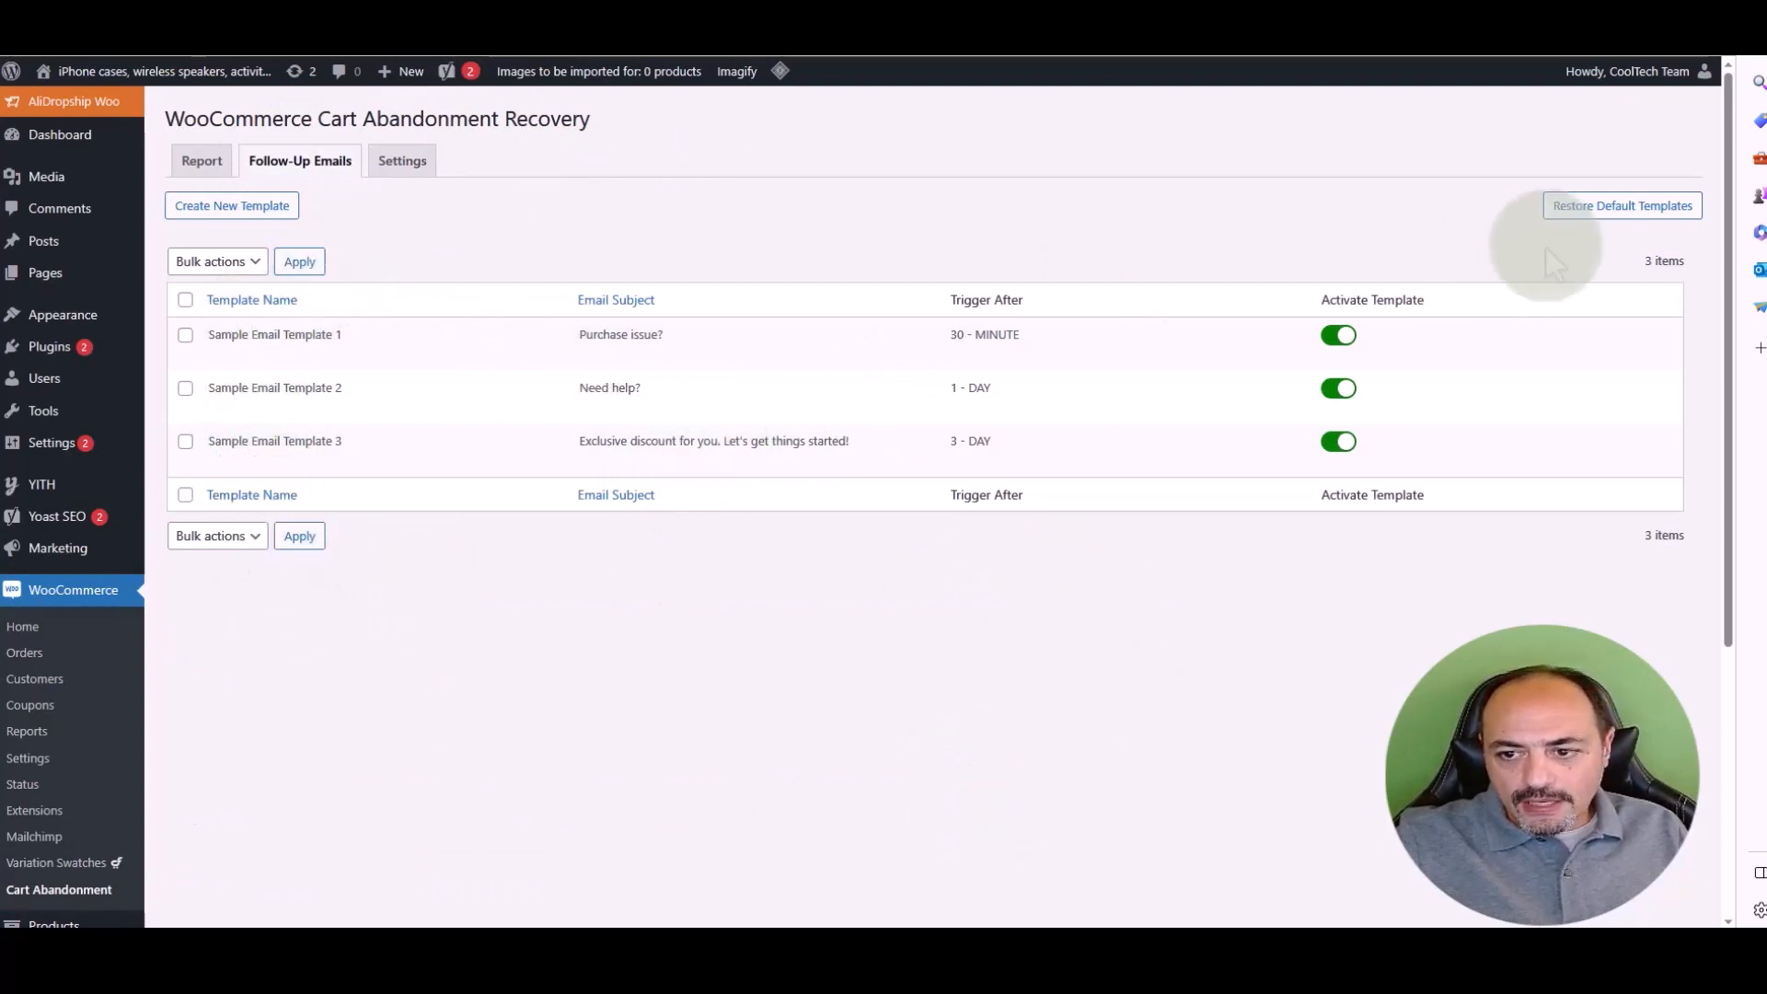
click(1346, 338)
click(1346, 337)
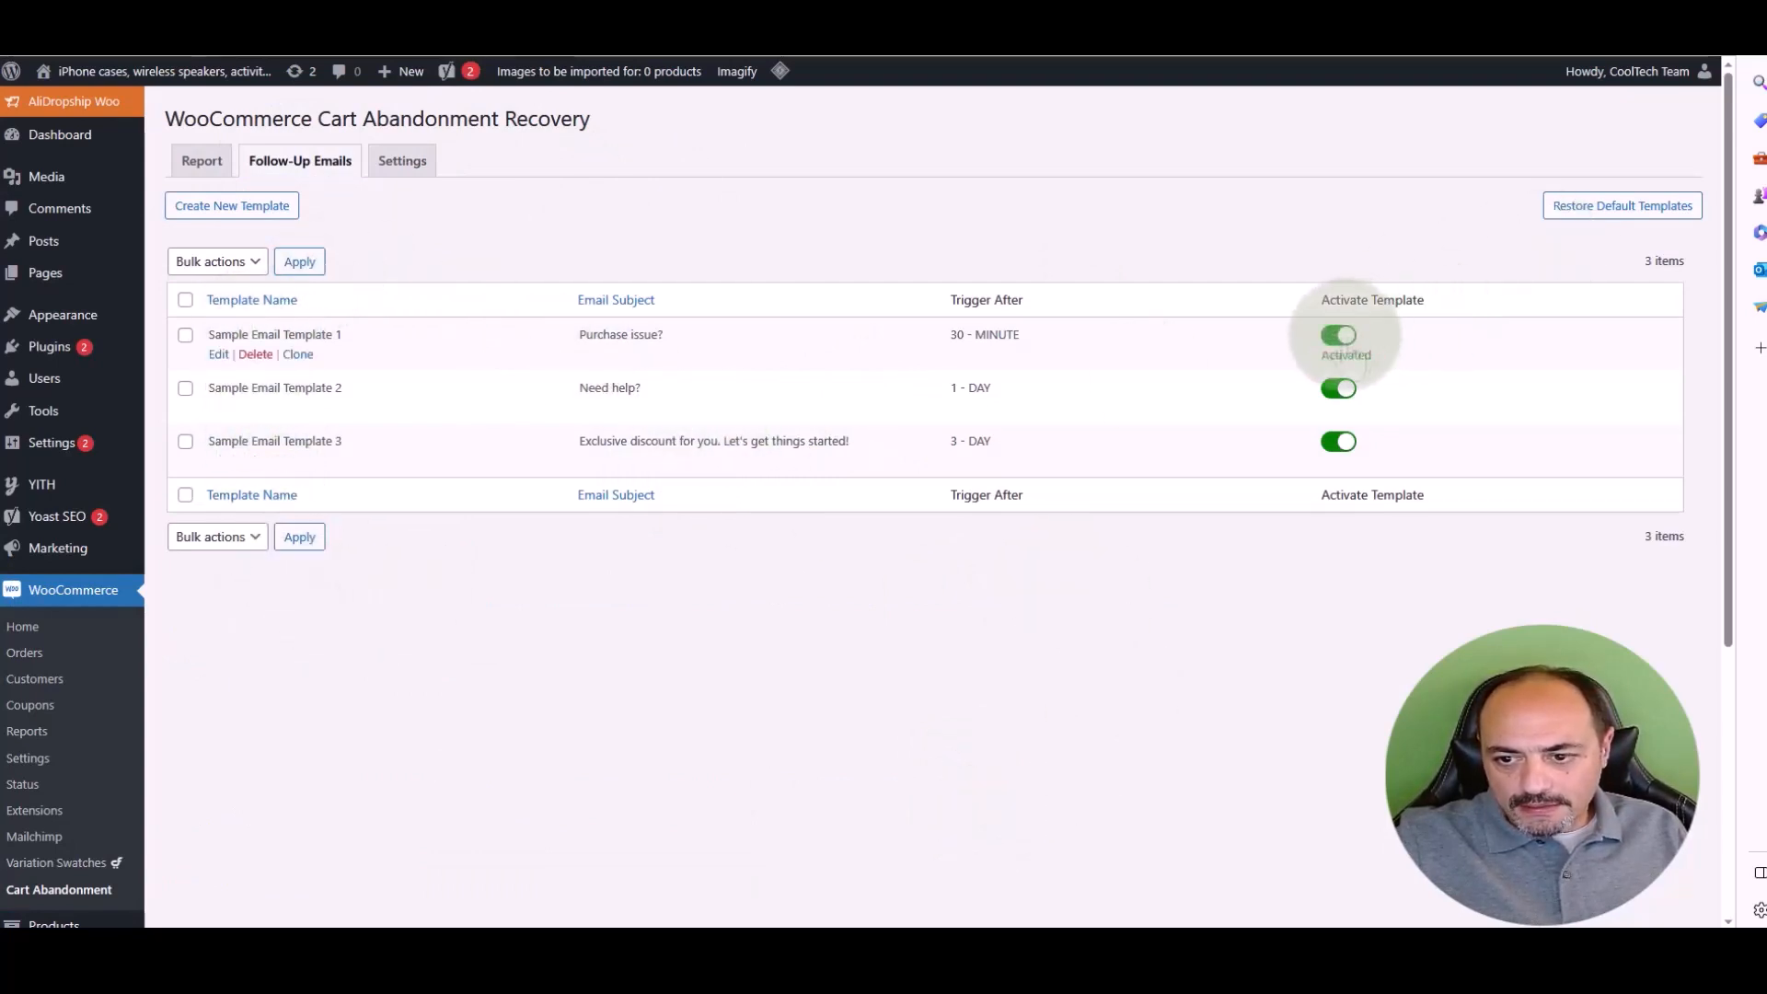
click(1341, 389)
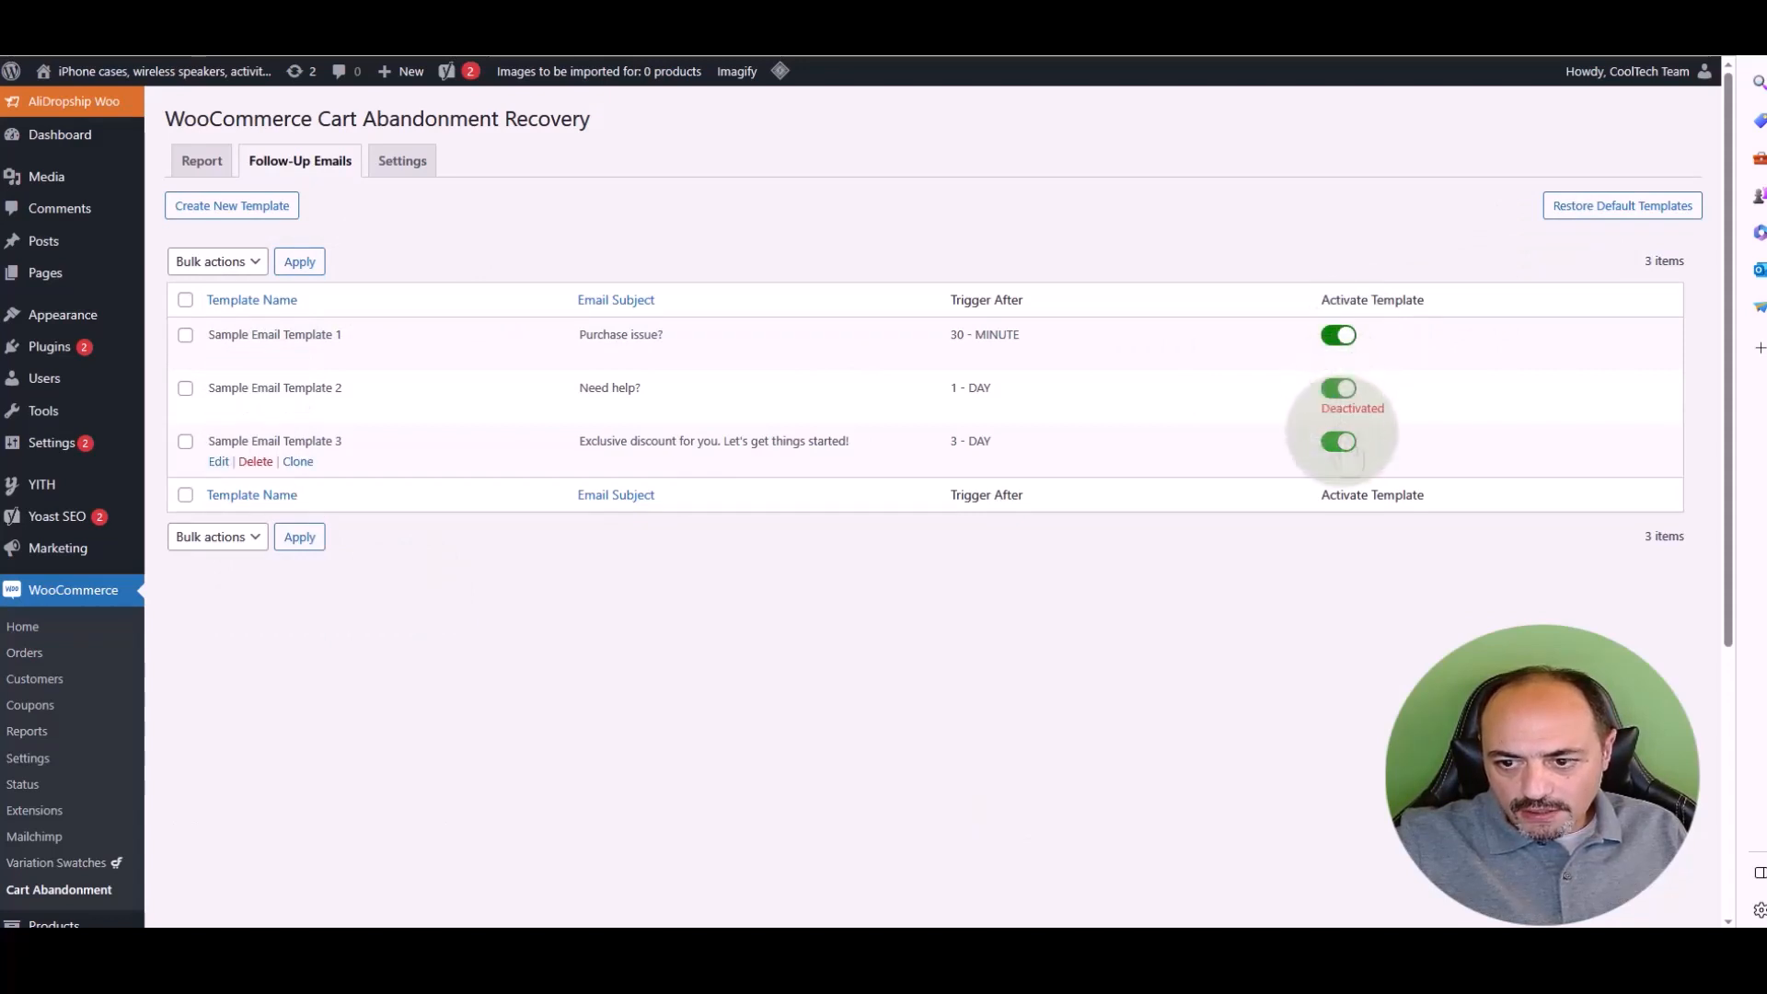
click(1340, 442)
click(1339, 442)
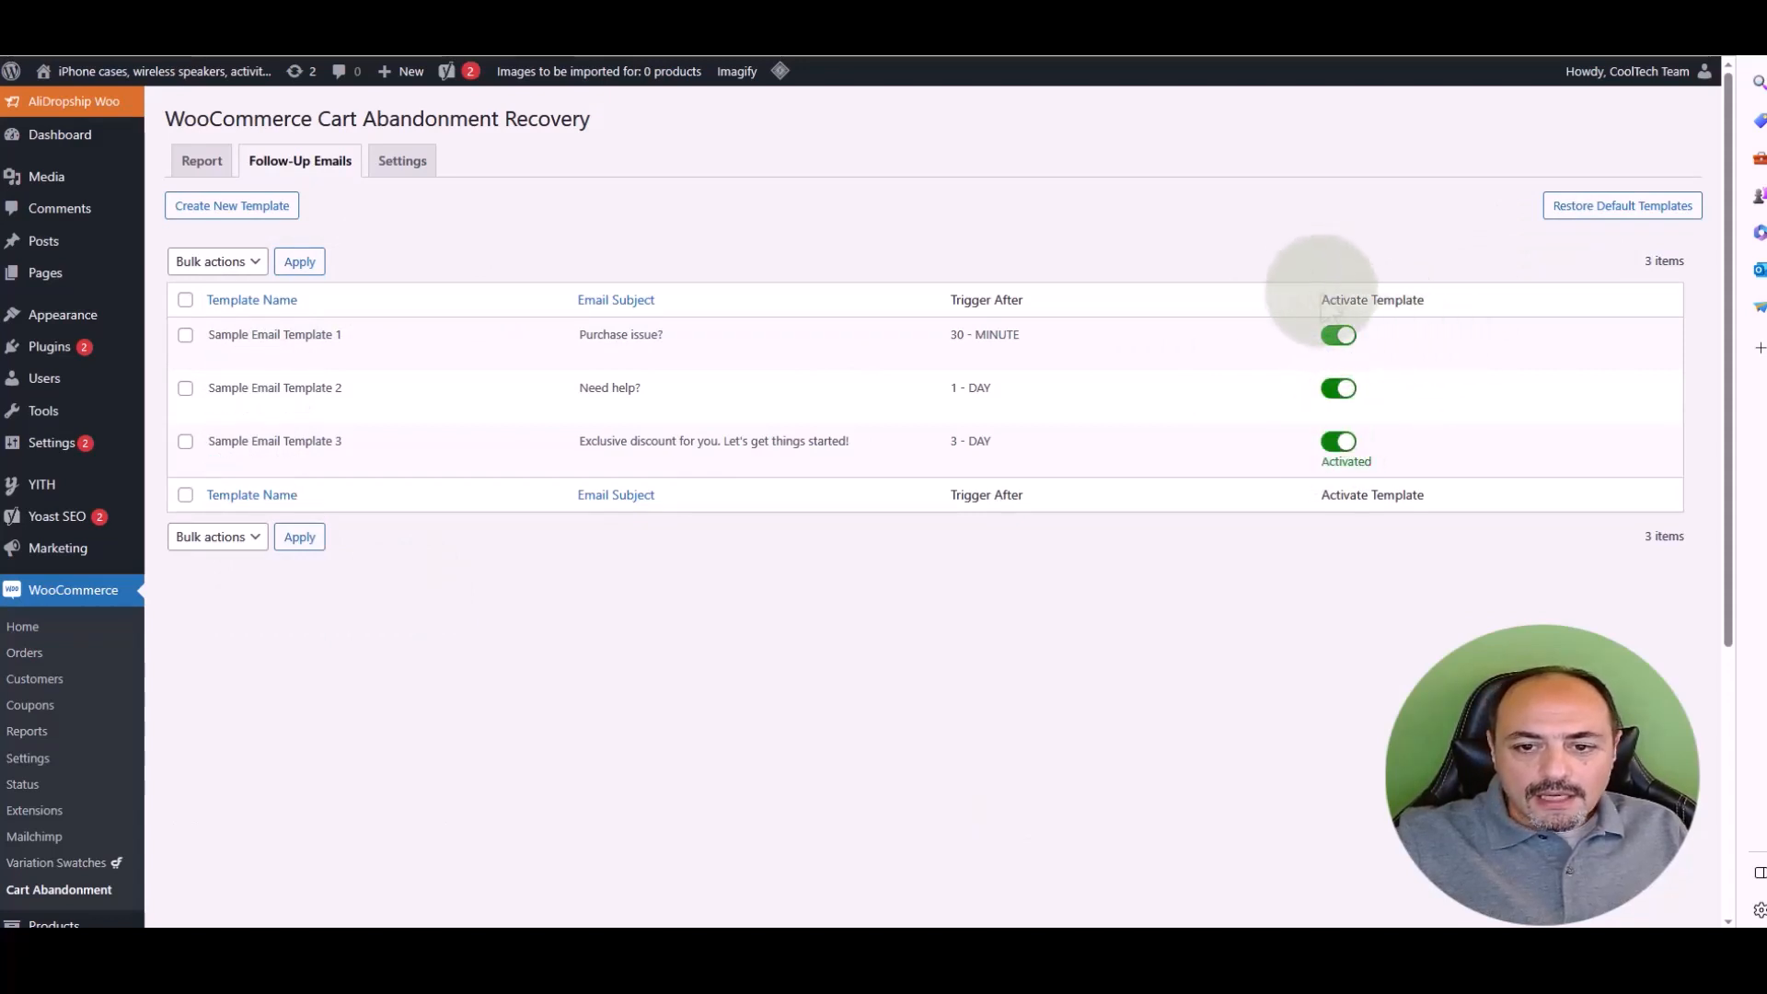
- Compare the trigger time of Sample Email Template 1 with the cart abandoned cut-off time in the plugin settings
drag(949, 335, 1019, 335)
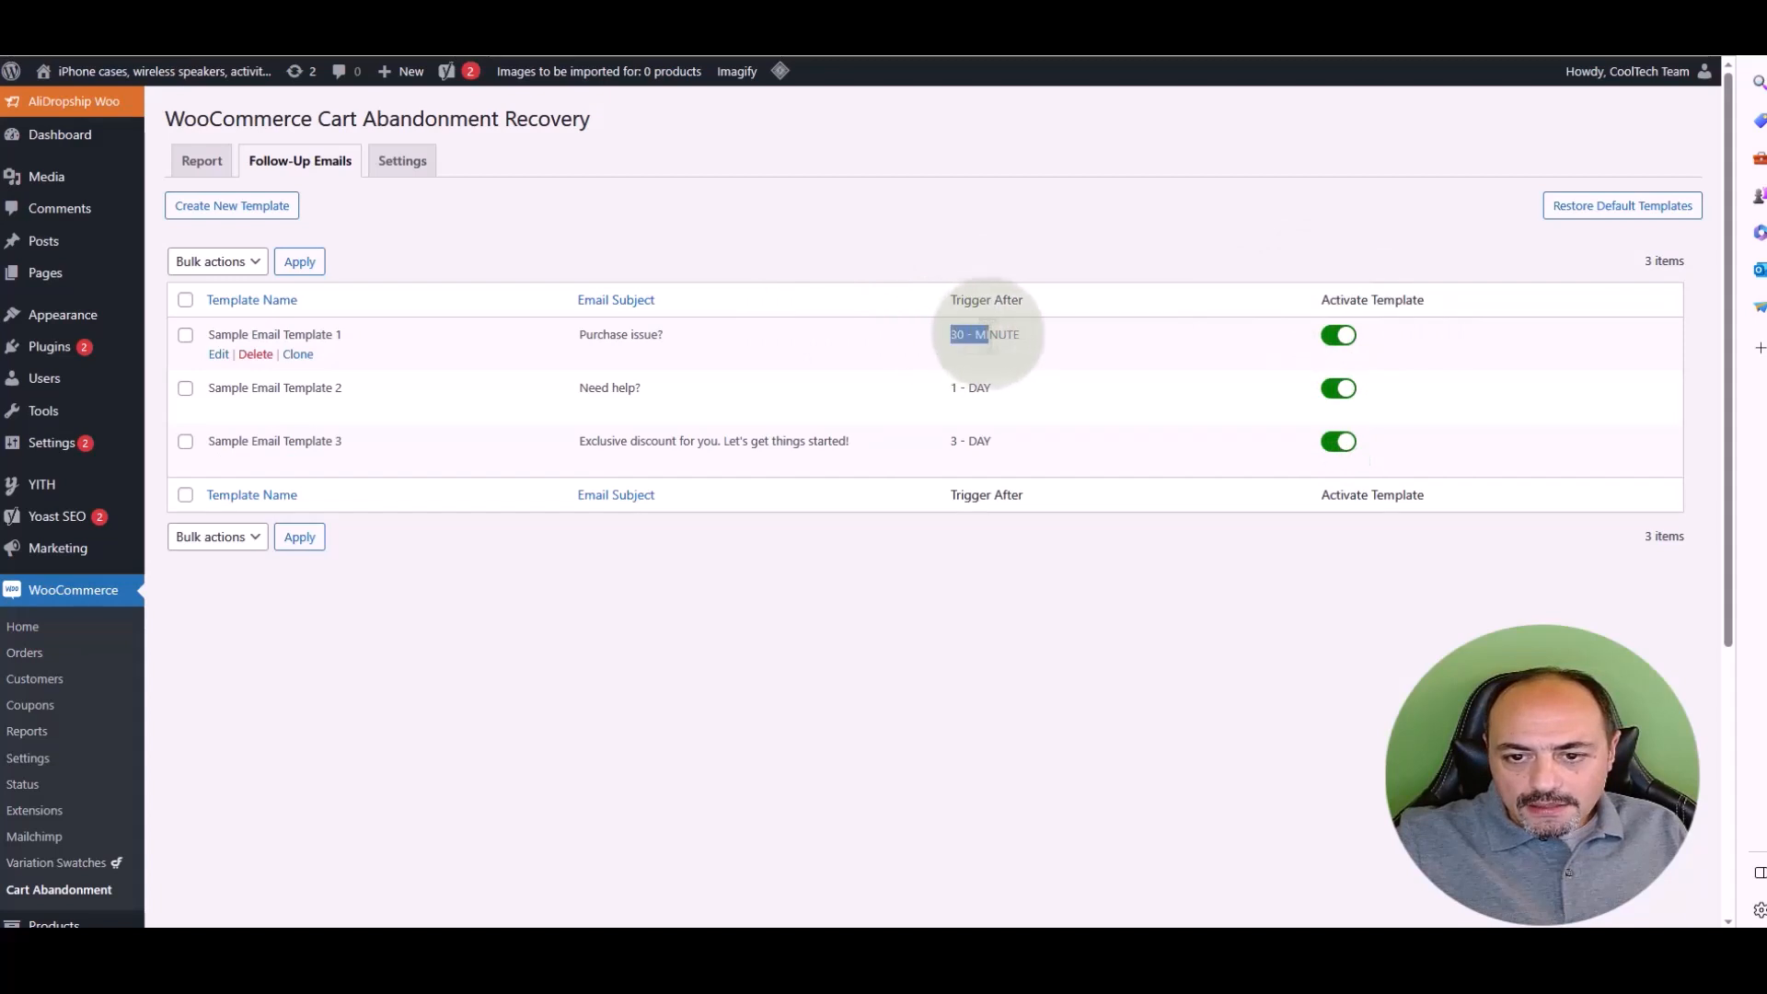
click(1024, 236)
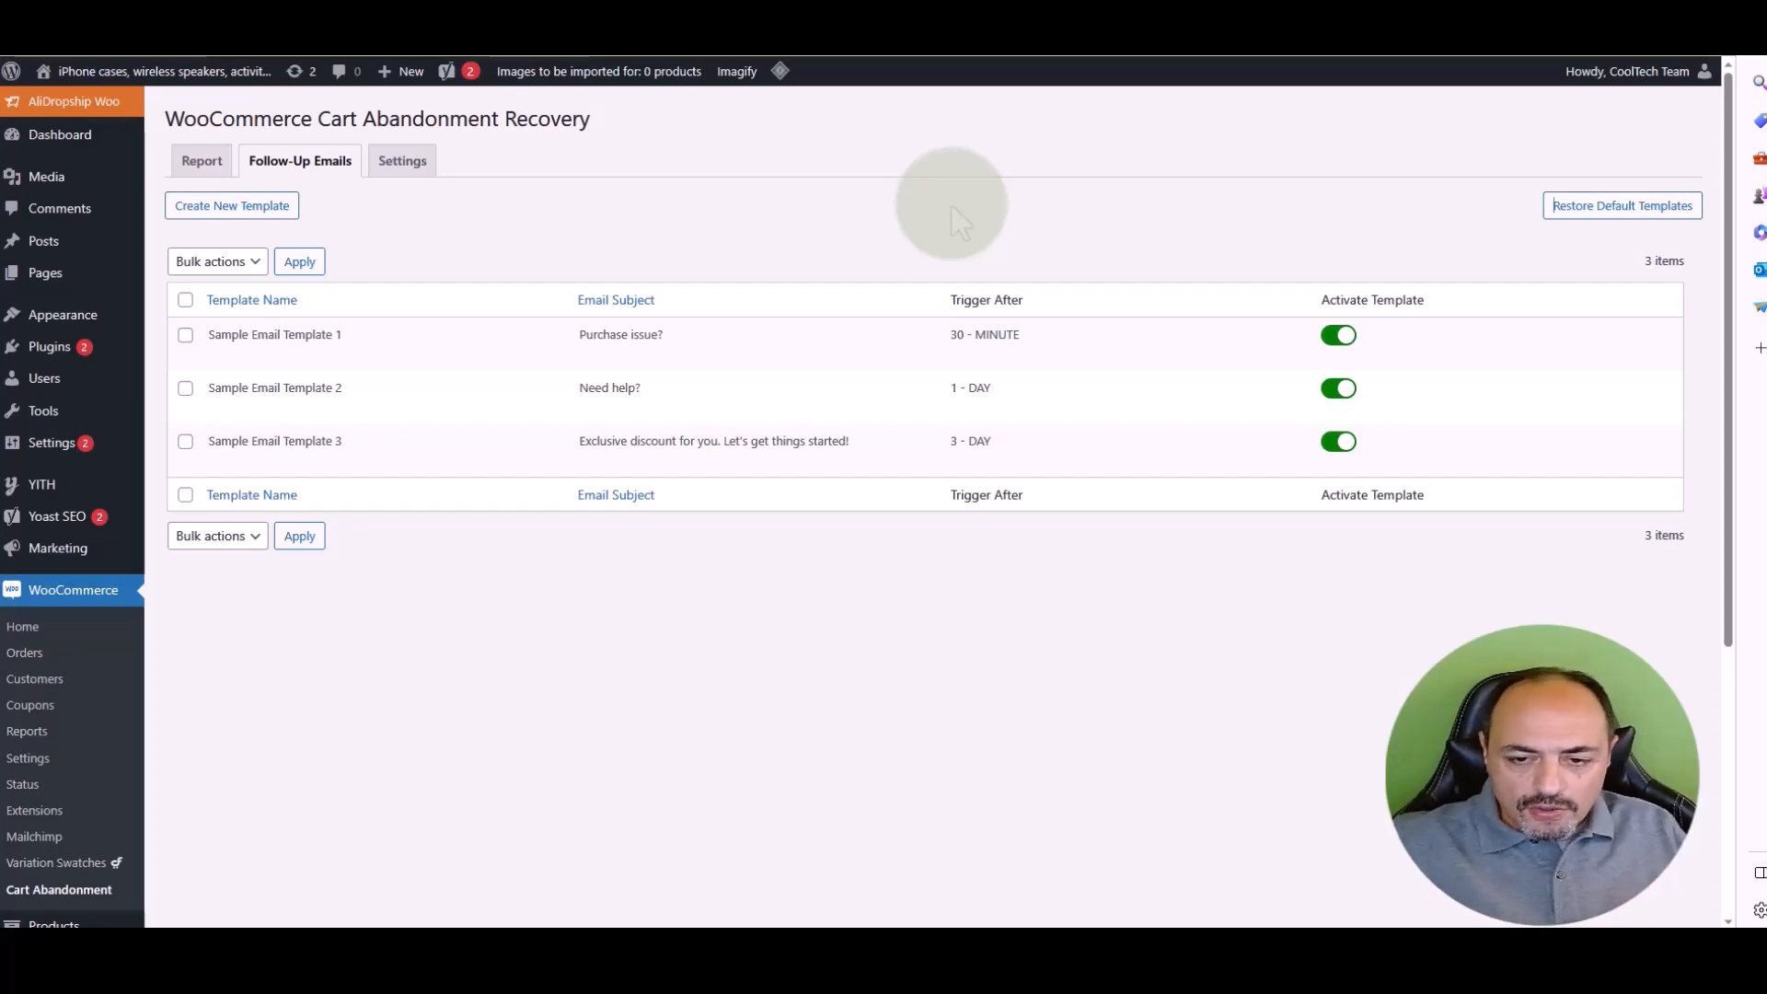
mouse_move(915, 336)
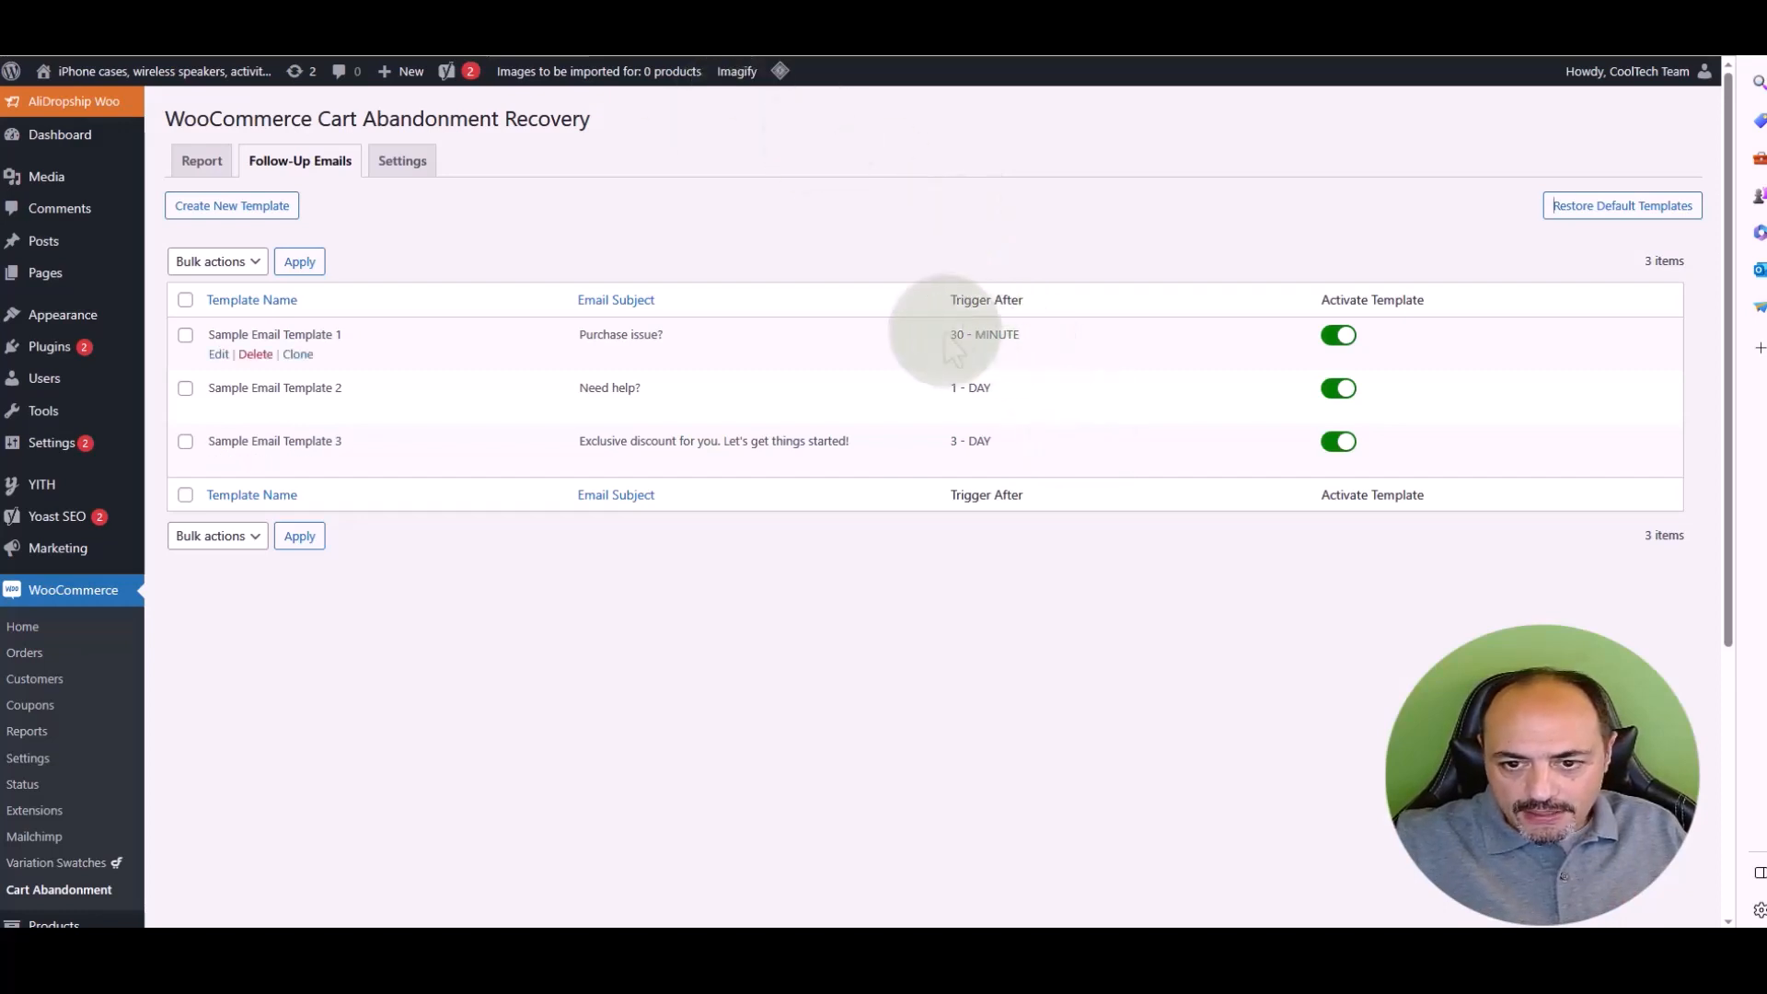
drag(949, 338, 1026, 339)
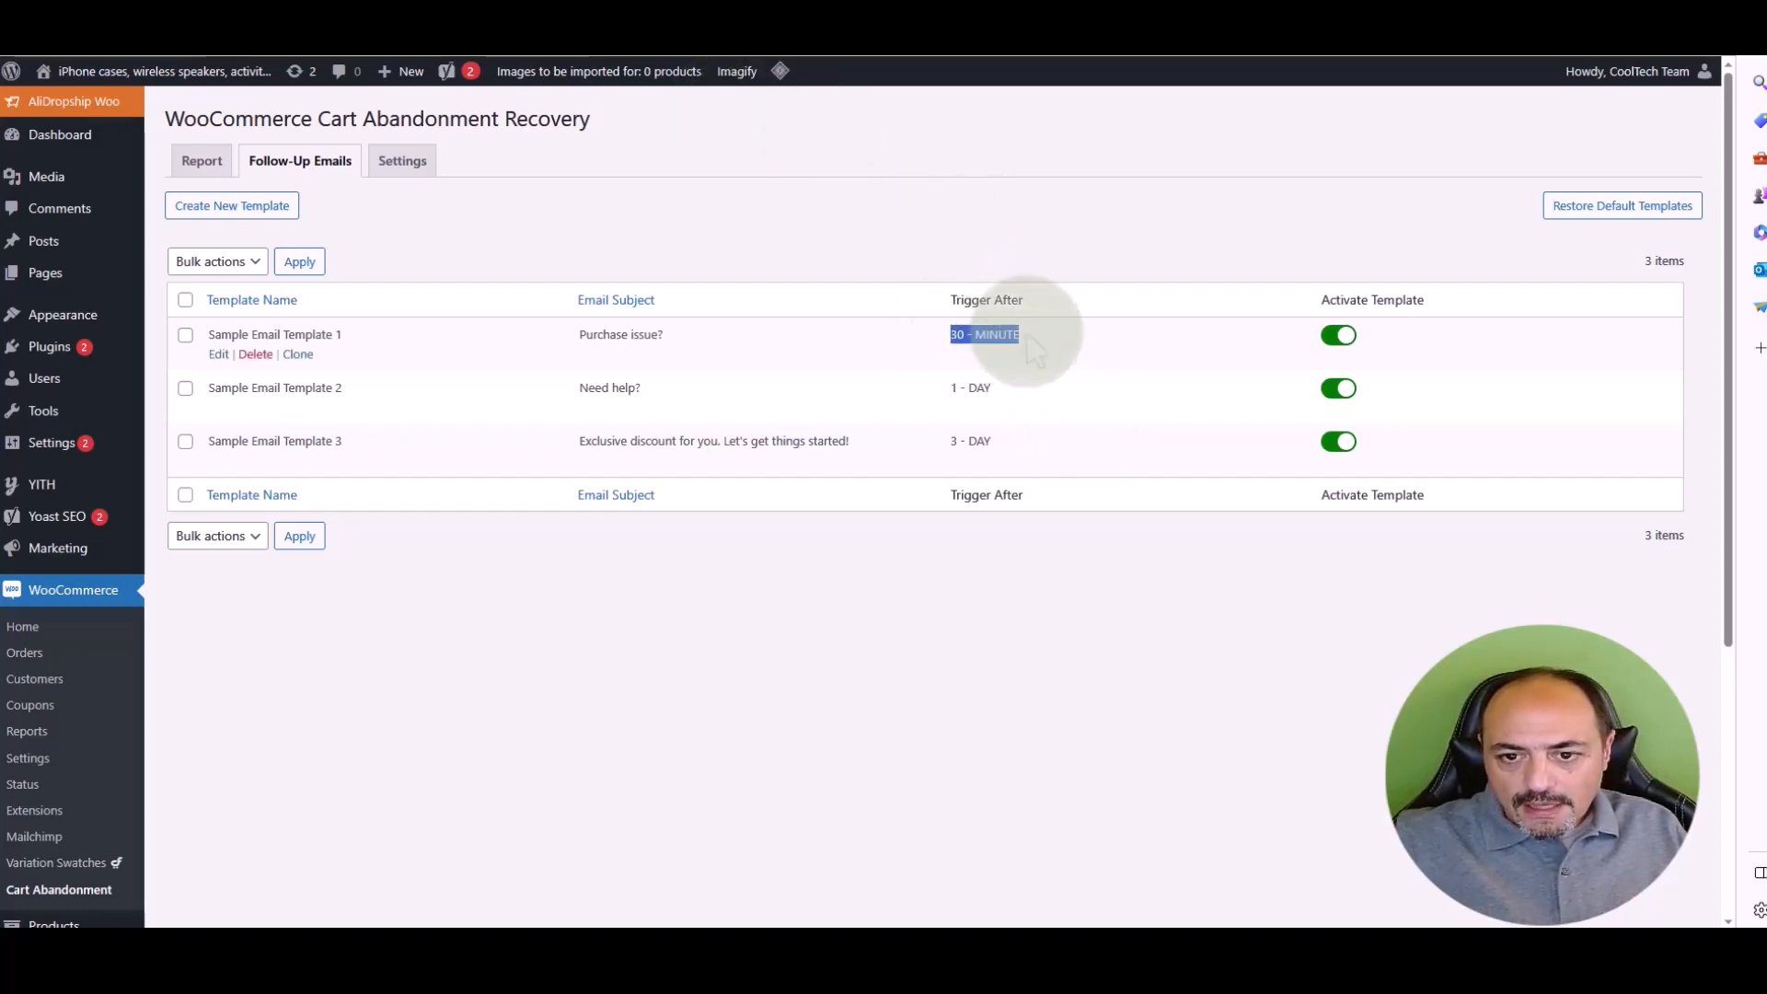
click(968, 211)
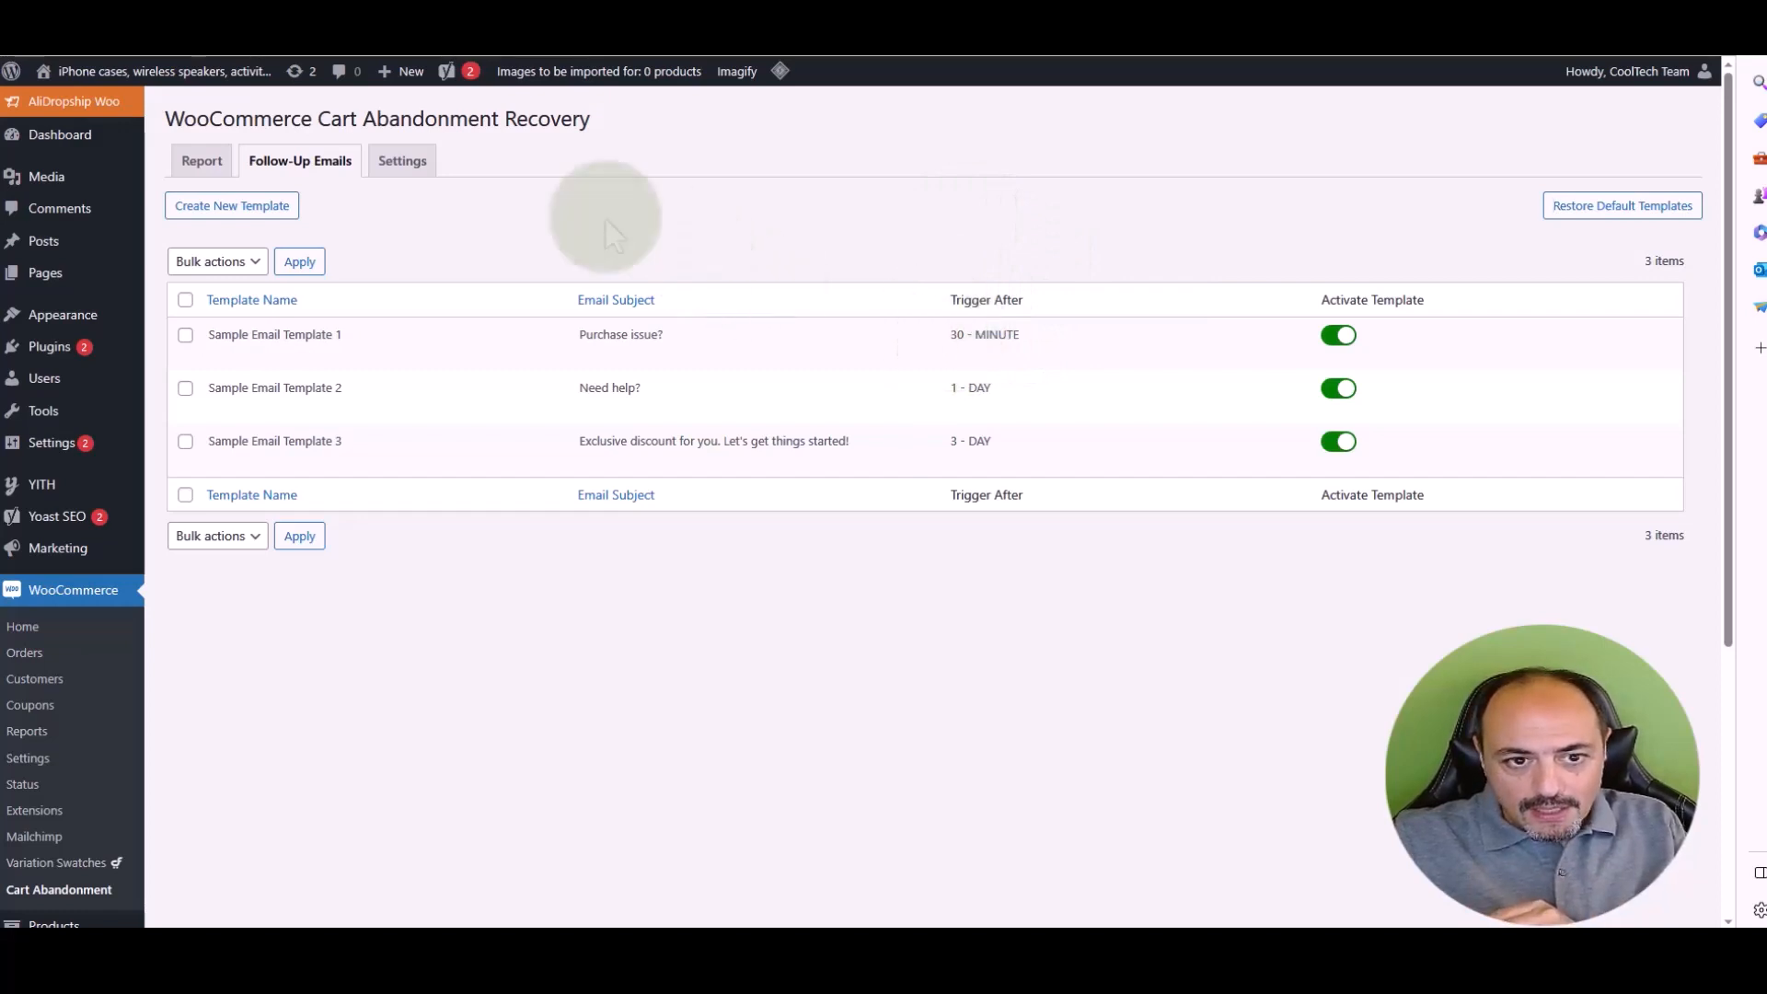
click(401, 173)
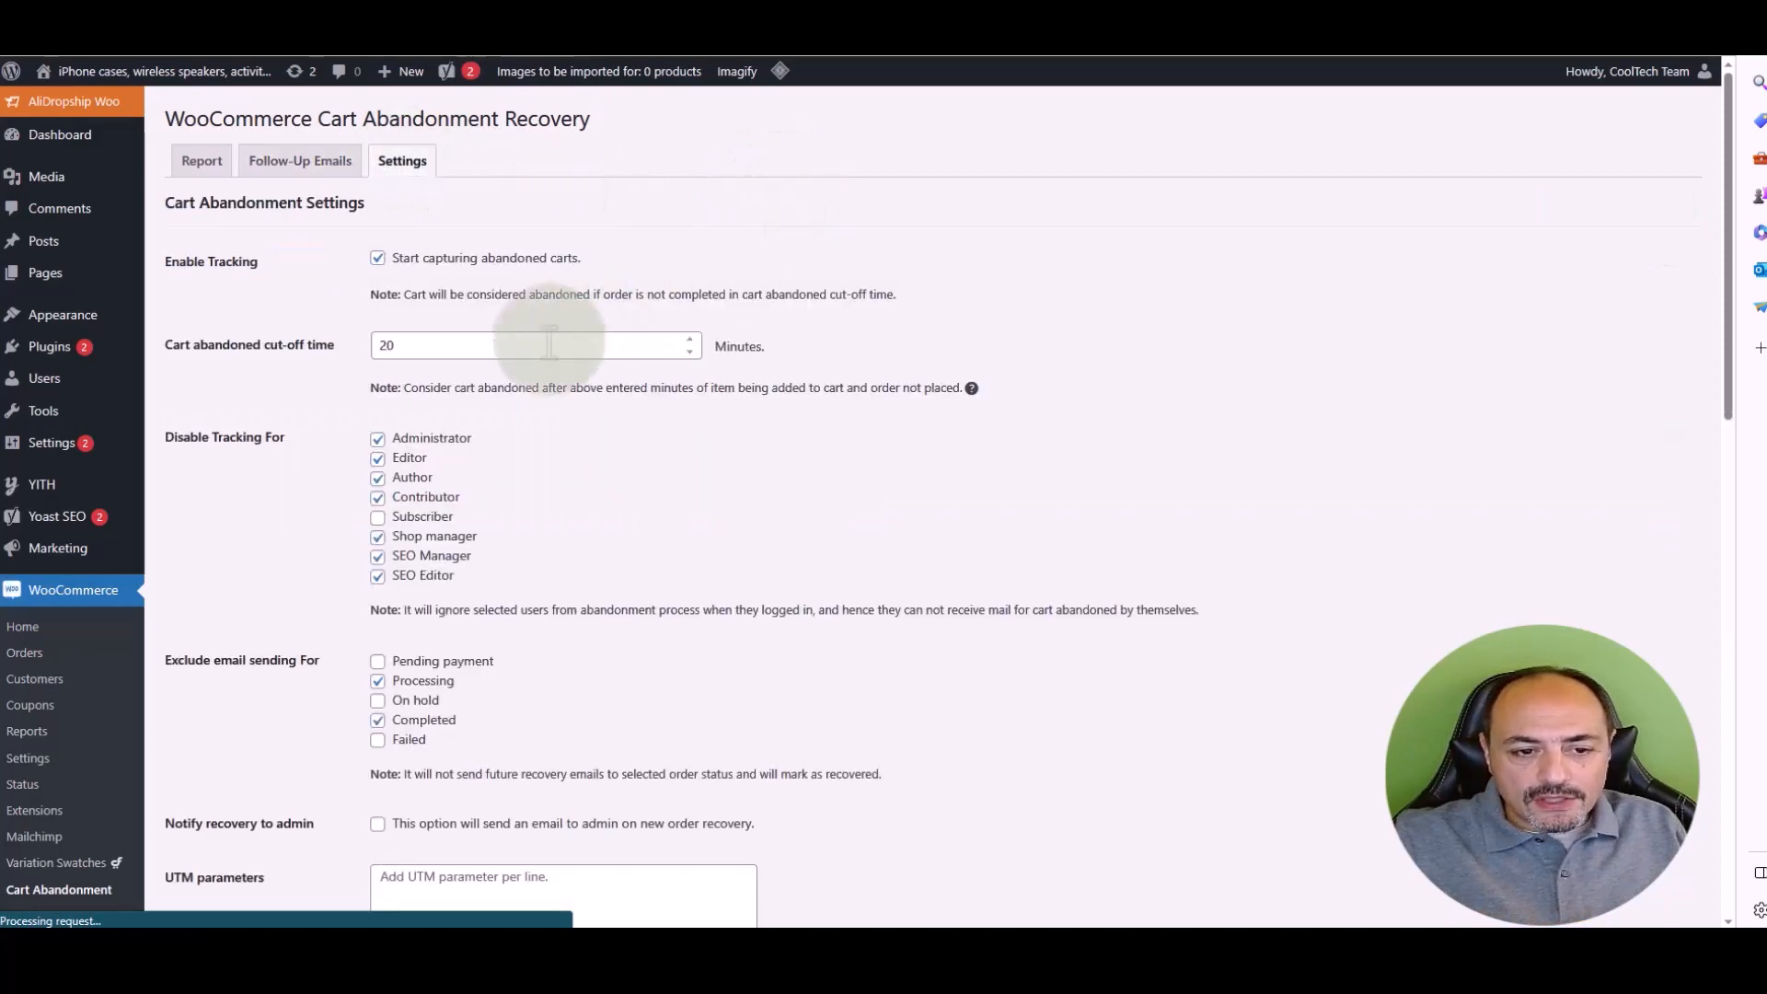
click(485, 348)
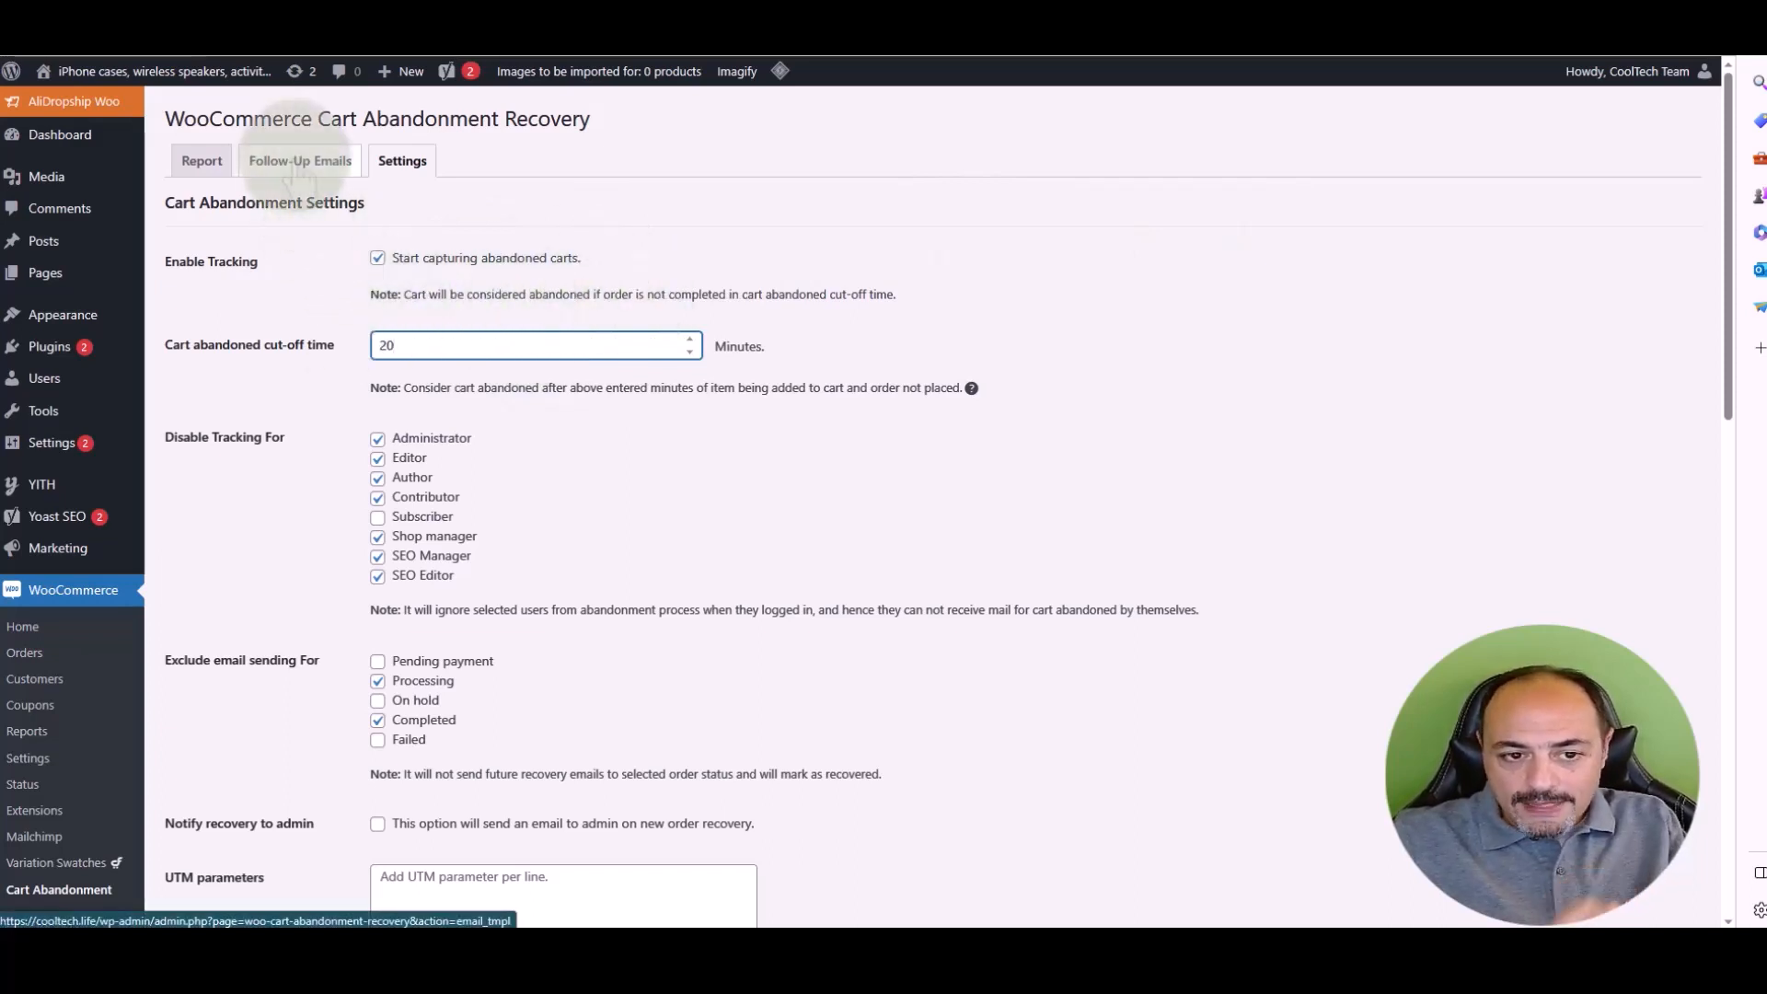
- Return to the follow-up emails, check the first template's subject and name, and open Sample Email Template 1 for editing
click(297, 165)
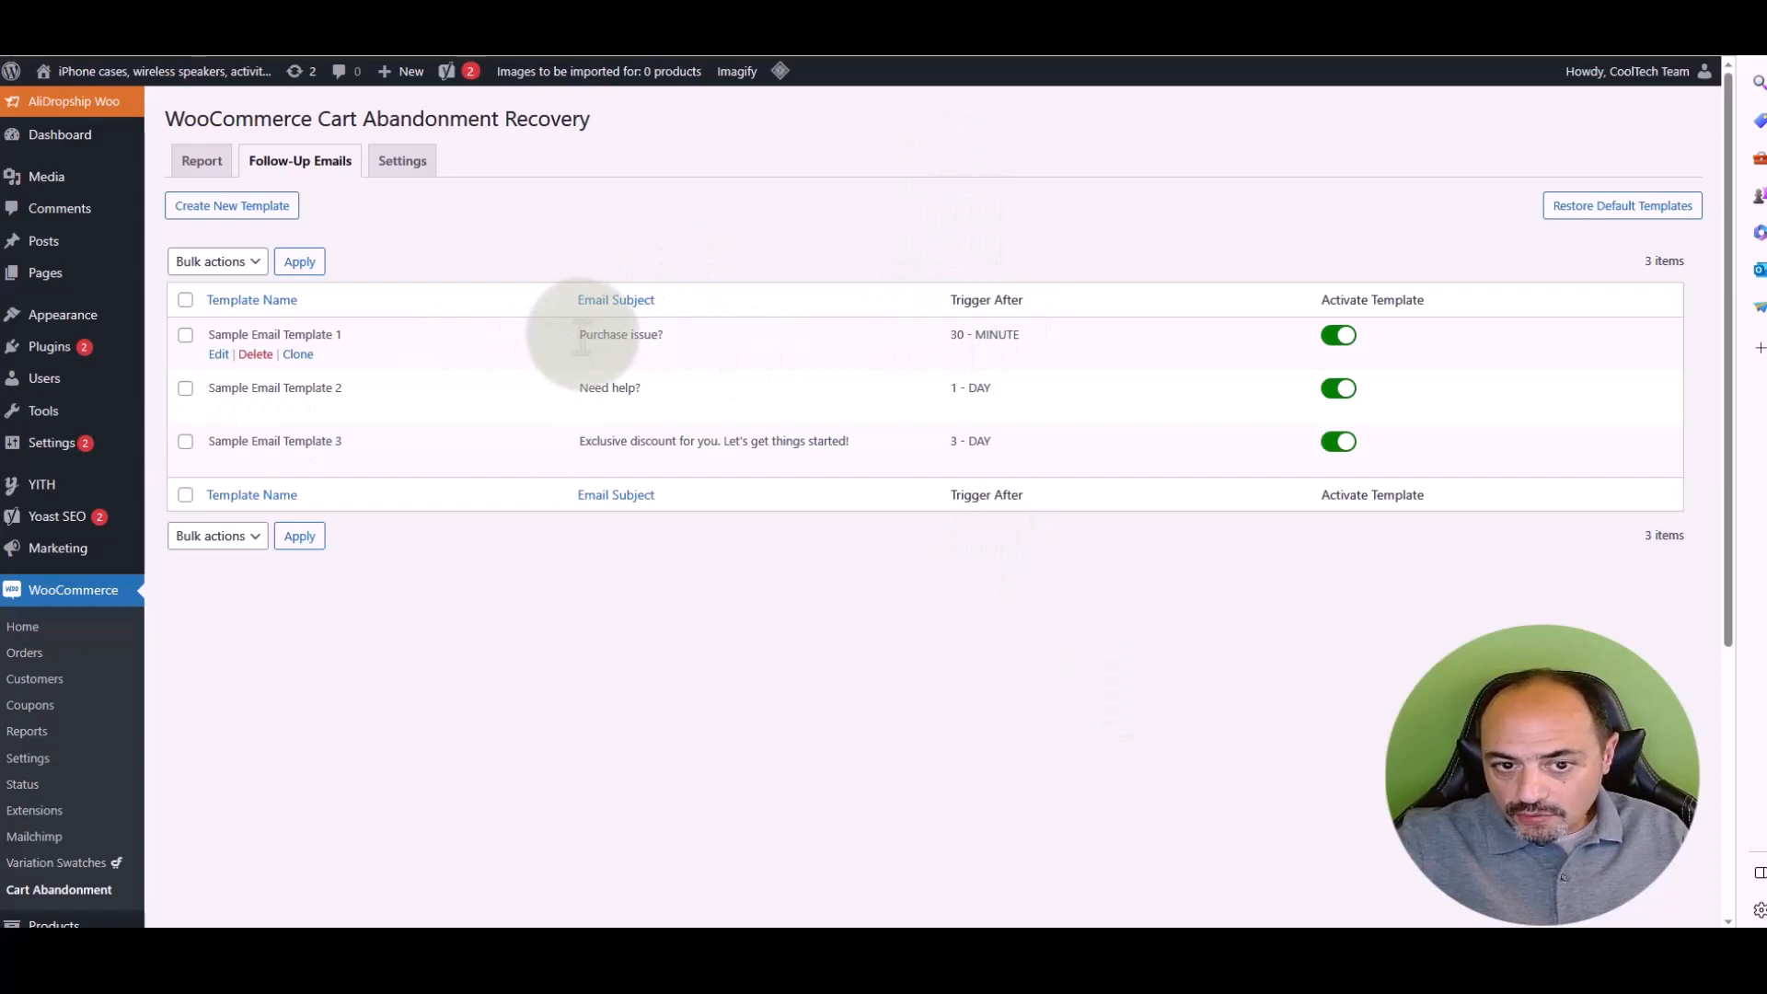
drag(584, 336, 688, 329)
click(690, 258)
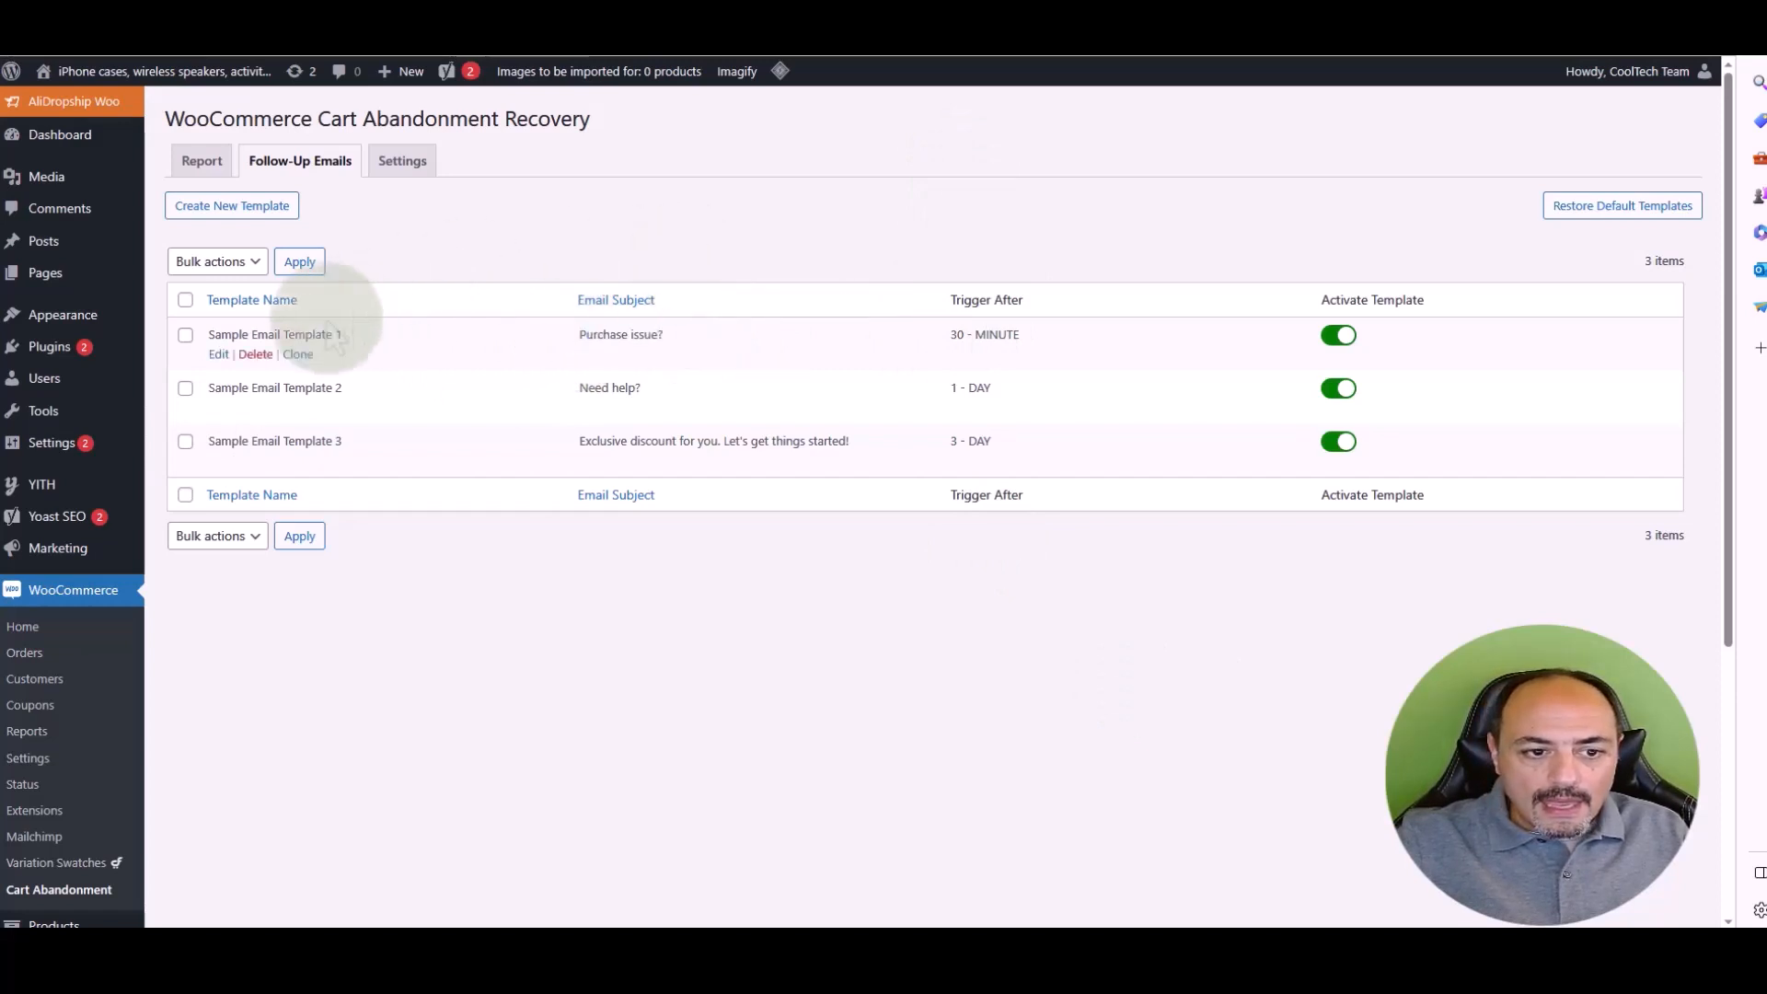
drag(209, 334, 346, 335)
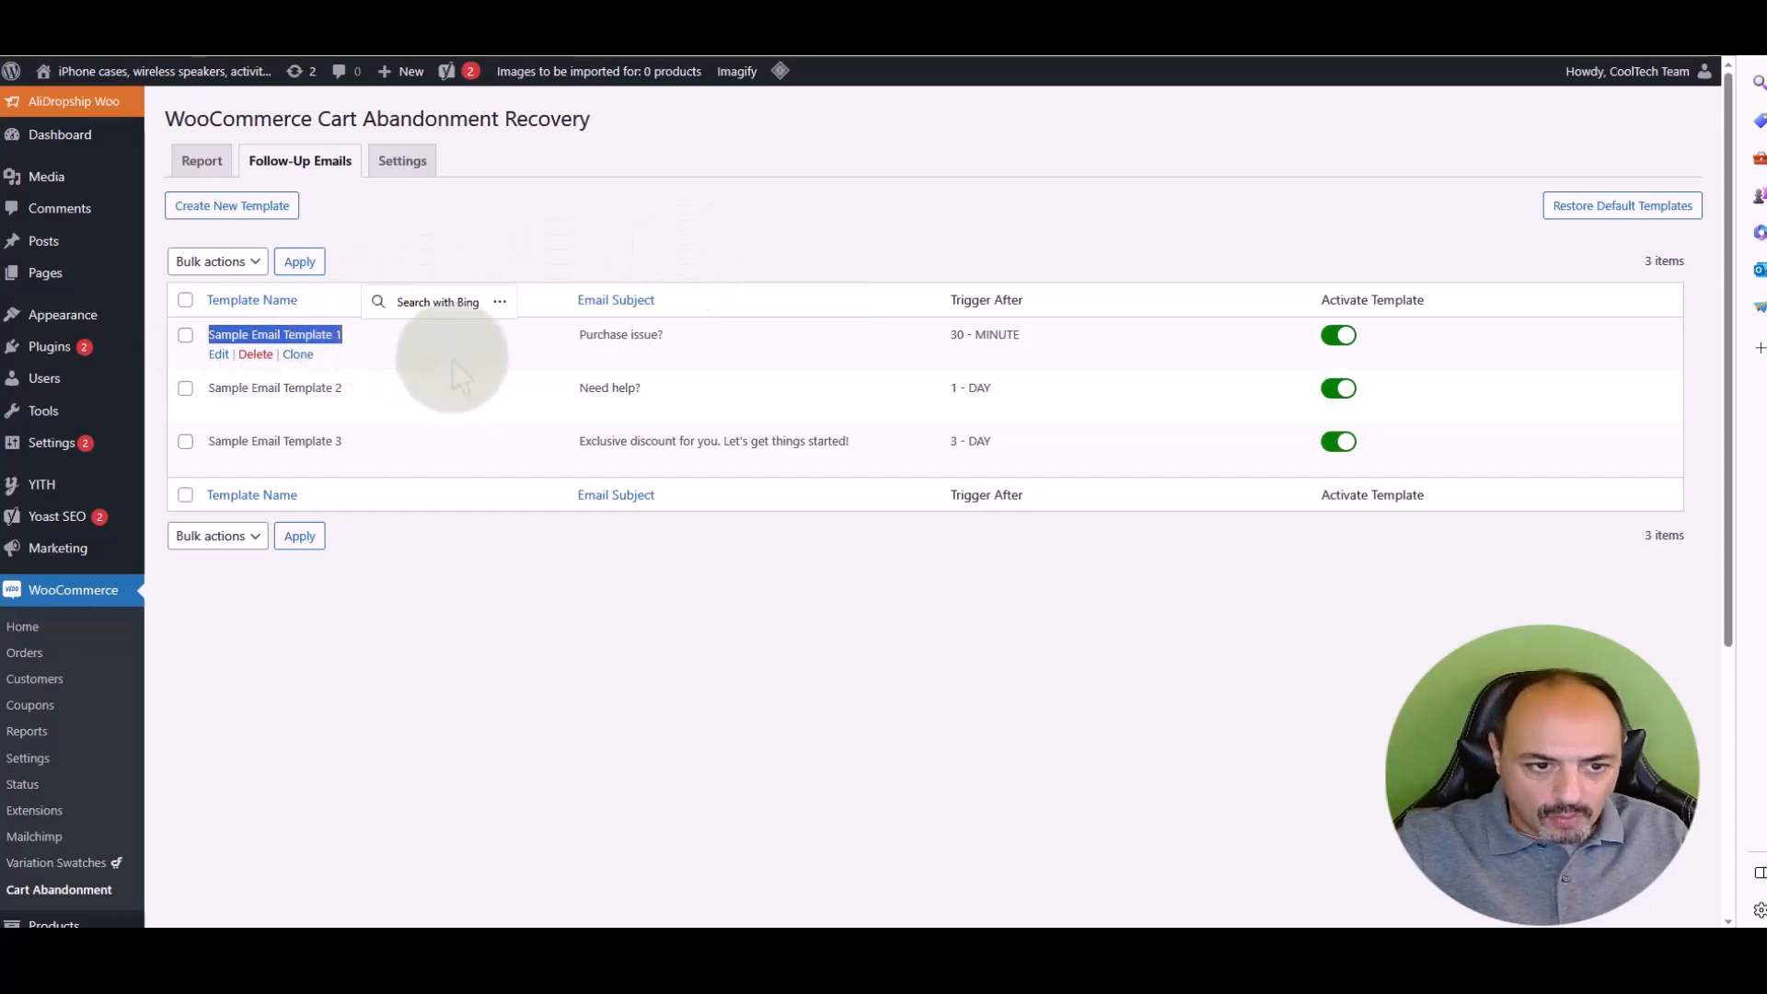
click(218, 354)
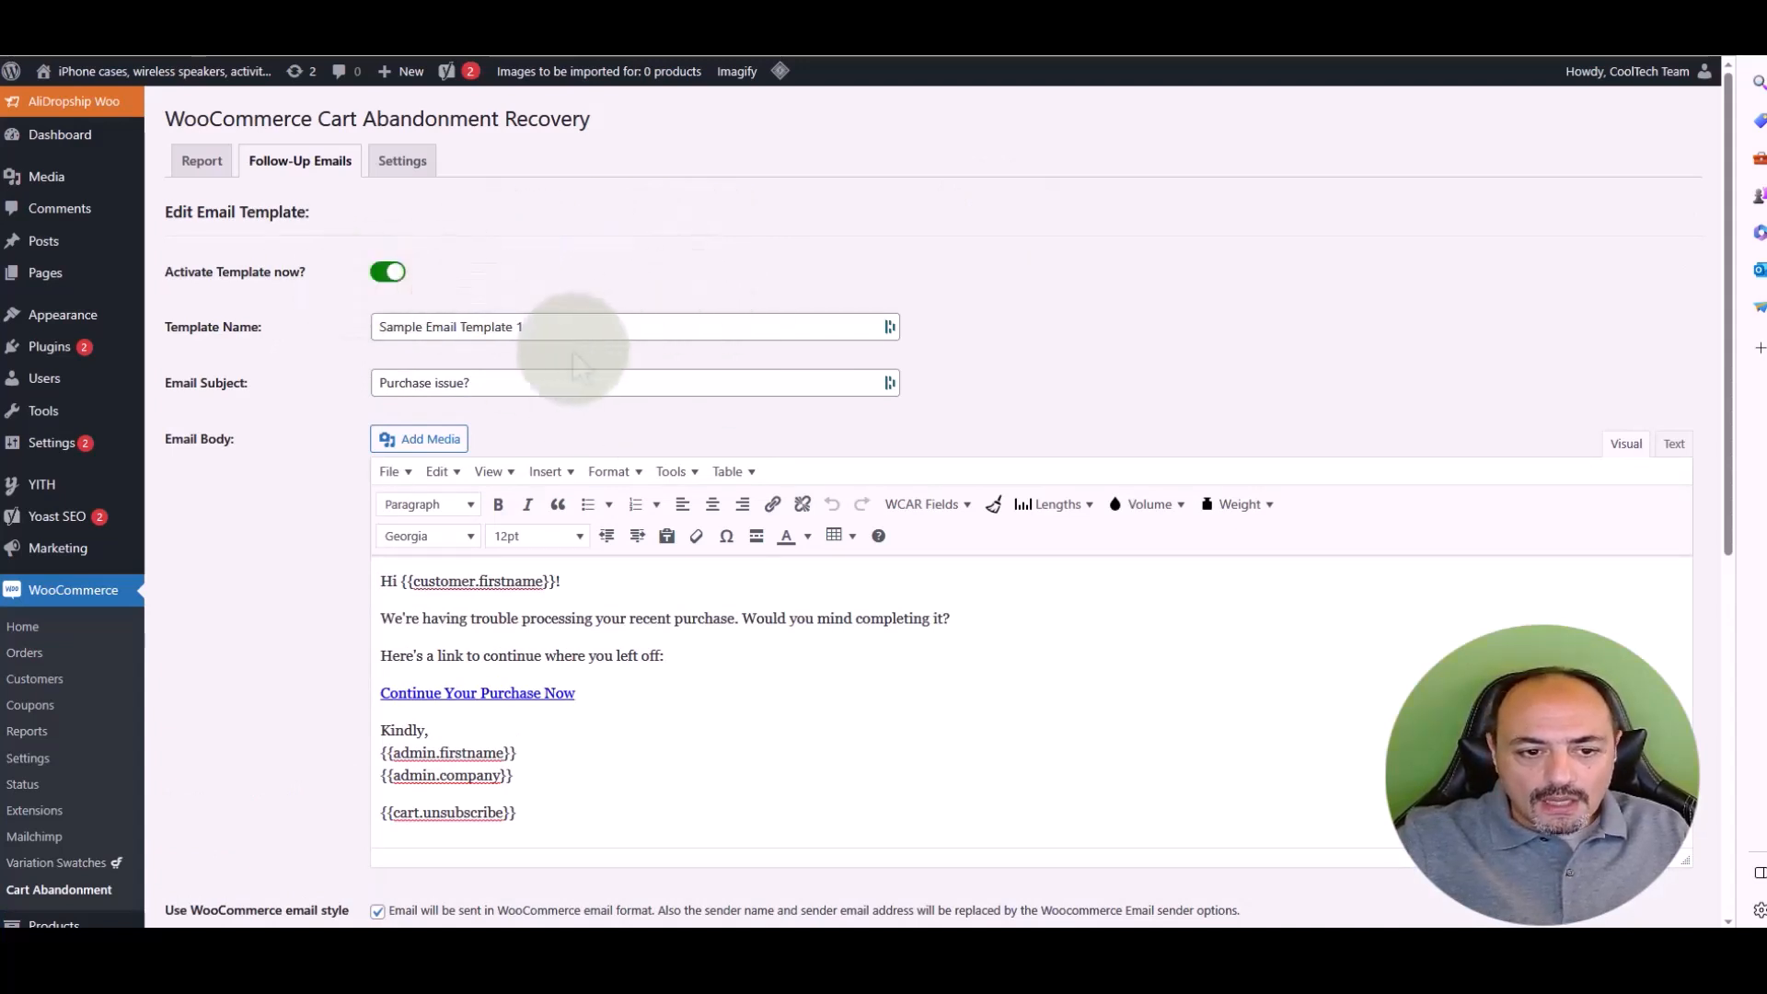
- Review the template name and email subject of Sample Email Template 1
drag(543, 327, 347, 345)
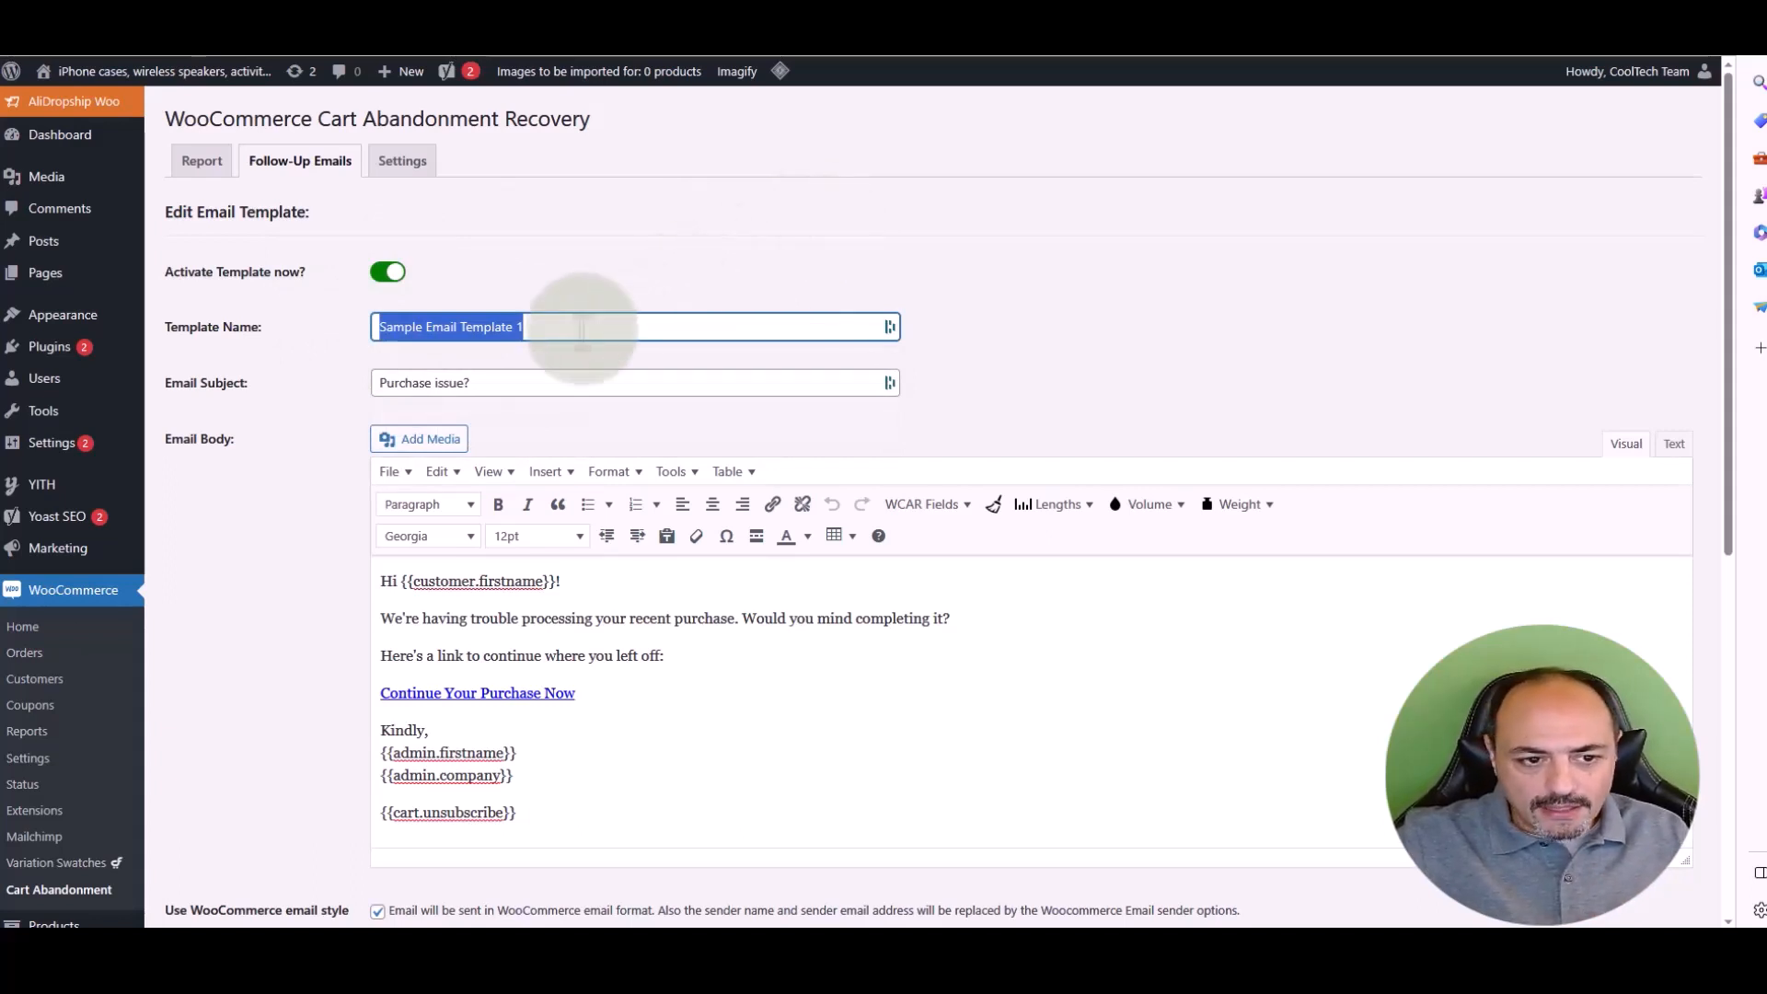
click(526, 390)
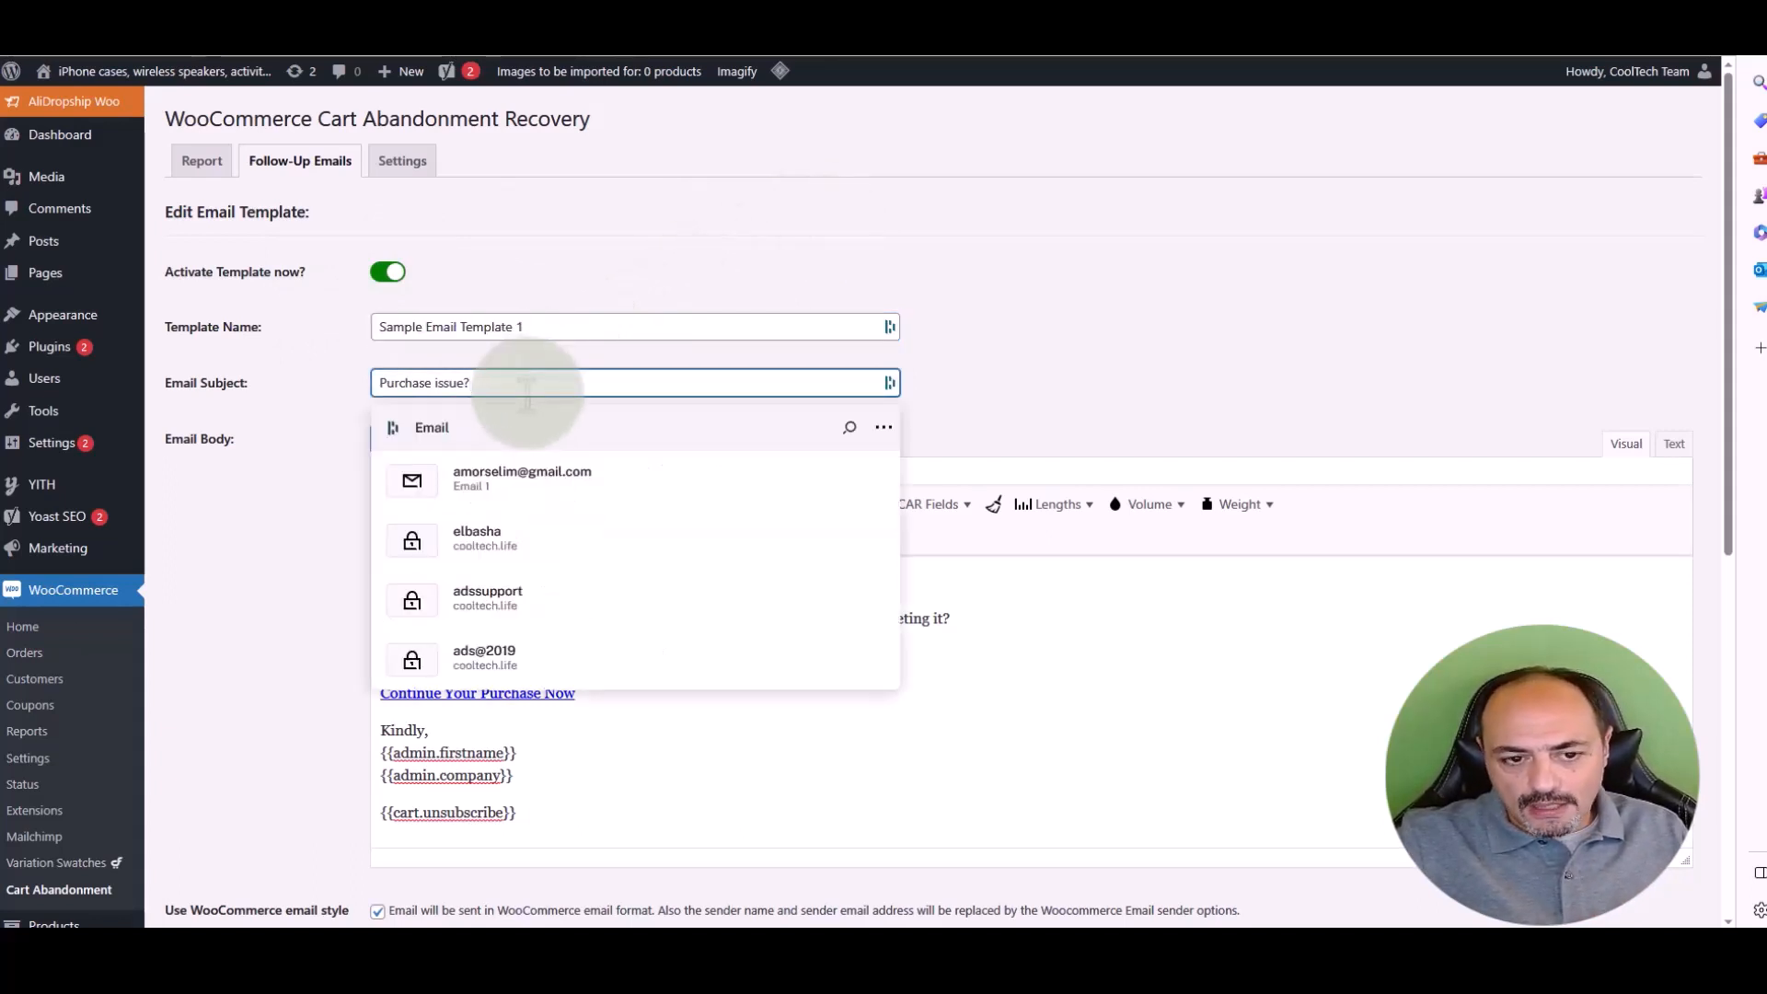
click(1007, 299)
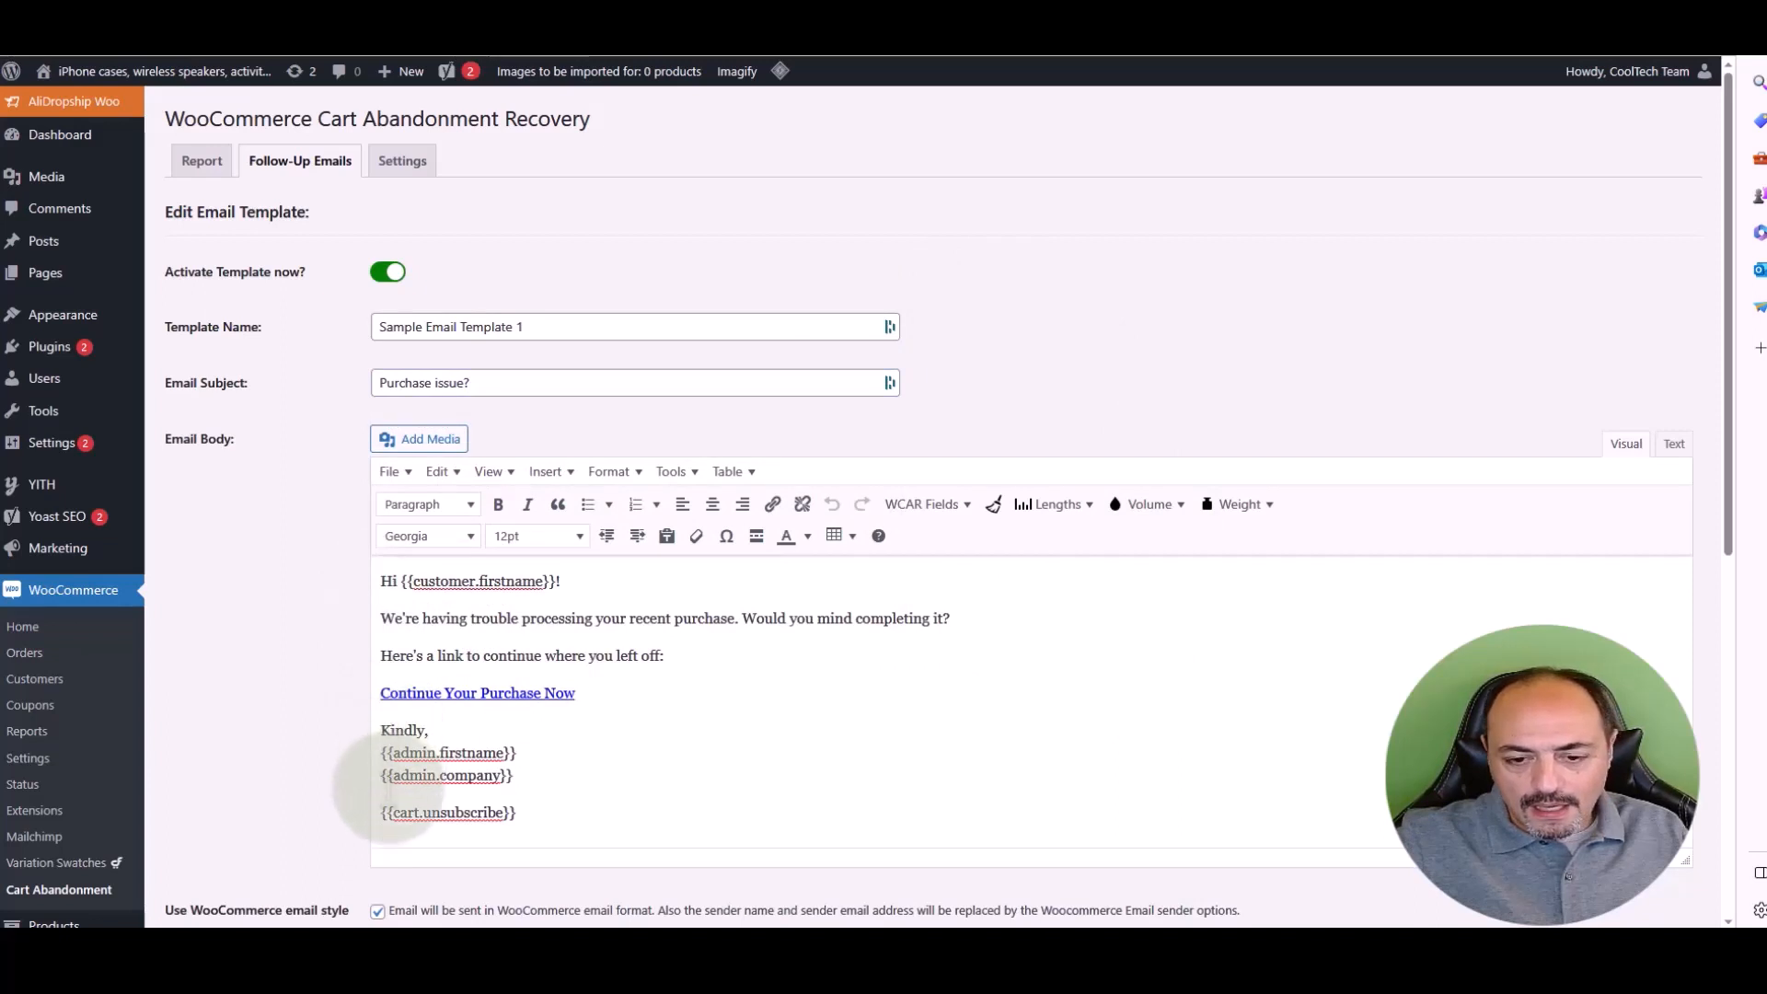
- Examine the email body's customer, admin and unsubscribe placeholders, its message text and the Continue Your Purchase Now link
click(989, 685)
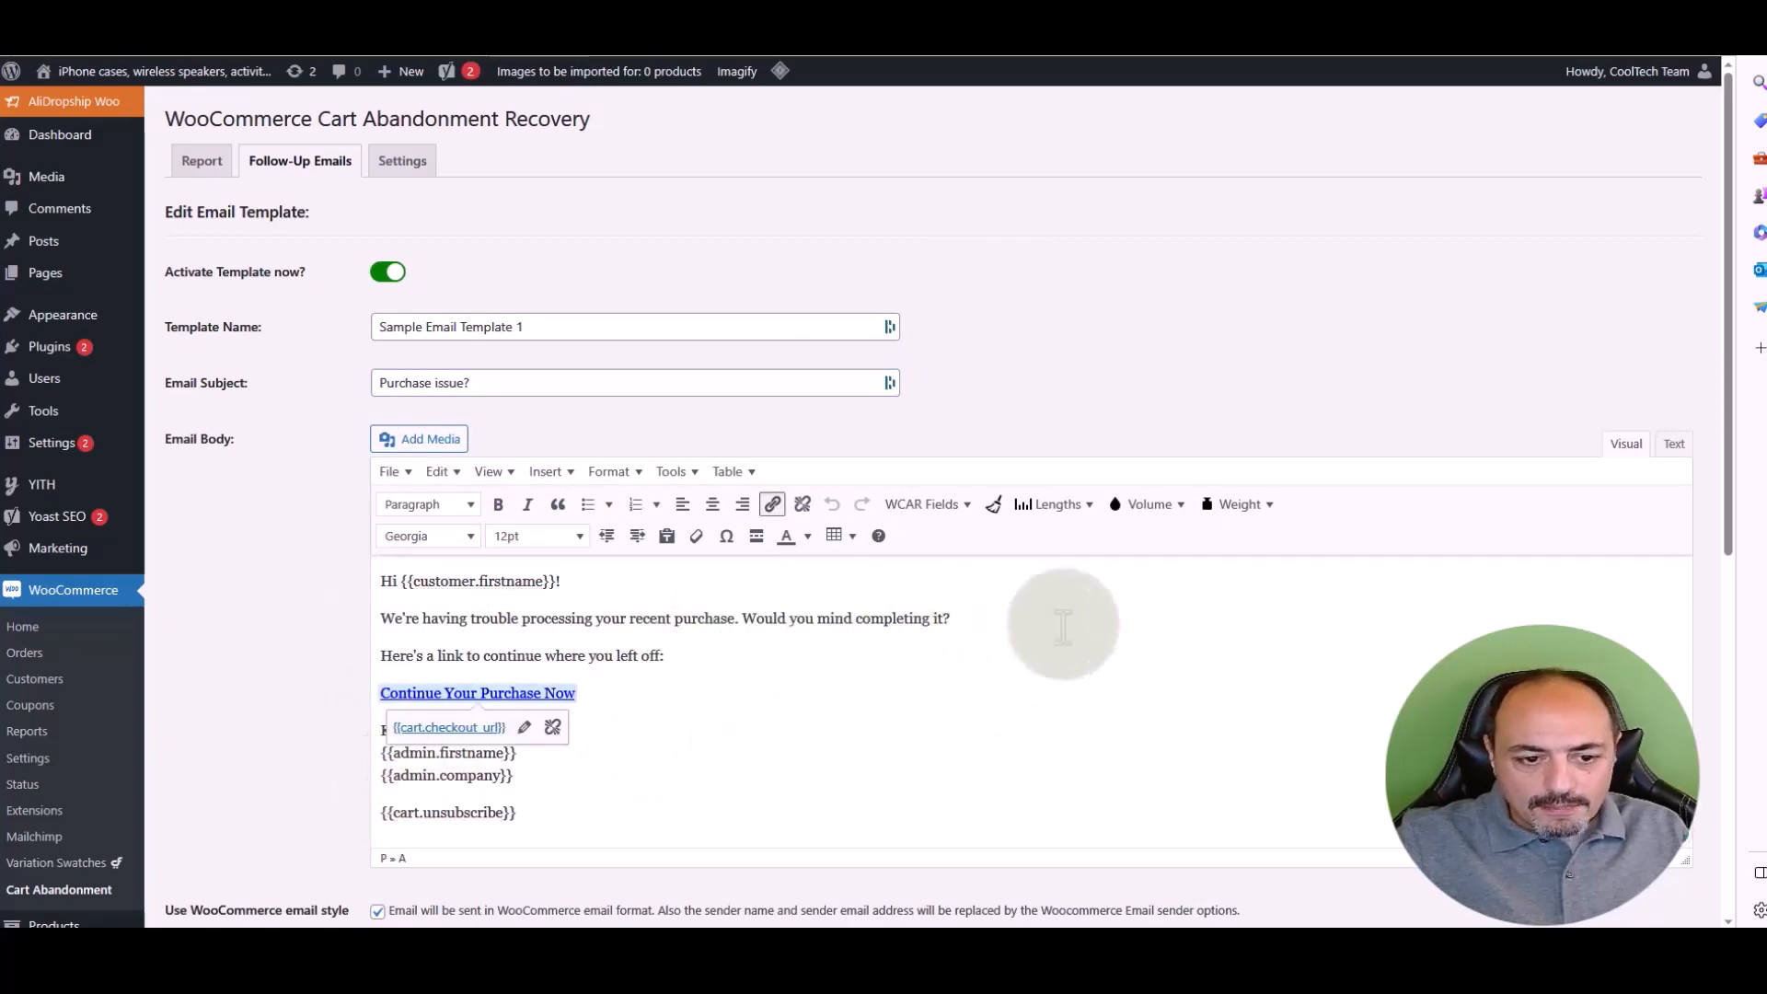
click(1114, 655)
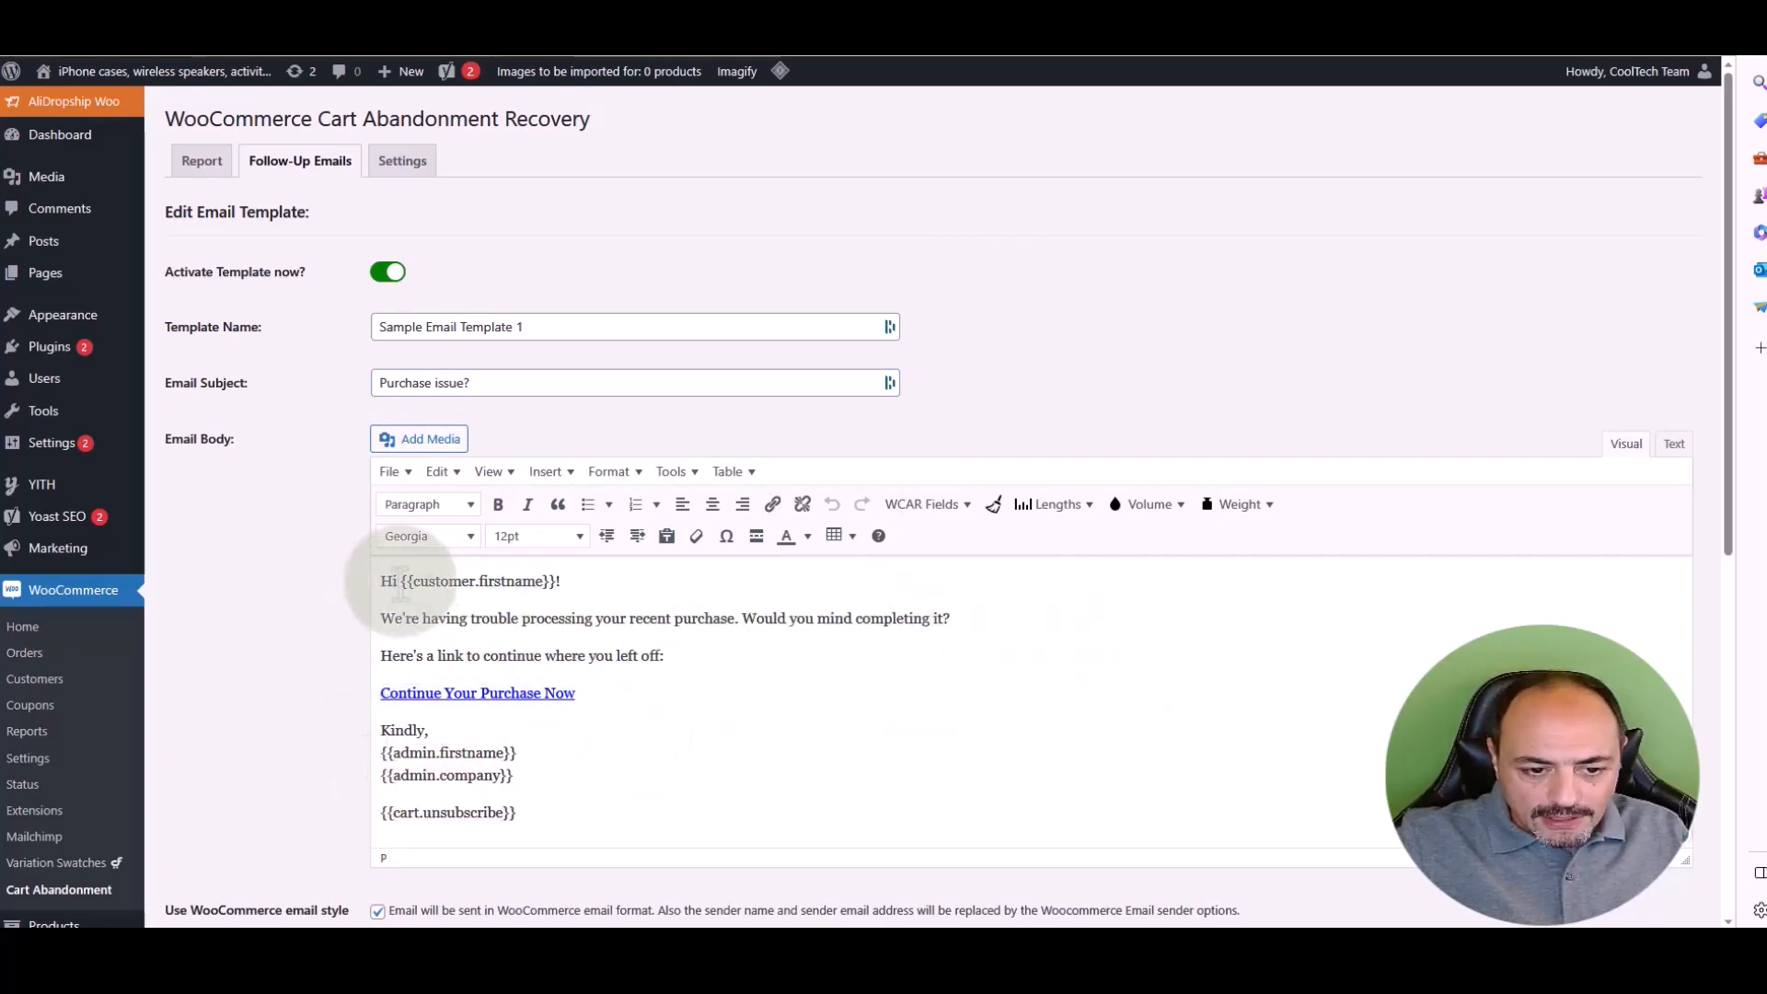
drag(401, 581, 570, 581)
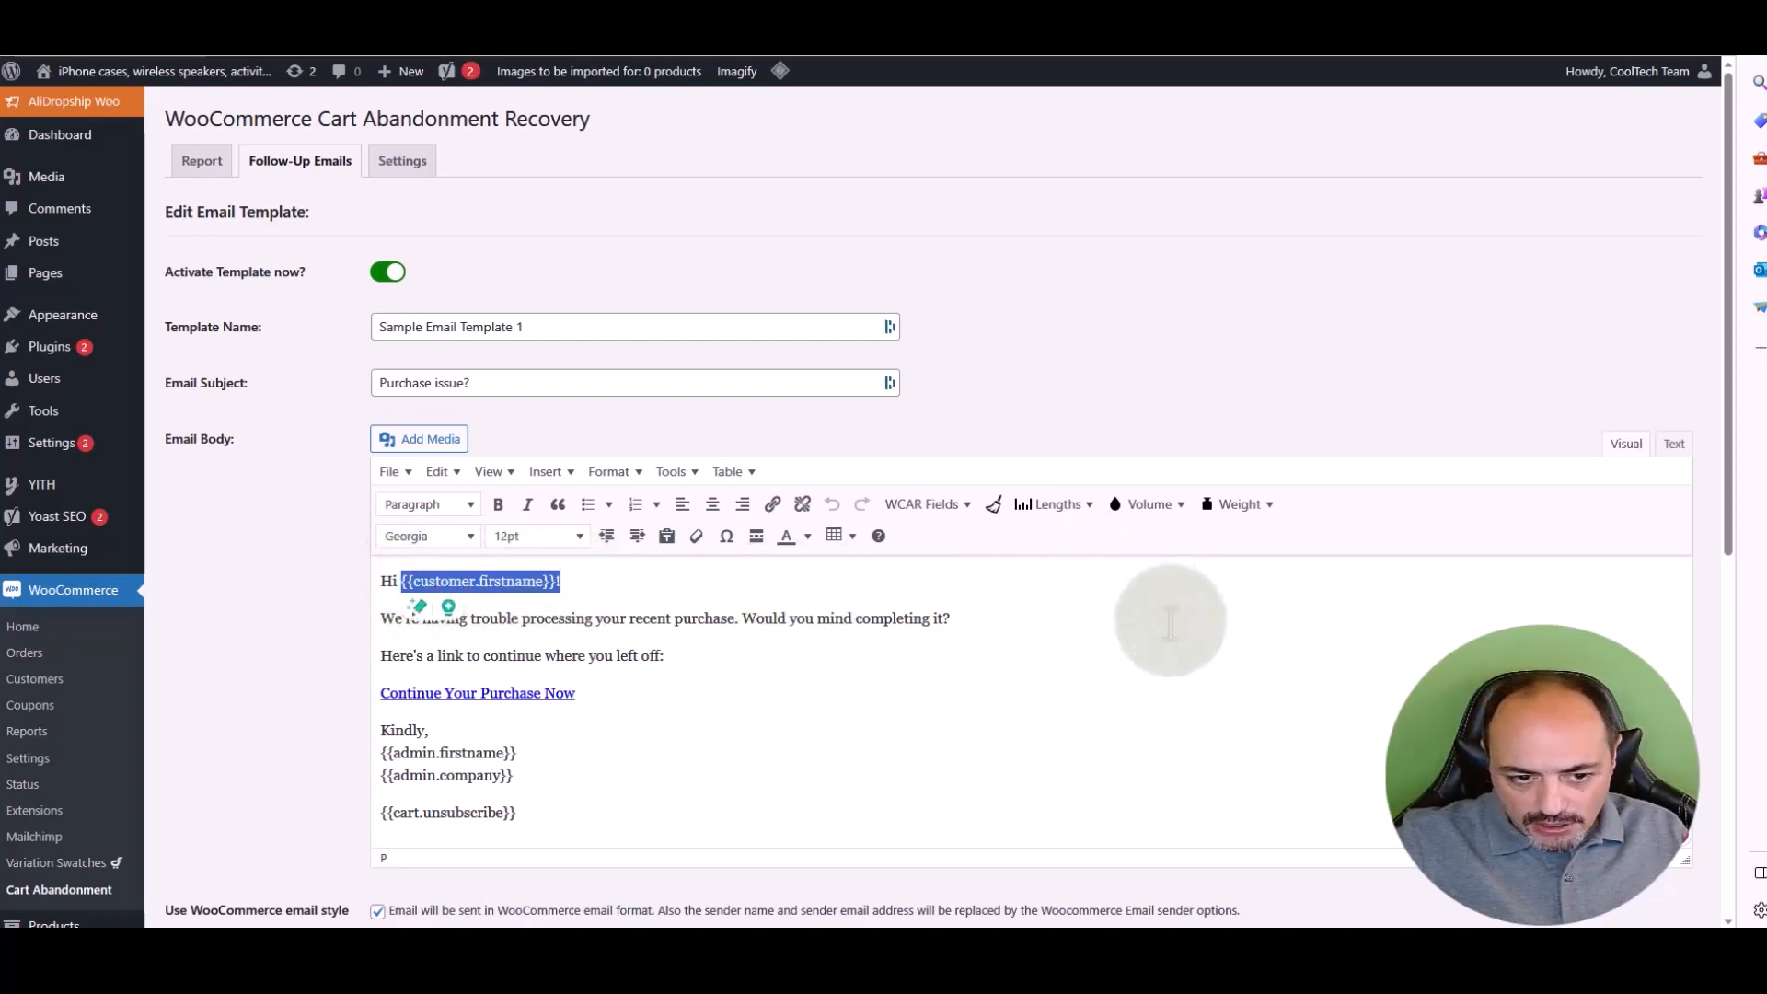
click(1169, 618)
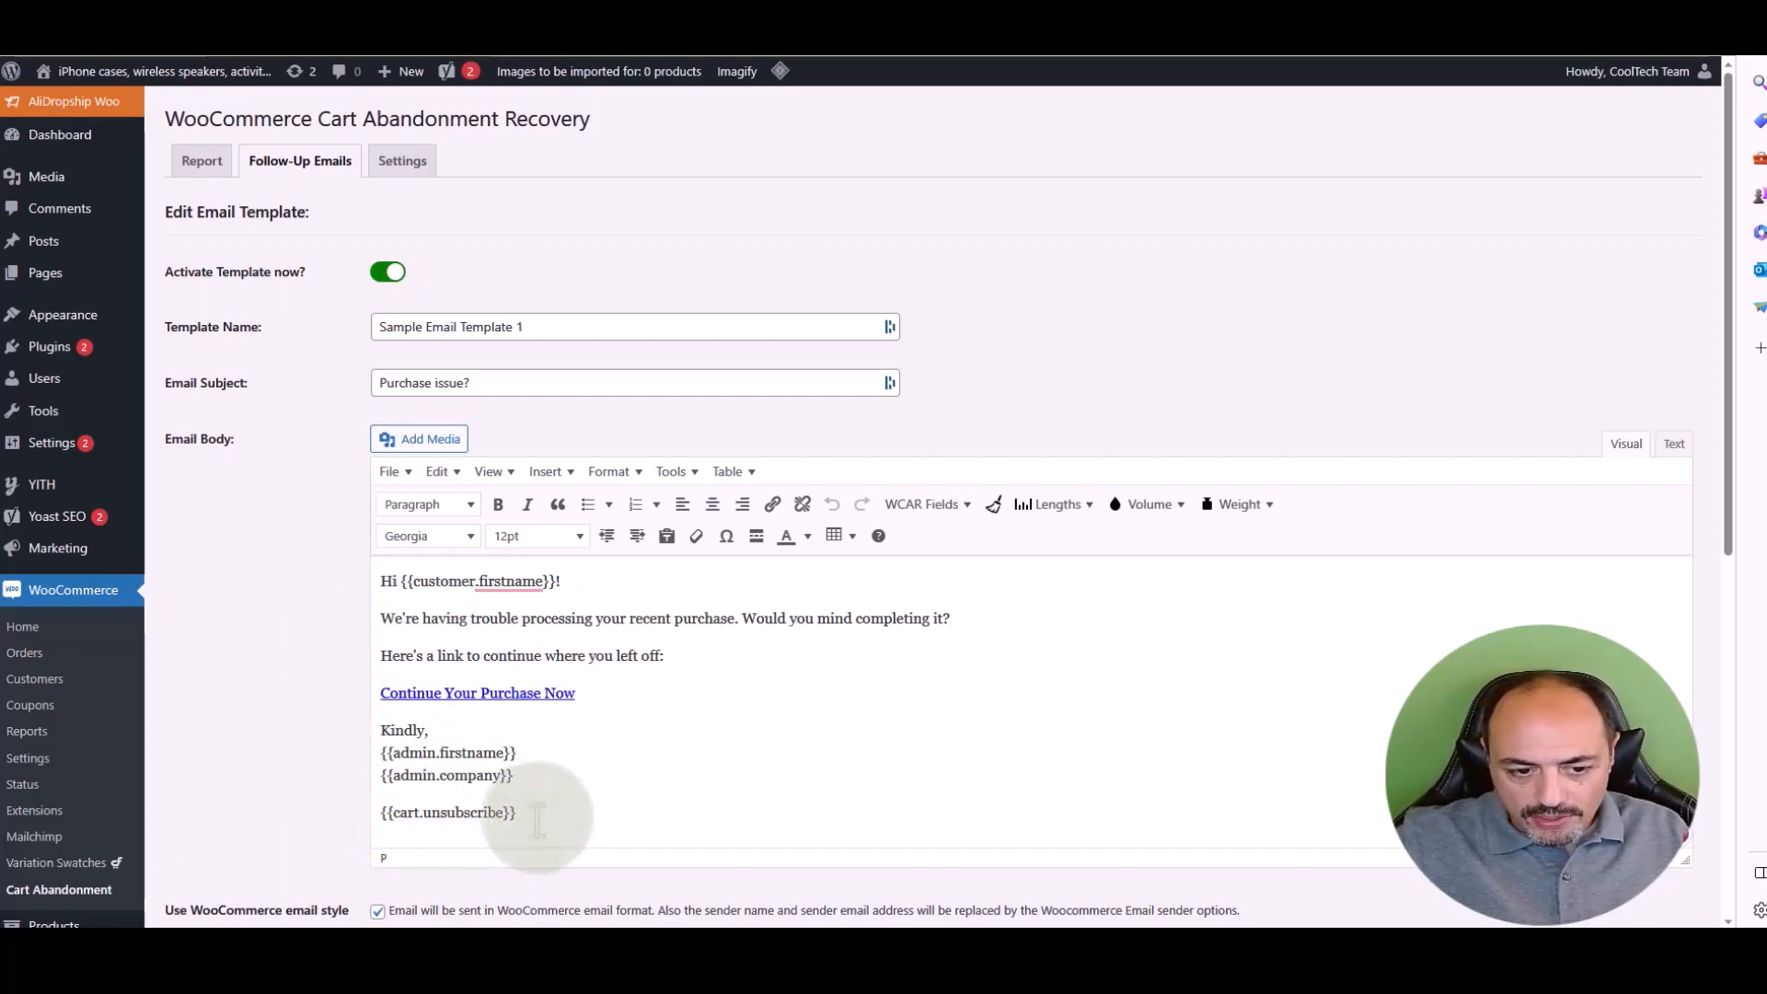
mouse_move(517, 813)
mouse_down()
mouse_move(386, 771)
mouse_move(381, 743)
mouse_up()
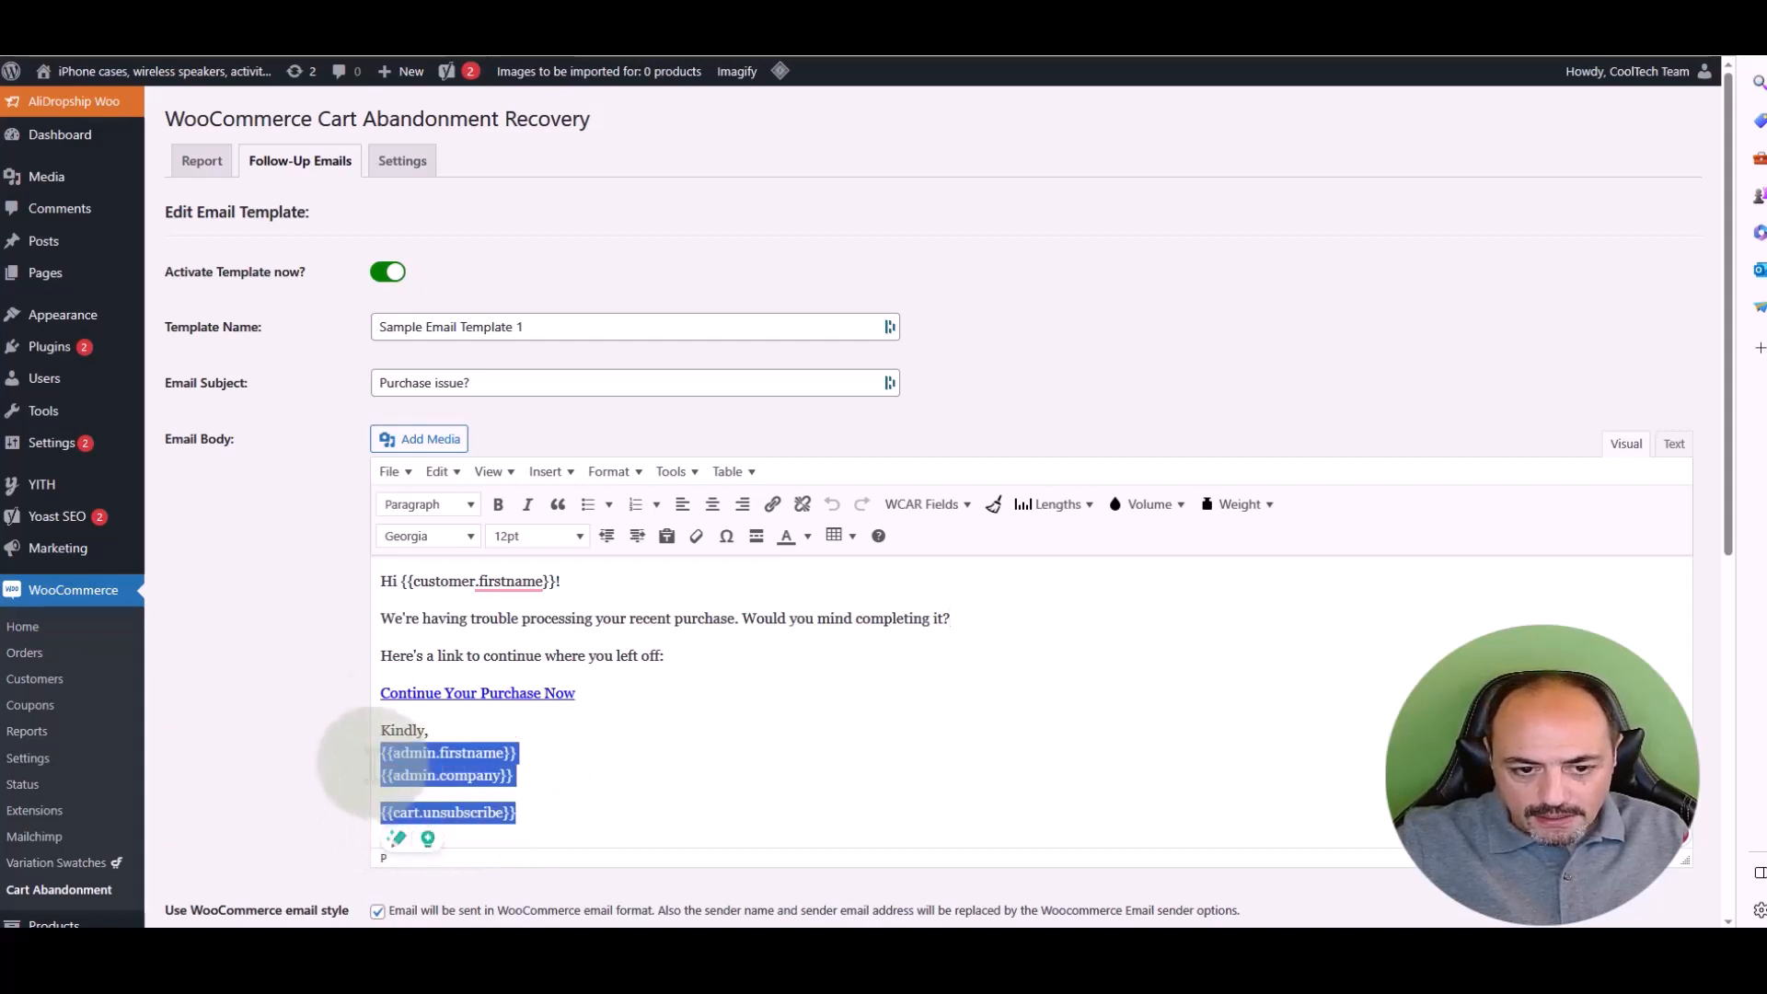
click(603, 587)
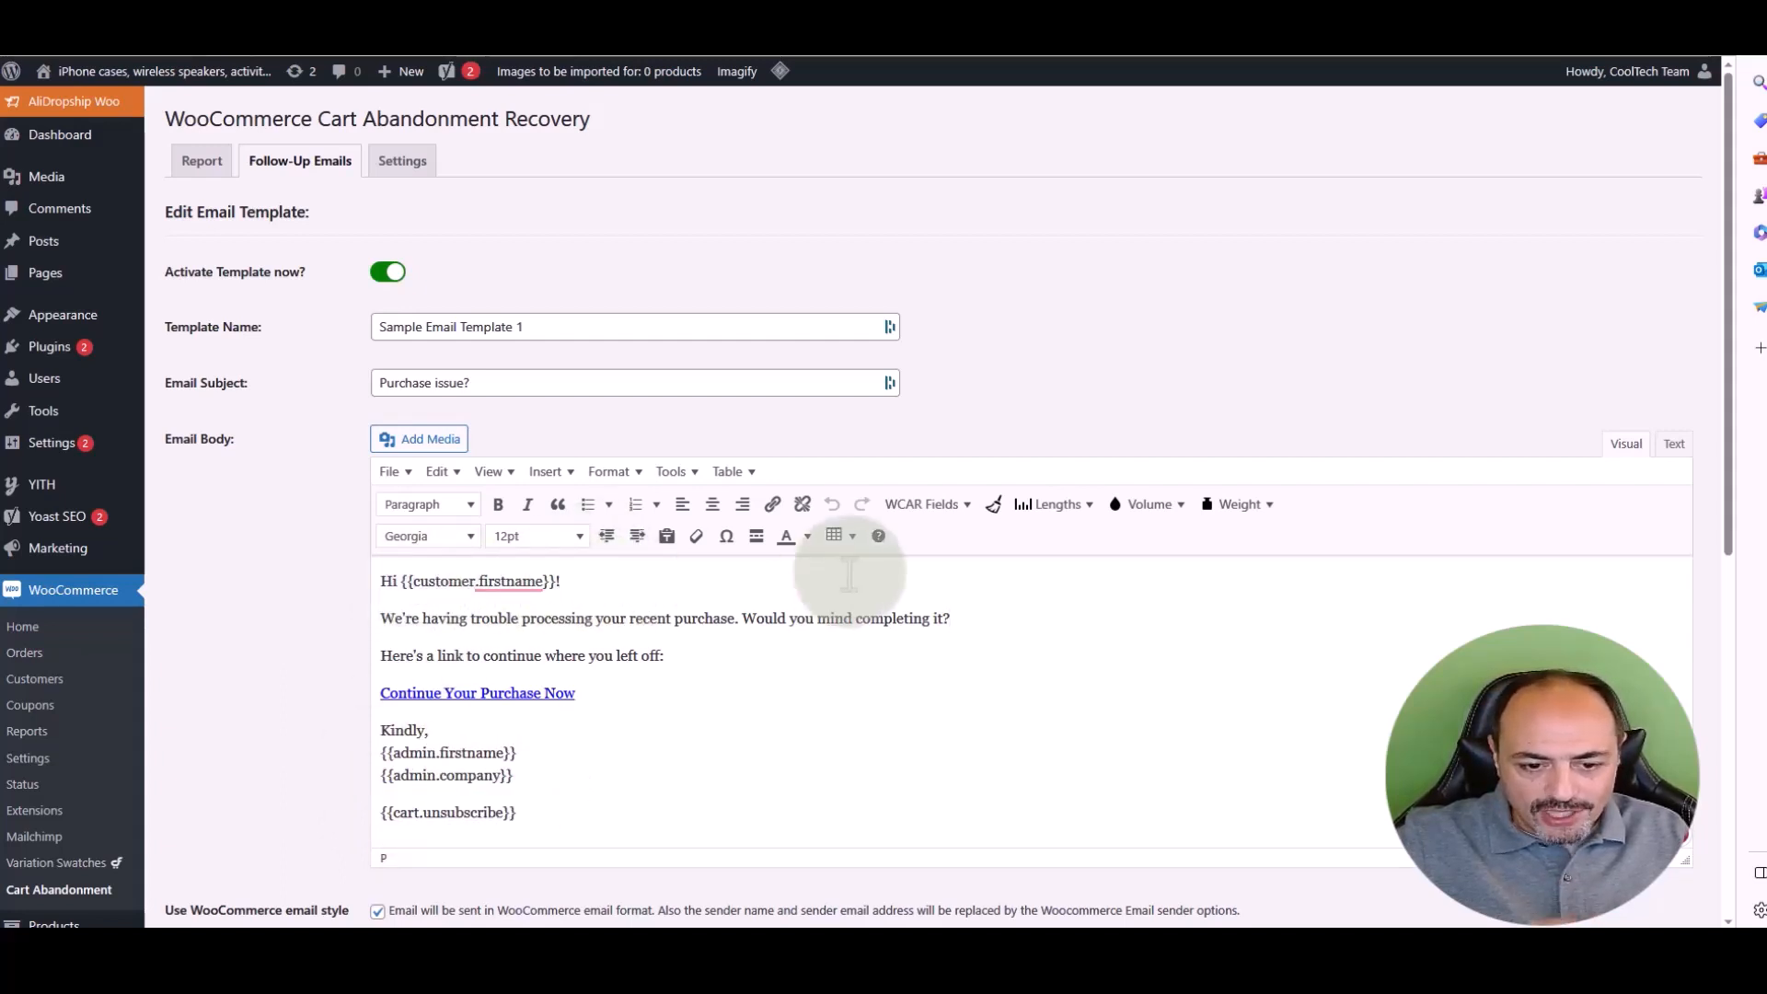
drag(664, 655, 395, 621)
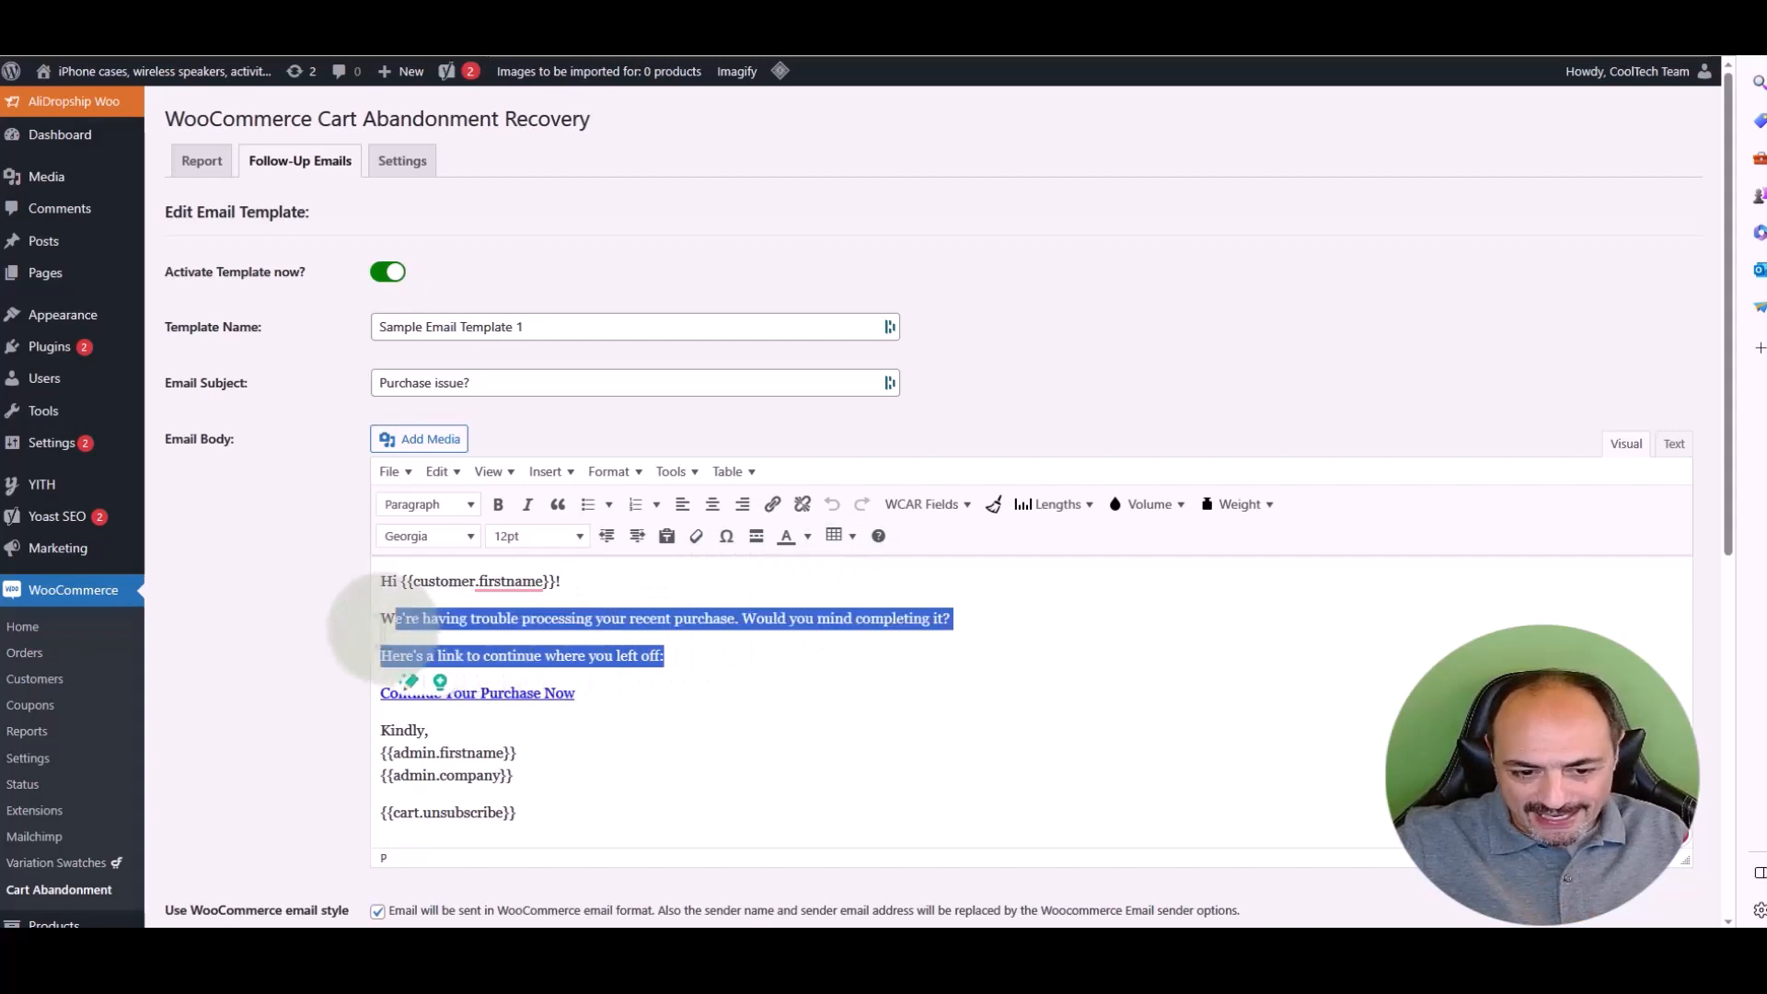
click(967, 686)
click(868, 770)
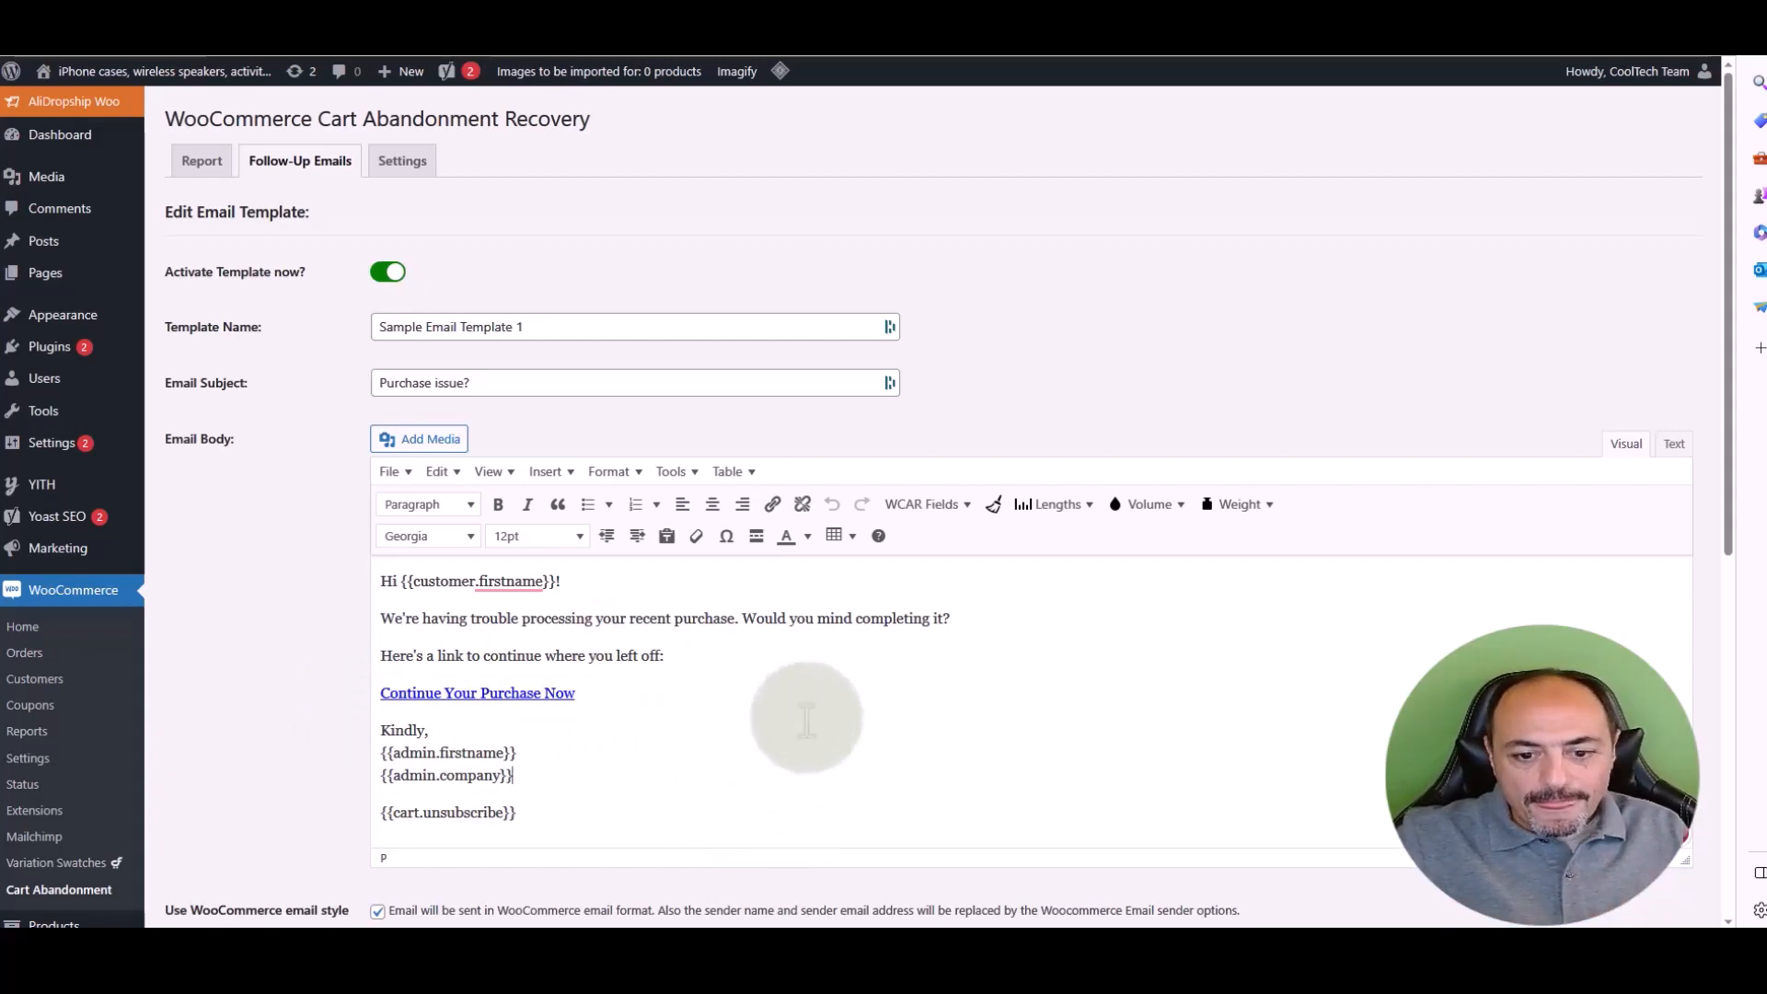
click(860, 700)
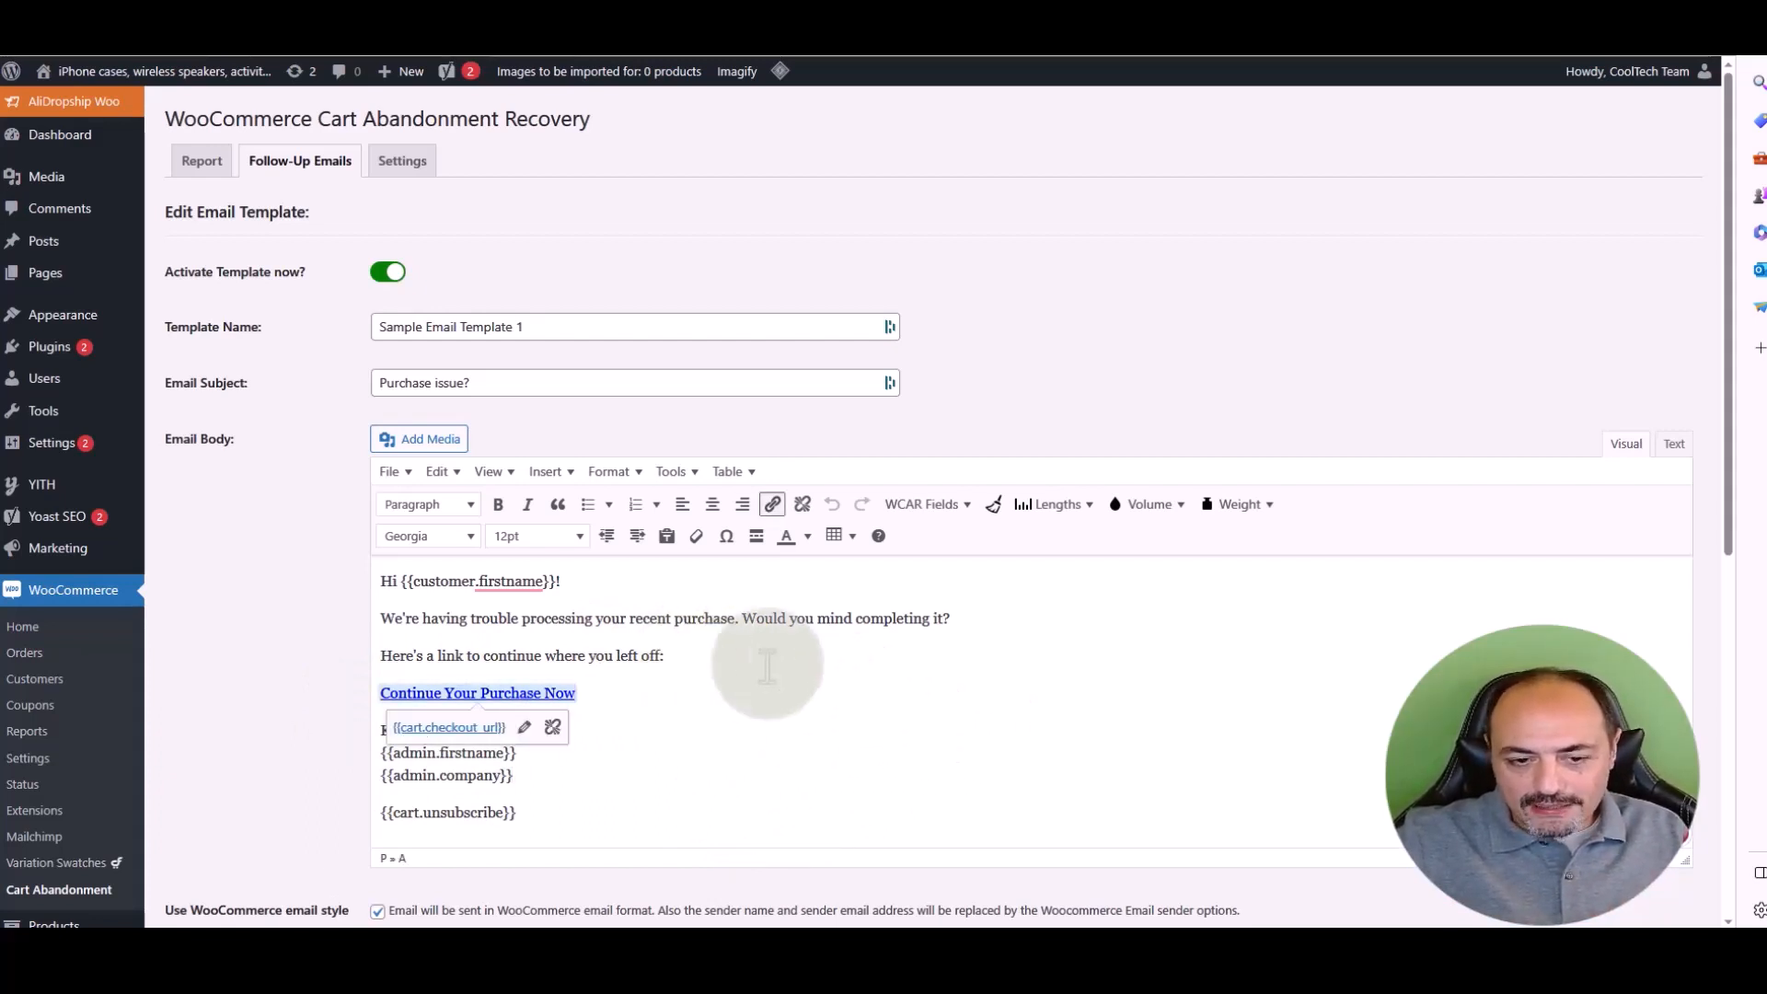
- Look over the options below the email body and switch the WooCommerce email style off and back on
scroll(856, 655, down, 2)
scroll(911, 446, down, 4)
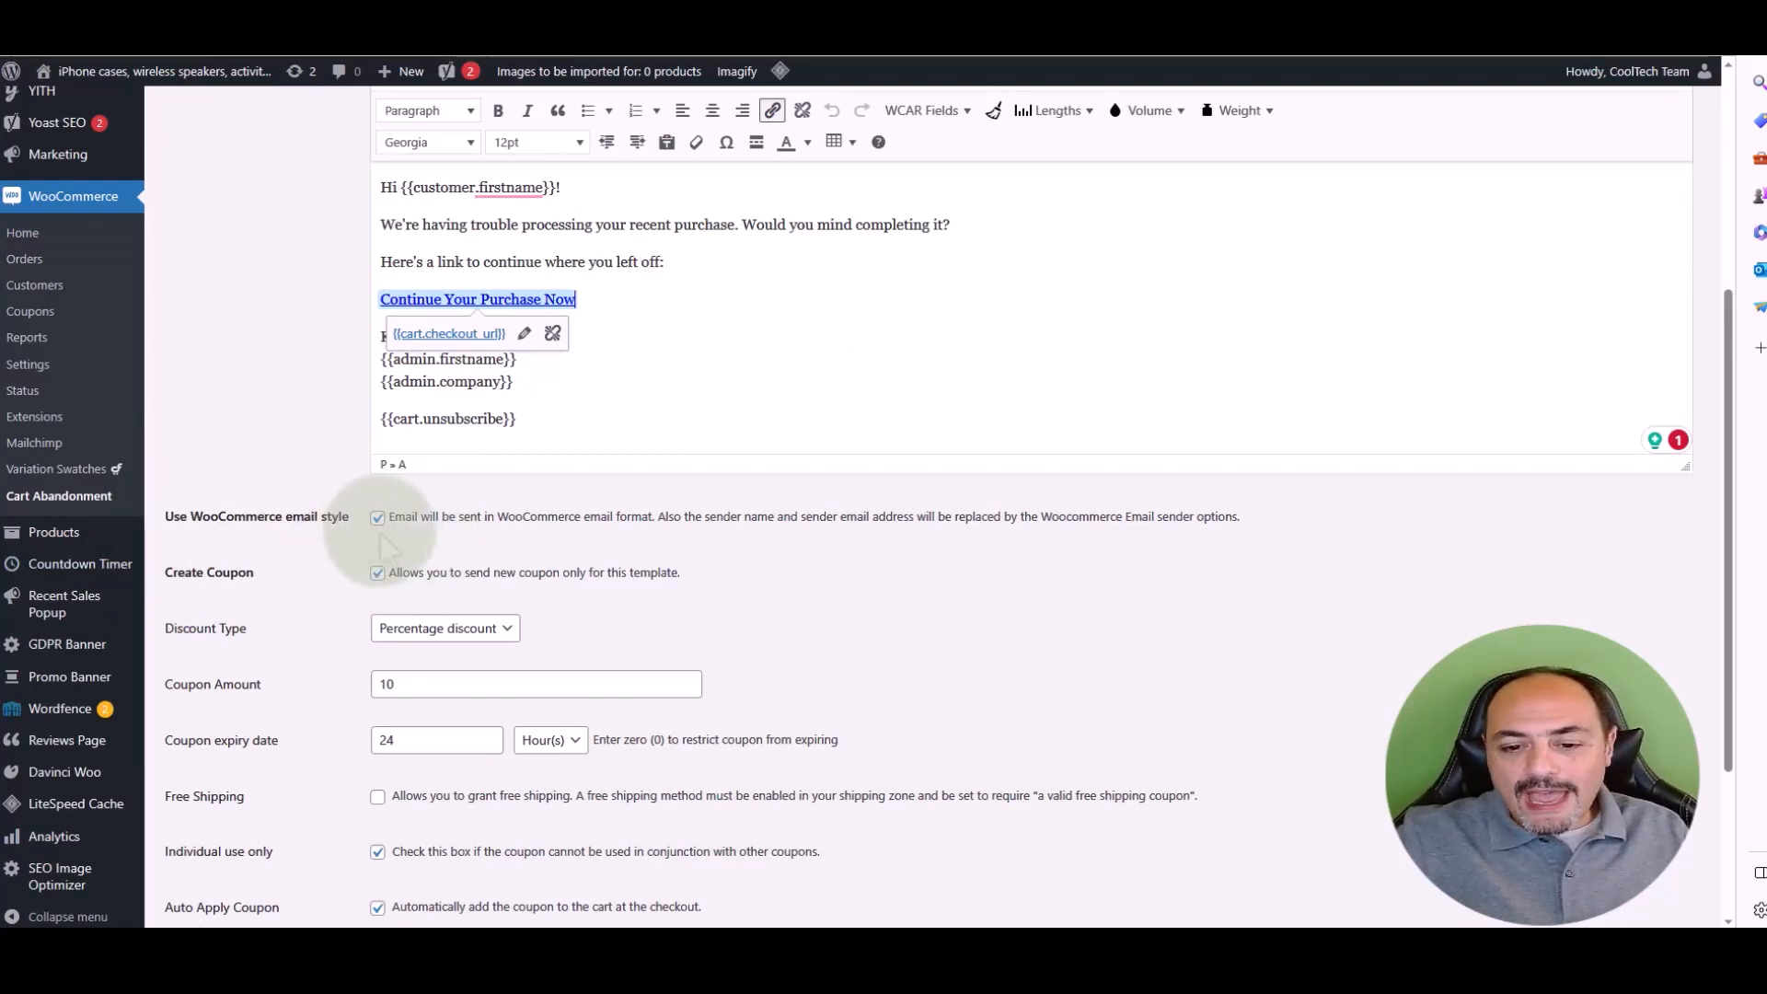
scroll(669, 418, up, 6)
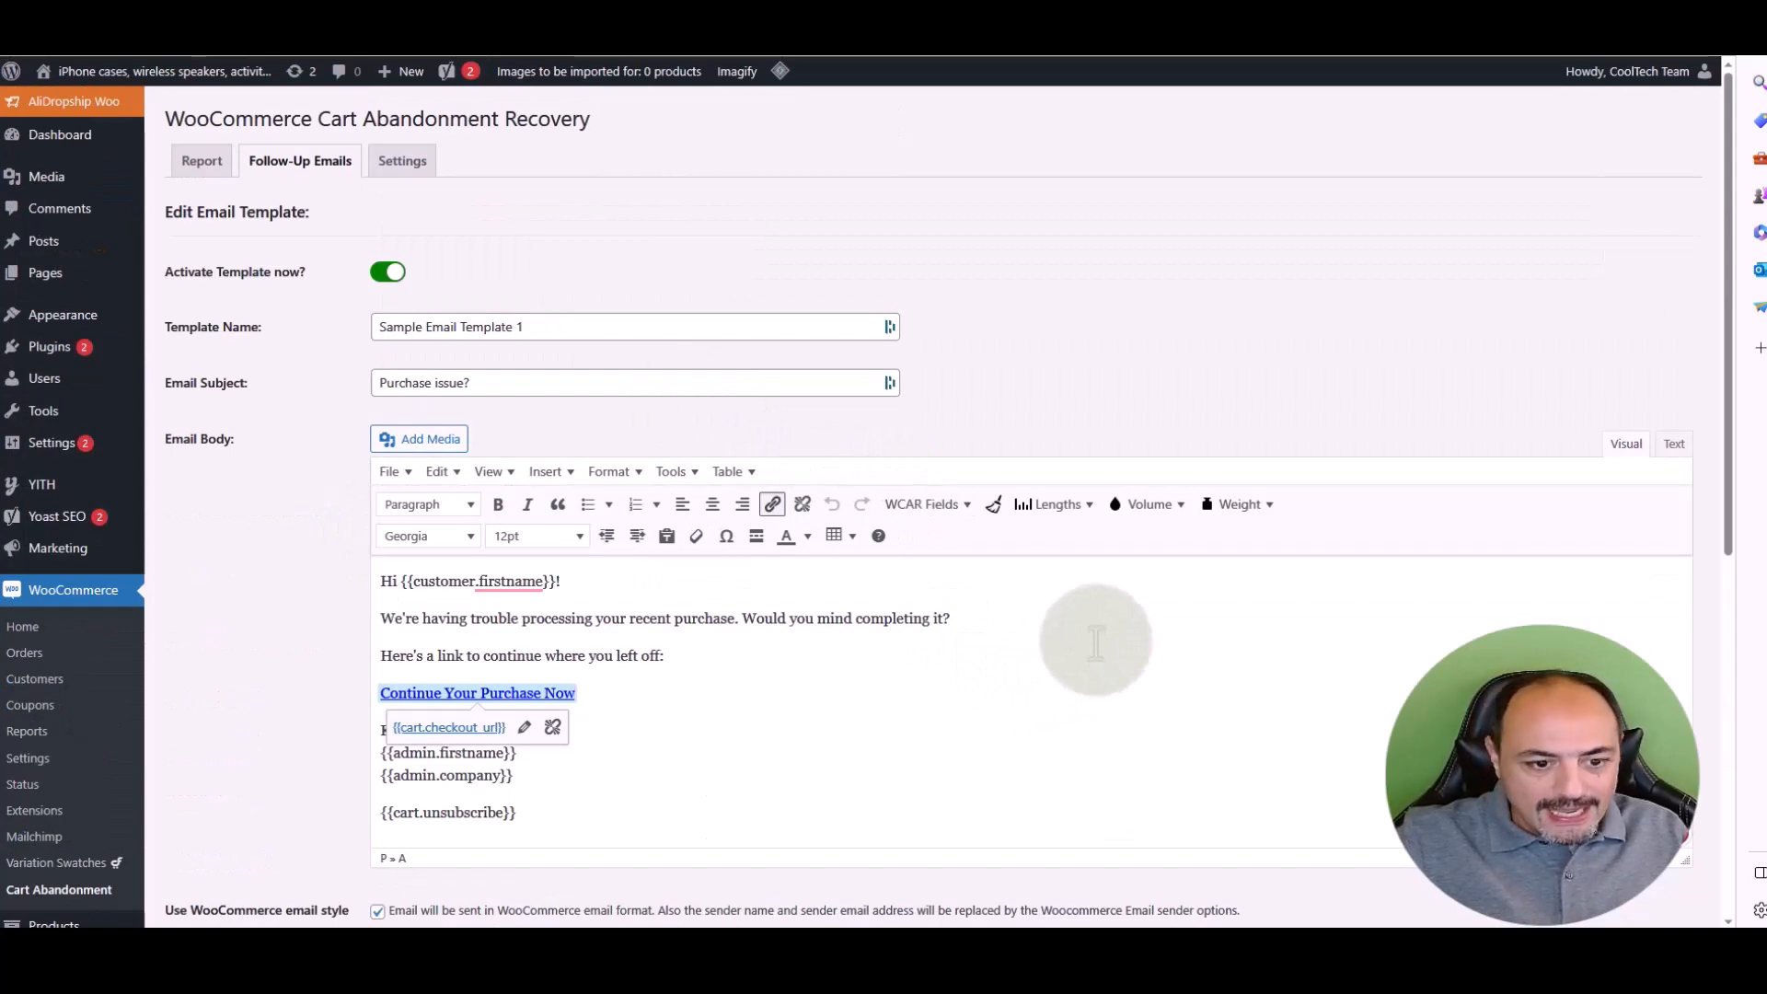
scroll(1091, 635, down, 6)
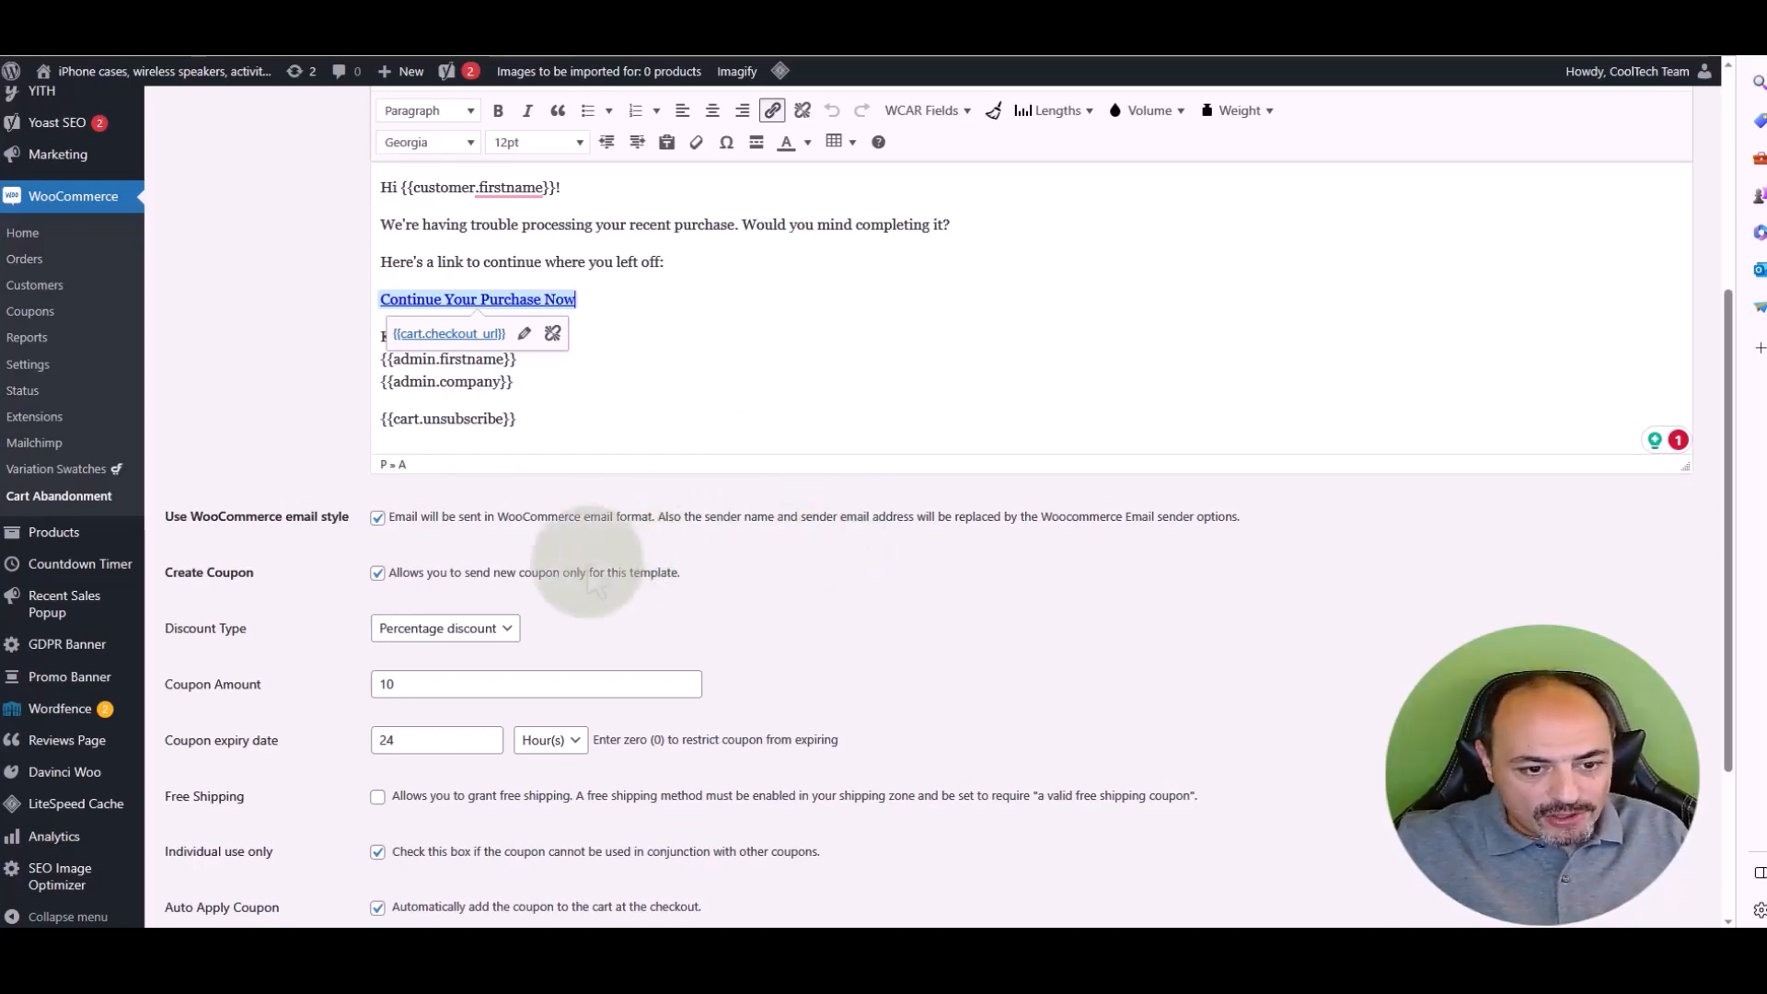
click(378, 519)
click(377, 518)
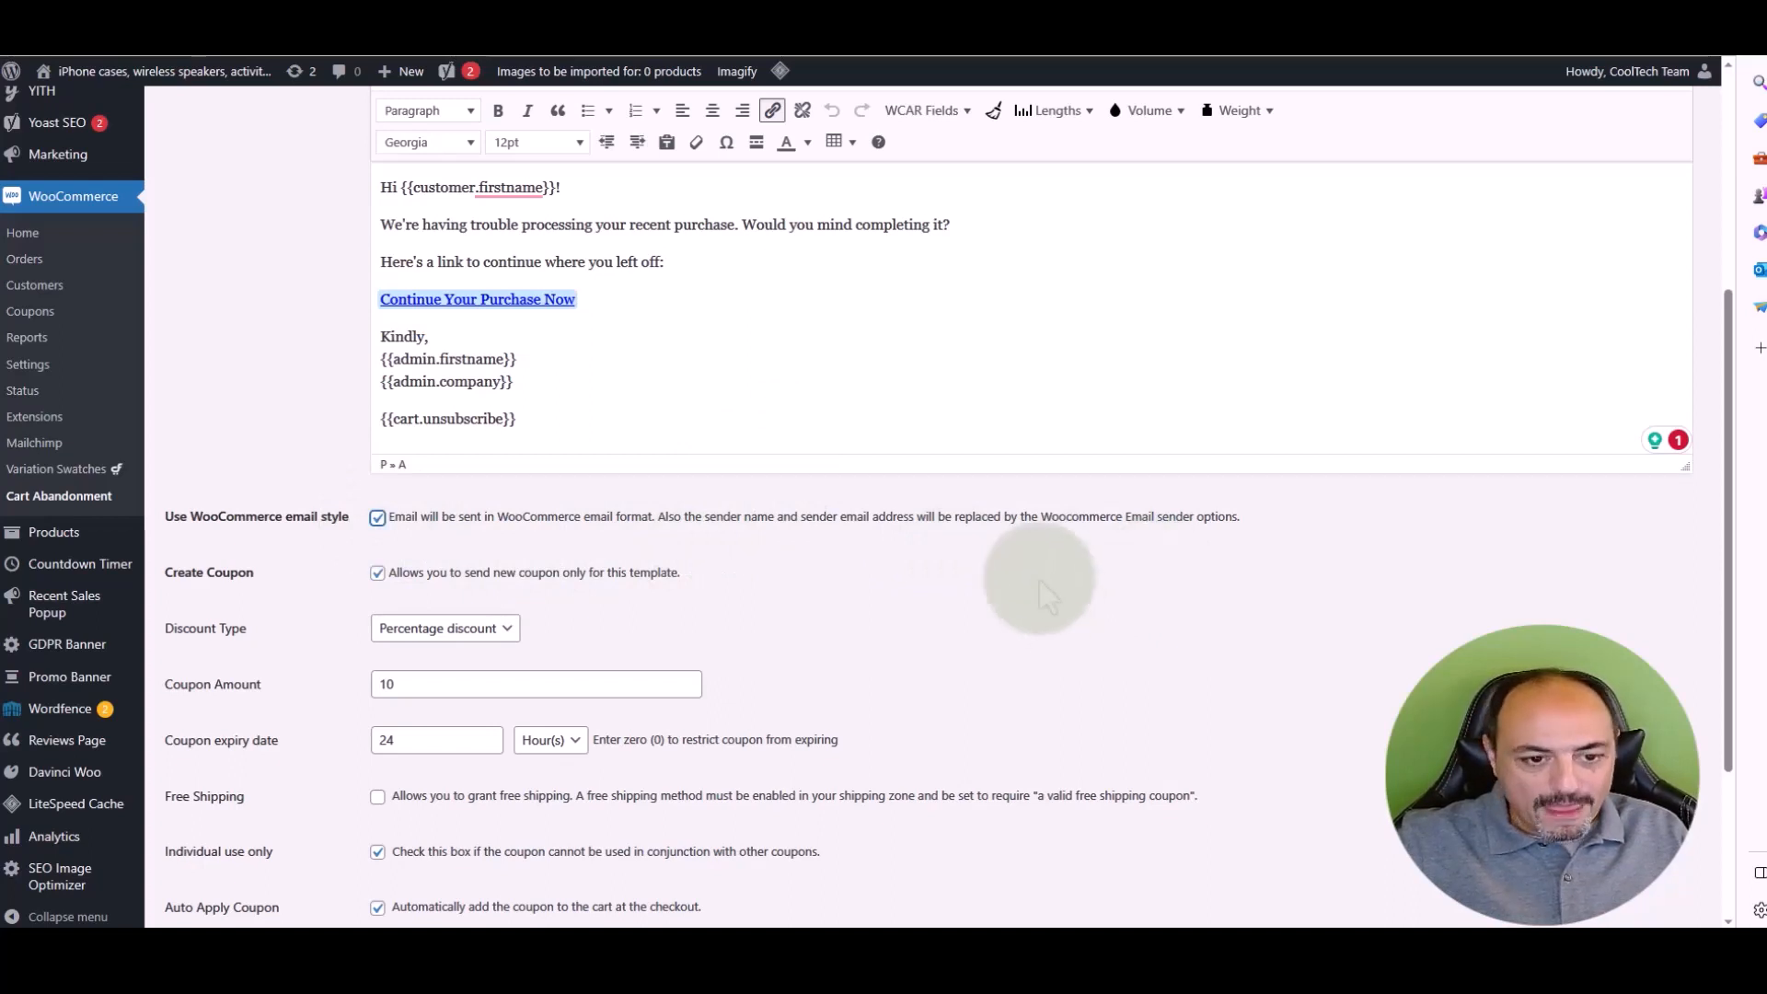
- Switch coupon creation for this template off and back on to check which coupon options depend on it
scroll(566, 437, down, 1)
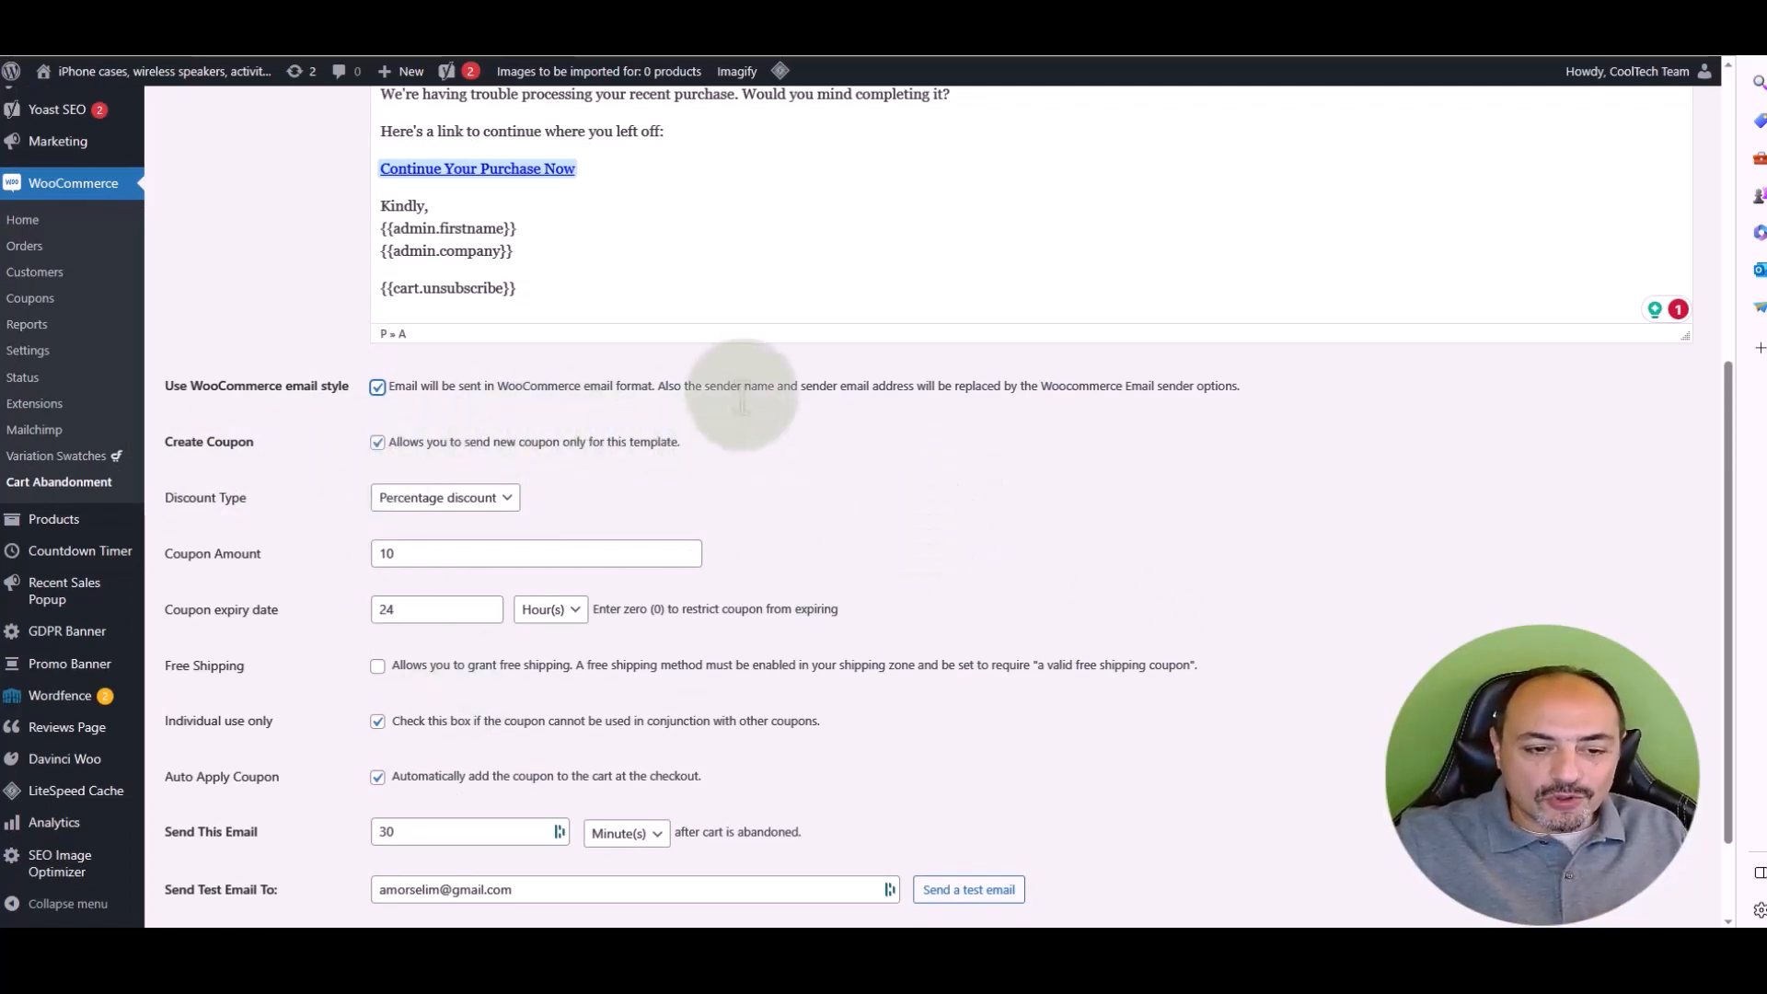
click(379, 445)
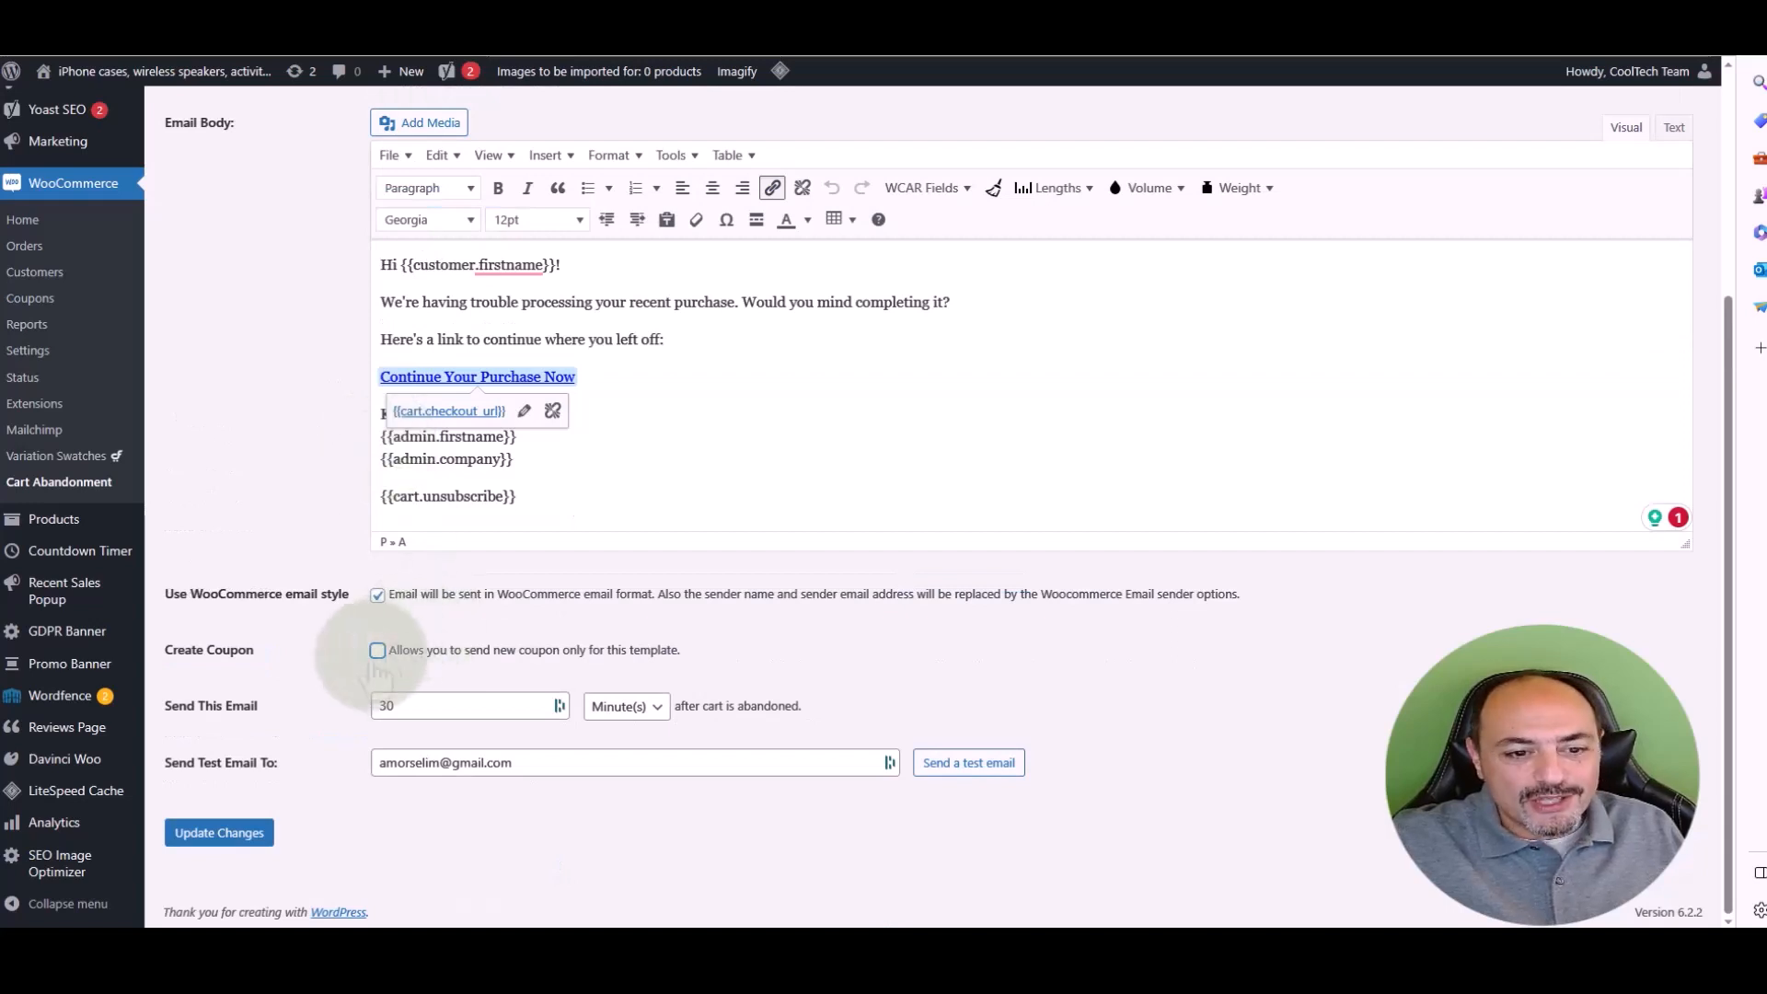
click(378, 651)
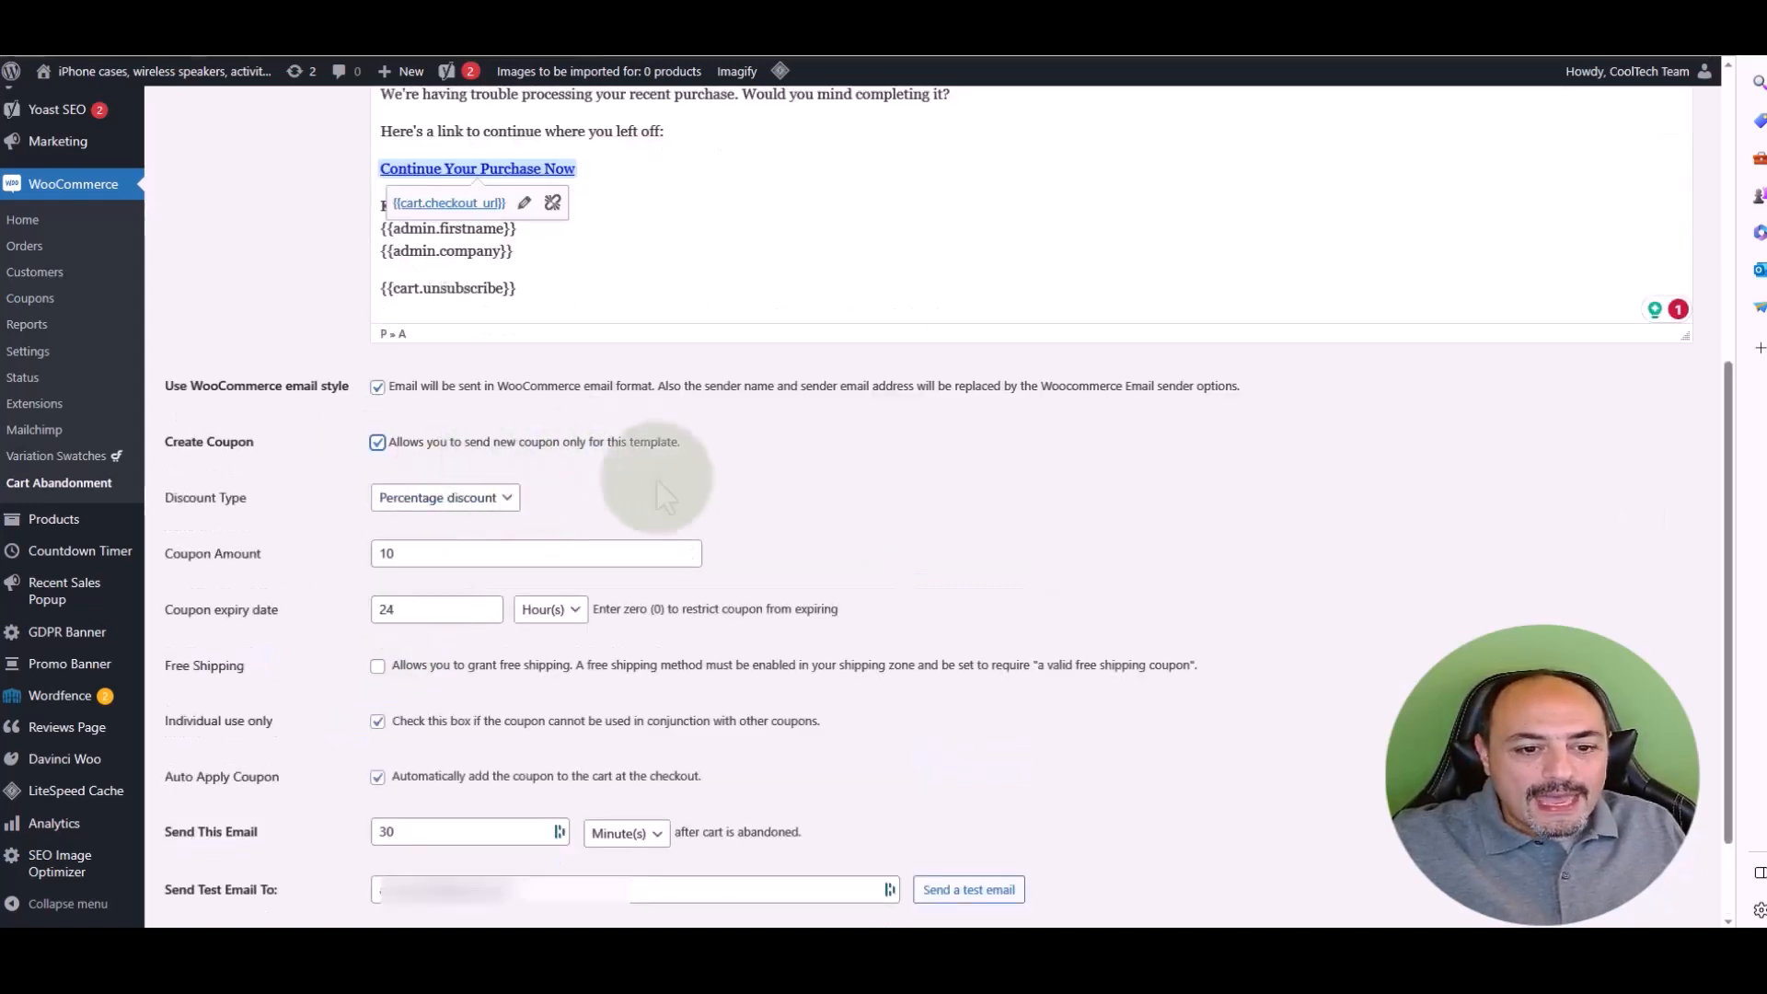
- Switch the template coupon's discount type to Fixed cart discount and back to Percentage discount, and check the coupon amount
scroll(670, 473, down, 2)
click(451, 371)
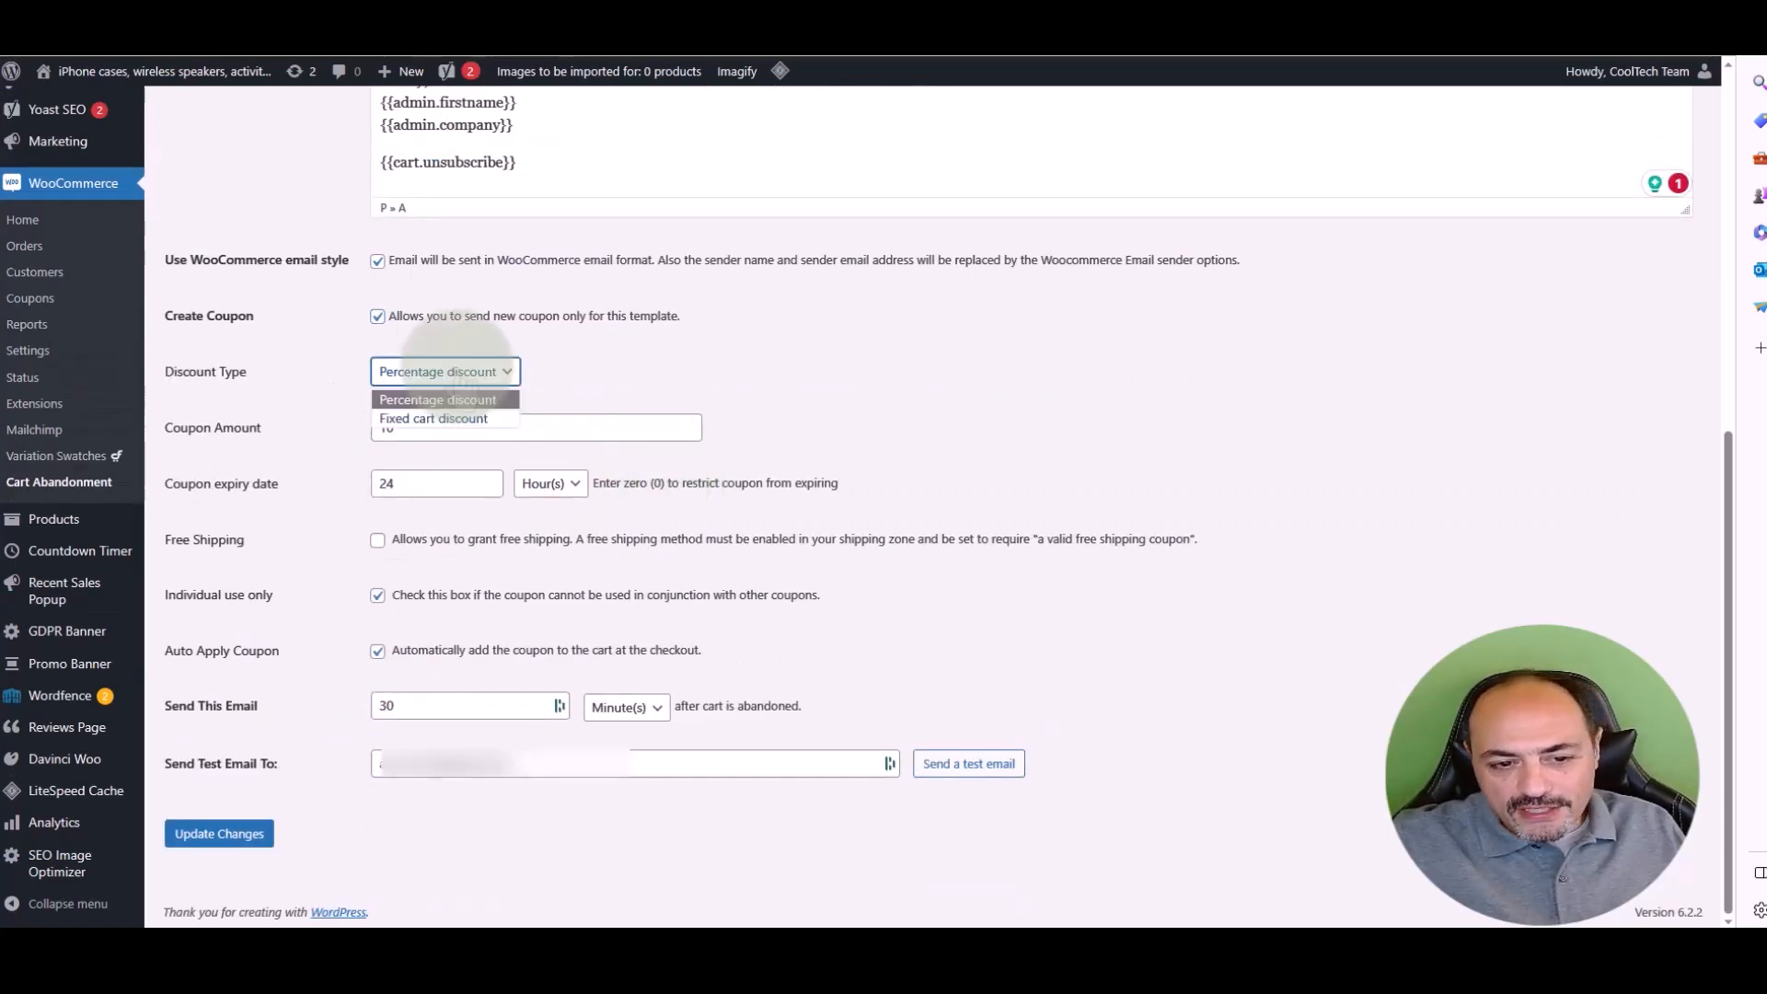
click(434, 418)
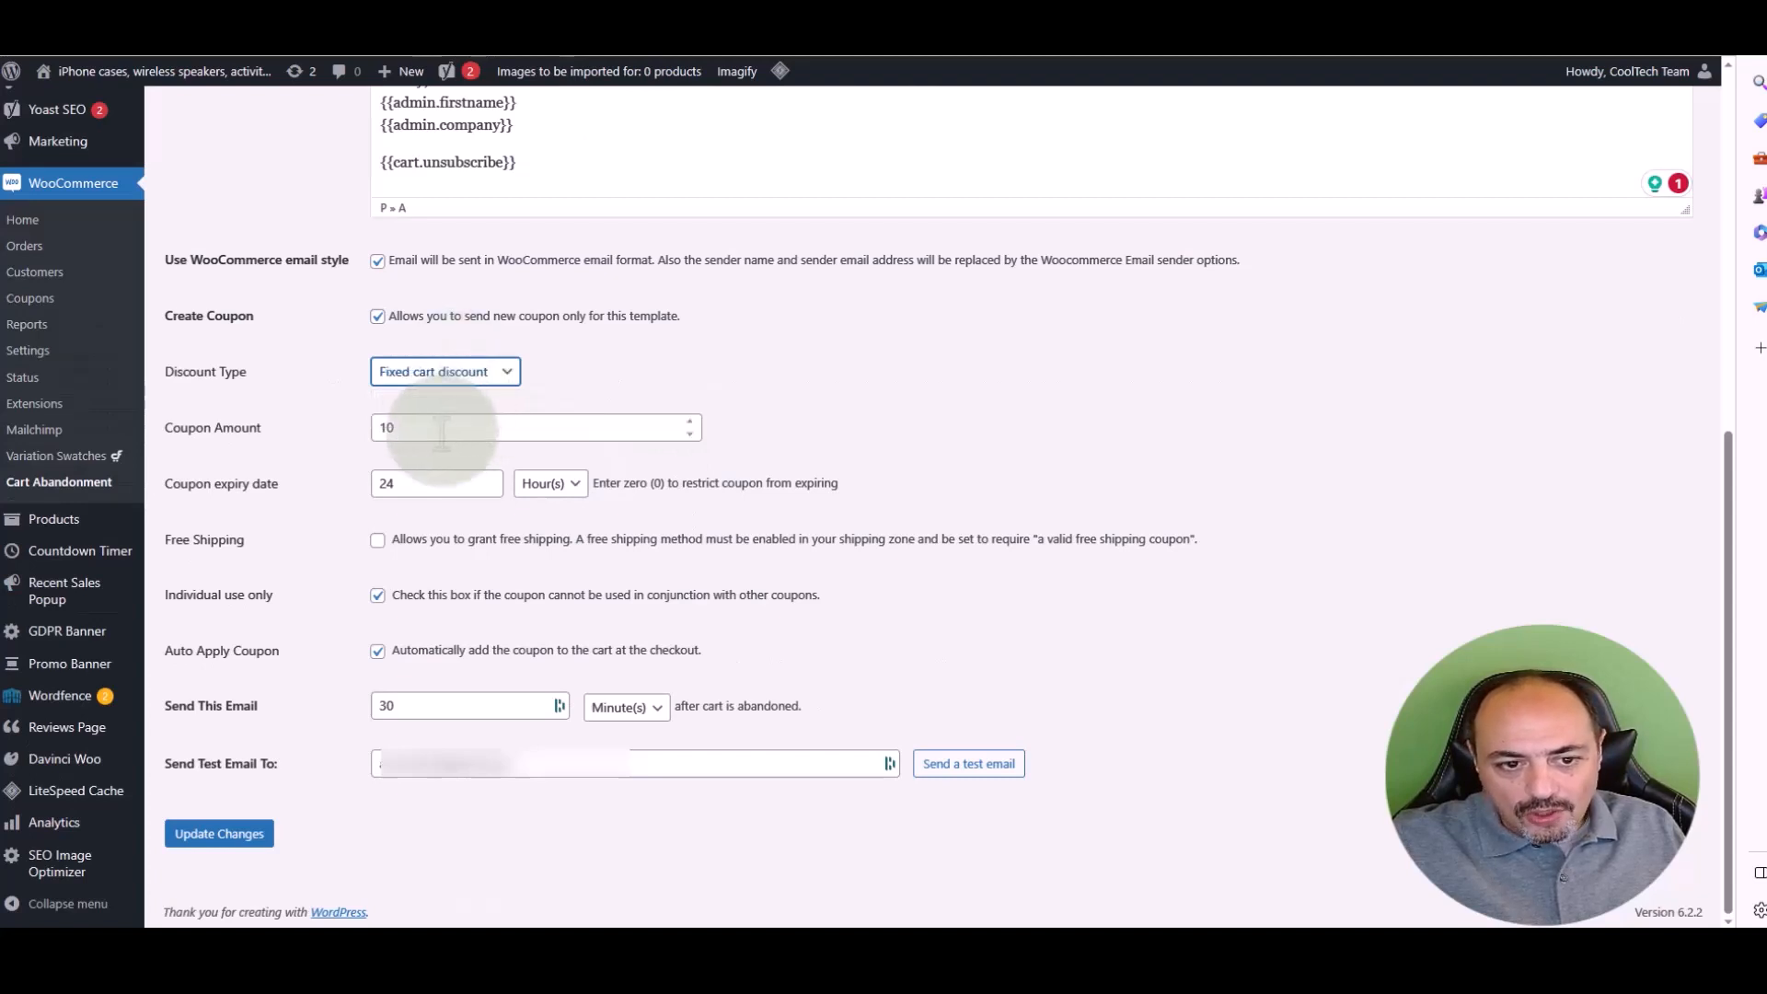
click(443, 371)
click(460, 394)
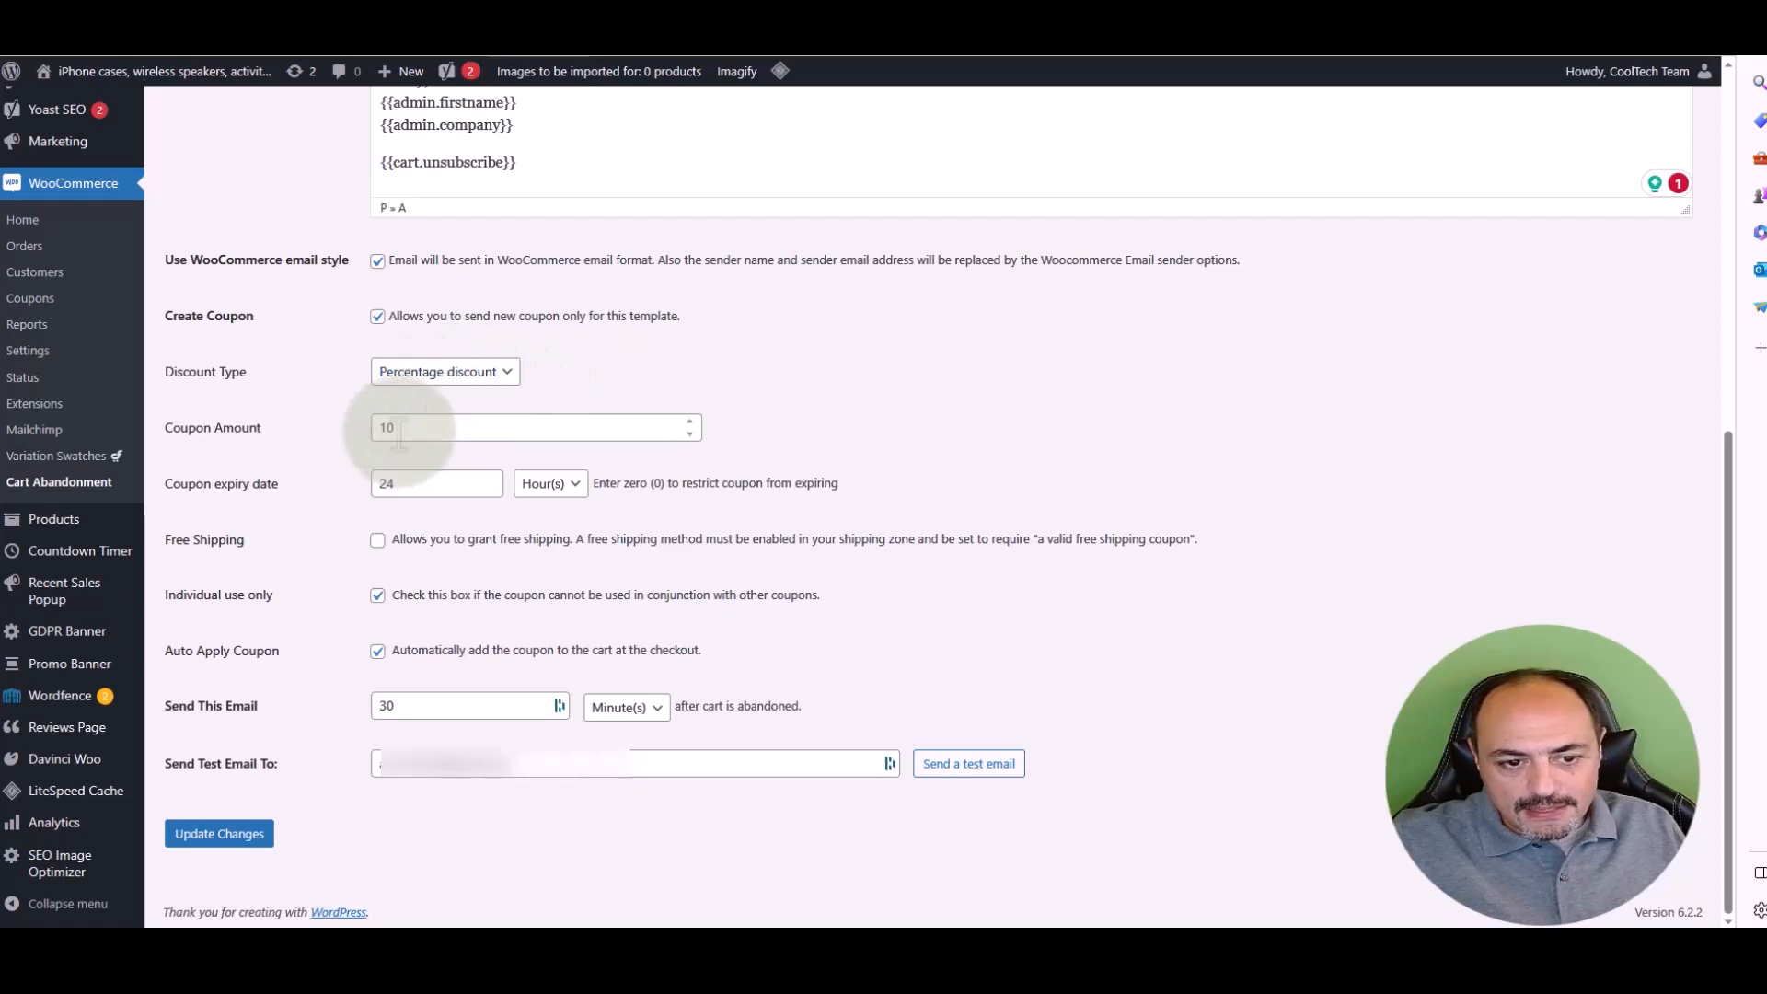
click(433, 429)
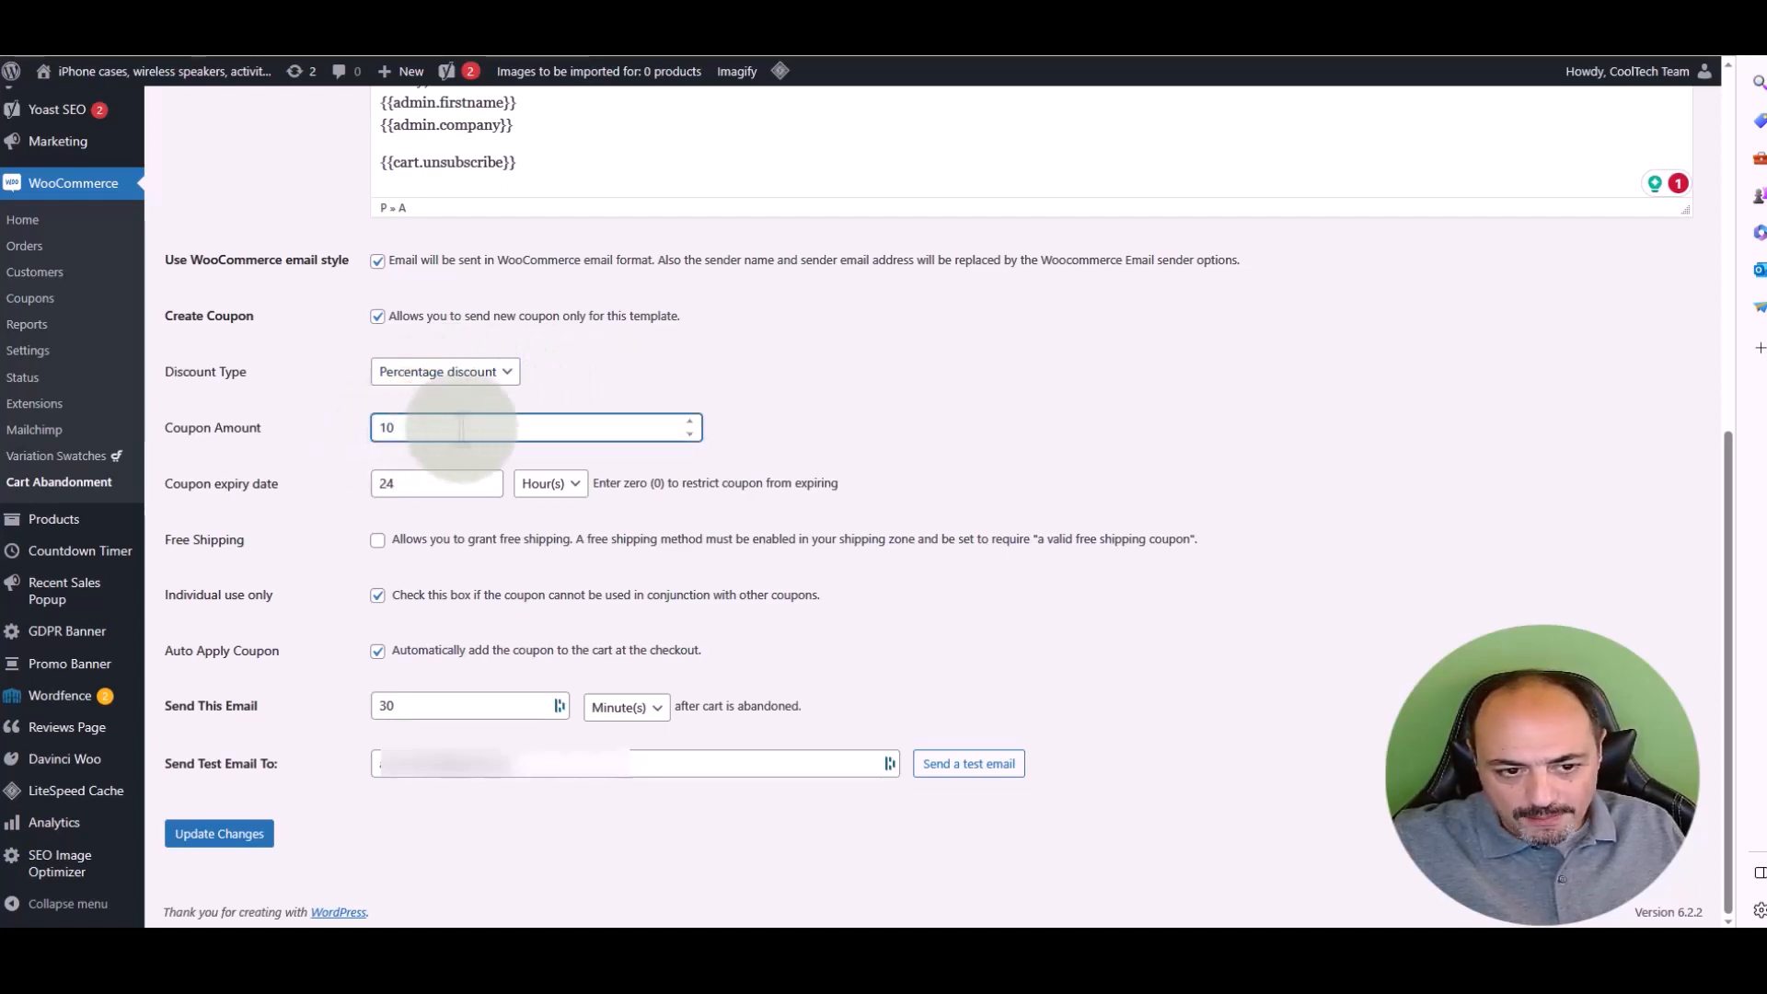
drag(494, 425, 378, 429)
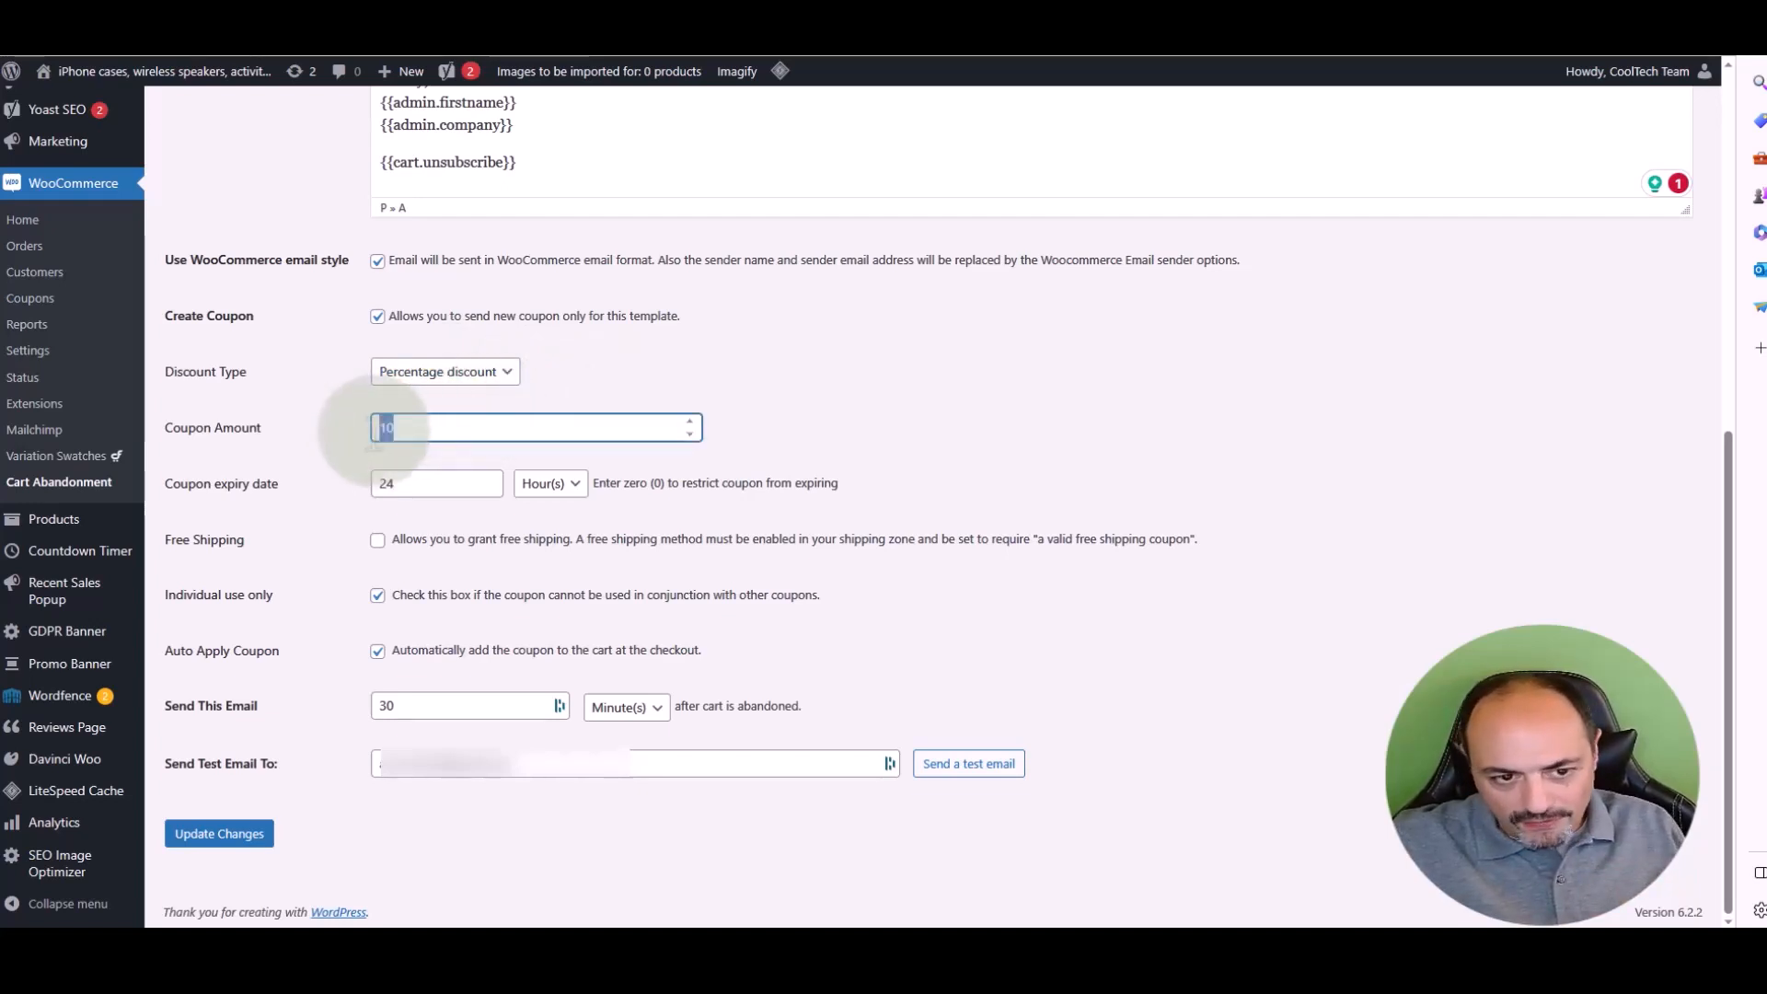
click(497, 425)
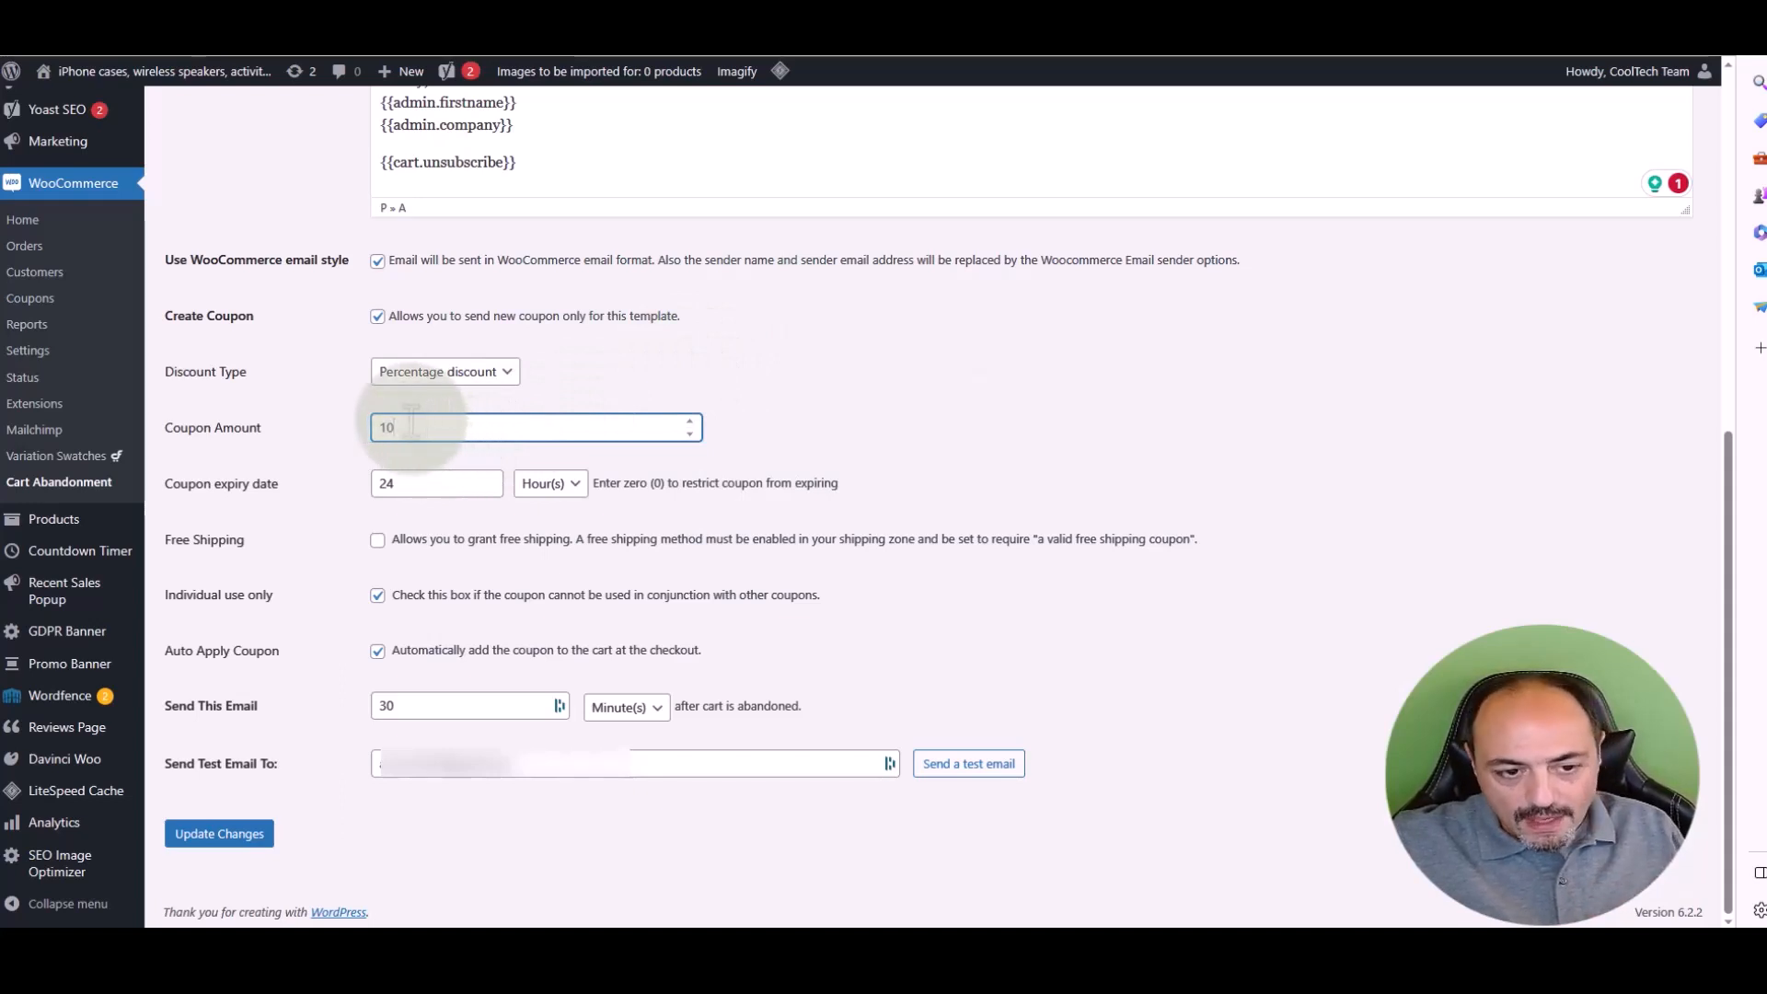
- Choose Fixed cart discount again to compare how it uses the coupon amount, and return the discount type to Percentage discount
click(446, 371)
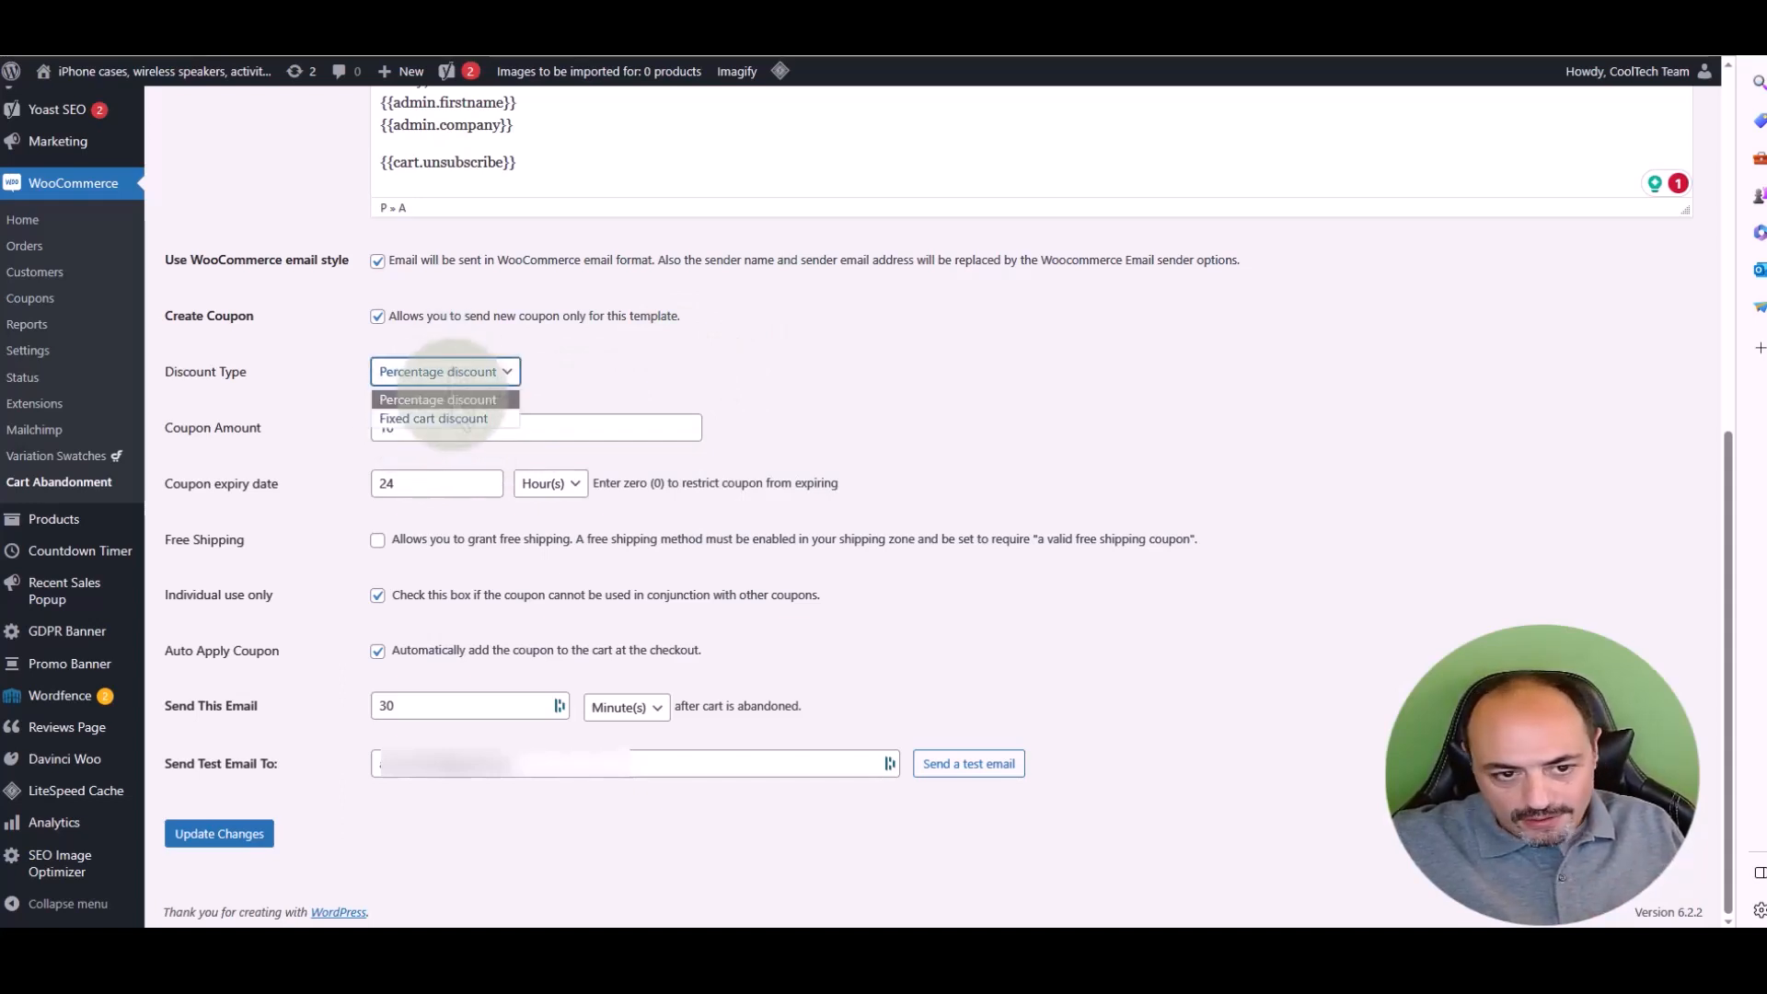
click(442, 392)
key(Down)
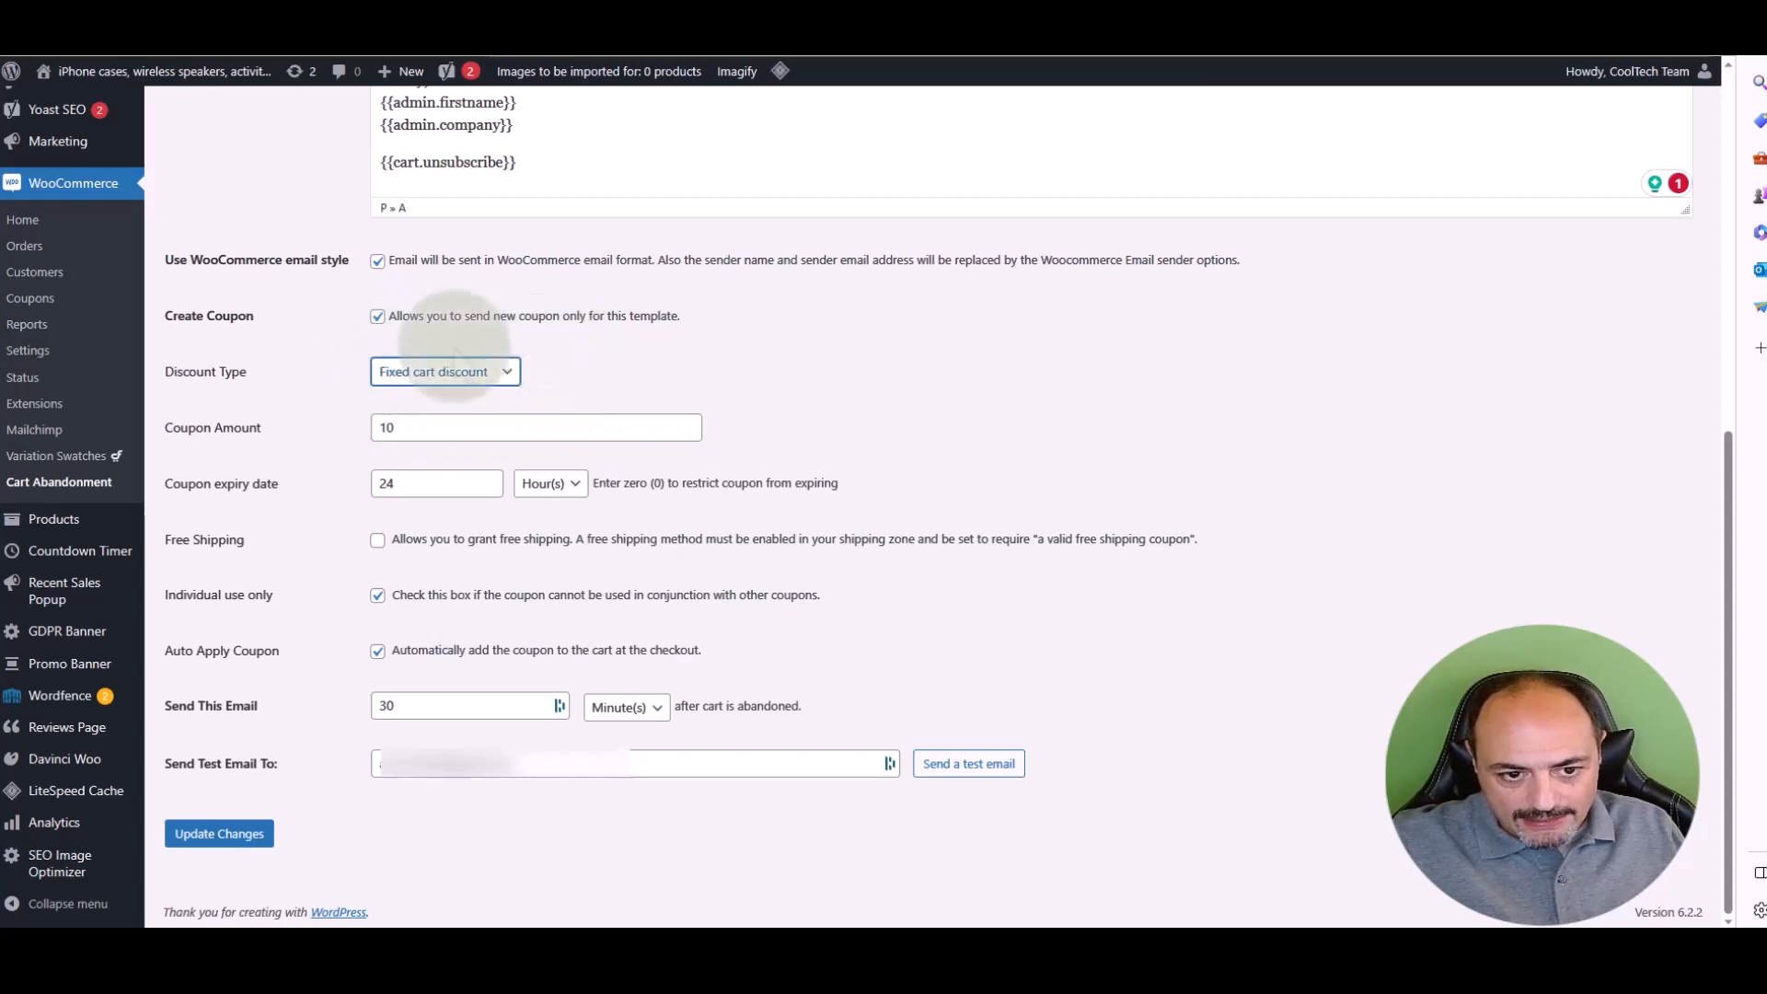
click(453, 369)
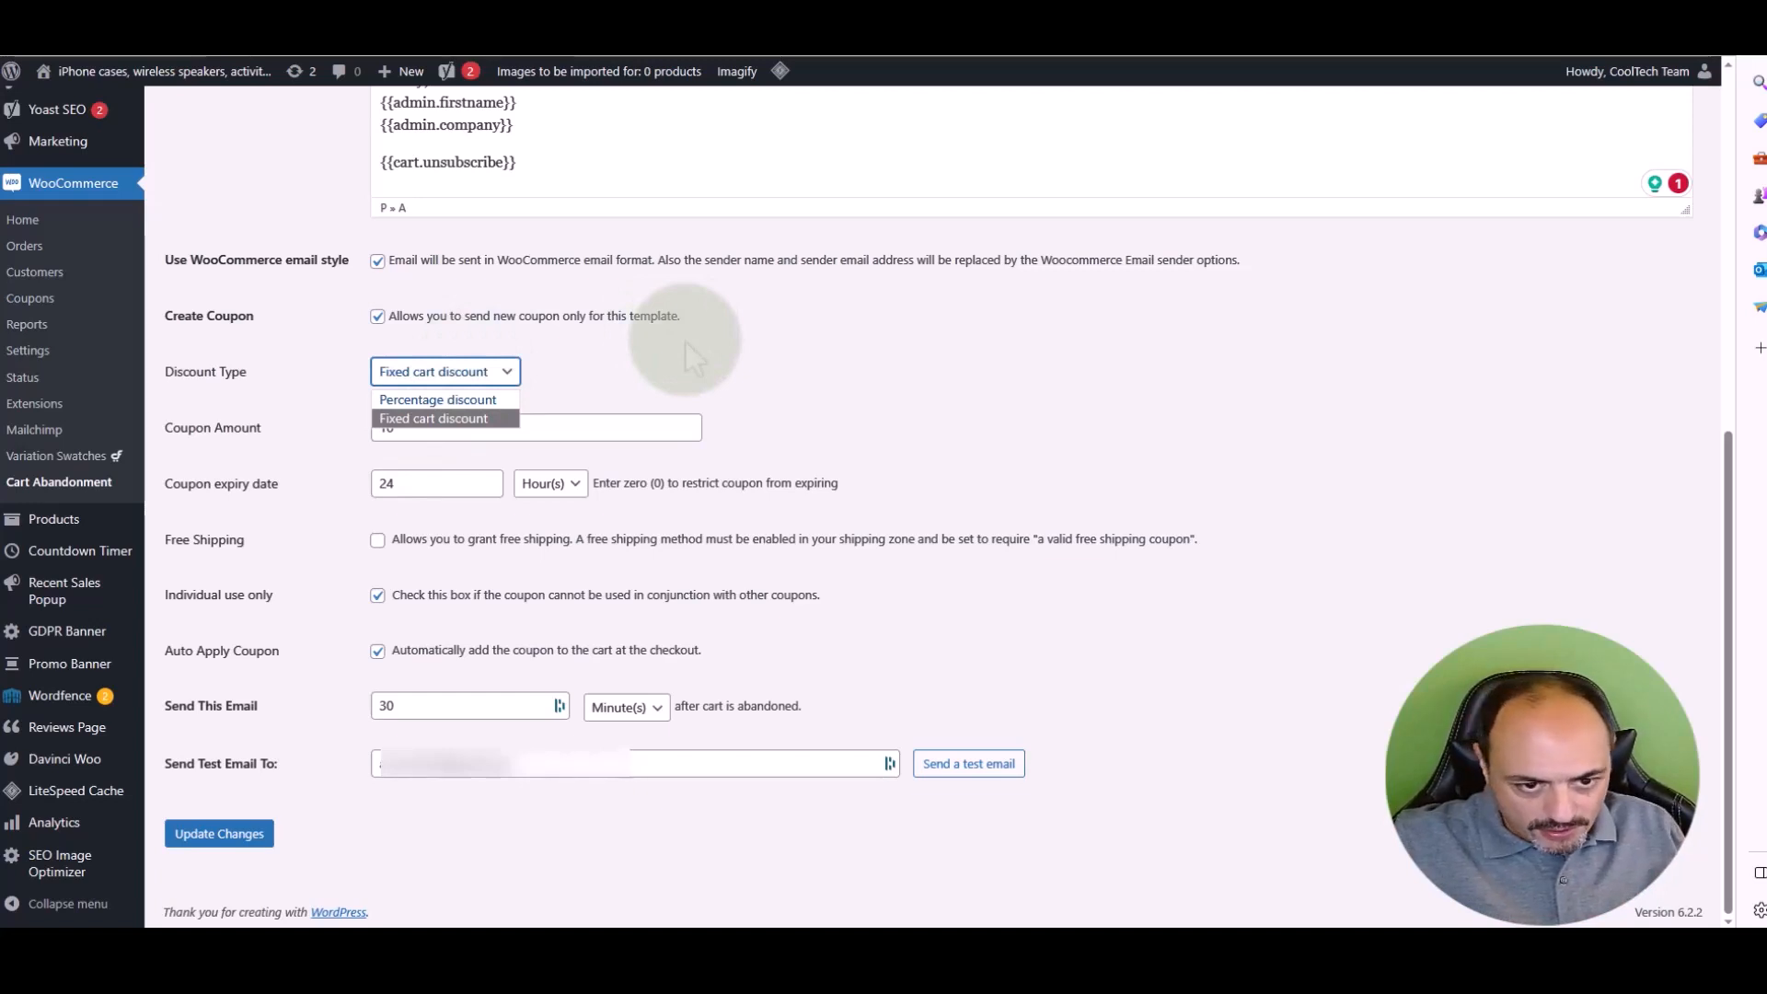
click(479, 399)
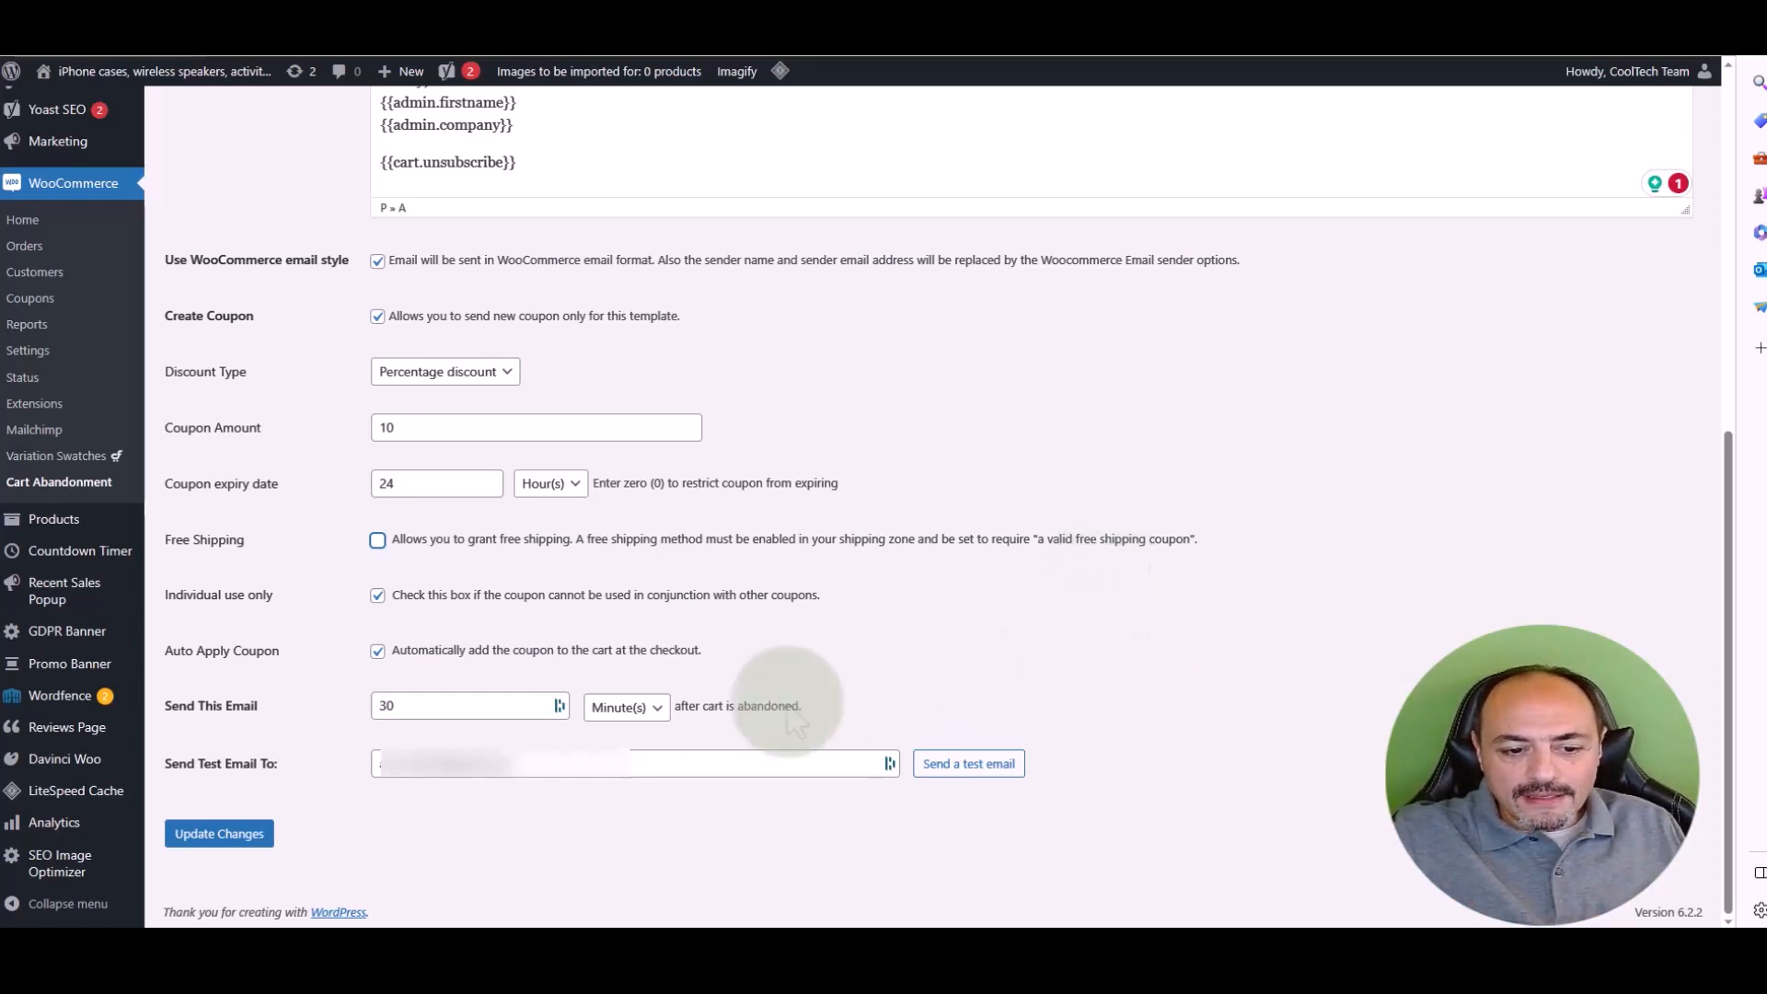
- Check the delay before this email goes out and send a test email of the template
double_click(387, 706)
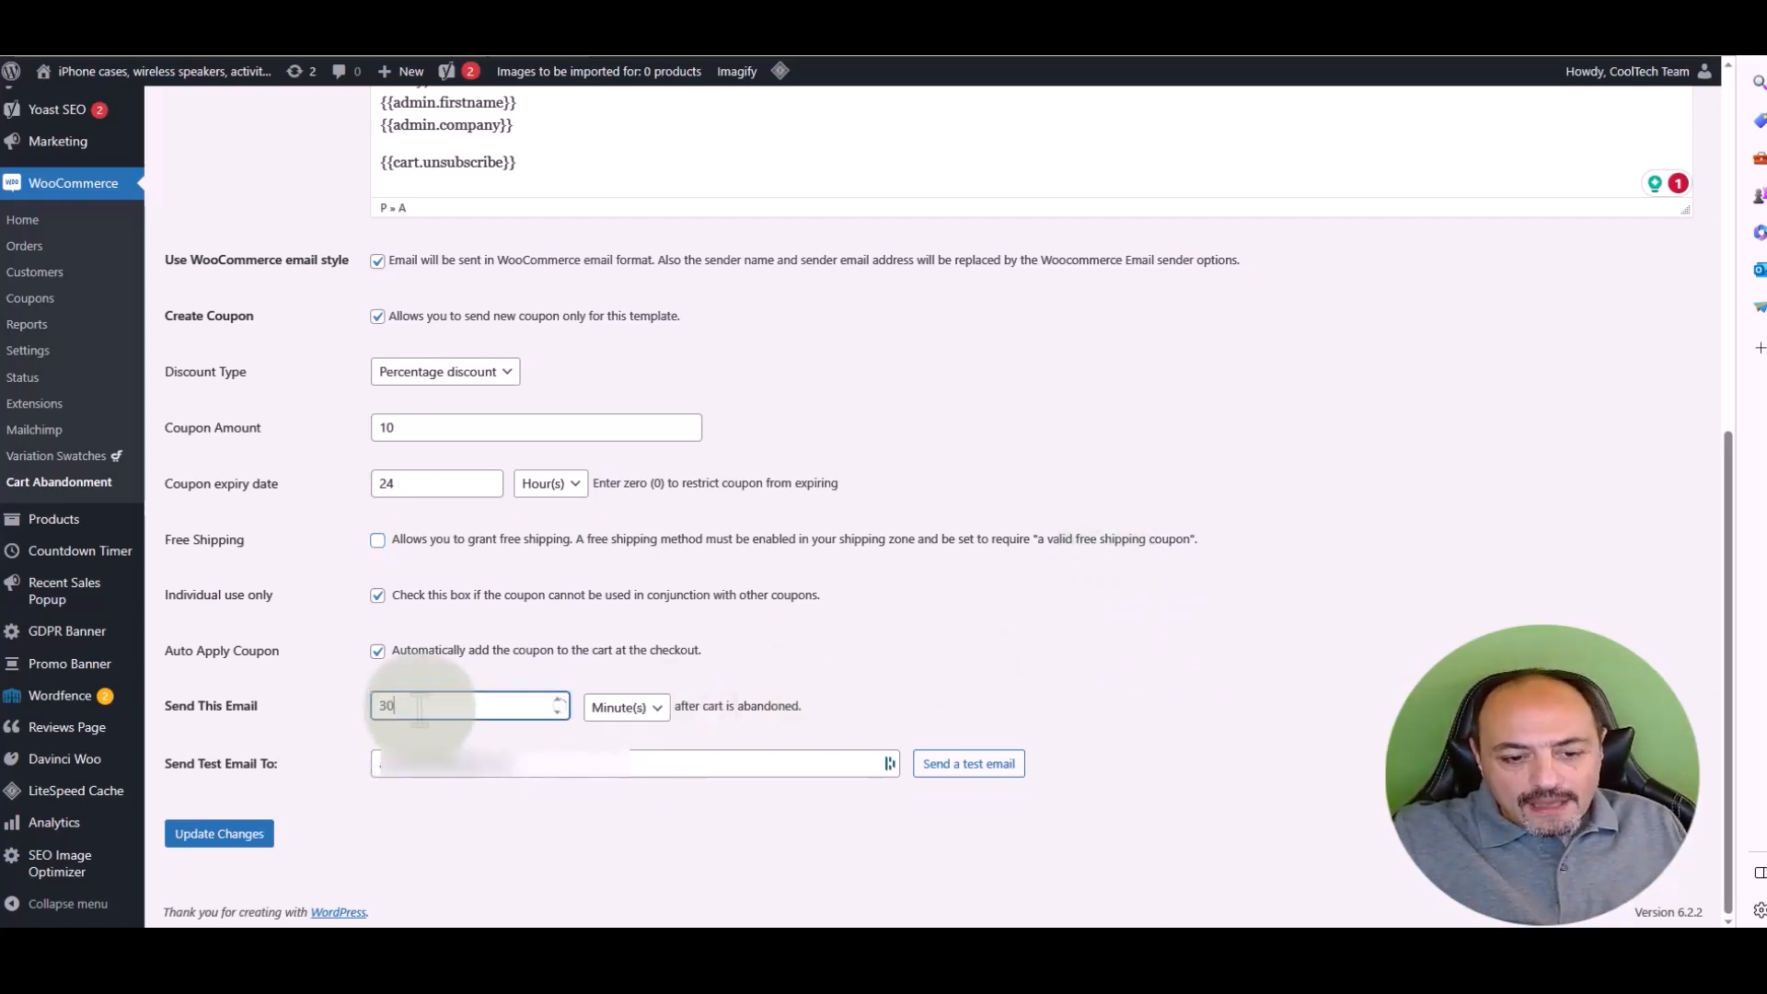
click(1058, 618)
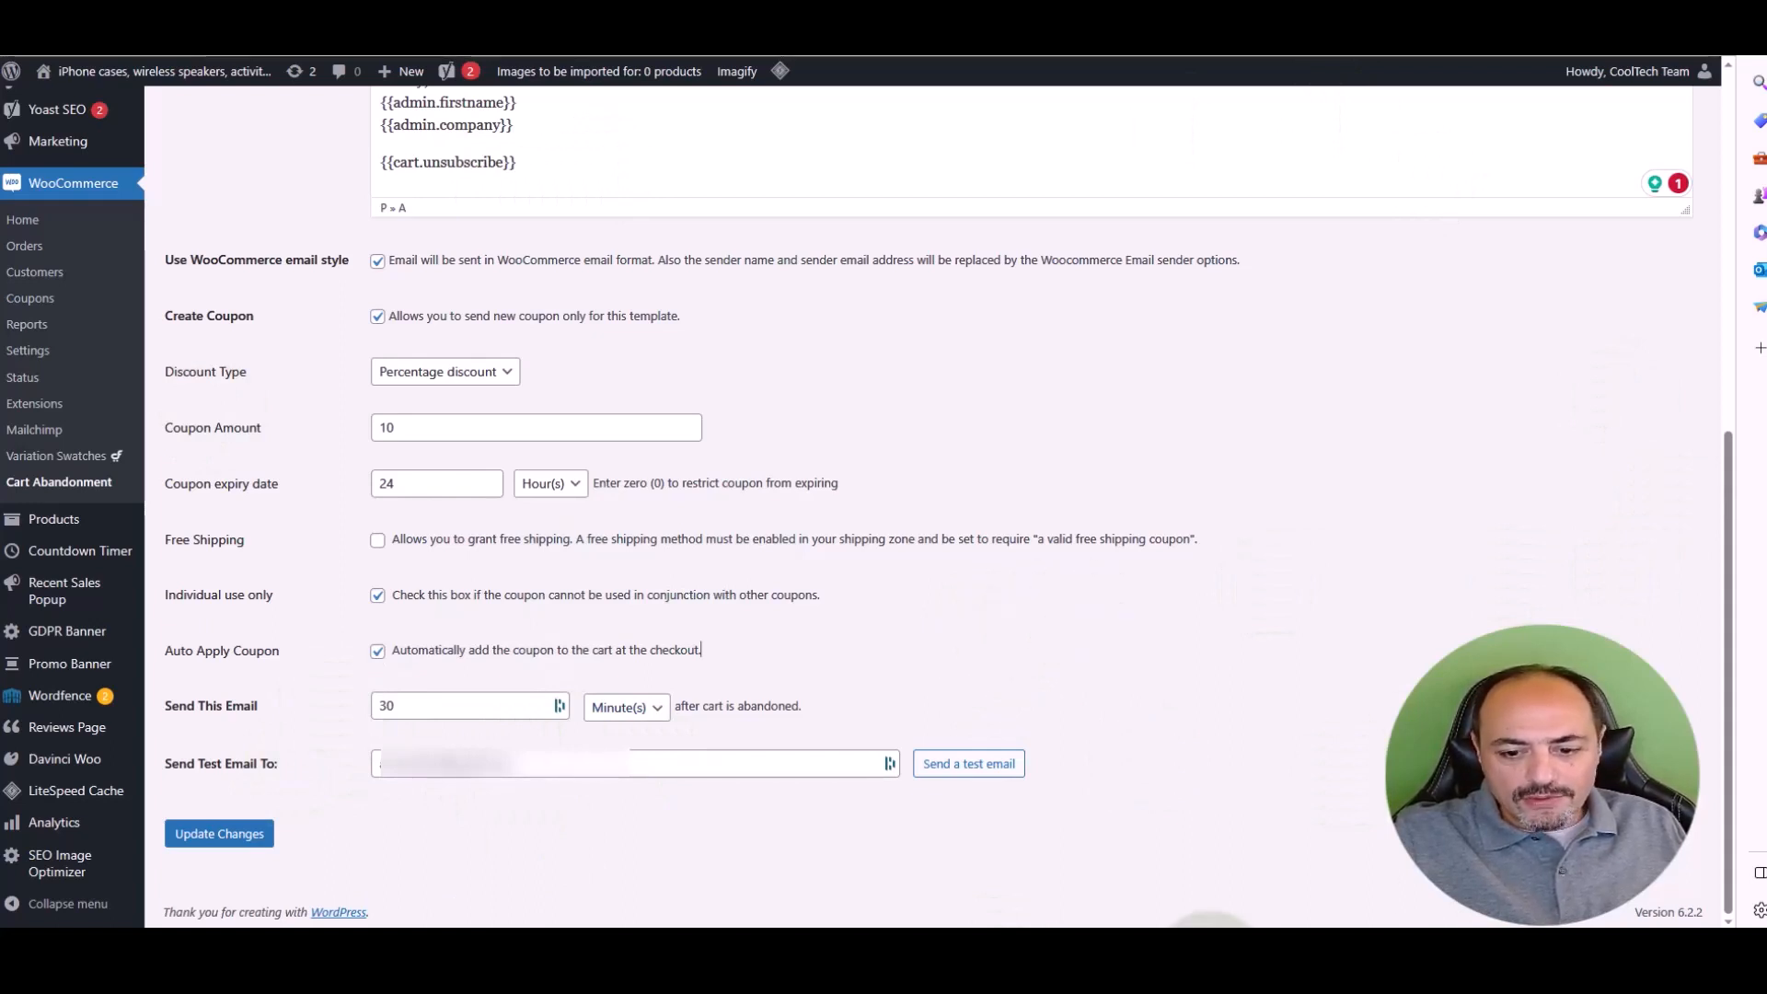
click(993, 771)
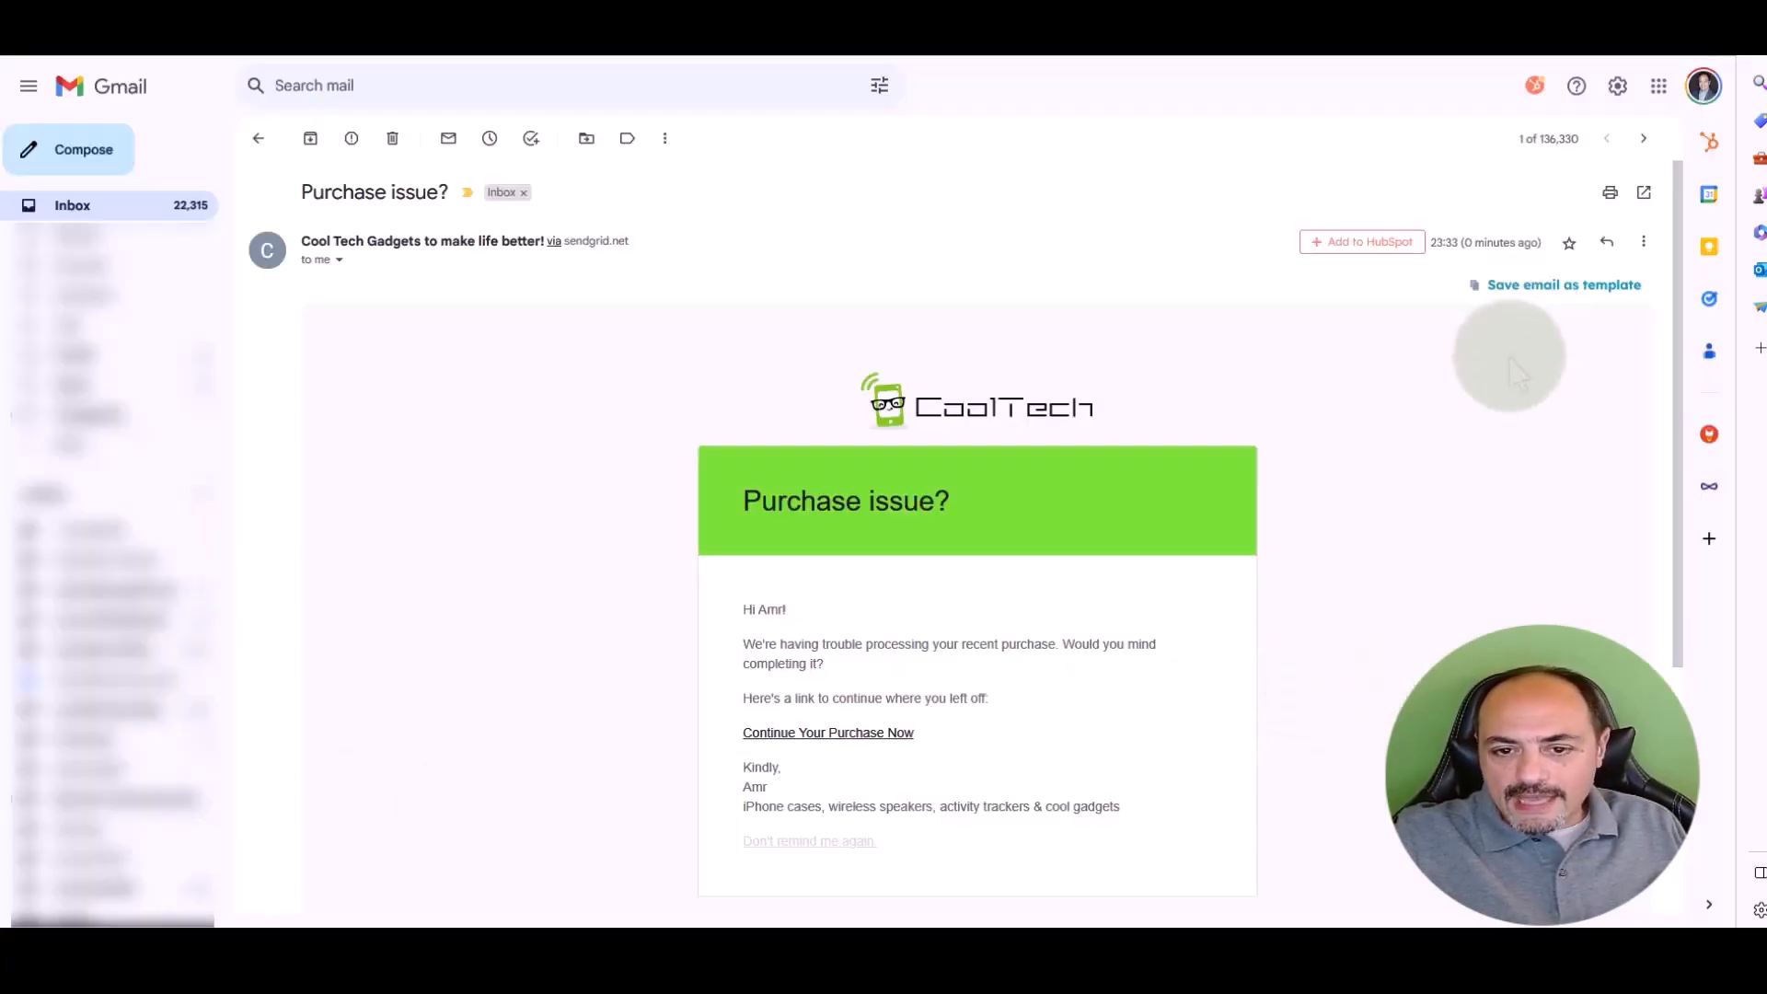
- Read through the "Purchase issue?" test email in Gmail, including its purchase link and unsubscribe link
scroll(1010, 316, down, 2)
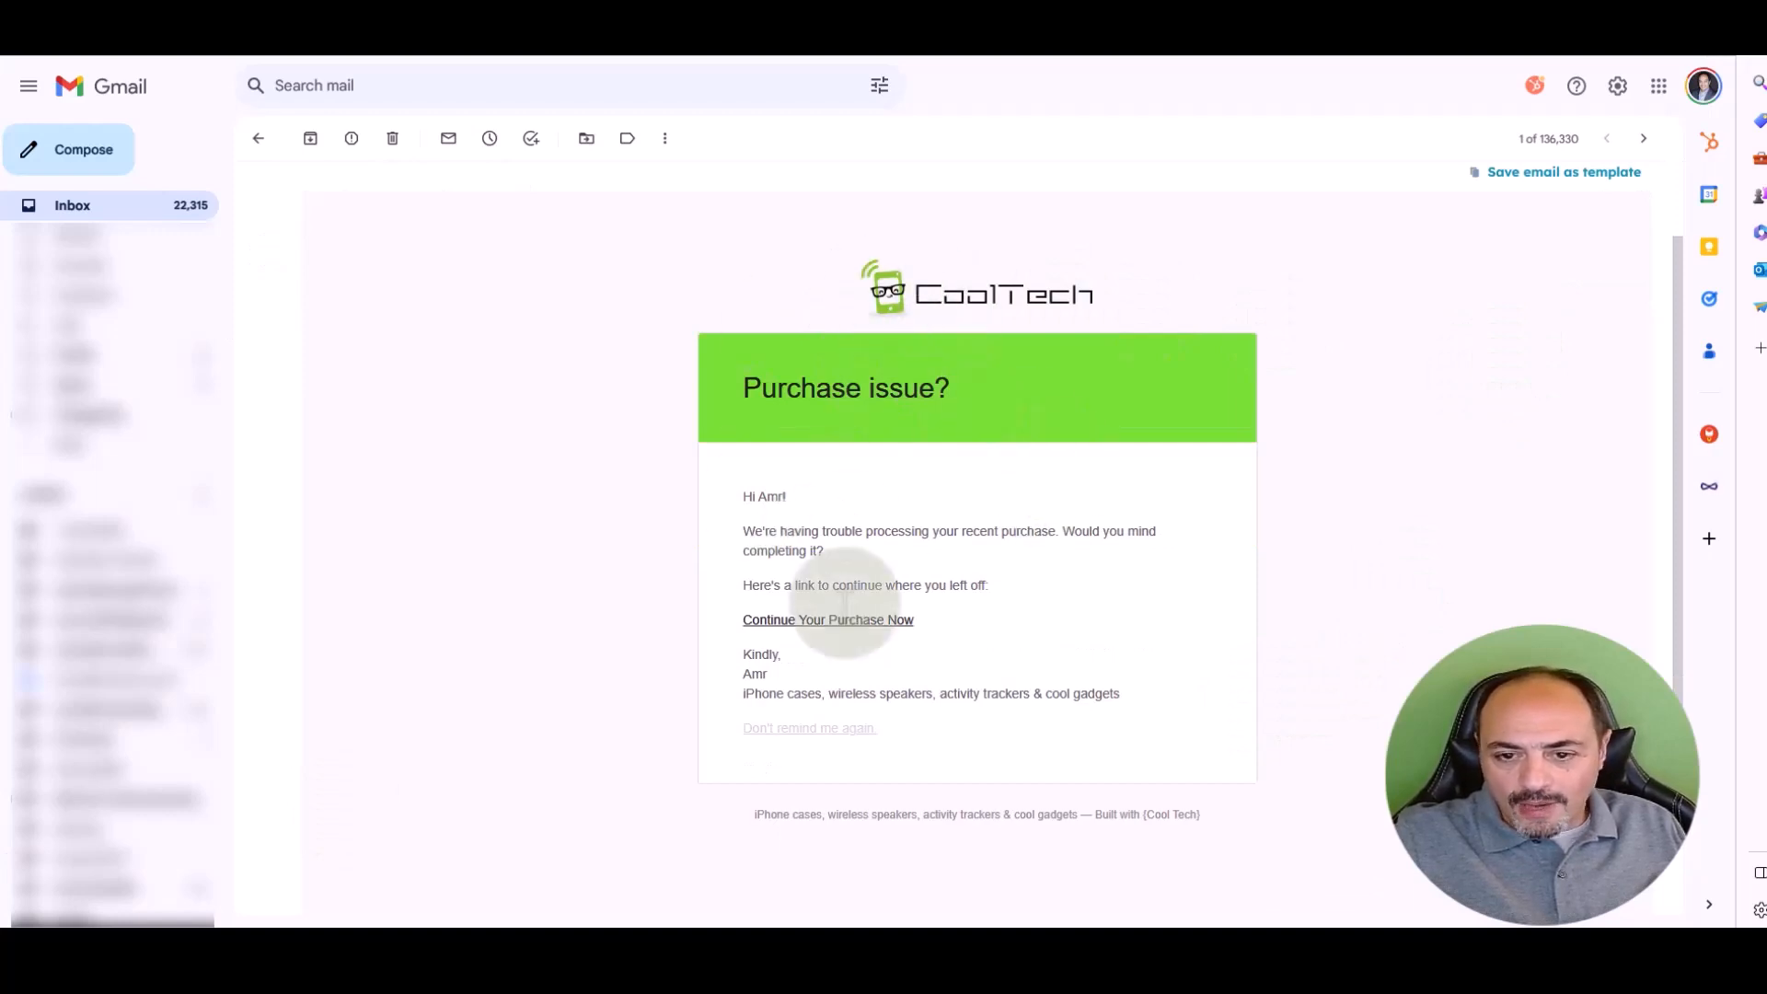
scroll(1262, 454, down, 2)
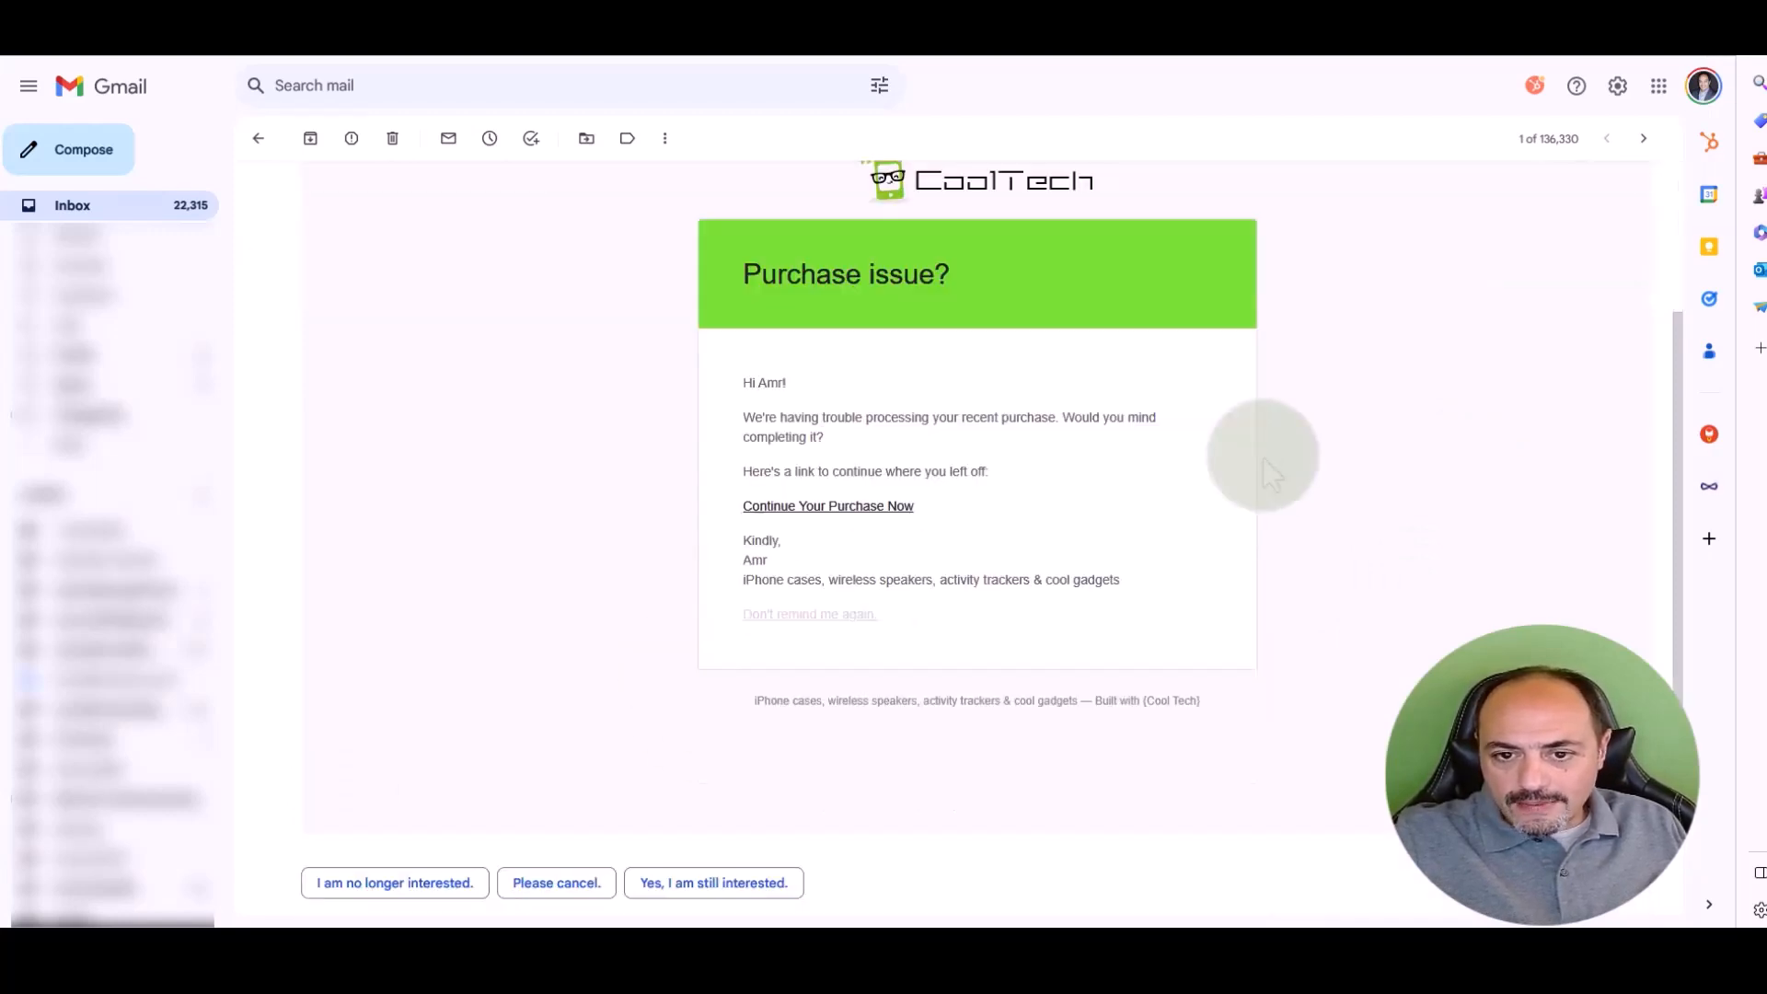
scroll(1269, 469, up, 2)
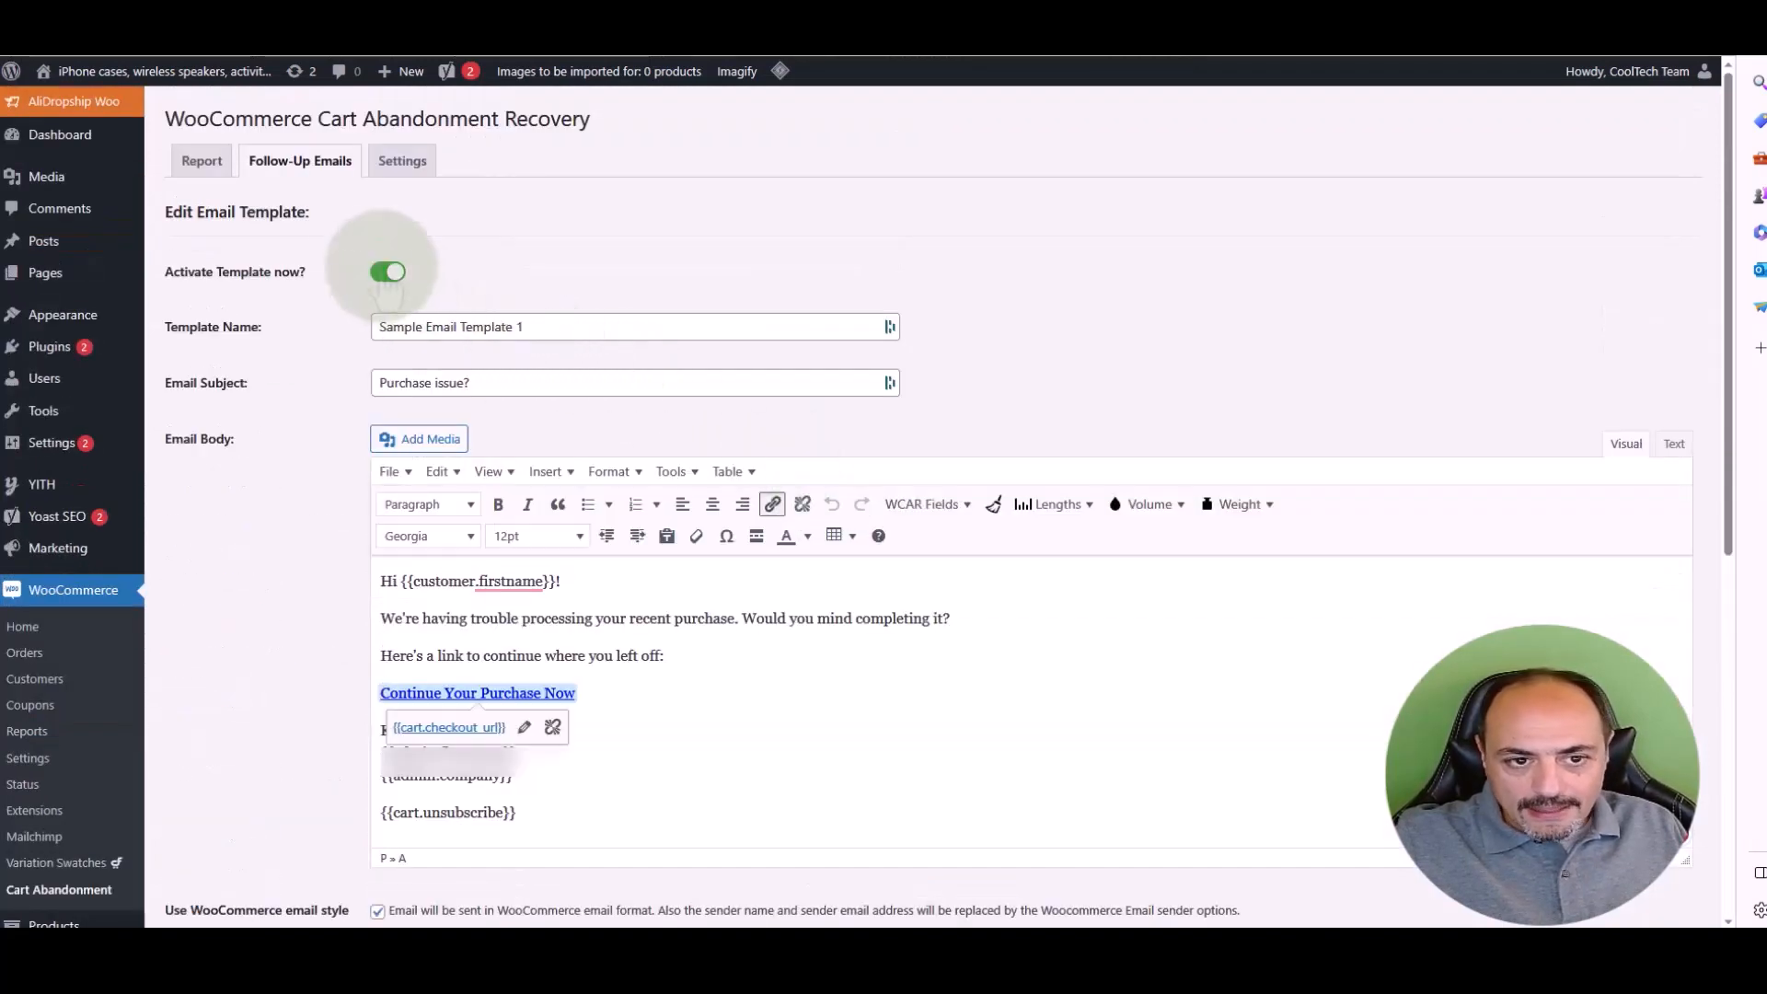
- Open Sample Email Template 2 from the follow-up emails and examine its subject, message body, coupon option and sending delay
click(279, 171)
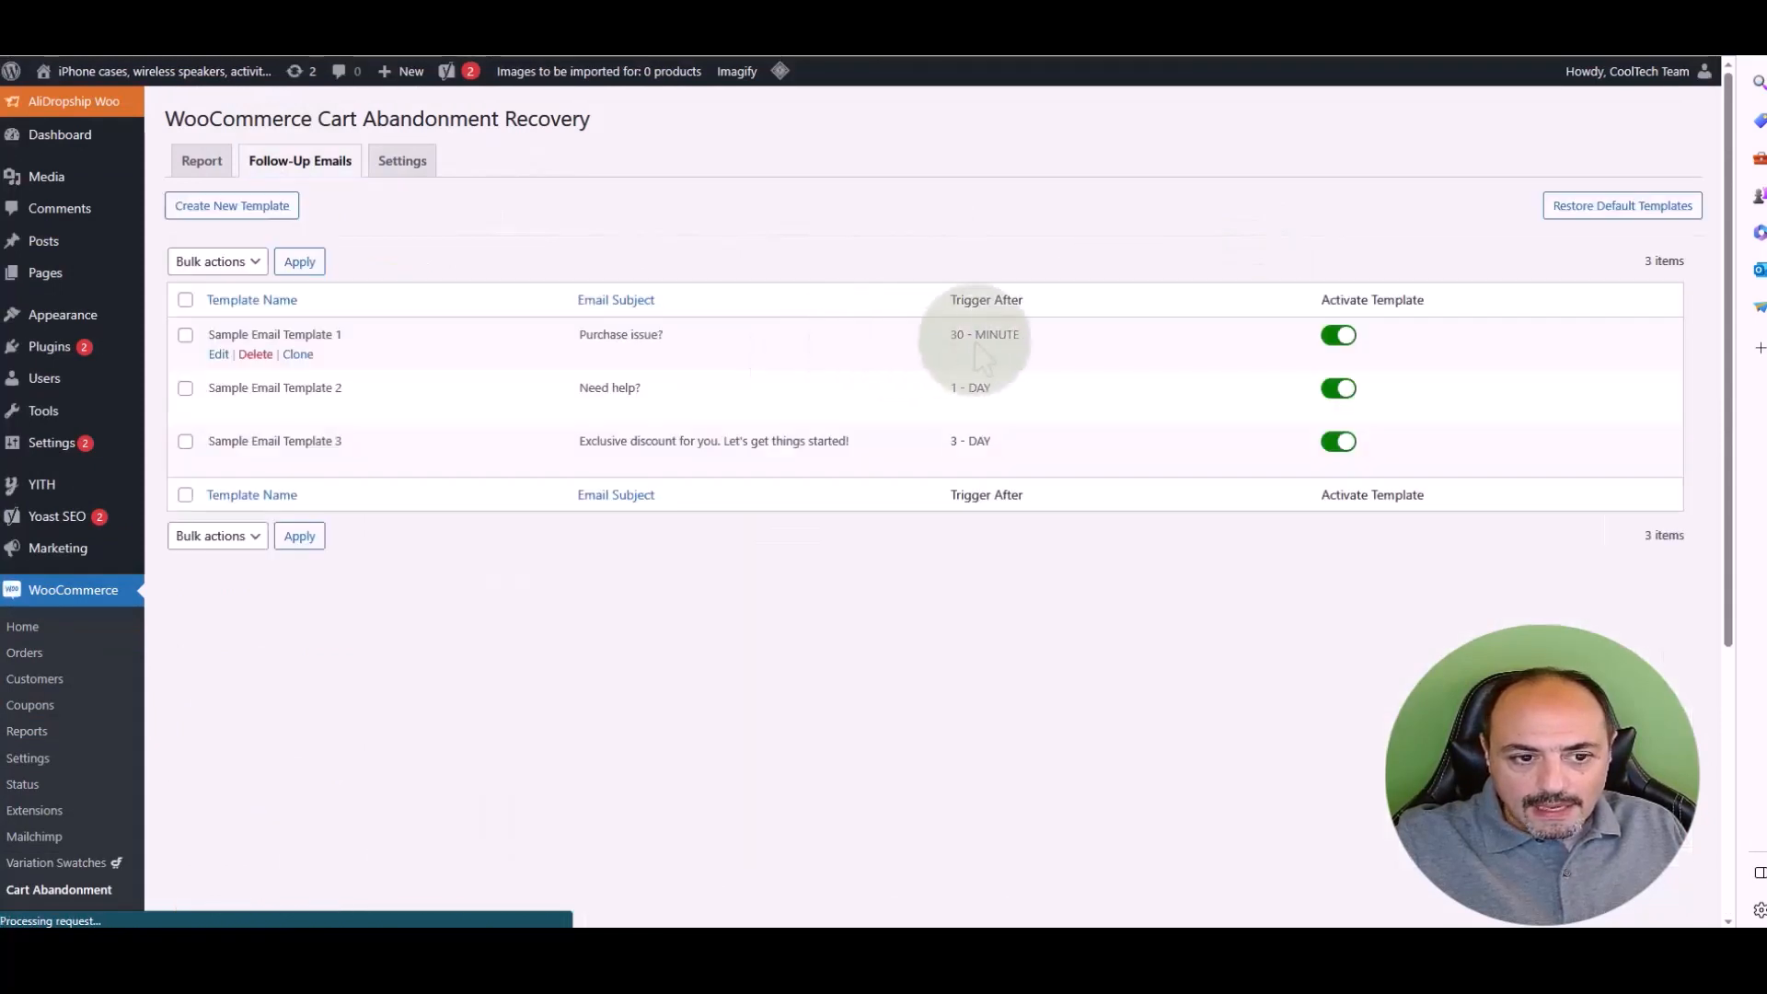
click(218, 407)
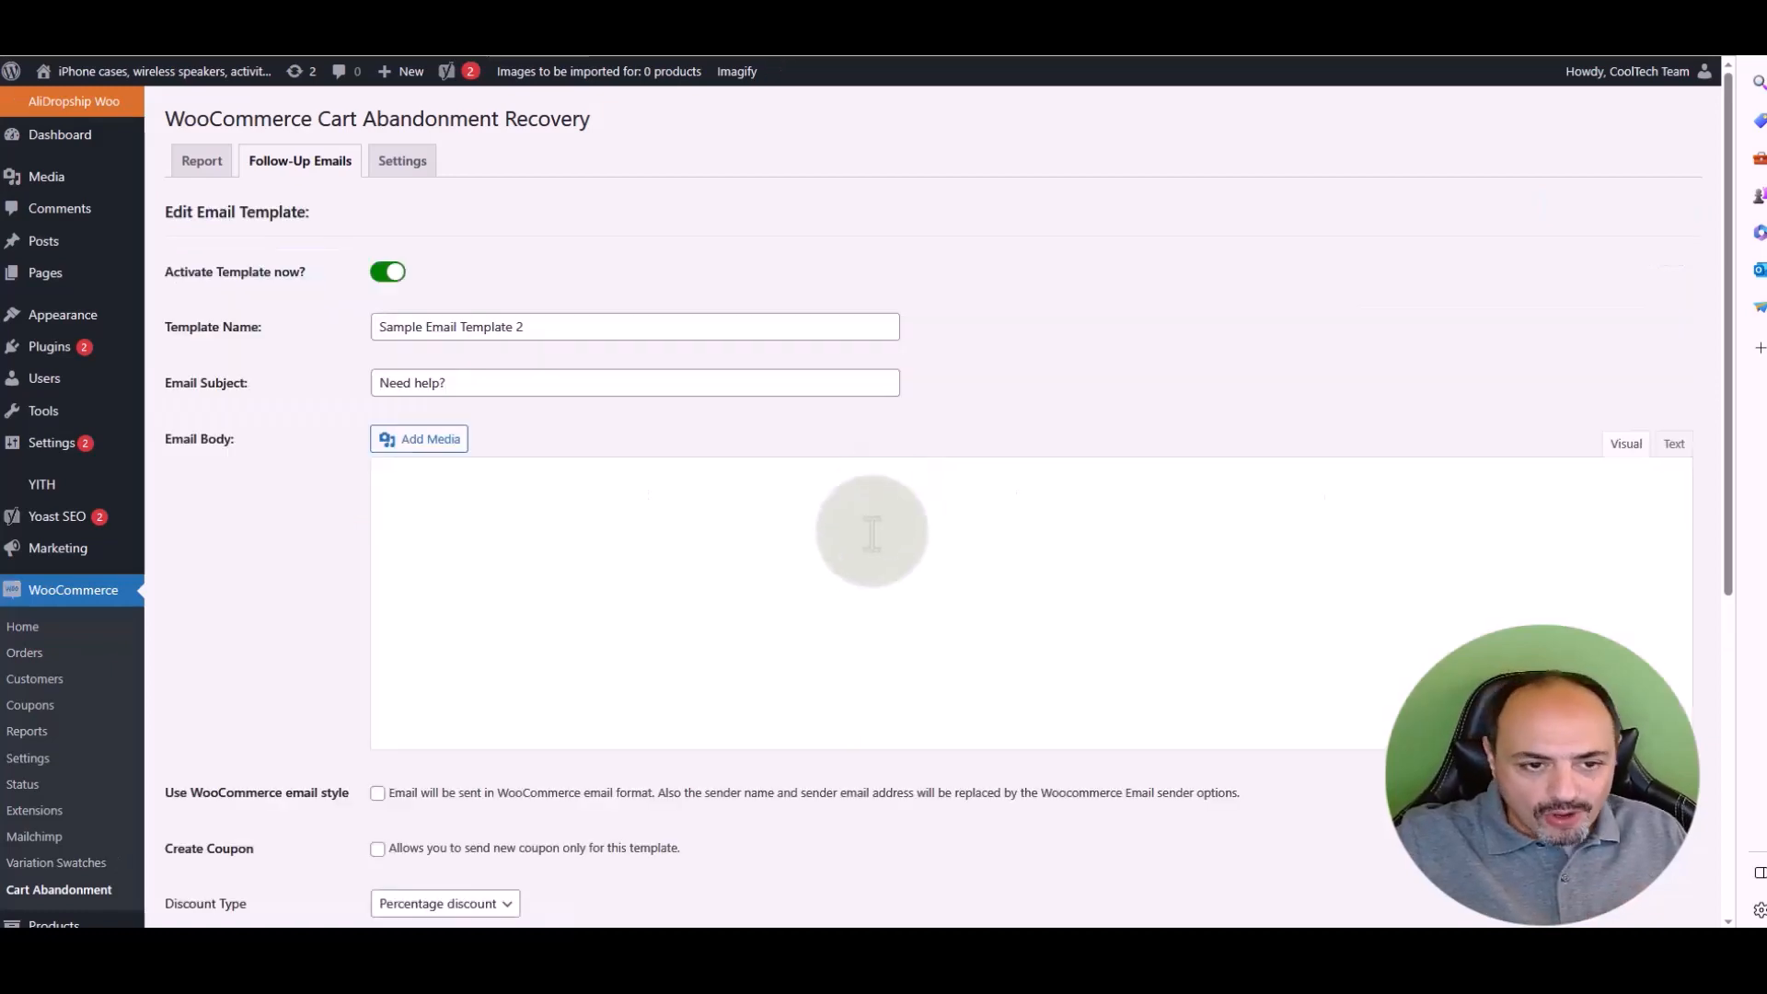
scroll(917, 324, down, 4)
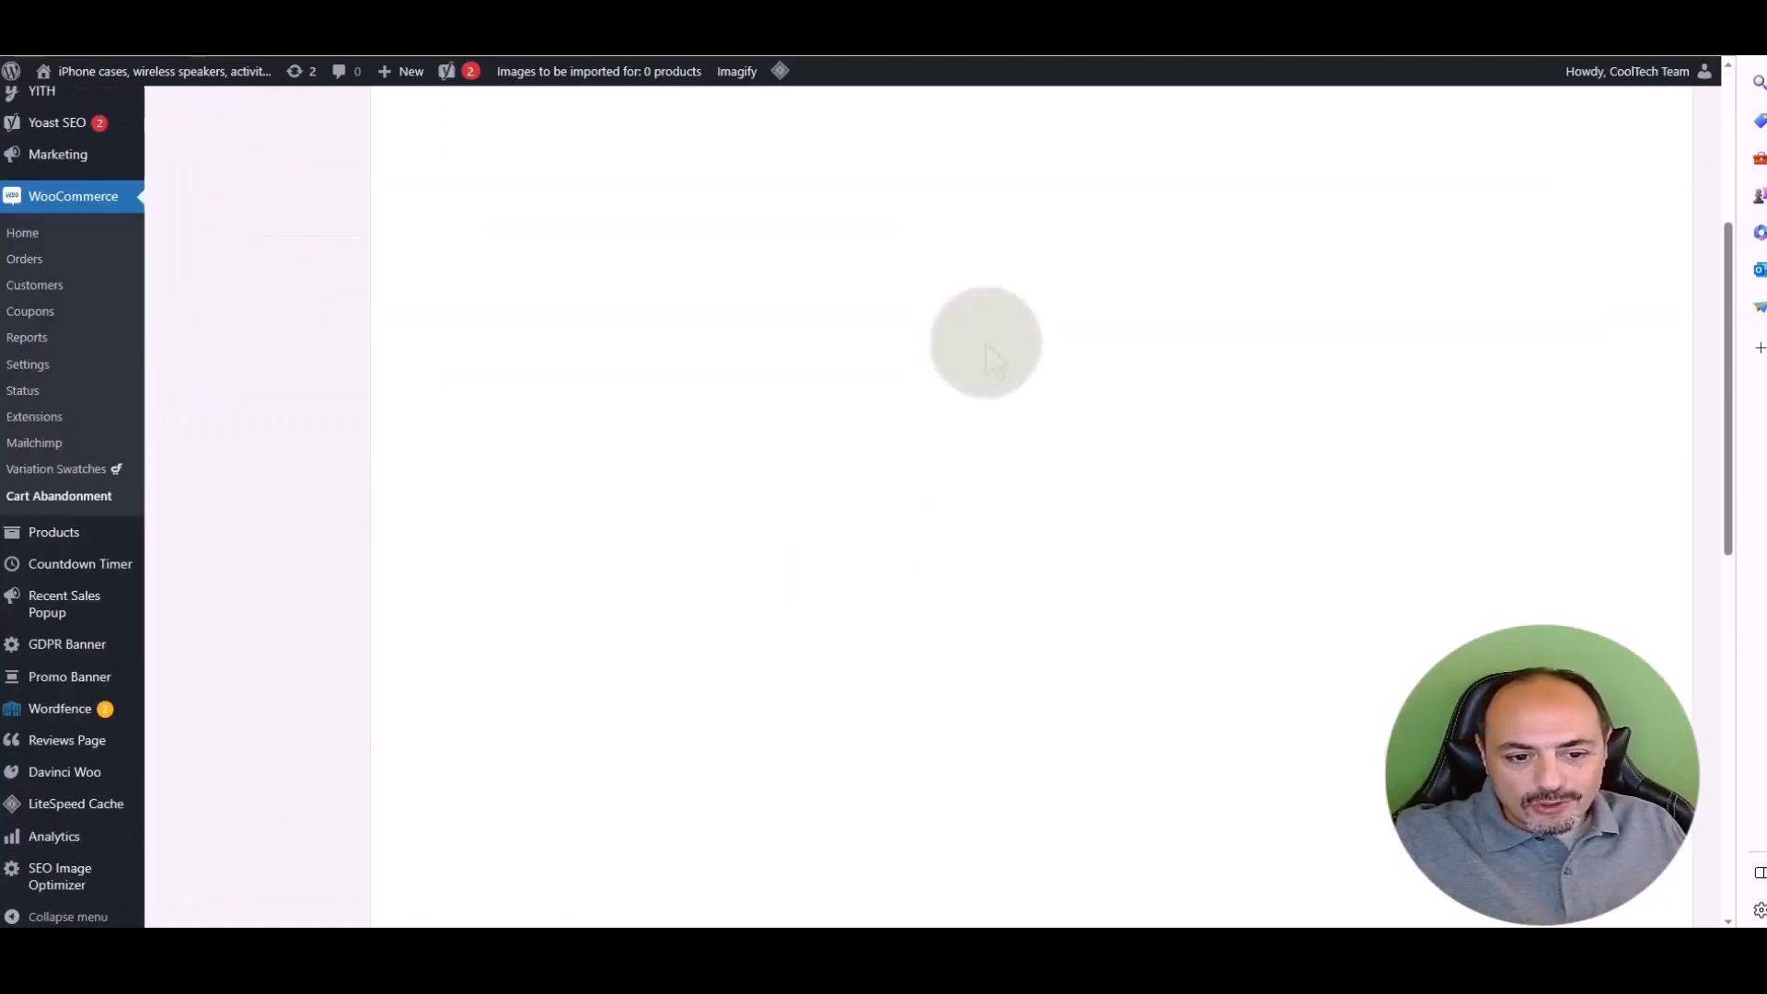
scroll(1013, 728, up, 4)
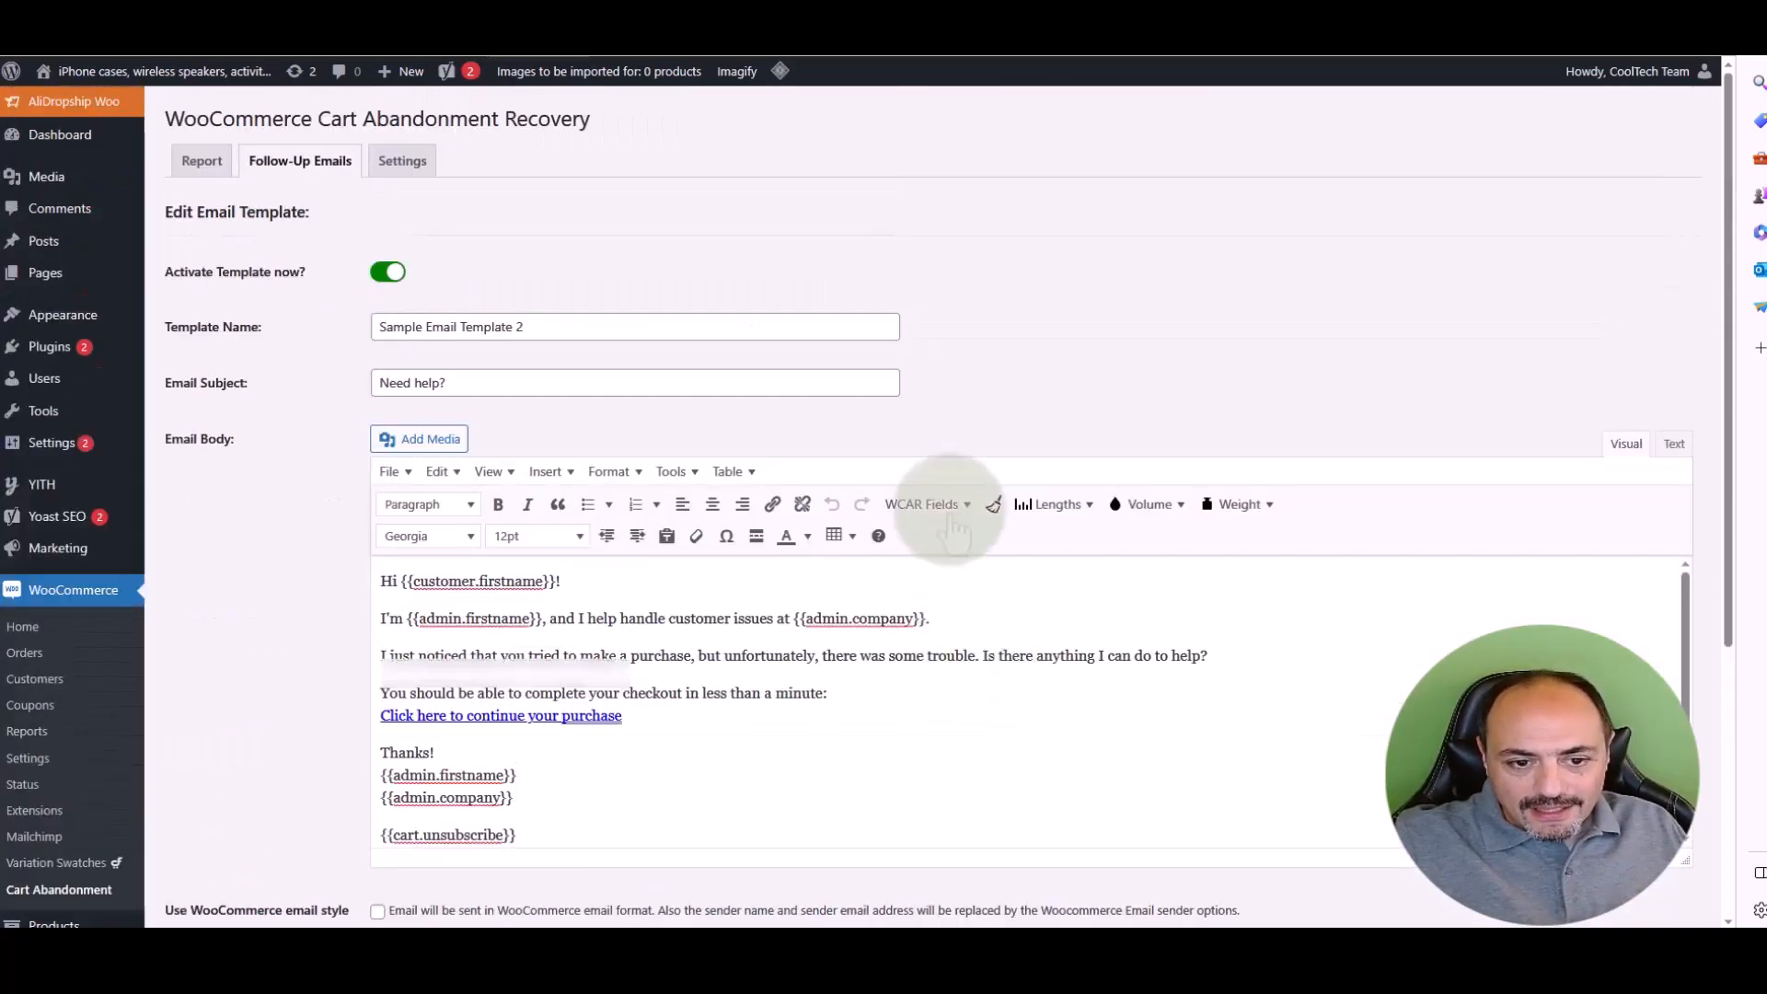
scroll(907, 363, down, 4)
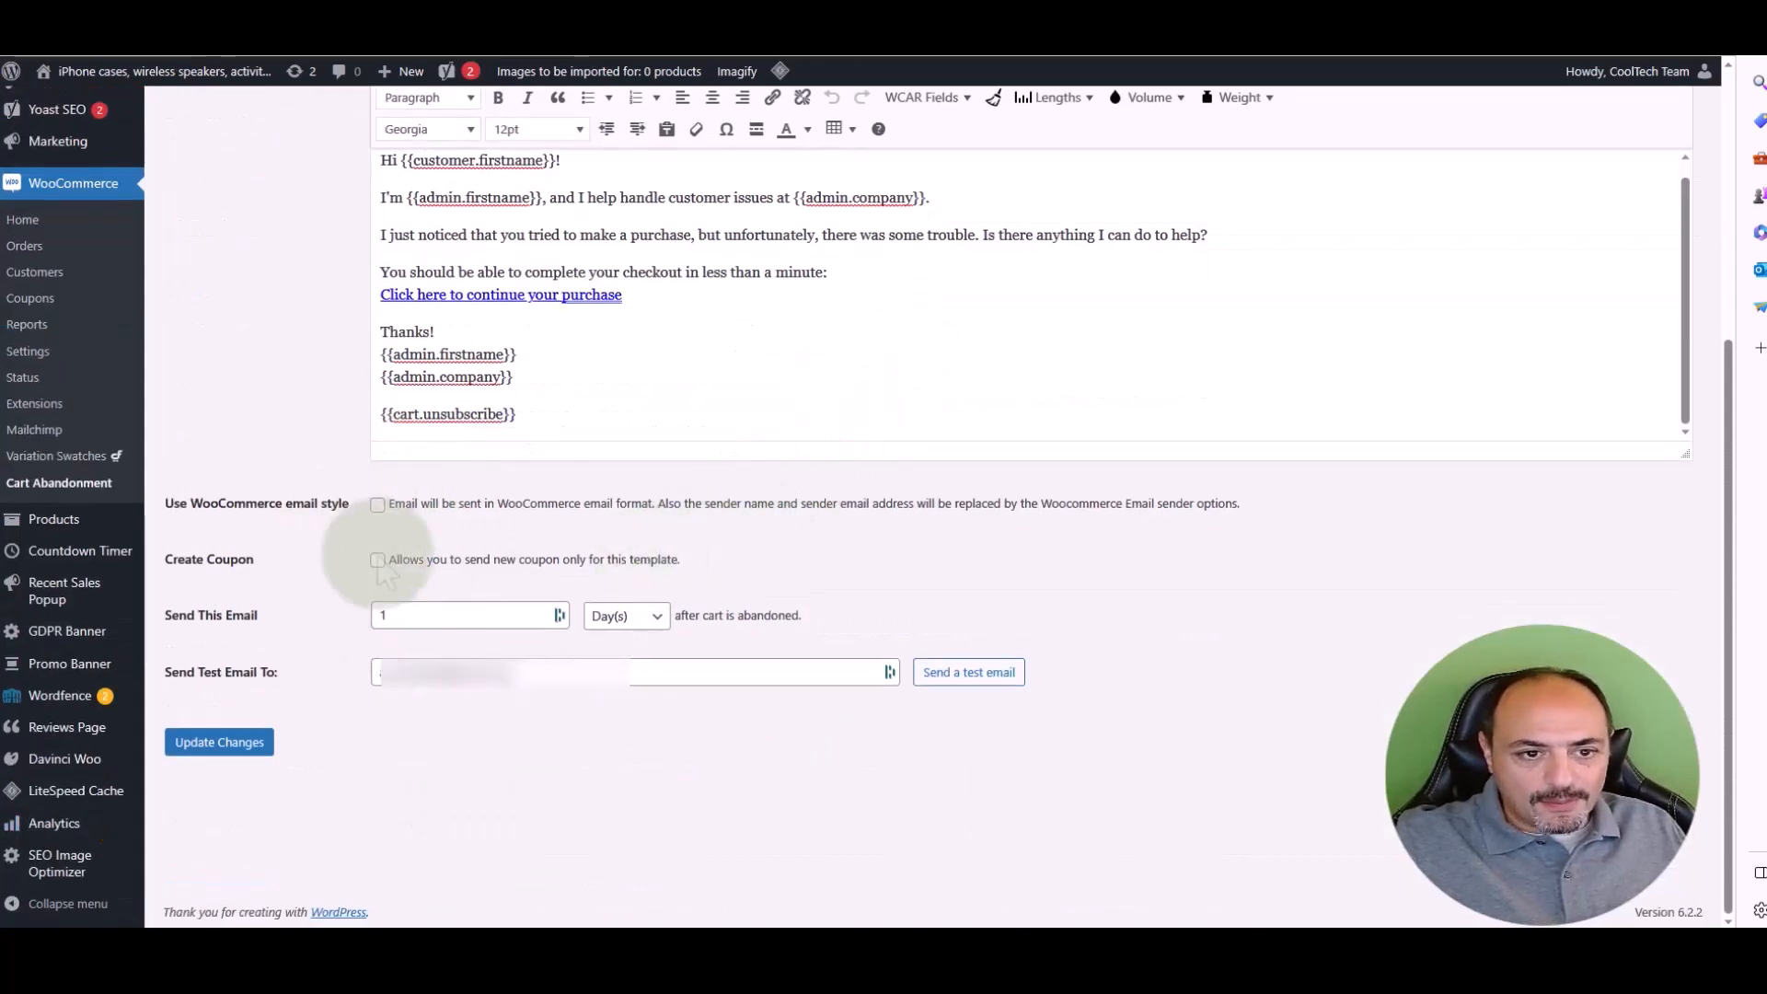
scroll(699, 350, up, 4)
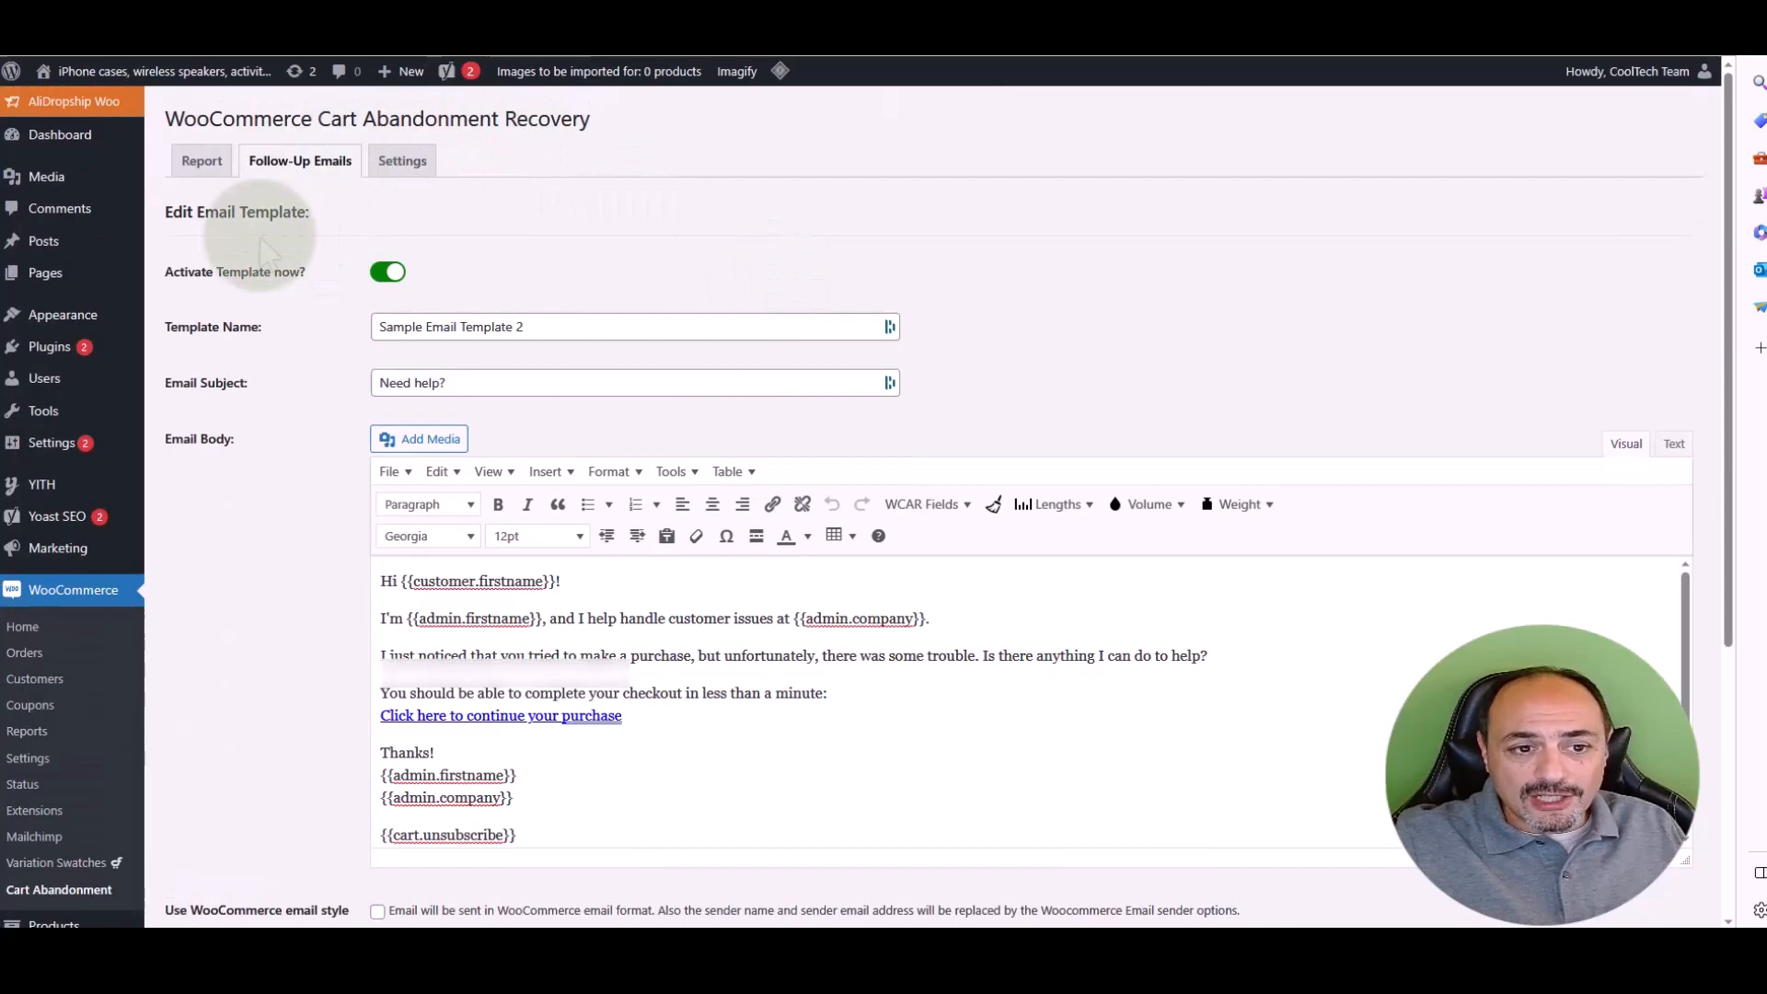
- Return to the follow-up emails list and clone Sample Email Template 1
click(300, 160)
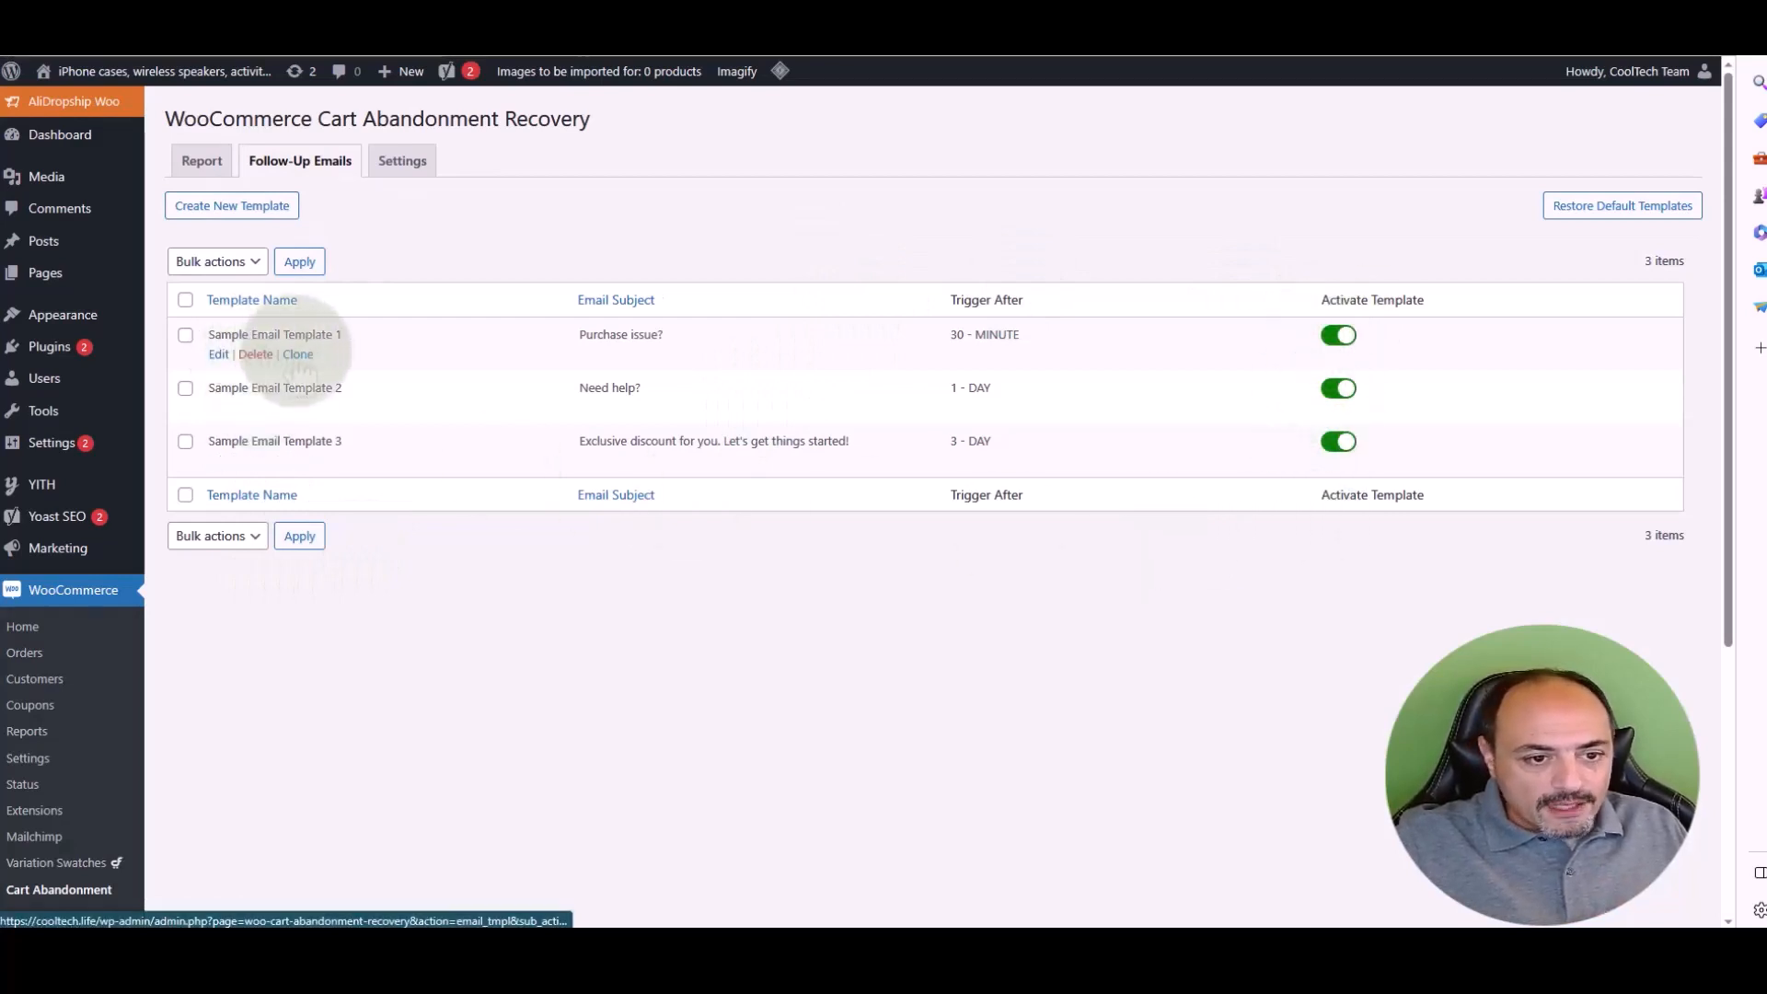
click(297, 354)
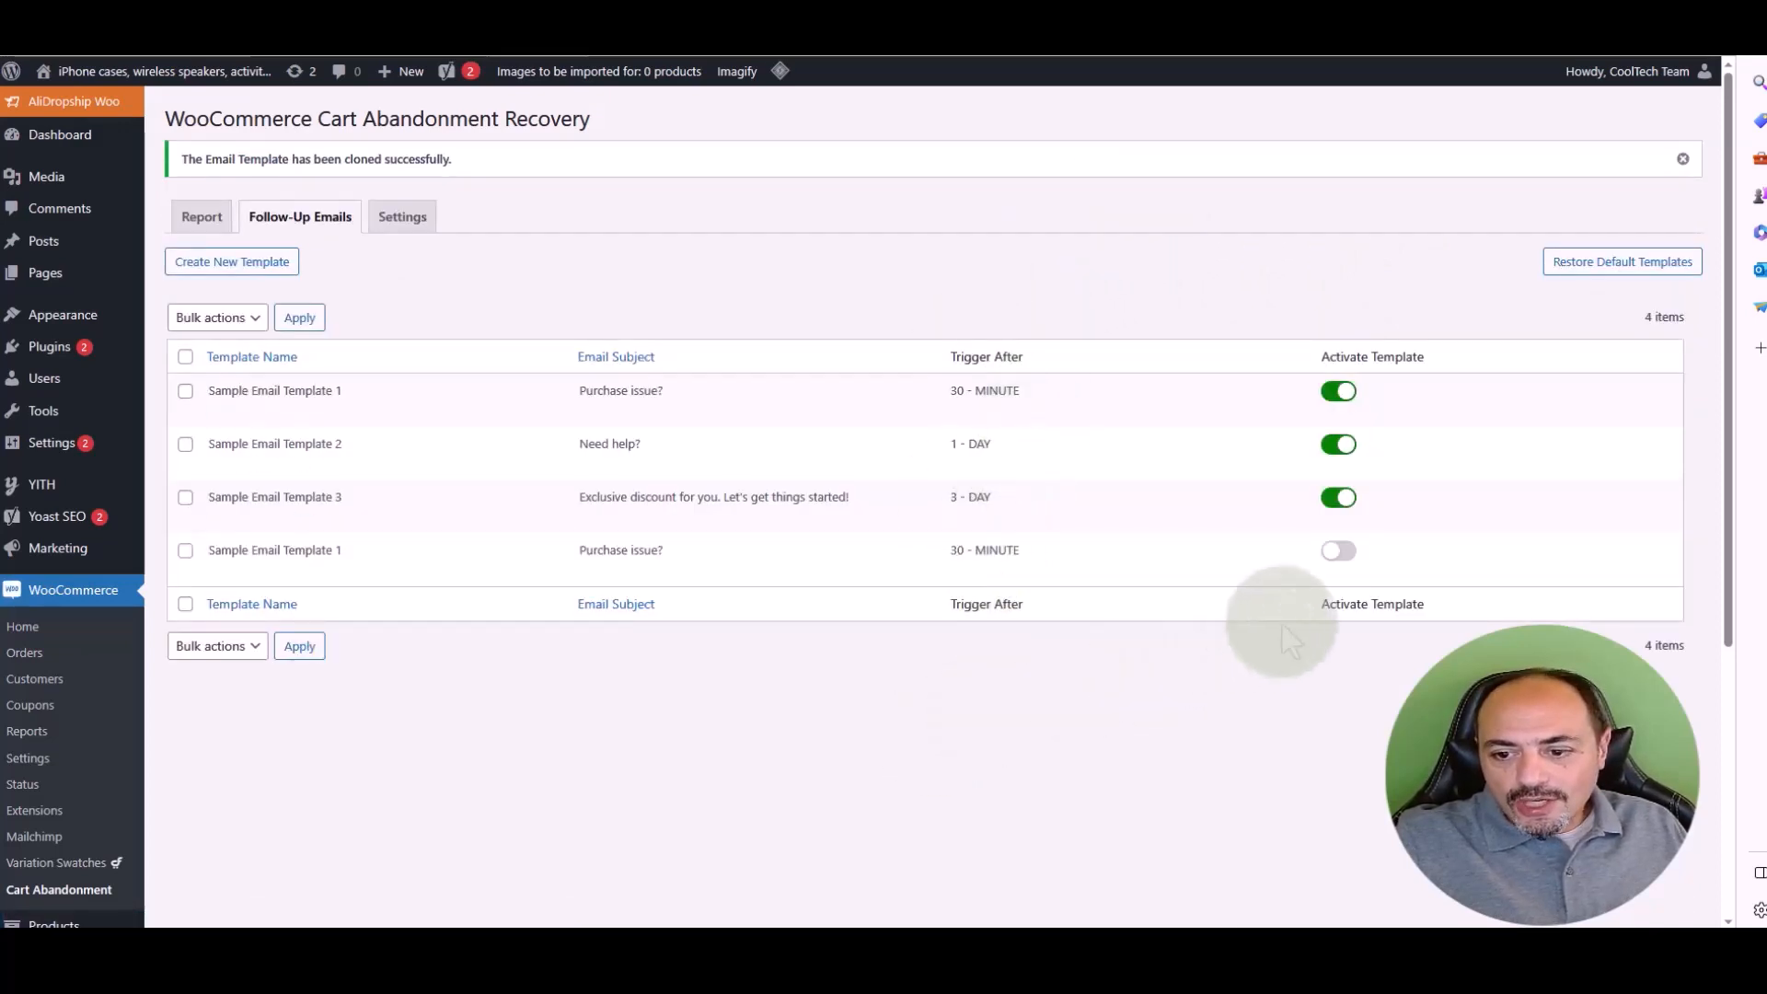
- Activate the cloned template, and deactivate all four templates in the follow-up emails list
click(1336, 552)
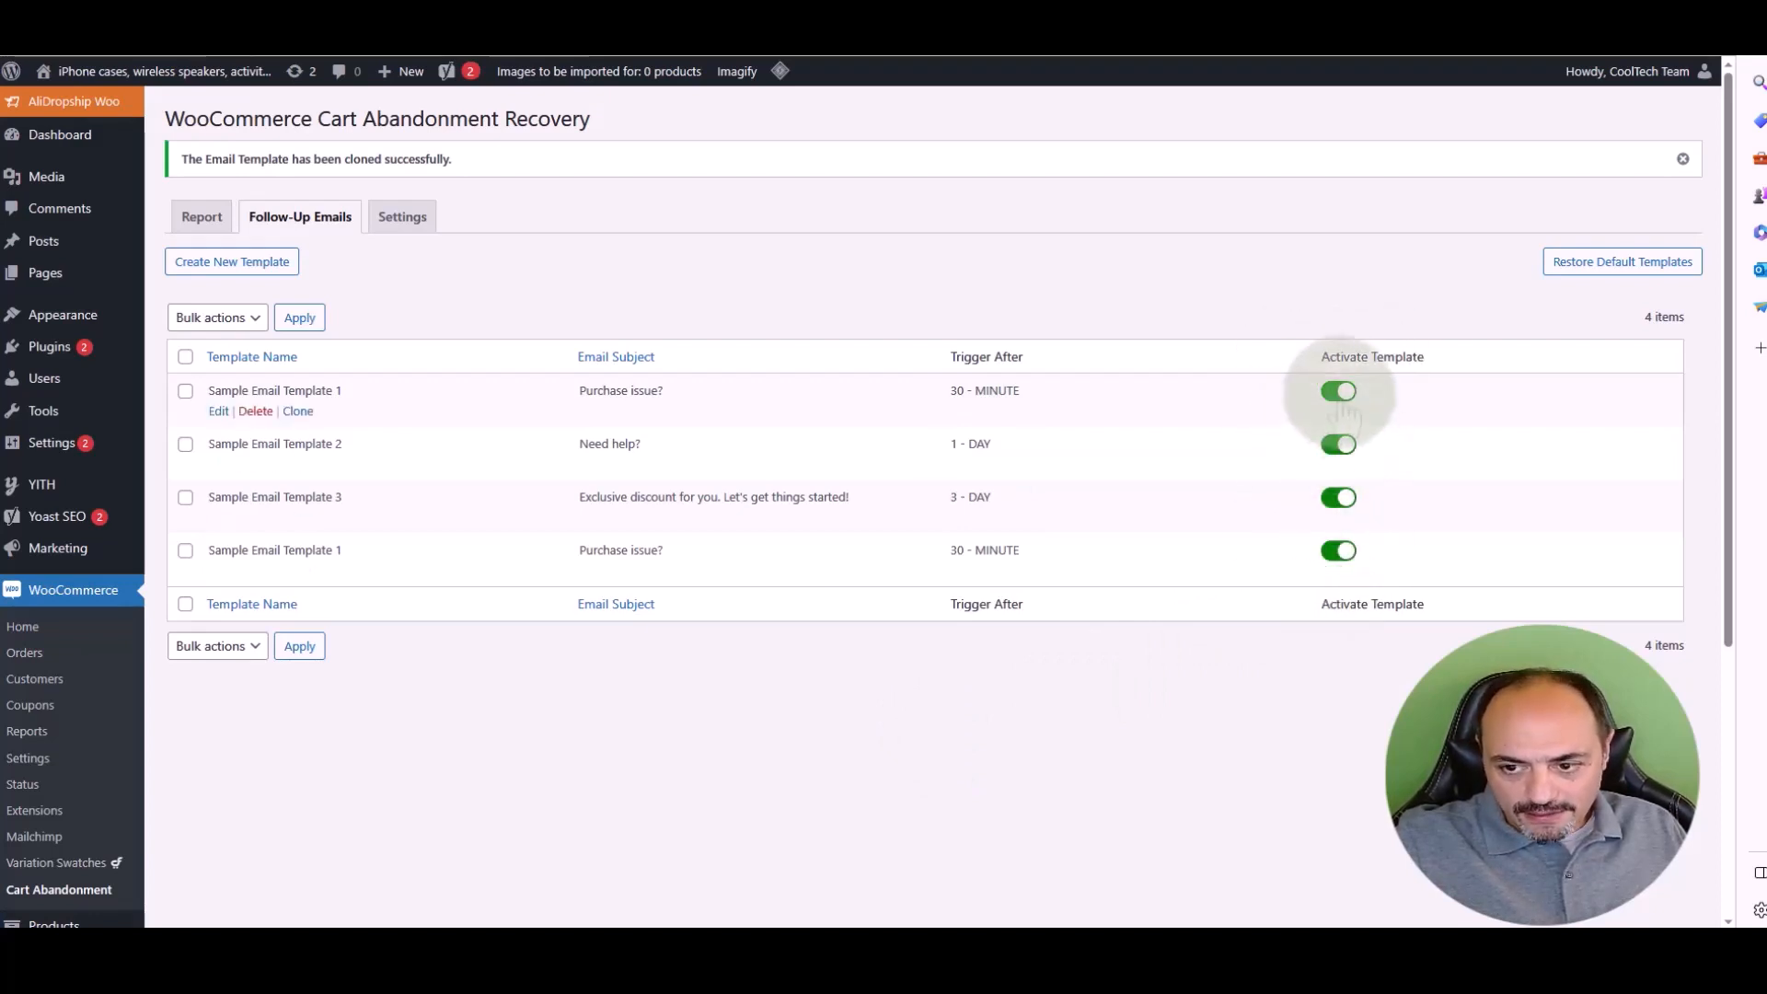
click(1338, 391)
click(1338, 446)
click(1340, 498)
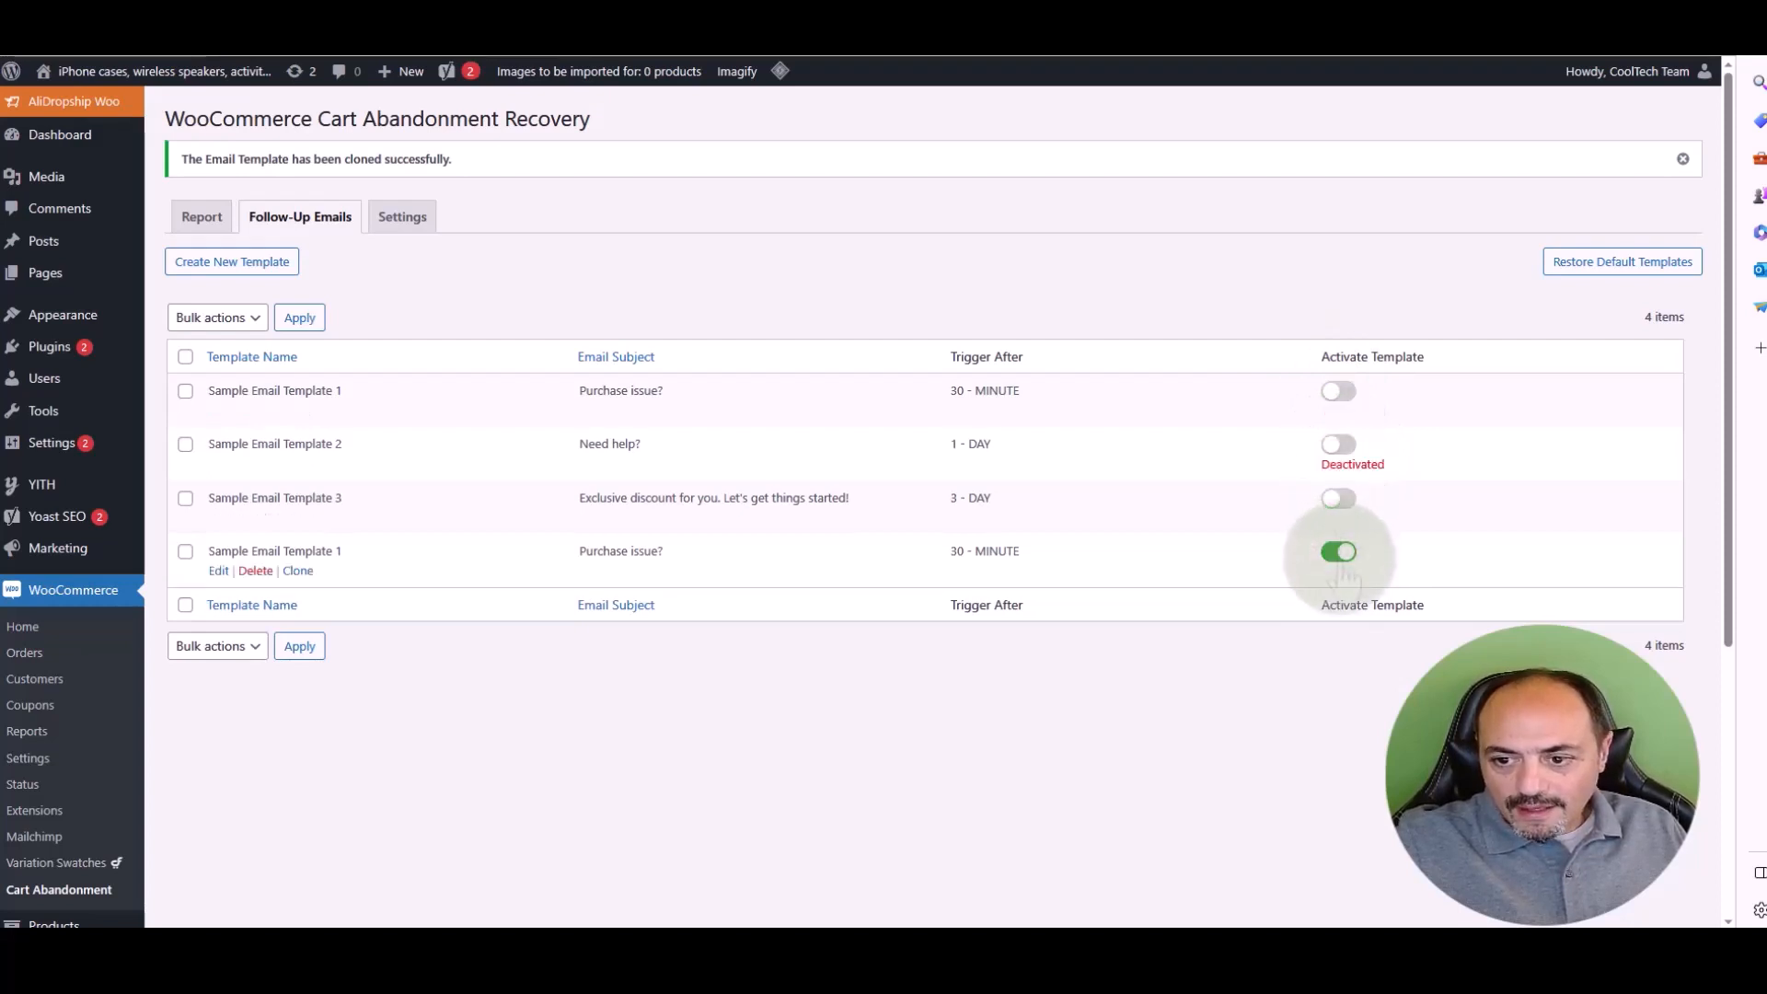
click(1340, 551)
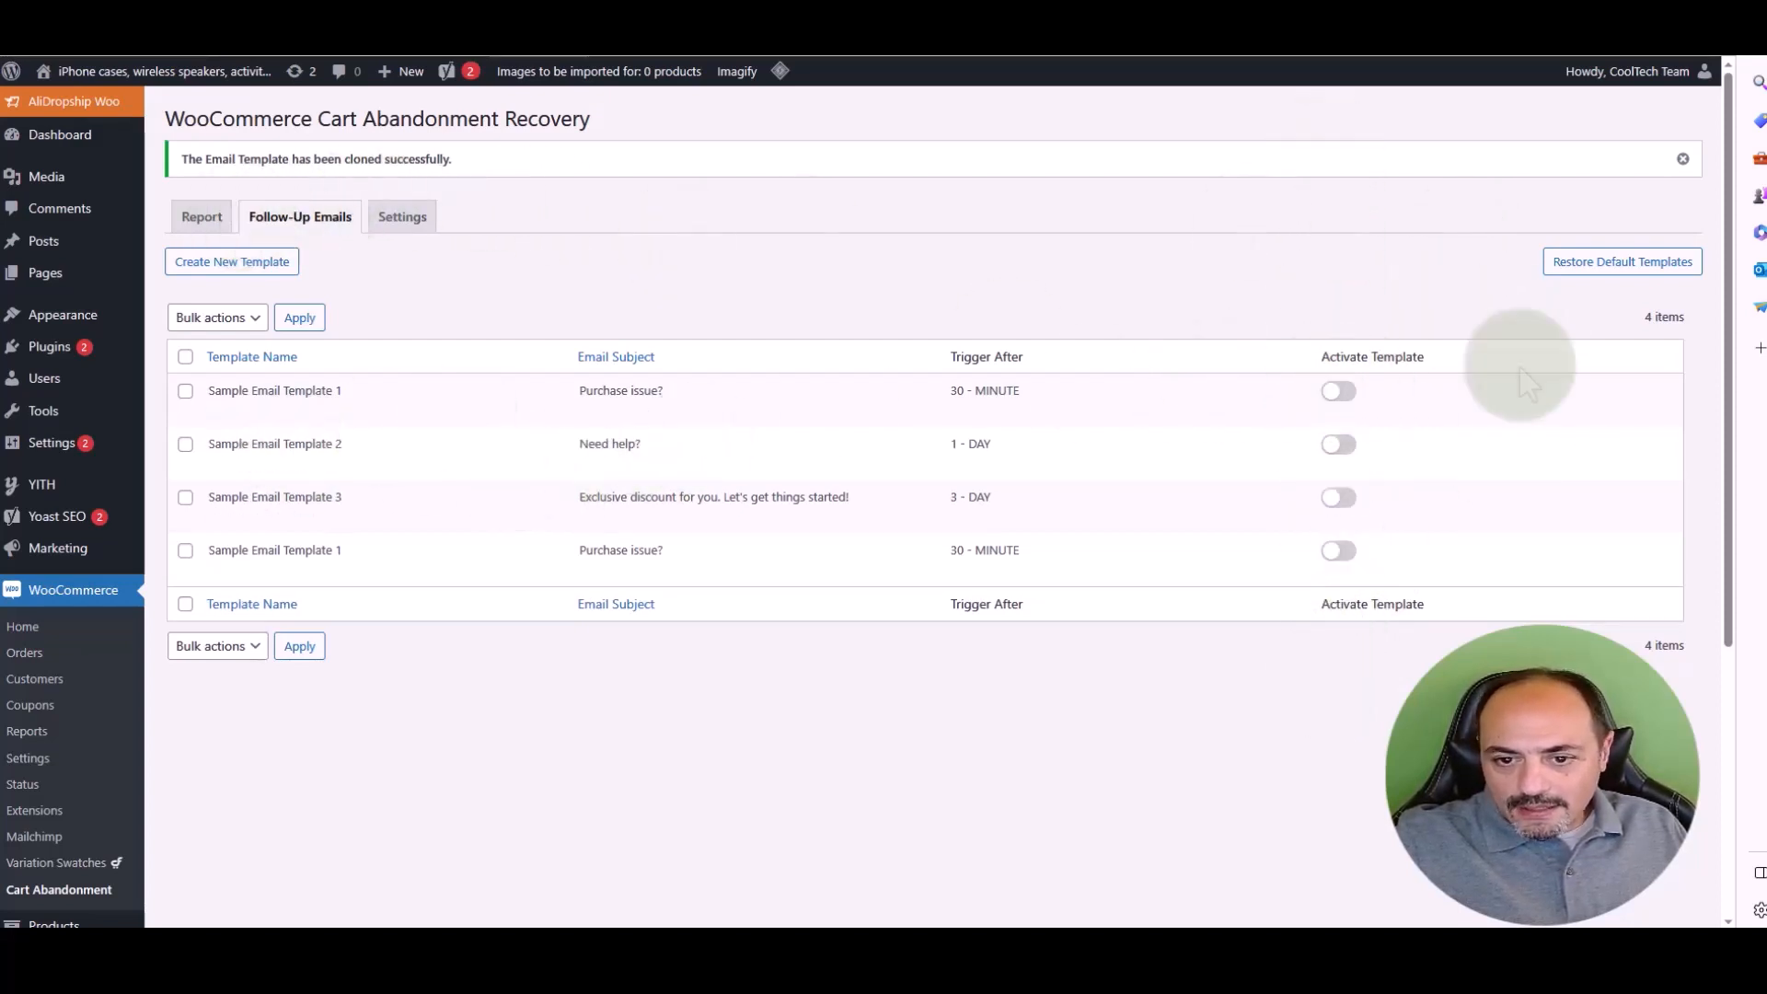
- Reactivate the original Sample Email Templates 1, 2 and 3
click(1338, 391)
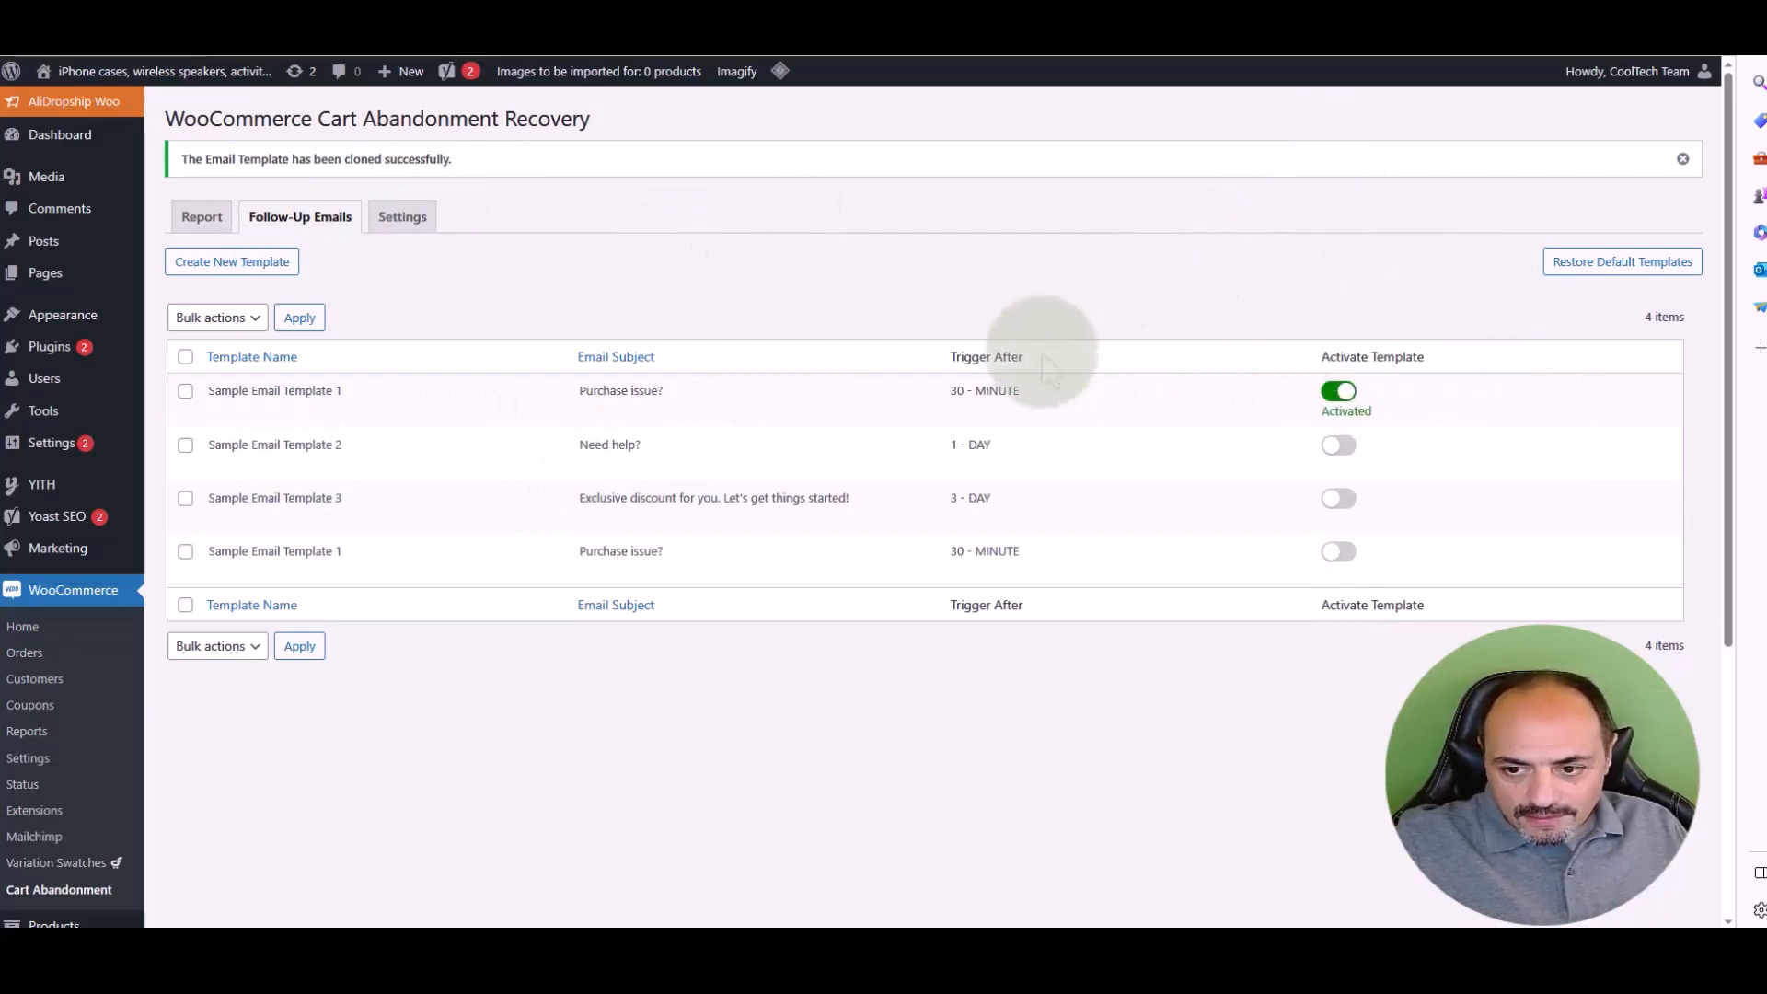
click(1339, 445)
click(1340, 498)
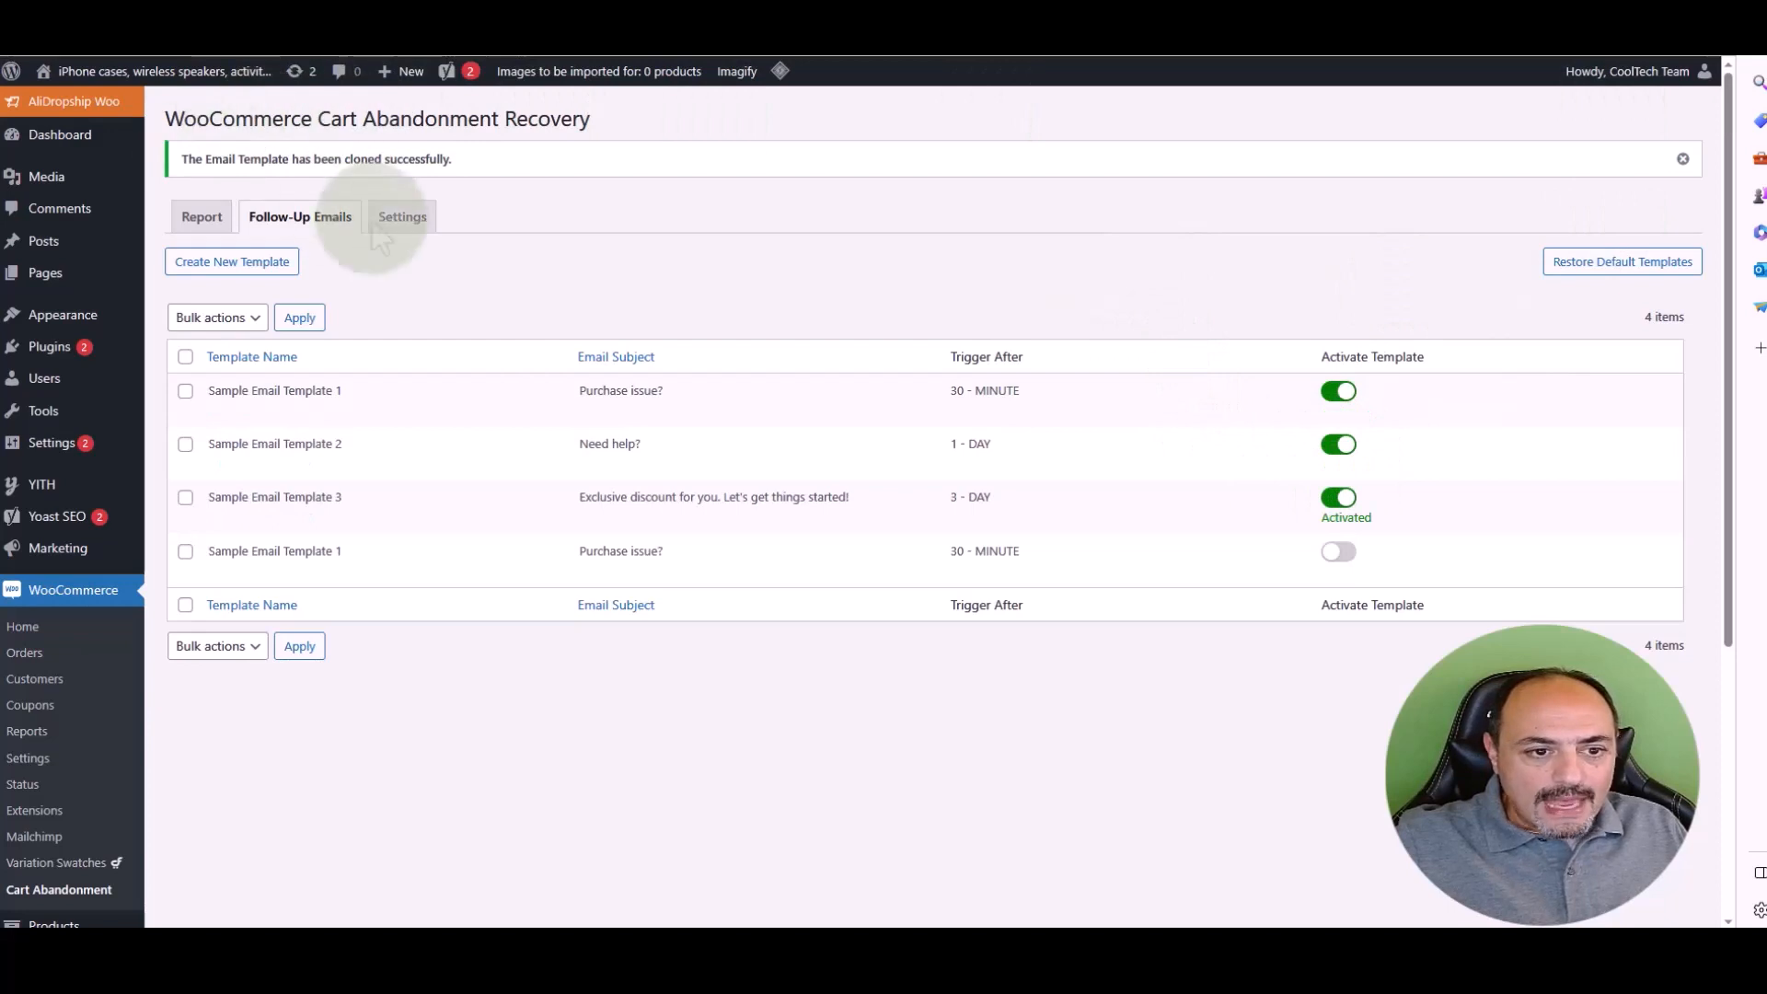
- Look over the cart abandonment report's order and revenue figures, and compare it with the follow-up emails list
click(201, 219)
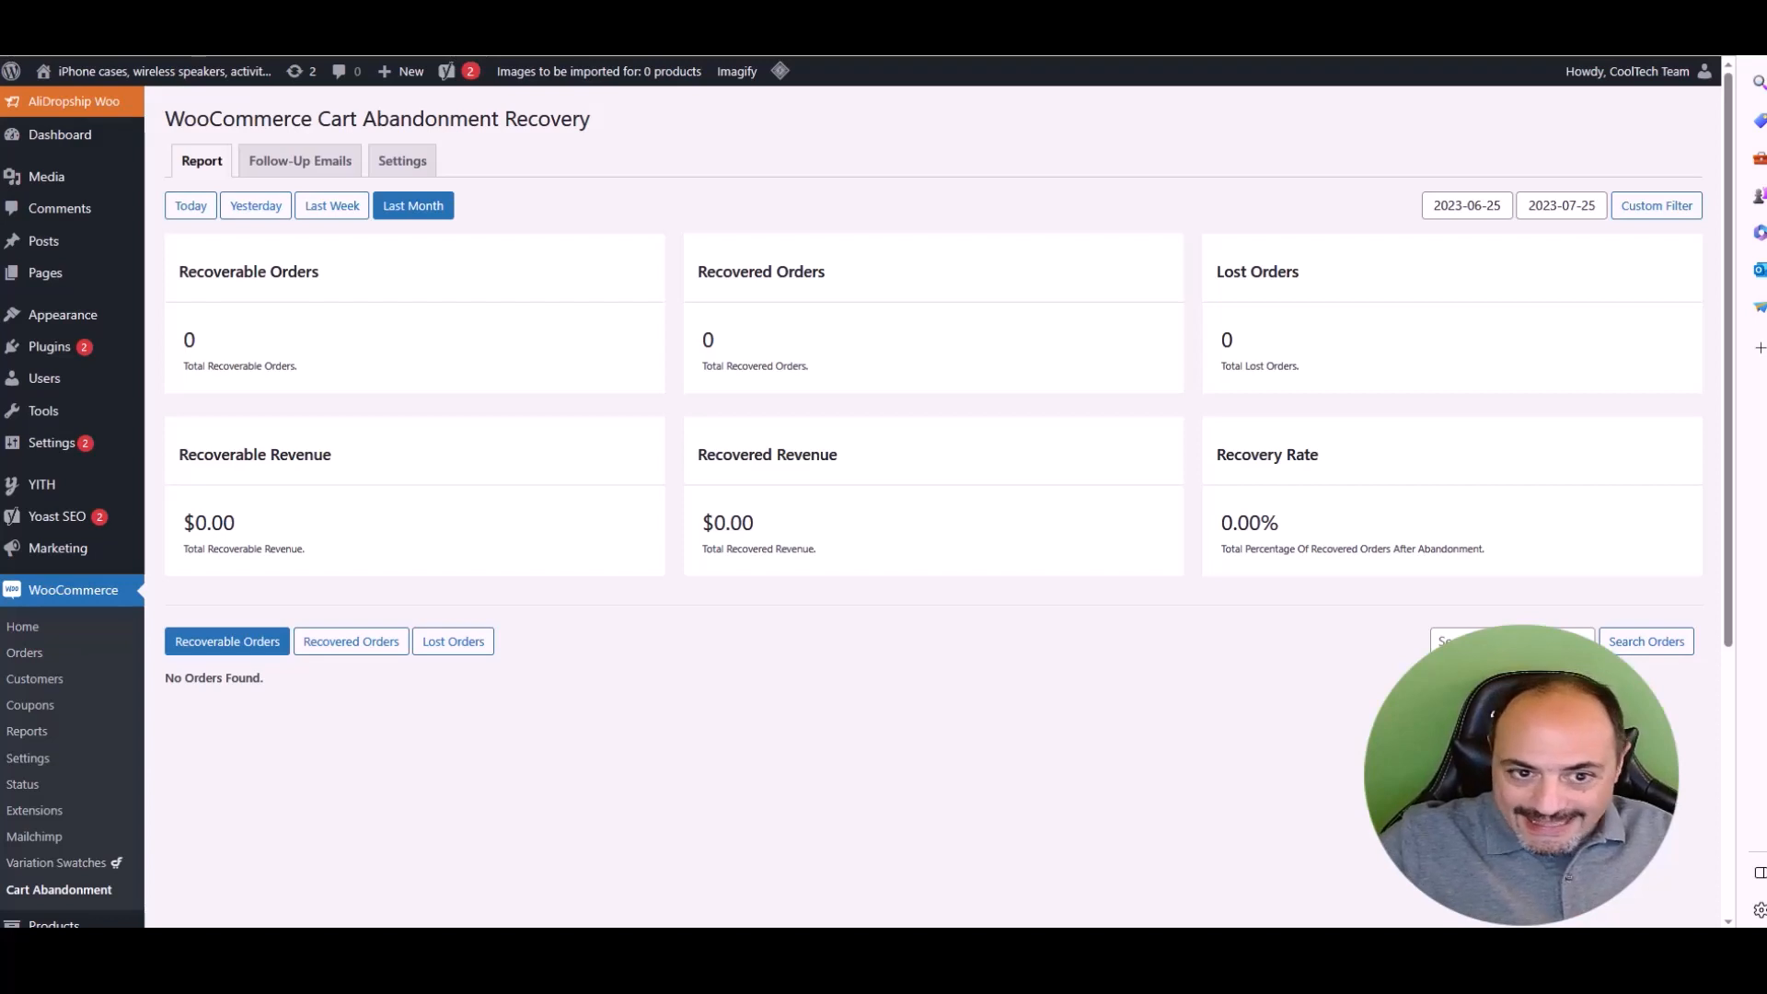
right_click(228, 673)
click(263, 678)
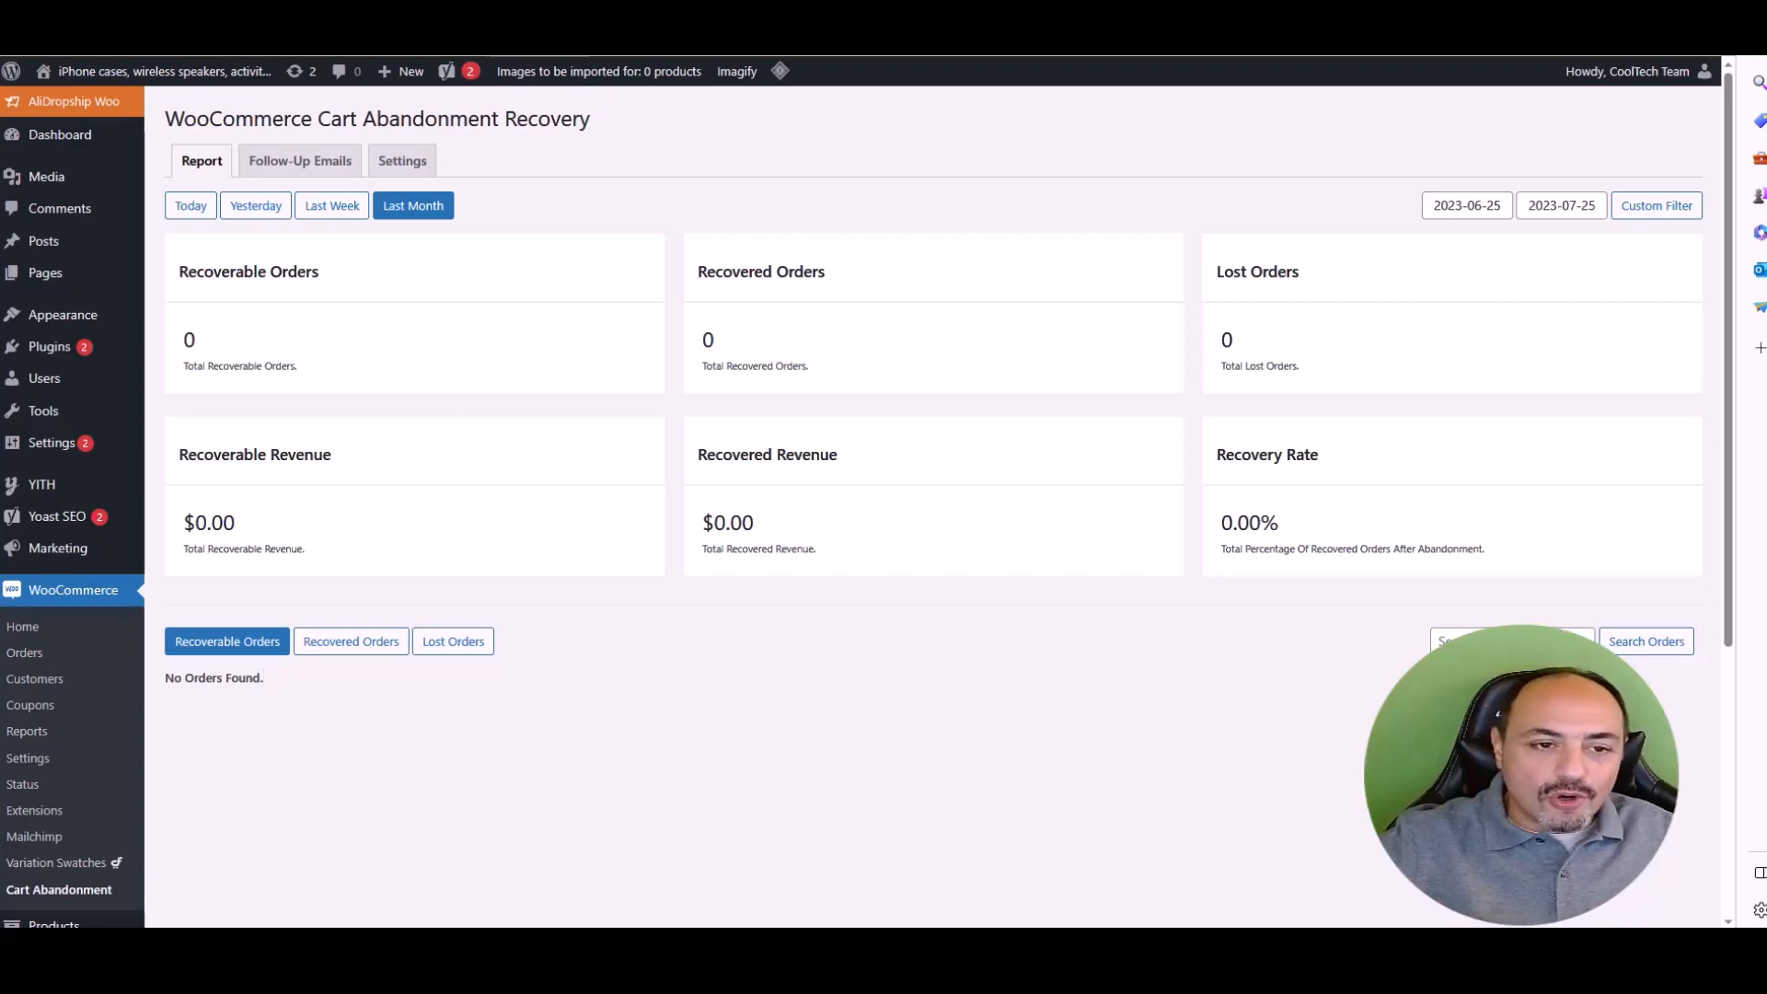
click(300, 161)
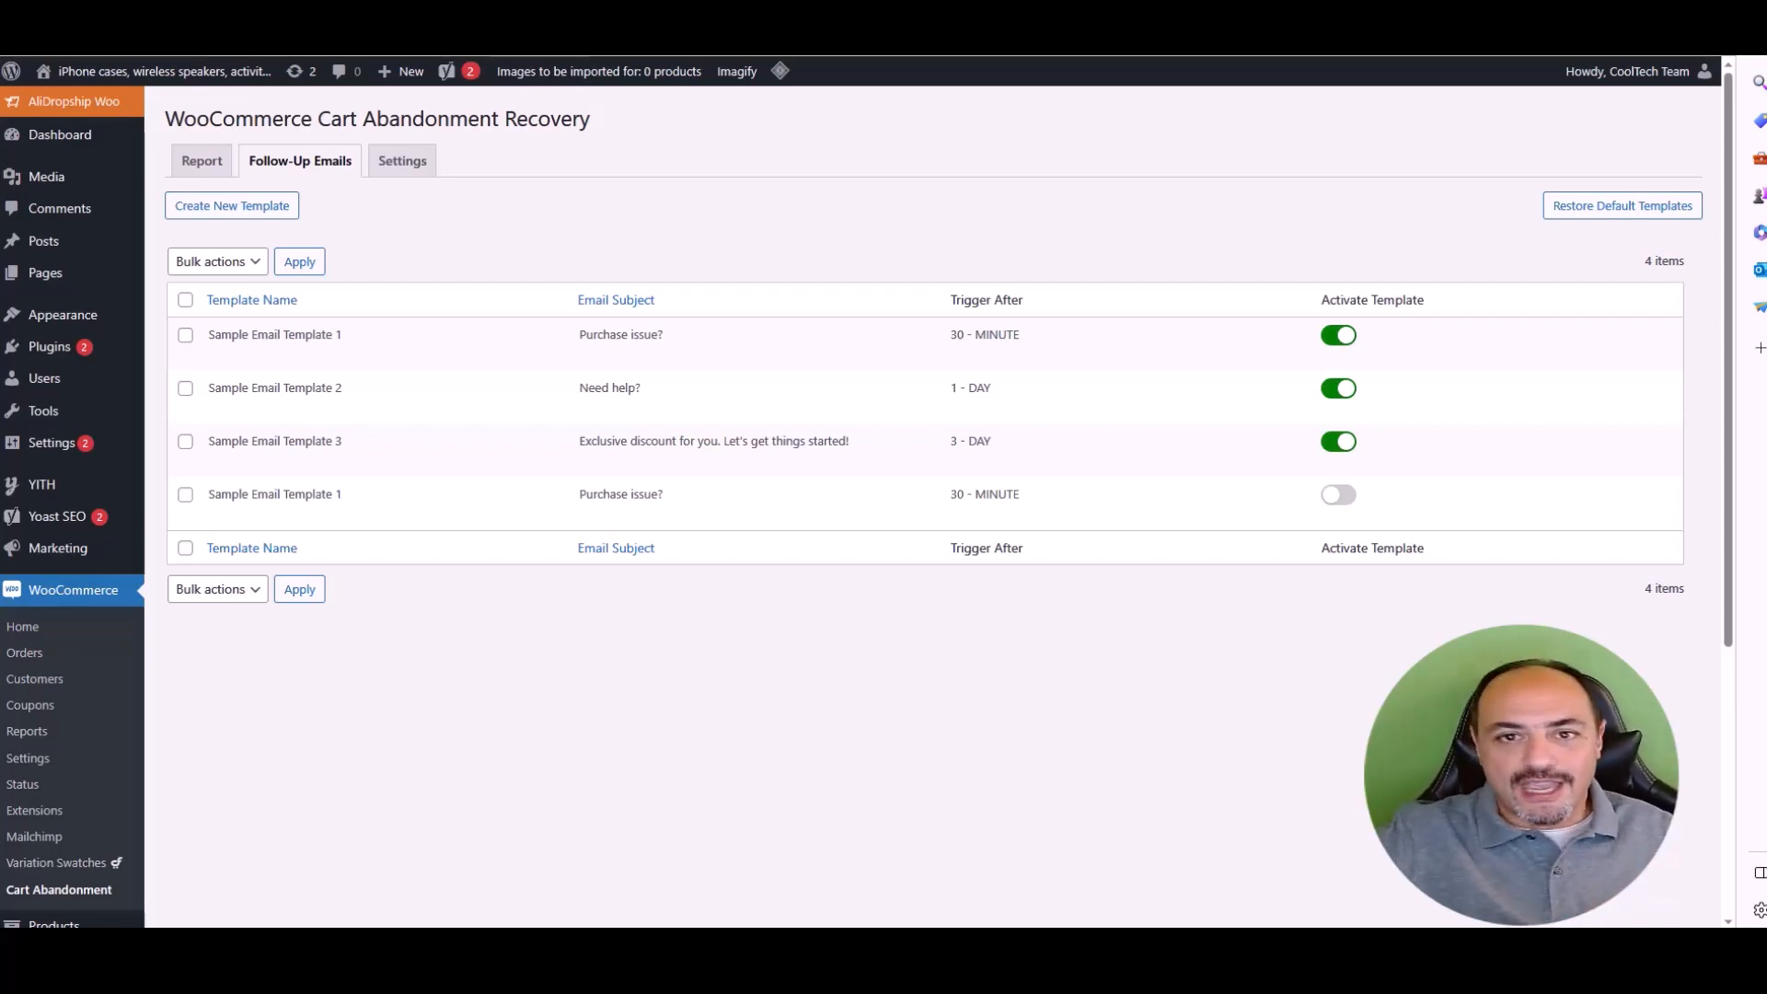
mouse_move(778, 948)
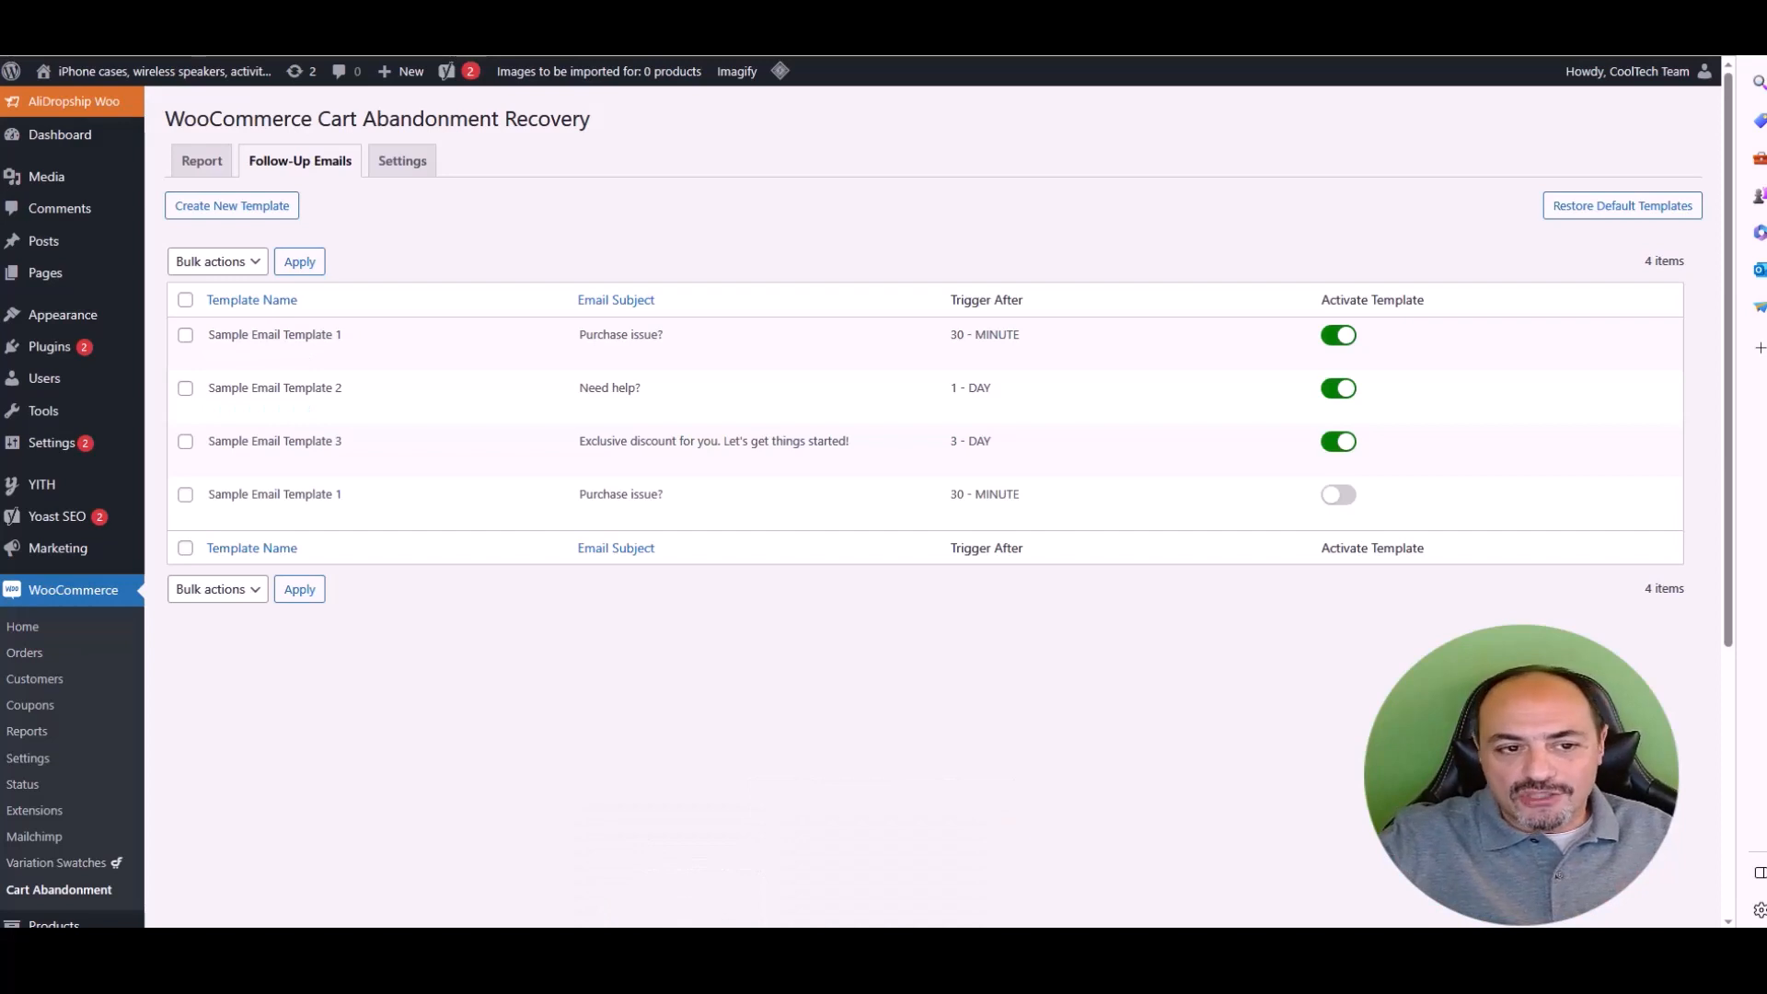
click(201, 161)
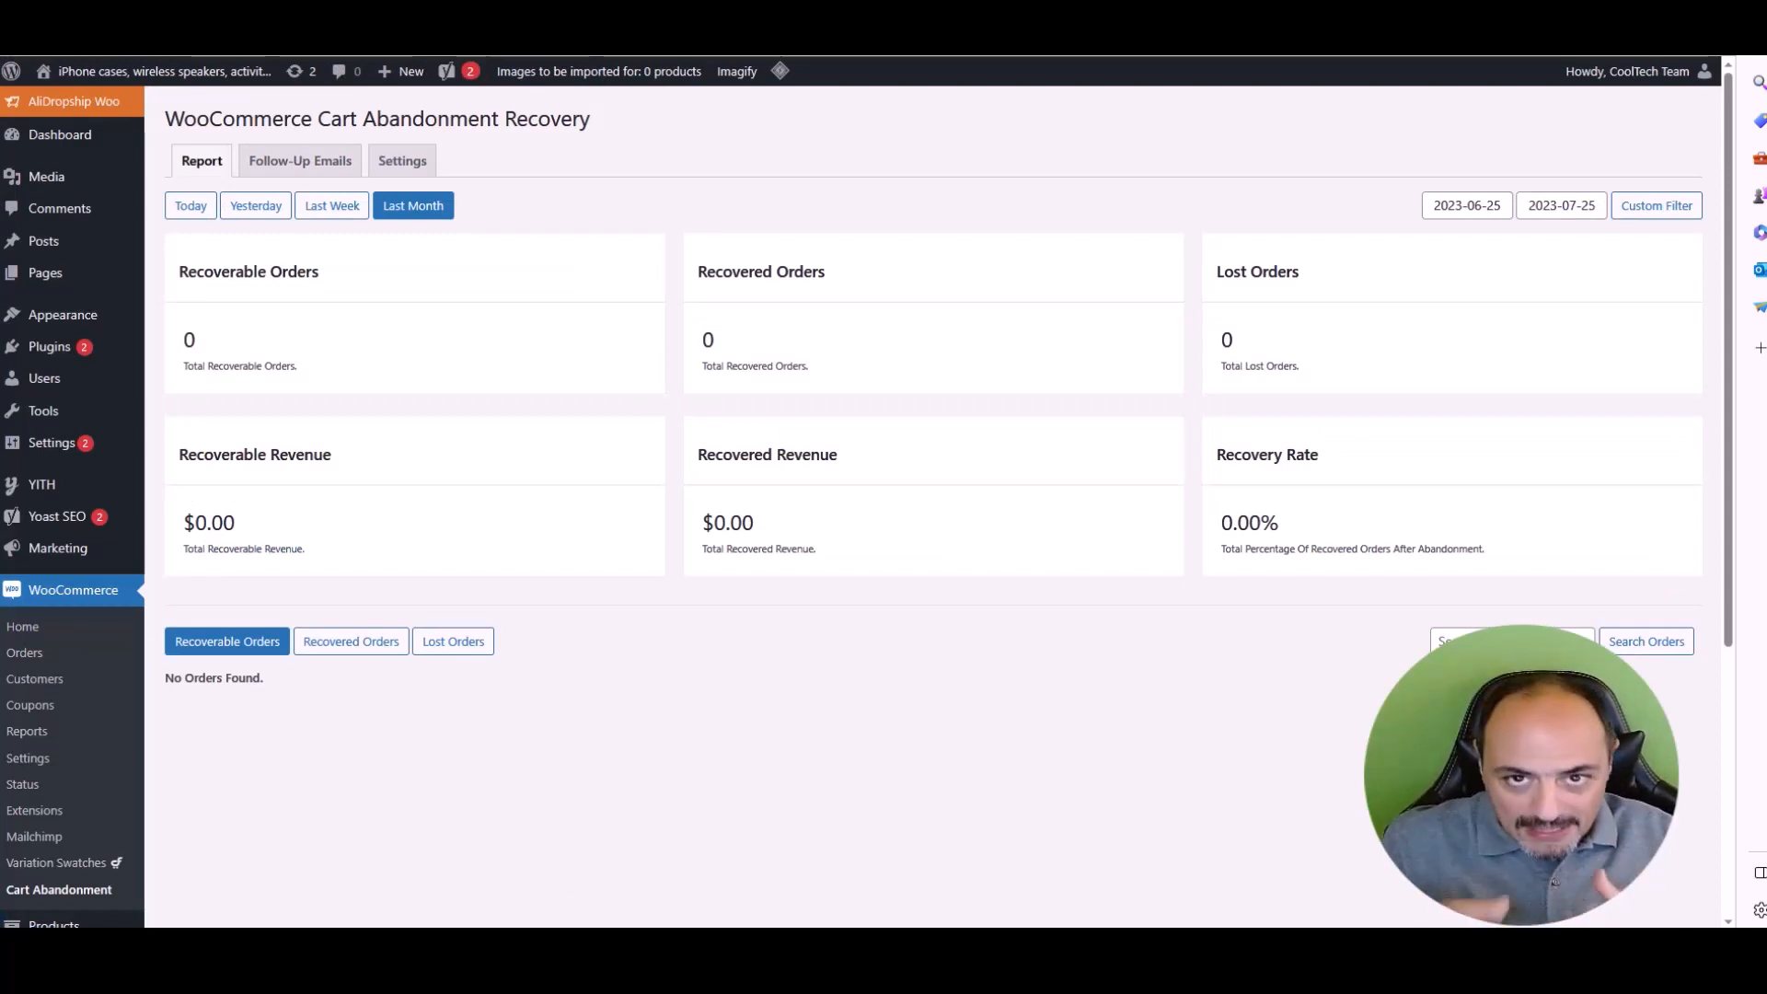
- Open the original Sample Email Template 1 to view its contents, and return to the cart abandonment report
click(300, 161)
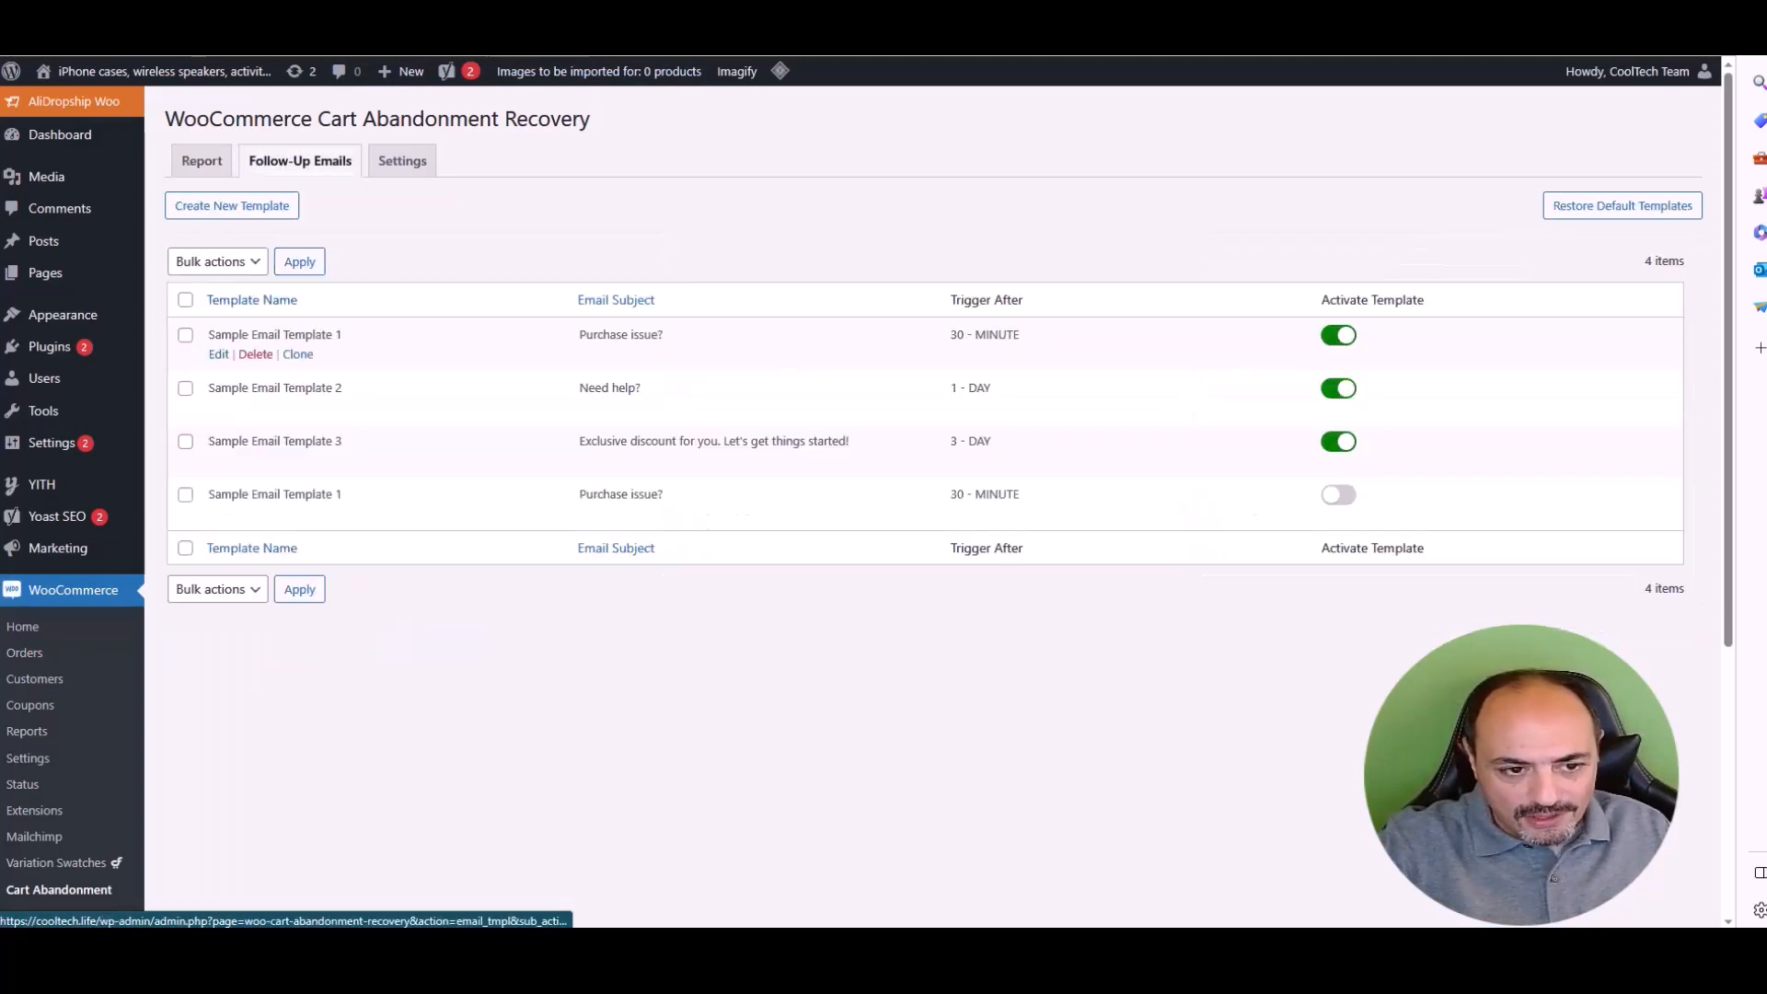
click(218, 354)
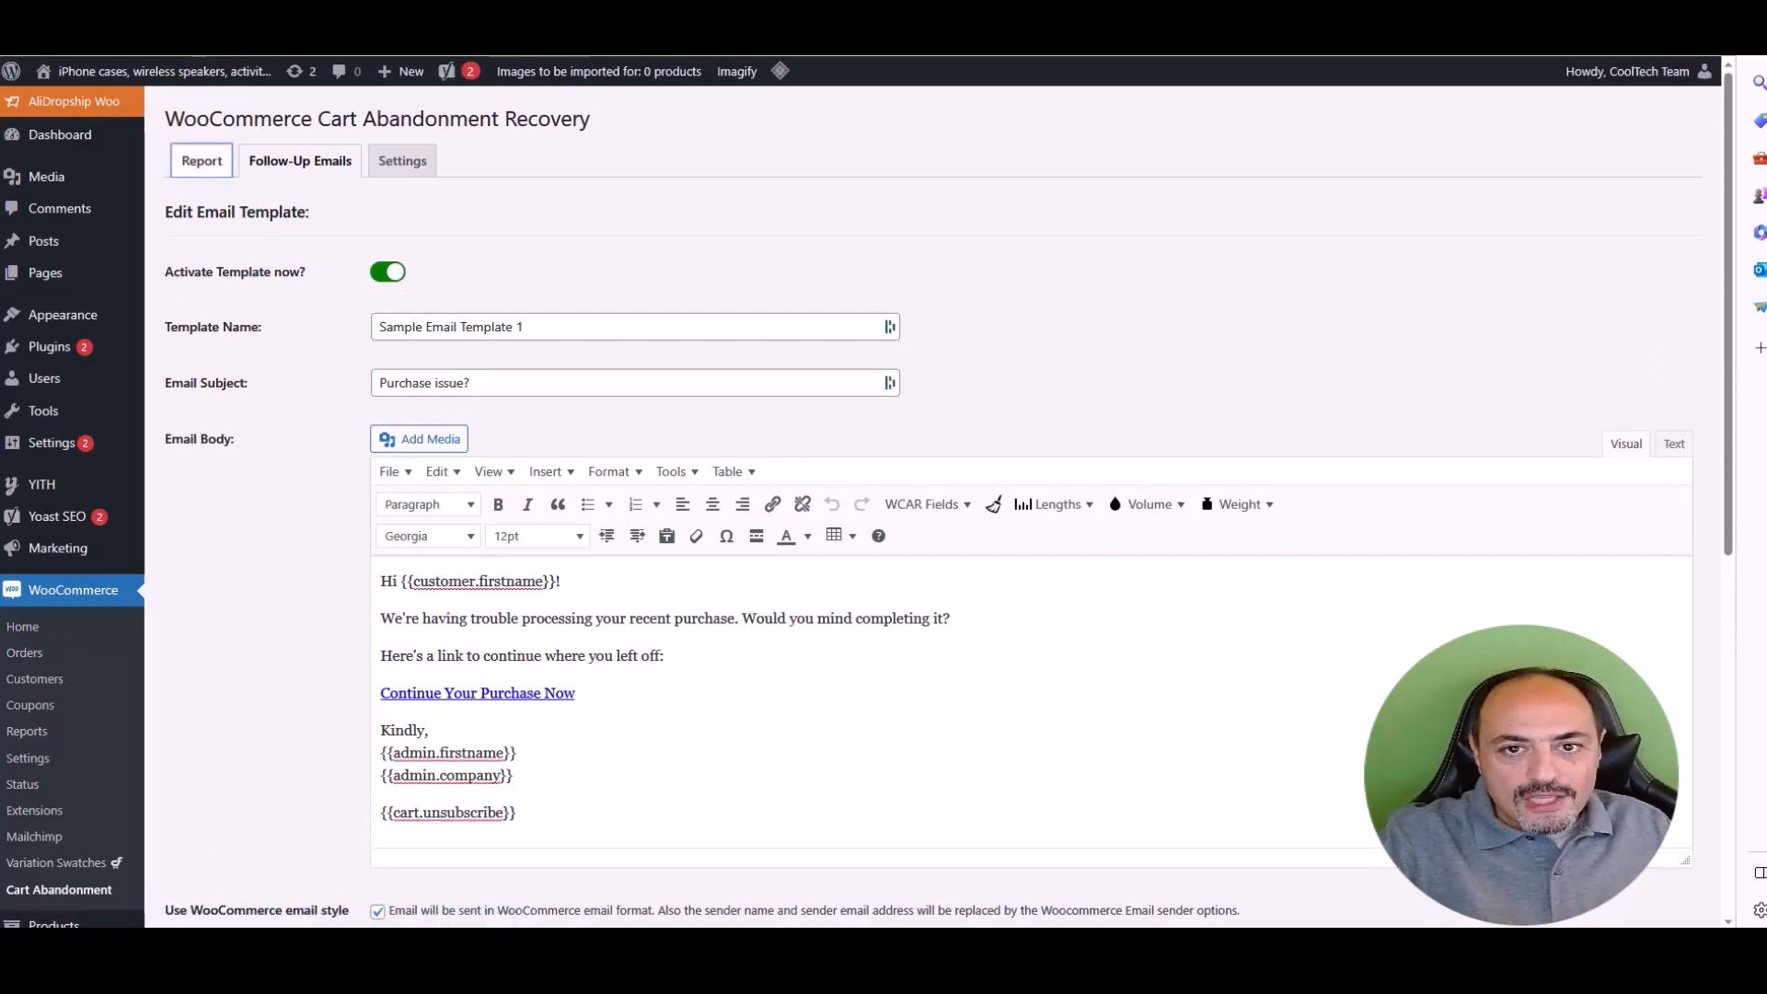
click(202, 160)
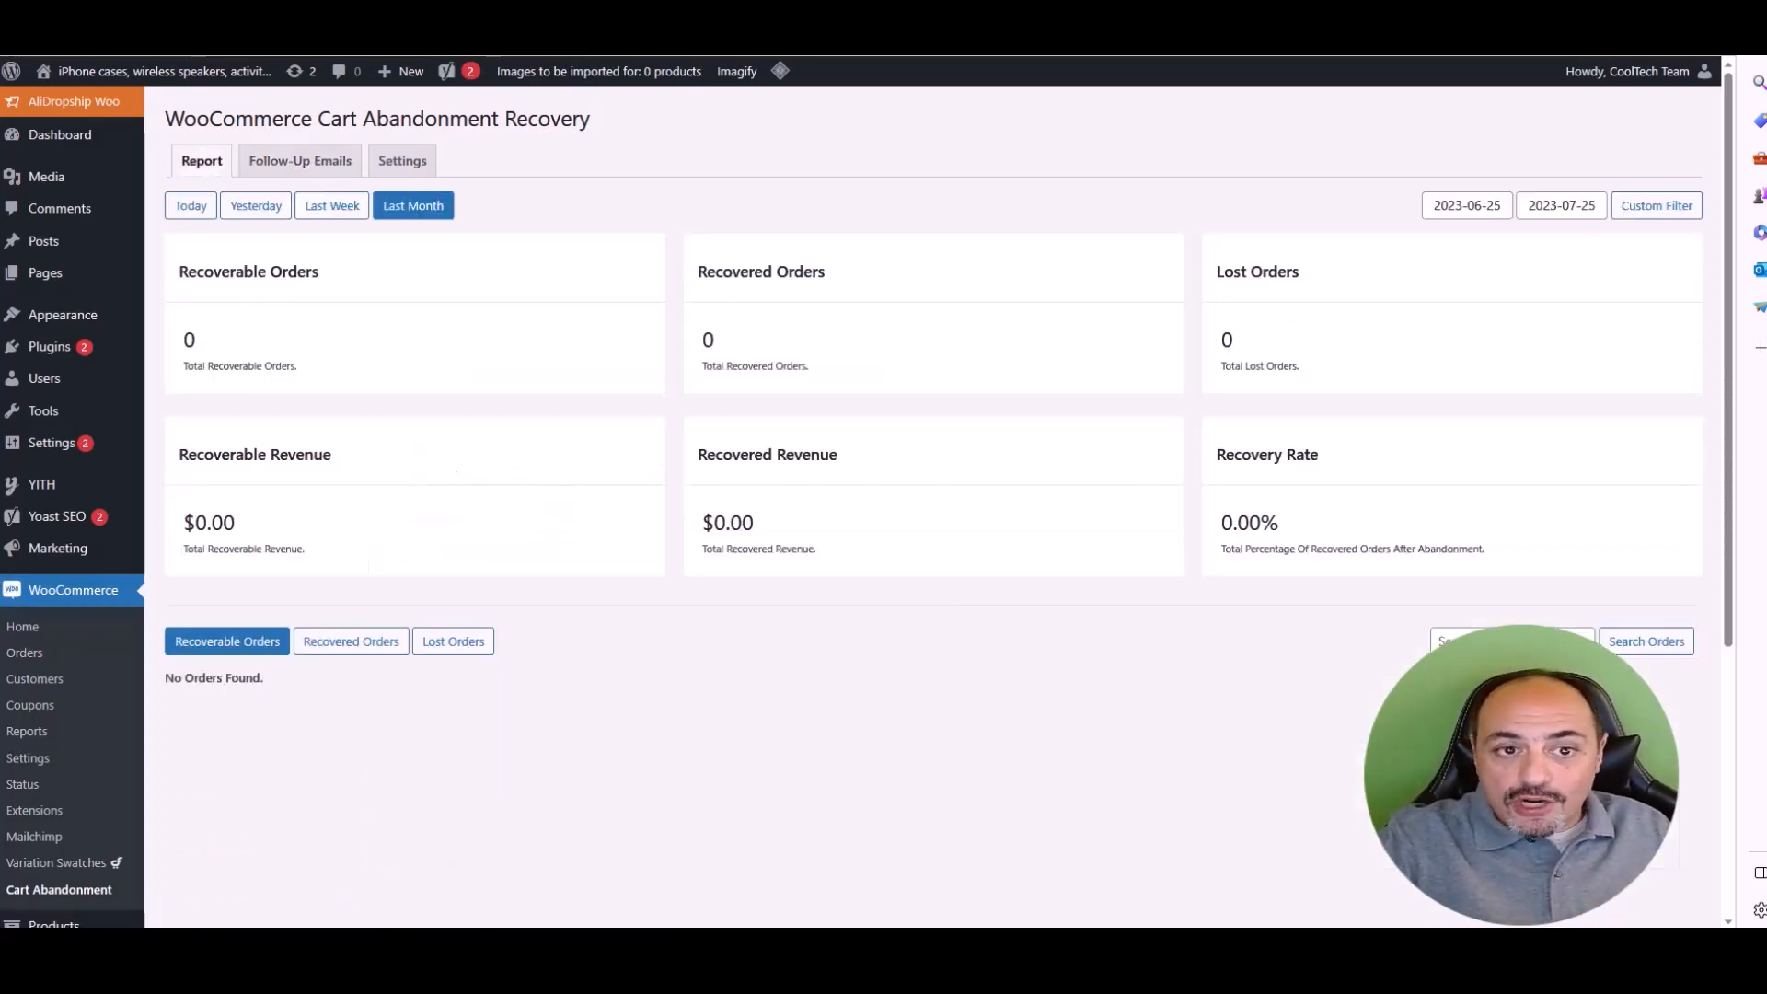